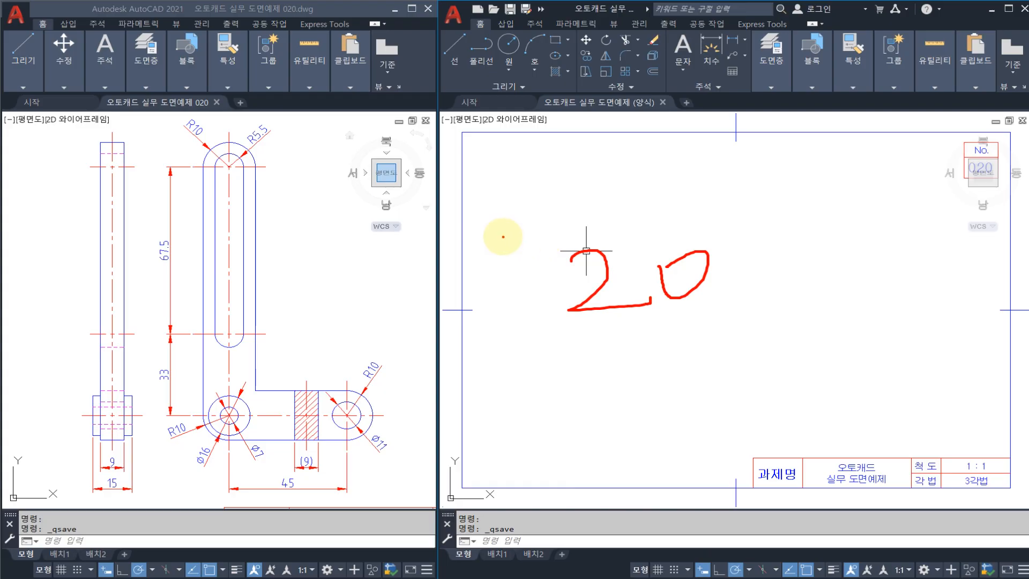
mouse_move(558, 266)
left_mouse_down()
mouse_move(565, 322)
mouse_move(714, 328)
mouse_move(571, 222)
mouse_move(547, 270)
left_mouse_up()
mouse_move(508, 237)
left_mouse_down()
mouse_move(508, 271)
mouse_move(525, 251)
left_mouse_up()
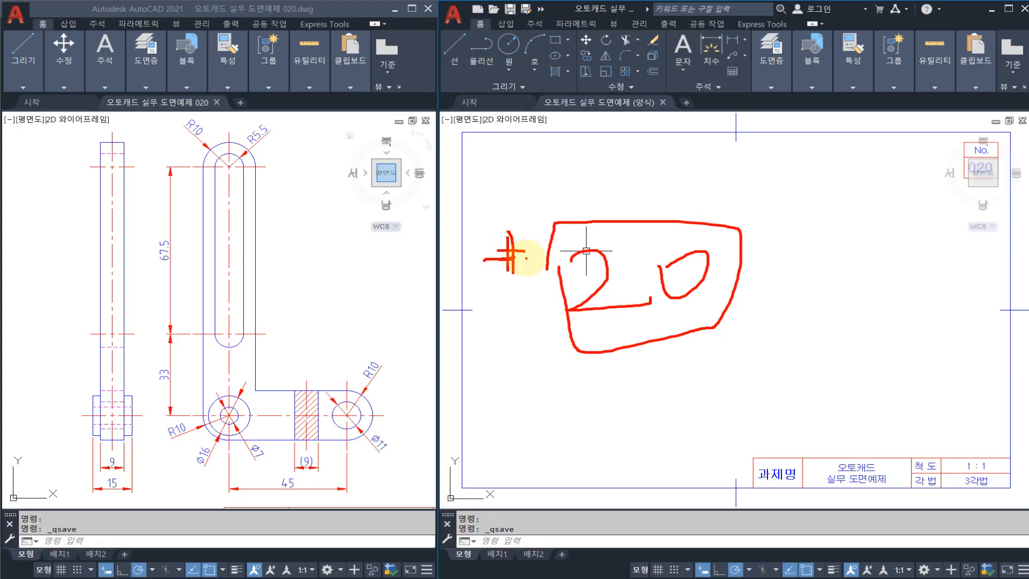
key("Escape")
middle_click_drag(522, 268, 531, 269)
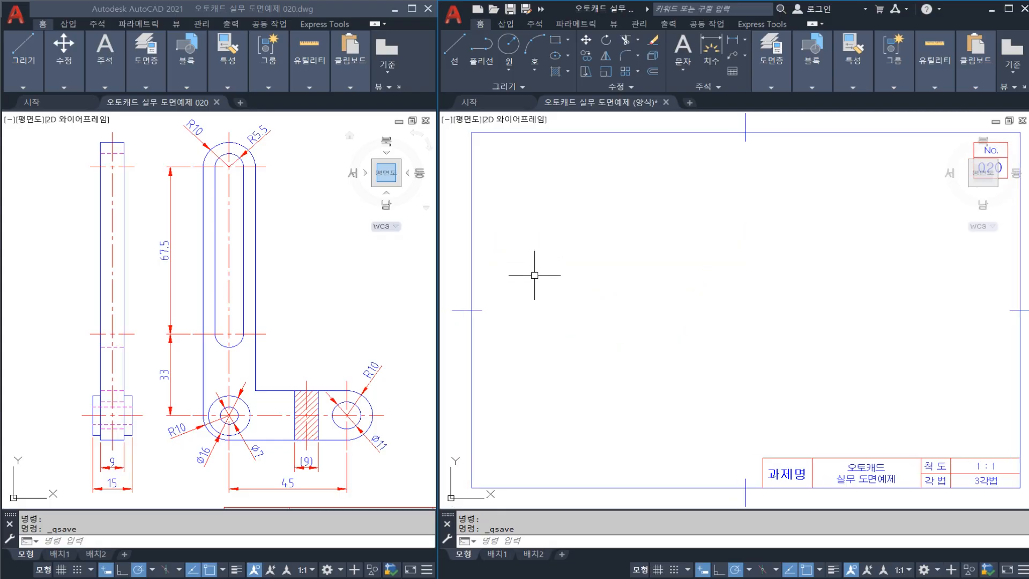
left_click(333, 273)
mouse_move(325, 274)
middle_mouse_down()
mouse_move(339, 272)
mouse_move(315, 274)
middle_mouse_up()
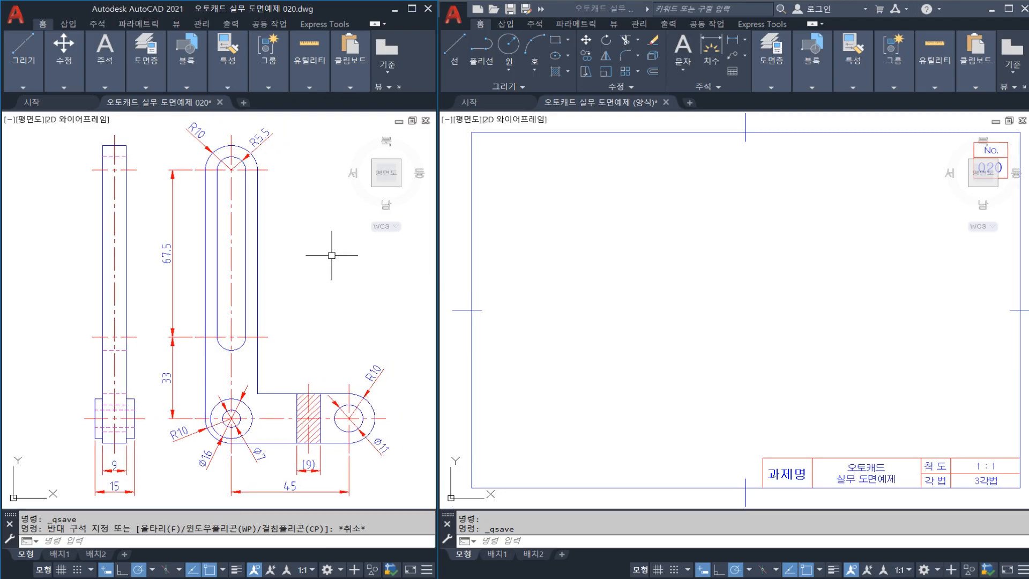
left_click(306, 278)
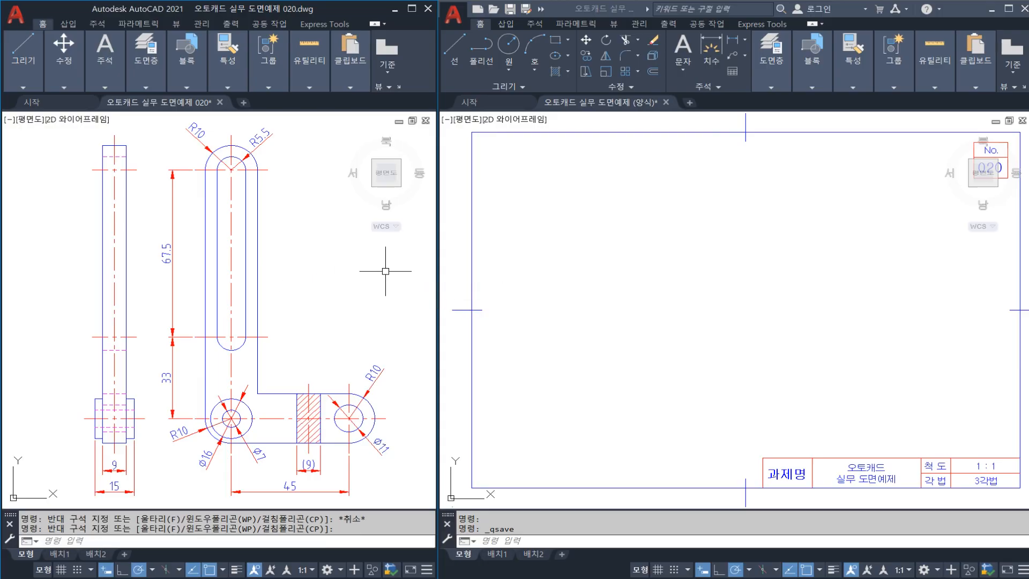
left_click(555, 276)
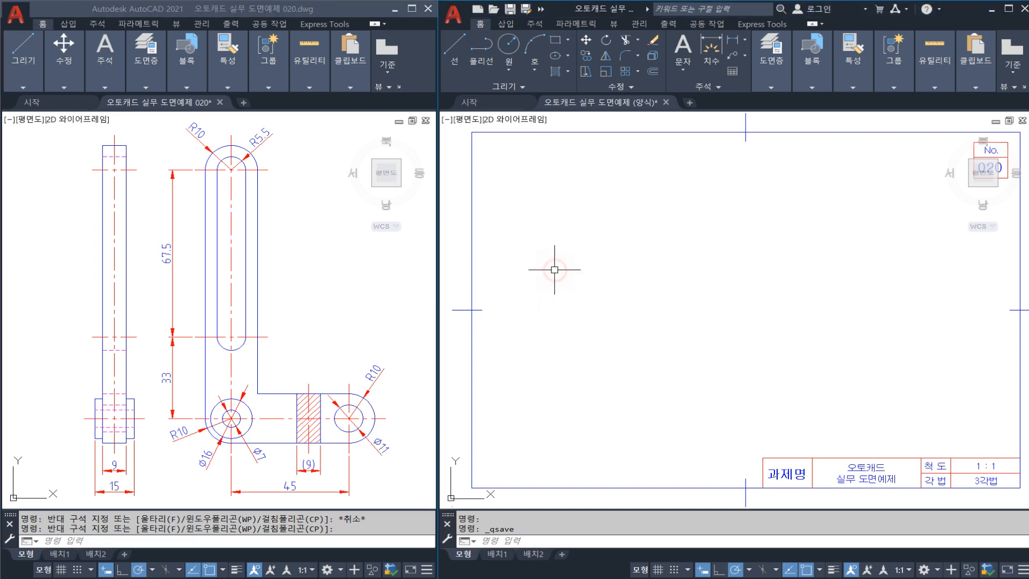
left_click(528, 292)
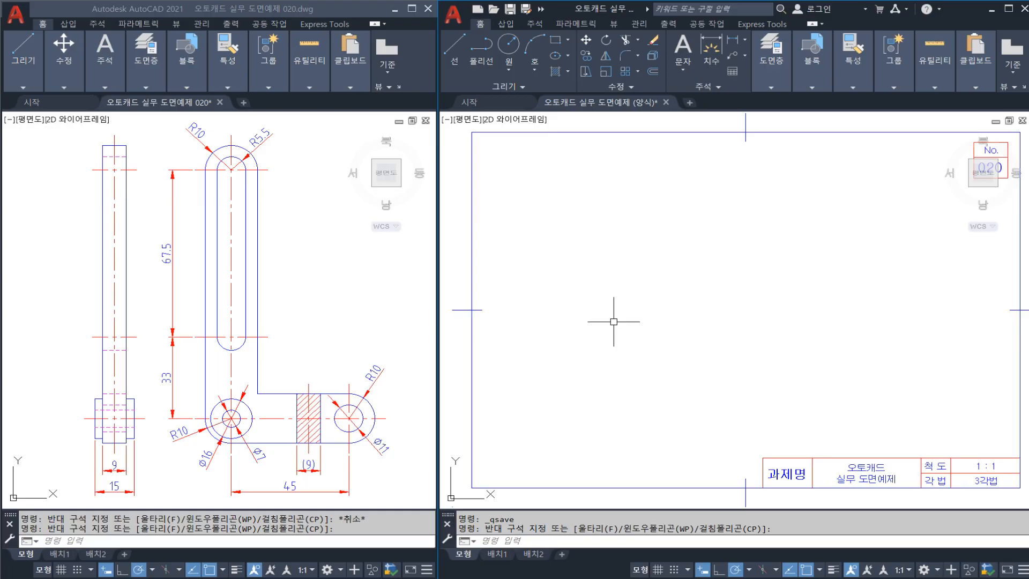
left_click(361, 316)
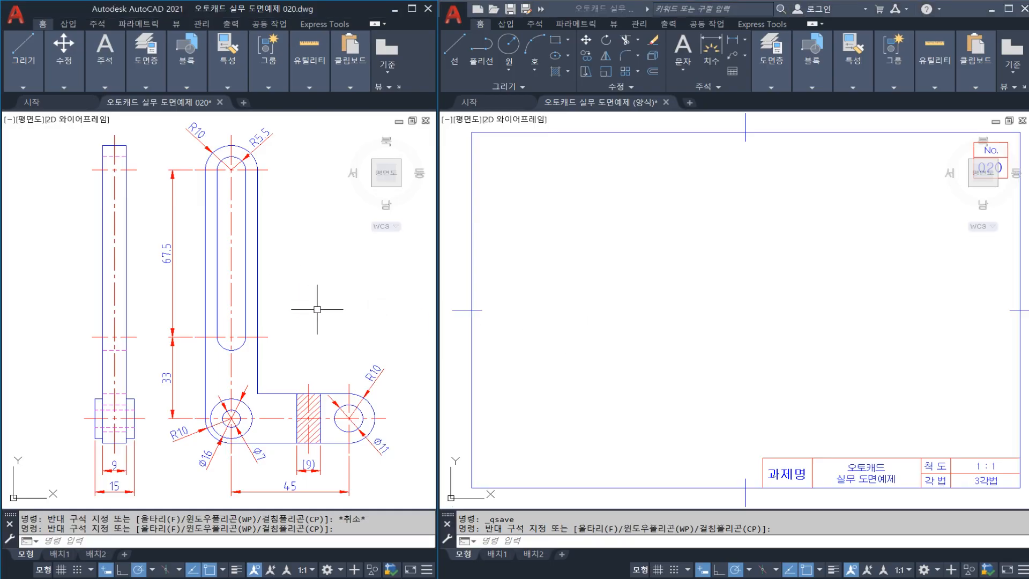
left_click(305, 331)
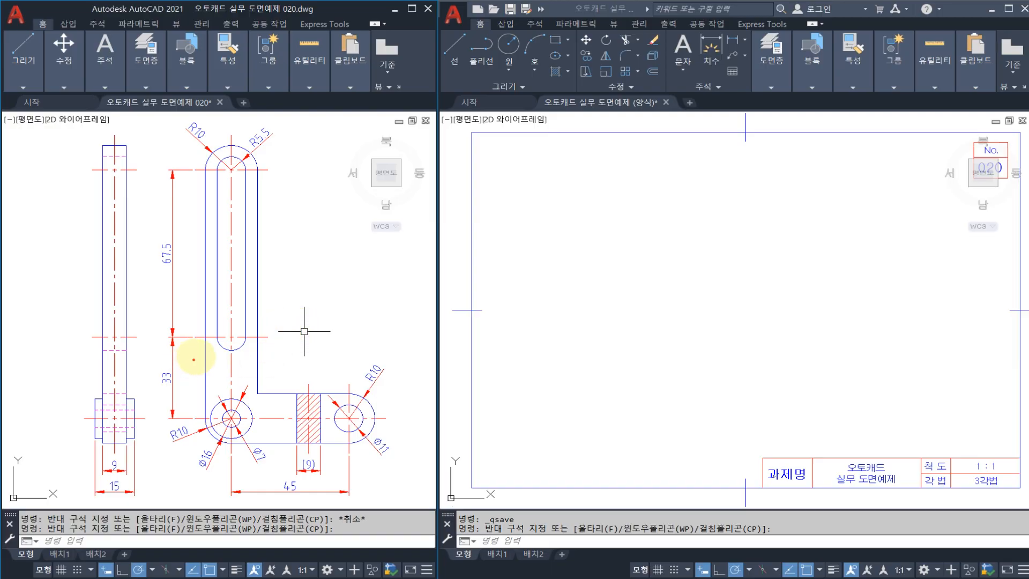
Step: Examine the reference drawing's slot end in both views and the hatched revolved section with its bracketed thickness dimension
mouse_move(198, 346)
left_mouse_down()
mouse_move(271, 344)
mouse_move(242, 312)
left_mouse_up()
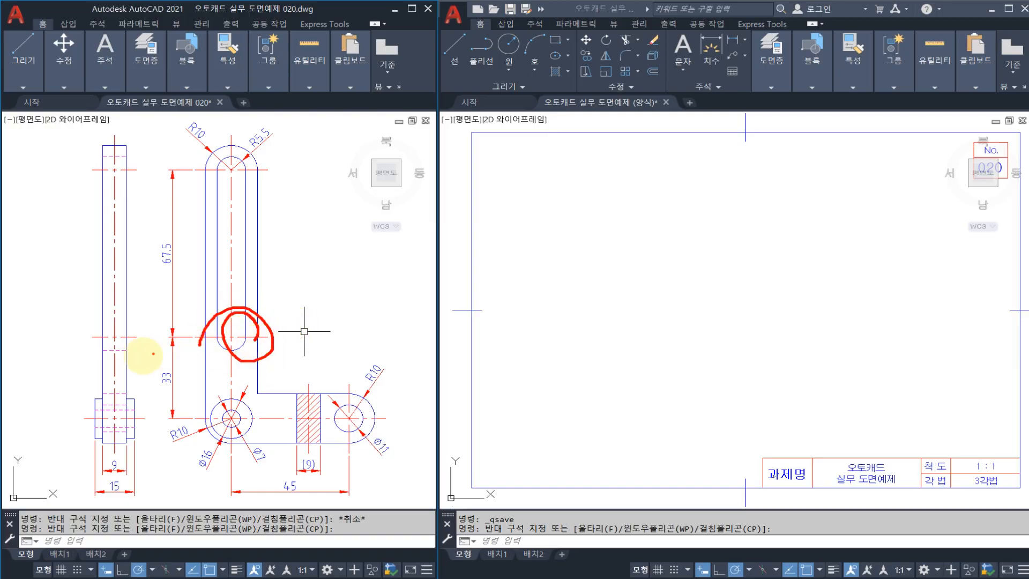
mouse_move(142, 351)
left_mouse_down()
mouse_move(80, 345)
mouse_move(136, 328)
mouse_move(132, 356)
left_mouse_up()
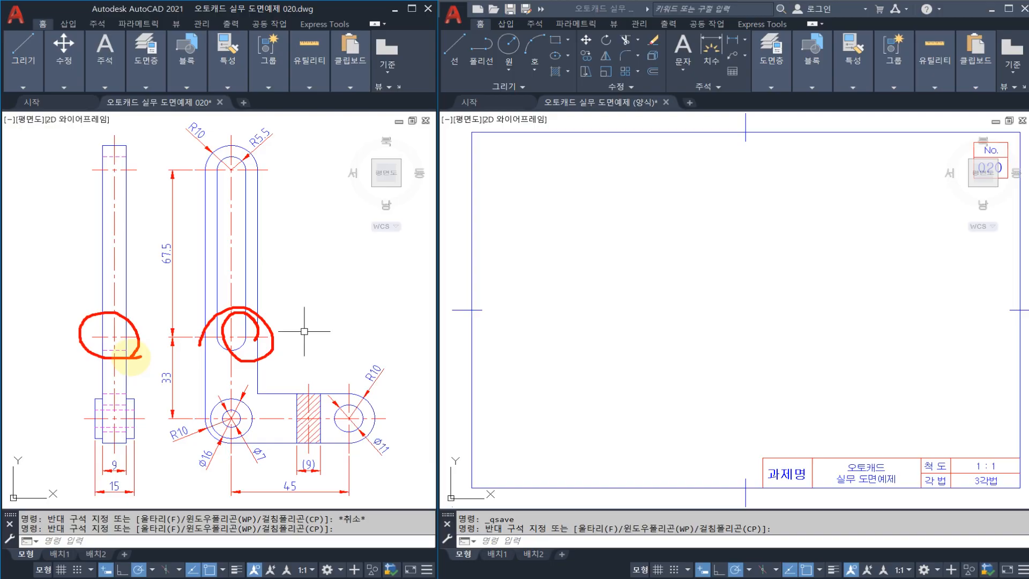
key("Escape")
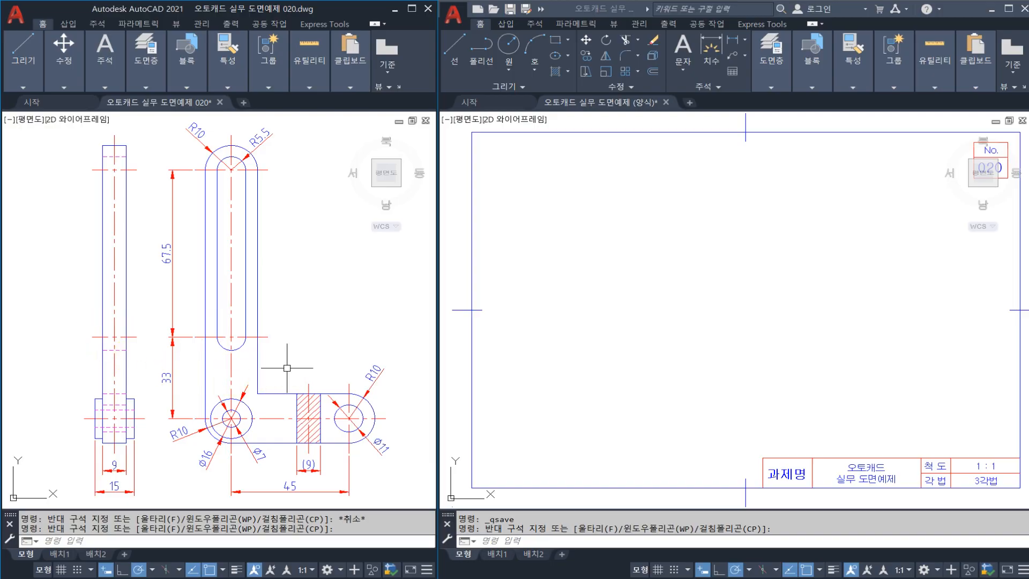
mouse_move(296, 381)
left_mouse_down()
mouse_move(279, 390)
mouse_move(292, 477)
mouse_move(329, 444)
mouse_move(329, 396)
mouse_move(306, 379)
left_mouse_up()
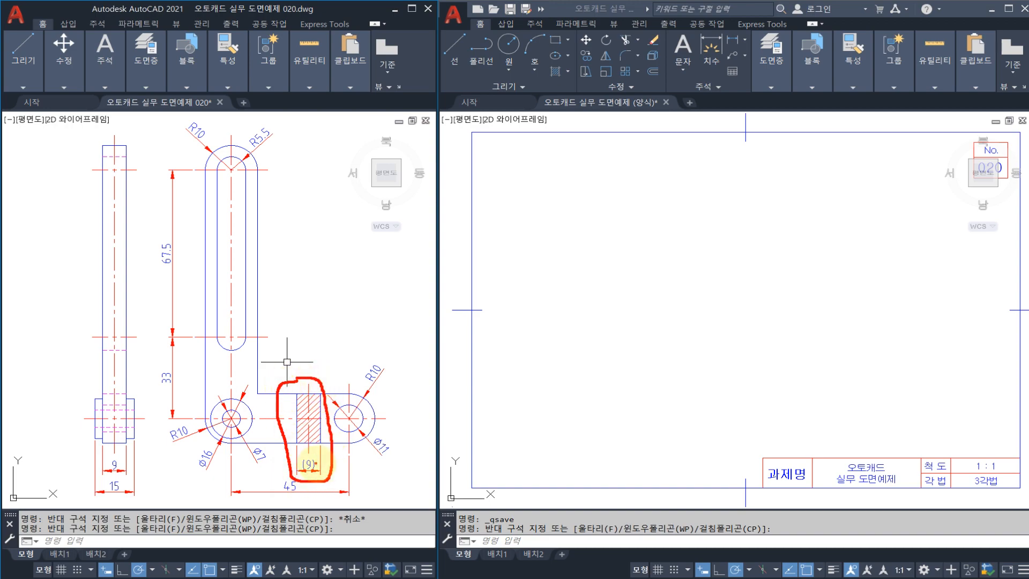
mouse_move(266, 413)
left_mouse_down()
mouse_move(234, 295)
mouse_move(244, 177)
mouse_move(242, 409)
mouse_move(283, 413)
left_mouse_up()
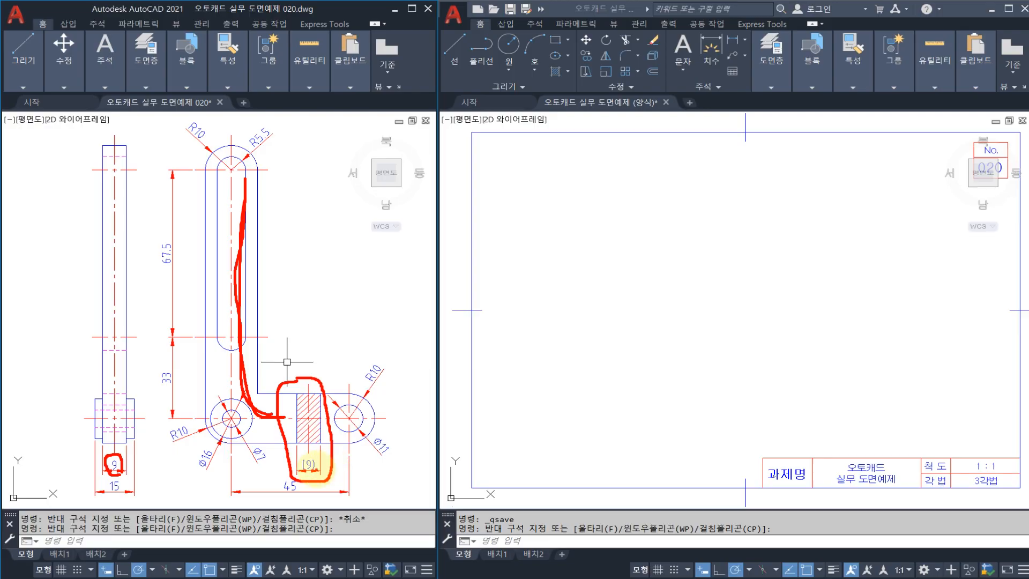
key("Escape")
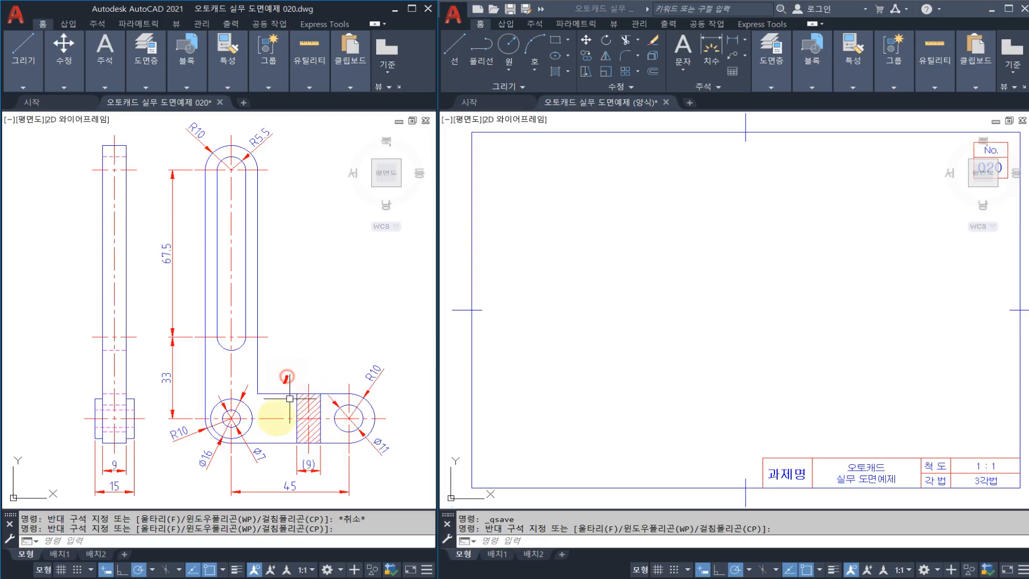
mouse_move(288, 377)
left_mouse_down()
mouse_move(338, 462)
mouse_move(292, 363)
mouse_move(353, 325)
left_mouse_up()
mouse_move(374, 288)
left_mouse_down()
mouse_move(390, 287)
mouse_move(383, 310)
mouse_move(412, 338)
left_mouse_up()
mouse_move(423, 299)
left_mouse_down()
mouse_move(430, 337)
mouse_move(475, 324)
mouse_move(485, 336)
left_mouse_up()
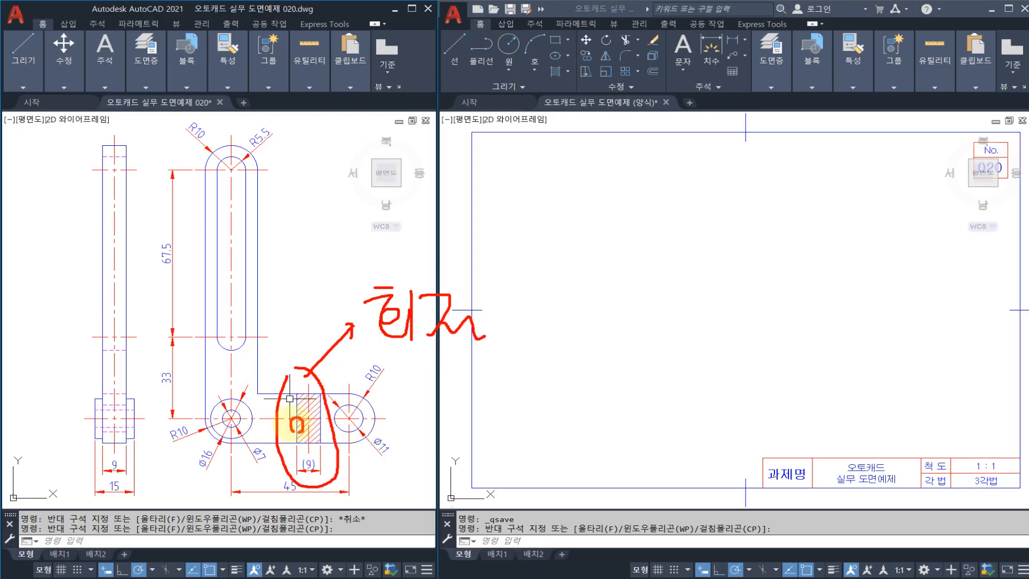
key("Escape")
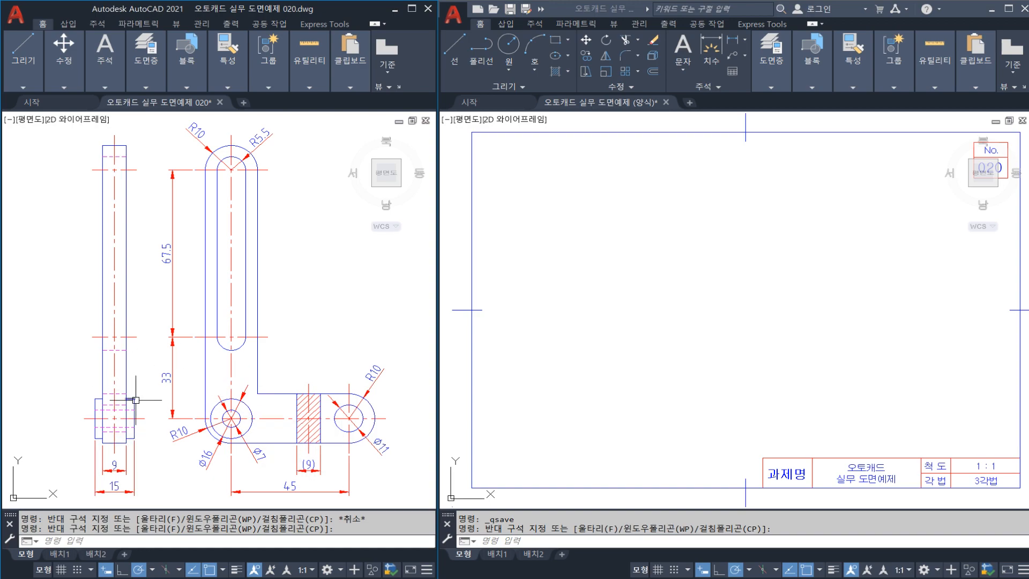
key("Escape")
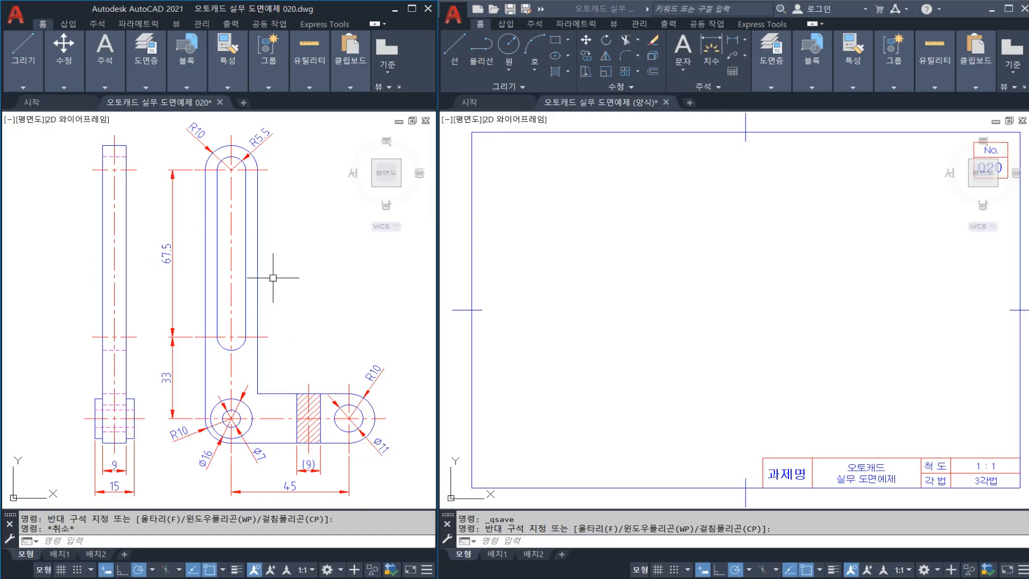
key("Escape")
key("Escape")
Step: Draw a horizontal and a vertical construction line crossing just above the title block's left part in the blank sheet
scroll(726, 295, "down", 3)
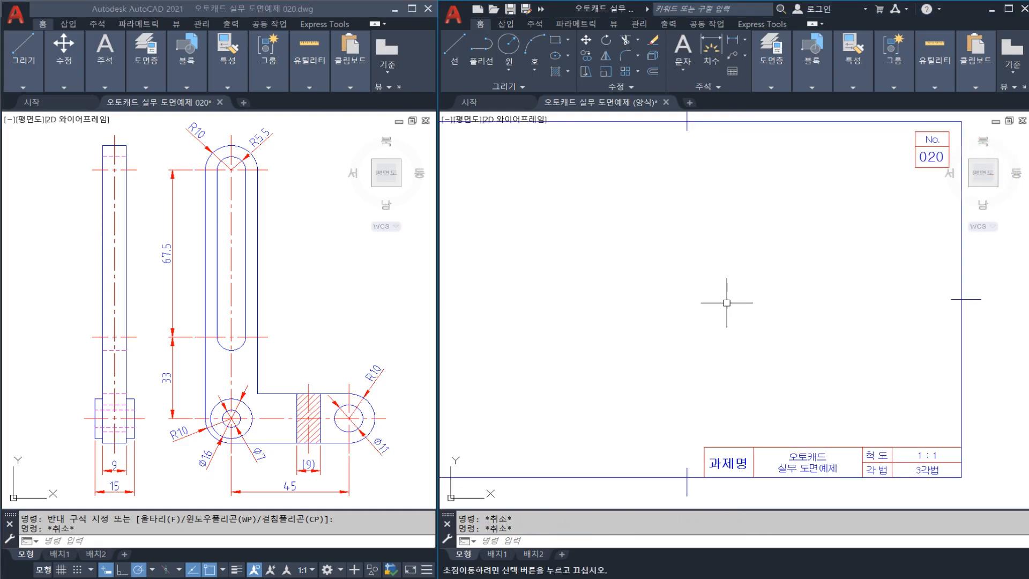
type("XL")
key("Return")
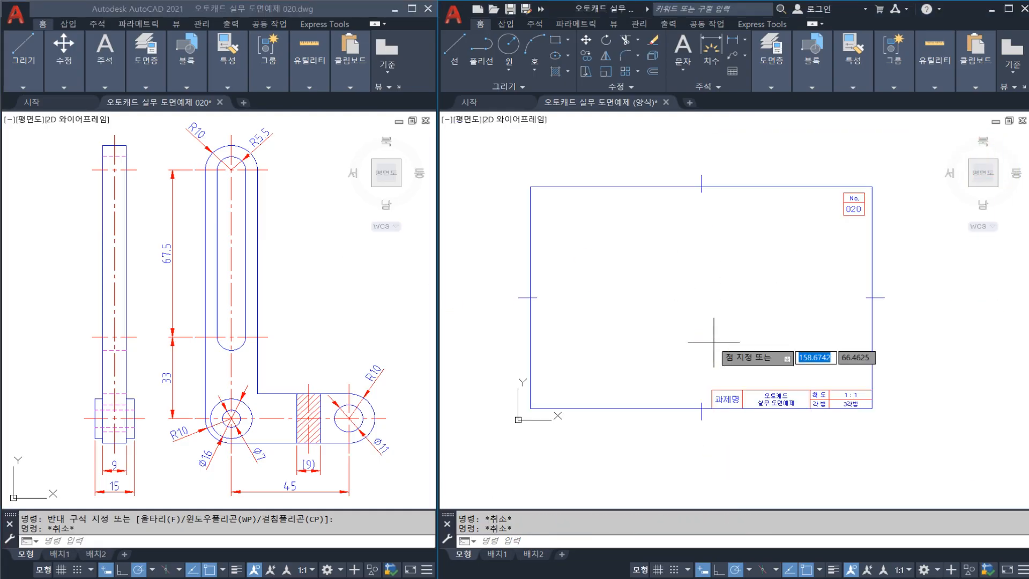
scroll(731, 366, "up", 2)
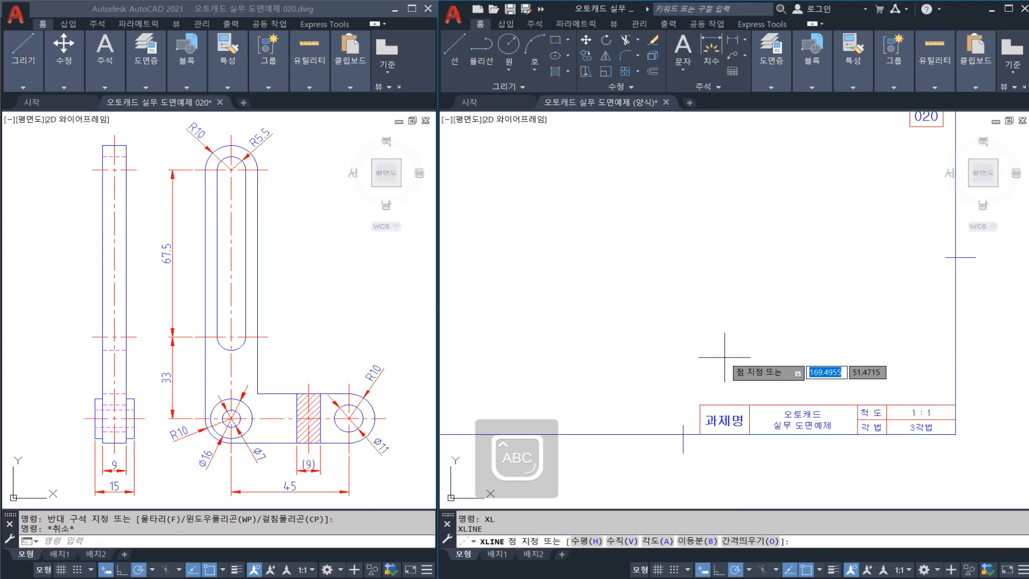
left_click(719, 357)
left_click(721, 336)
key("Escape")
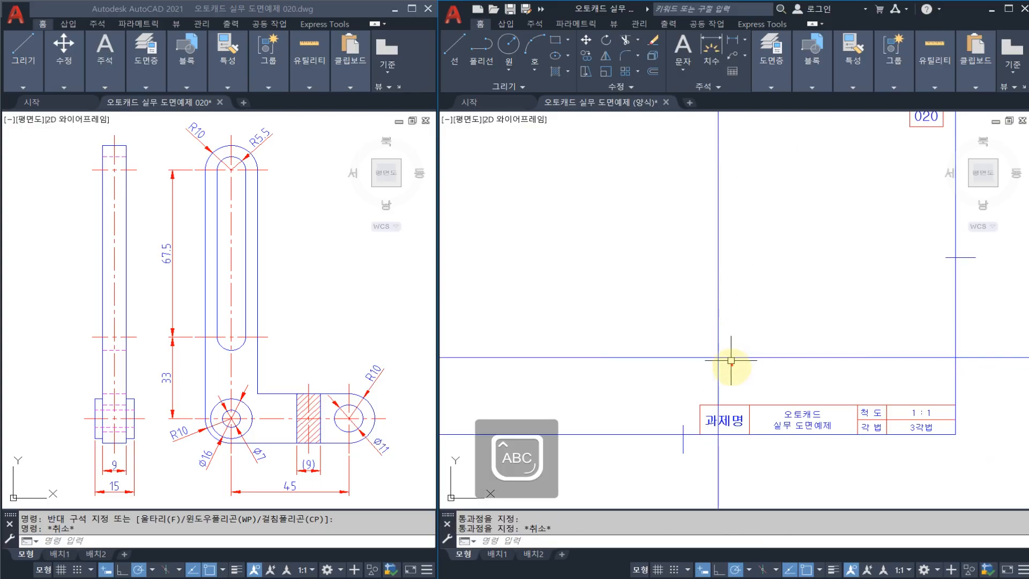
mouse_move(719, 373)
left_mouse_down()
mouse_move(735, 360)
mouse_move(718, 374)
left_mouse_up()
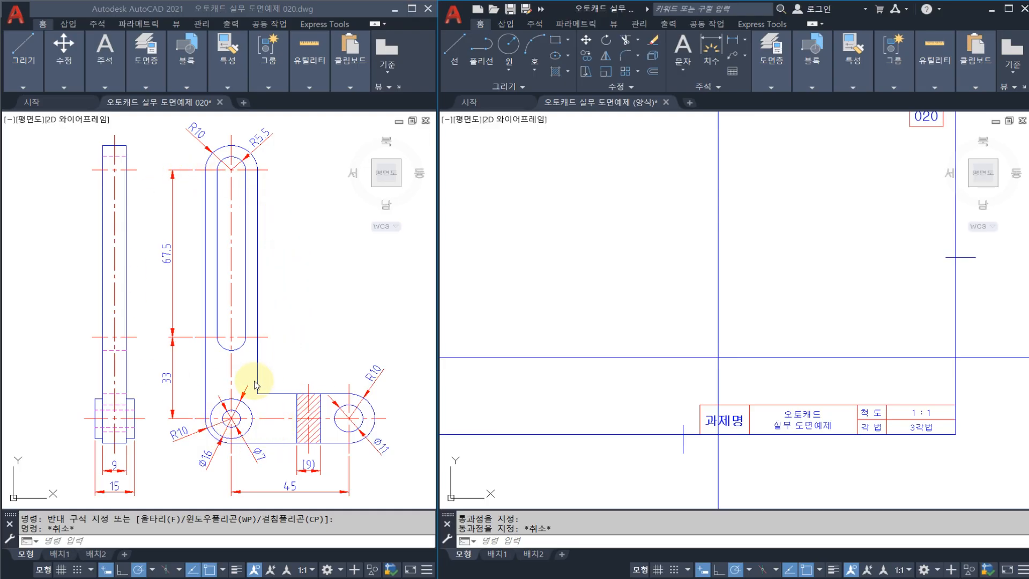
Step: Draw a circle of diameter 7 centred on the intersection of the two construction lines
left_click(744, 300)
key("Escape")
key("Escape")
middle_click_drag(740, 303, 727, 304)
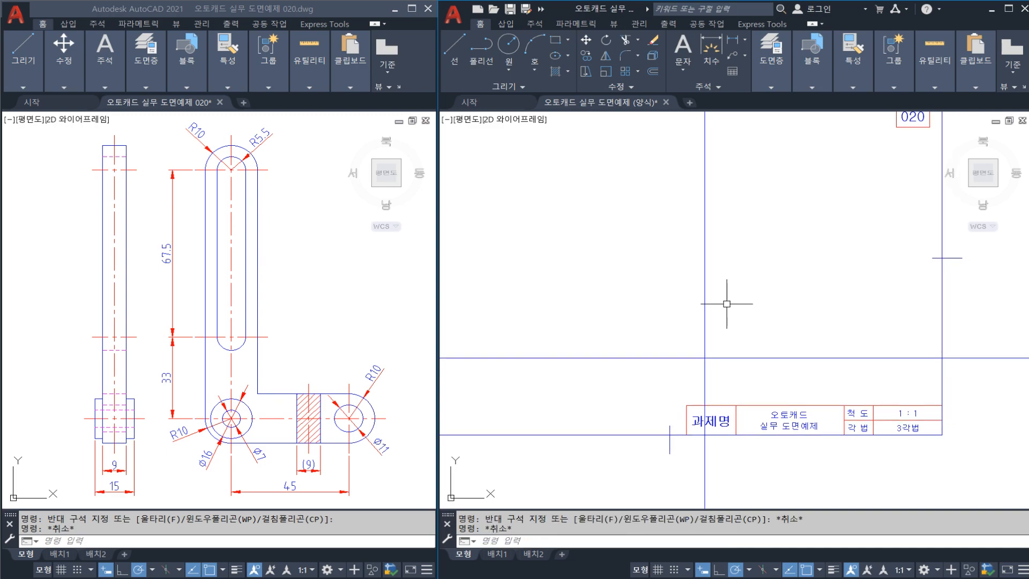
key("Escape")
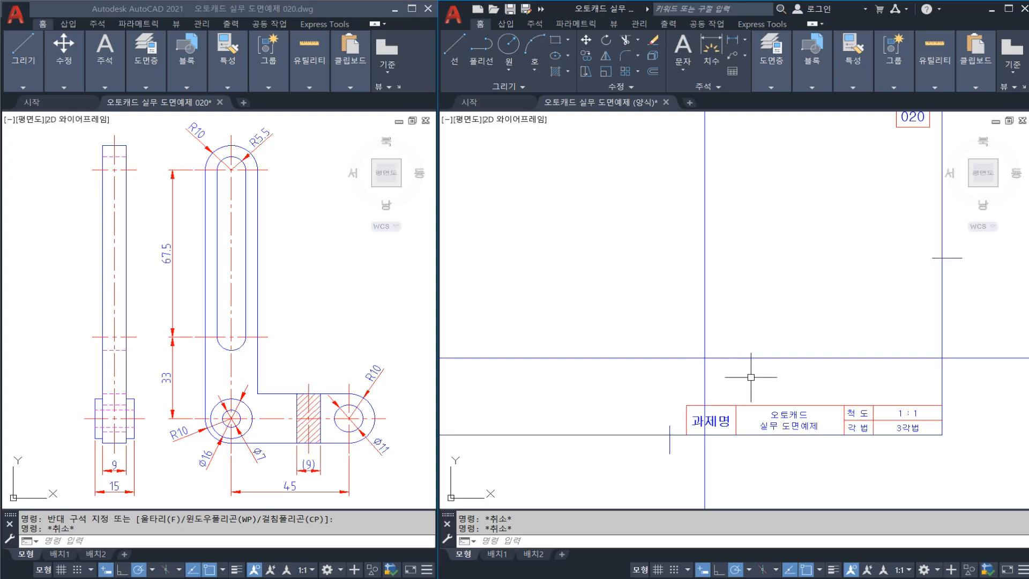
type("c")
key("Return")
left_click(704, 358)
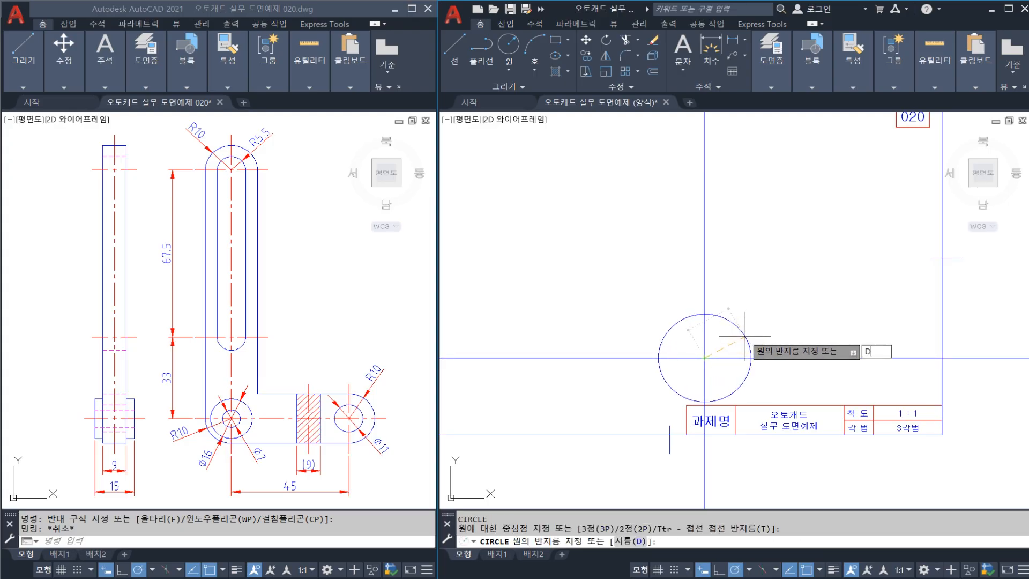
type("d")
key("Return")
type("7")
key("Return")
Step: Draw a concentric circle of diameter 16 around the small circle at the construction lines' intersection
key("Return")
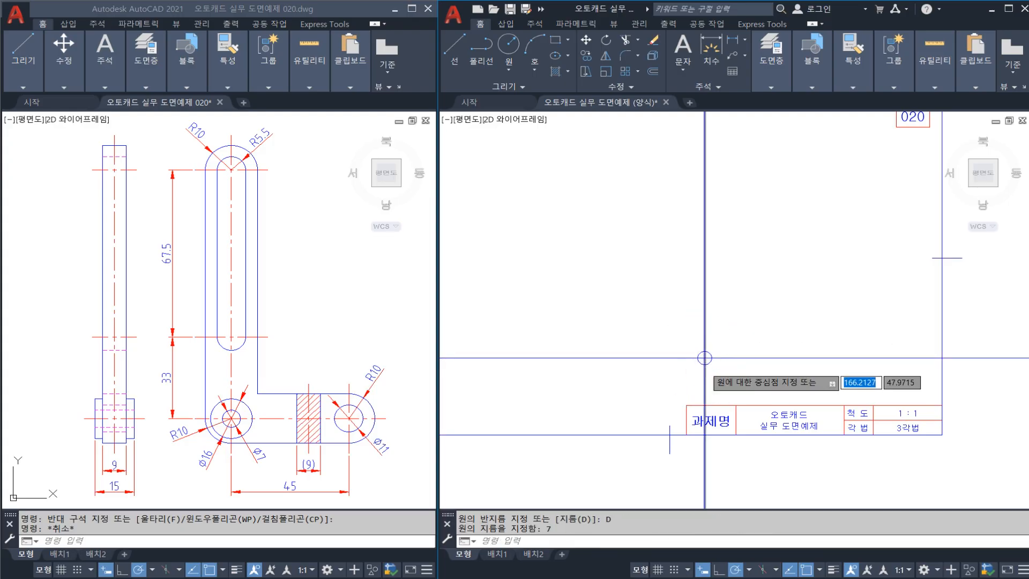
scroll(705, 357, "up", 3)
left_click(704, 358)
type("d")
key("Return")
type("16")
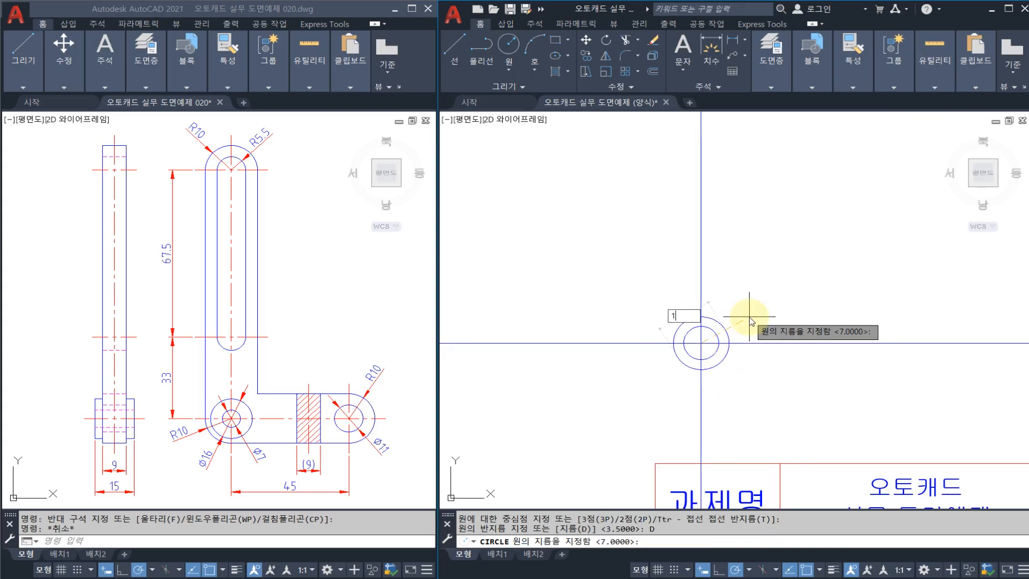
key("Return")
Step: Add an outer concentric circle of radius 10 at the same centre
key("Return")
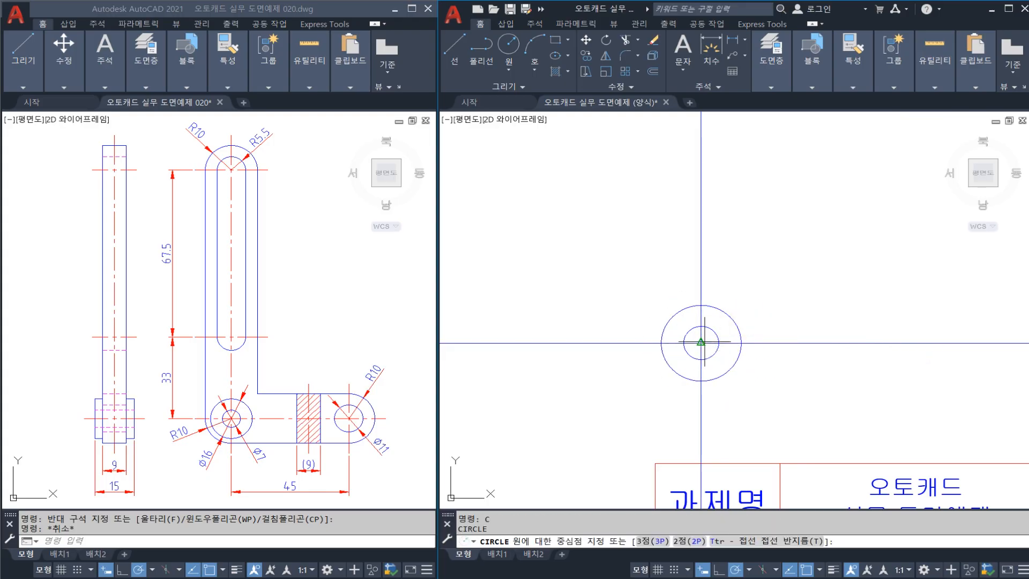
left_click(702, 343)
type("10")
key("Return")
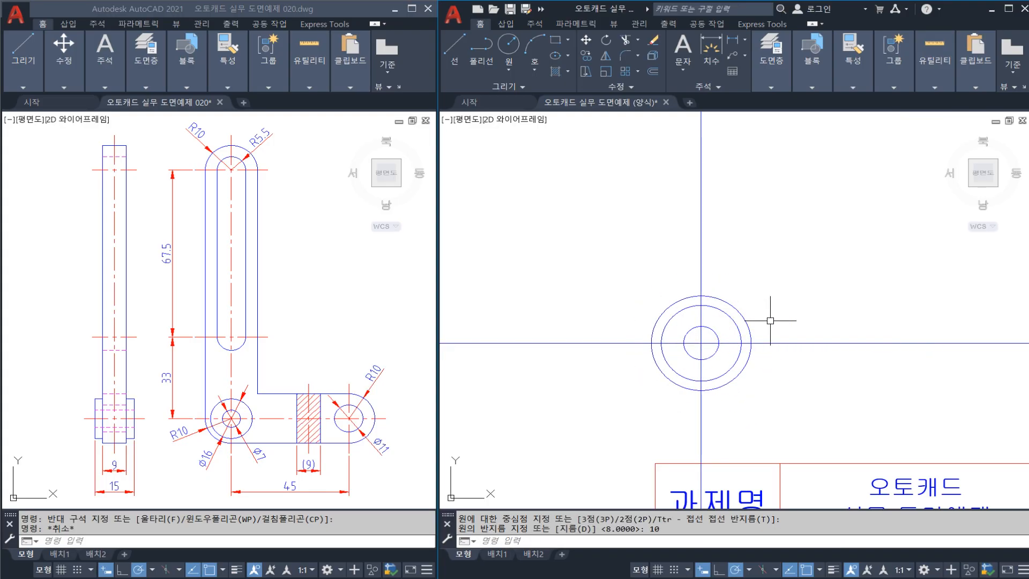
middle_click_drag(770, 322, 705, 307)
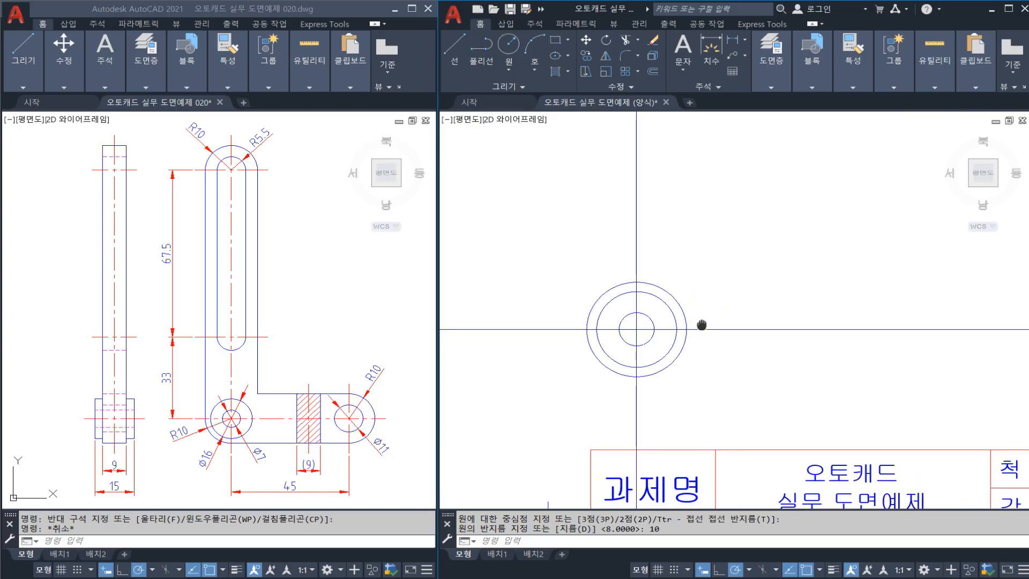
Step: Compare the three concentric circles with the Ø7, Ø16 and R10 dimensions of the reference drawing's corner hub
left_click(662, 302)
left_click(649, 317)
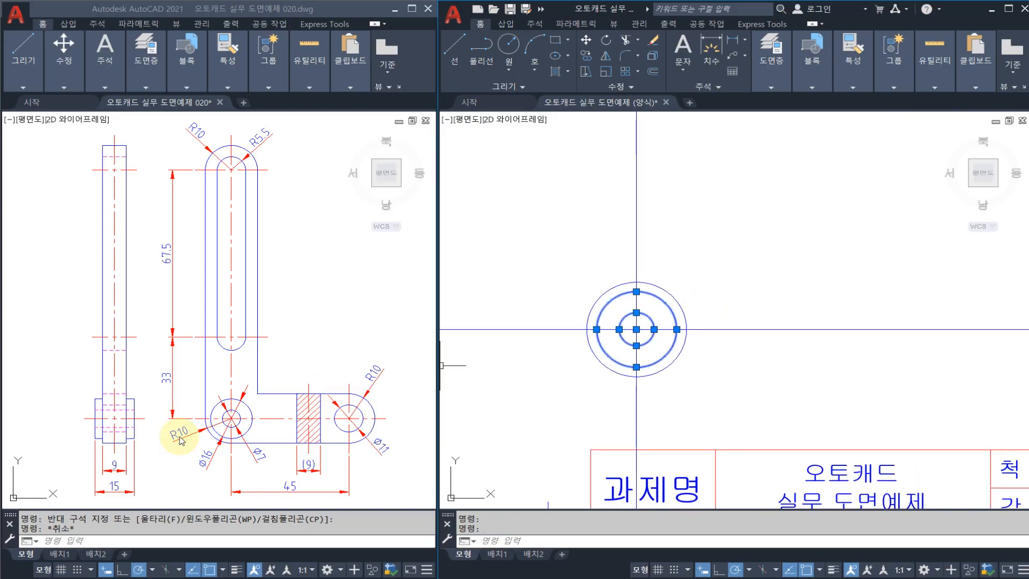
key("Escape")
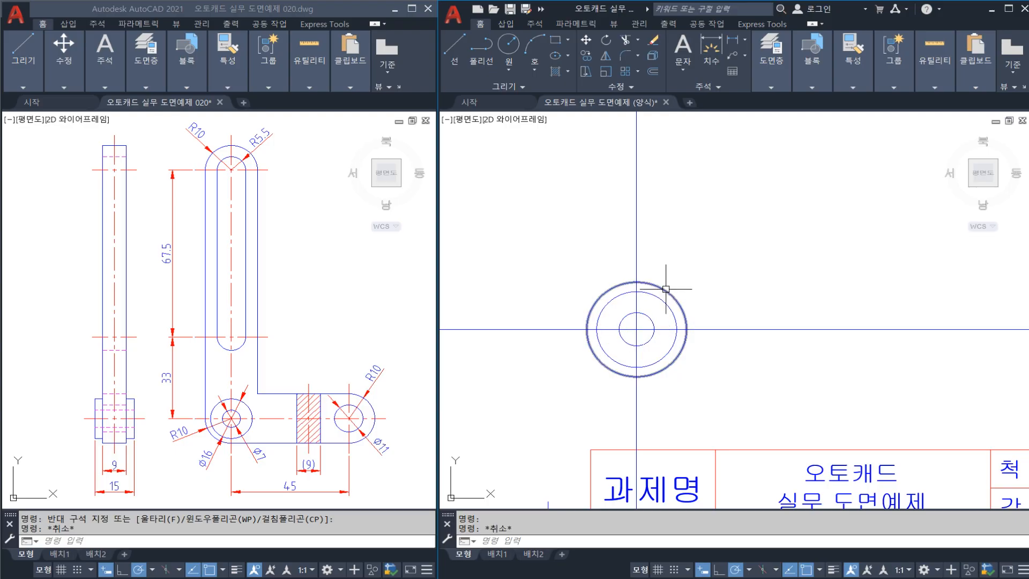
left_click(667, 291)
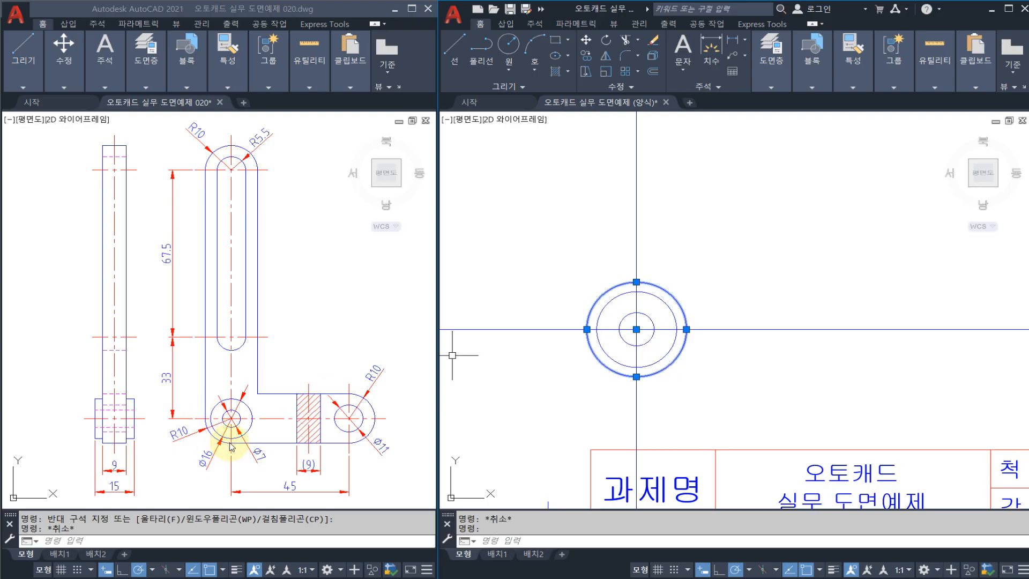
key("Escape")
scroll(633, 385, "down", 4)
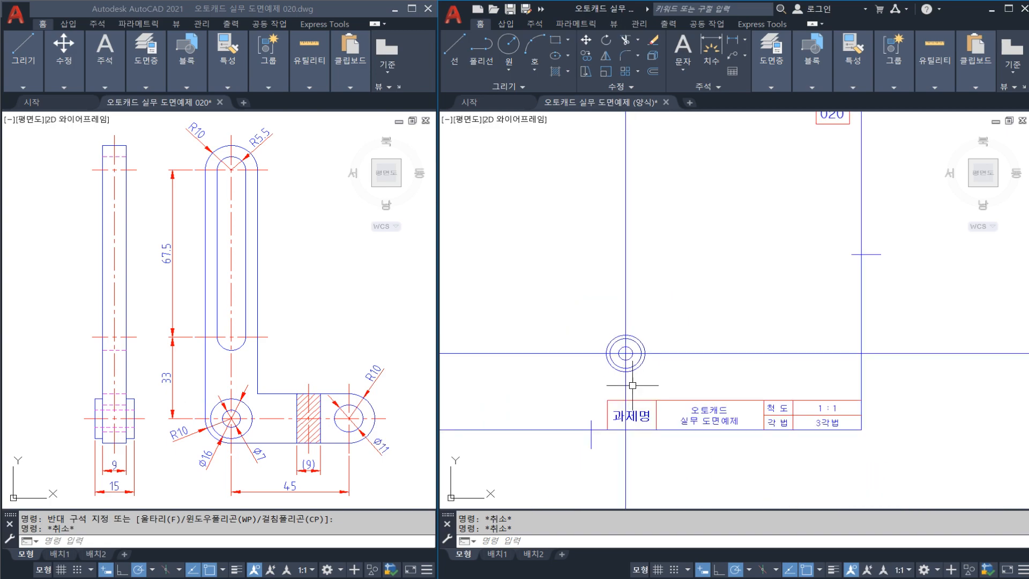
scroll(633, 385, "up", 2)
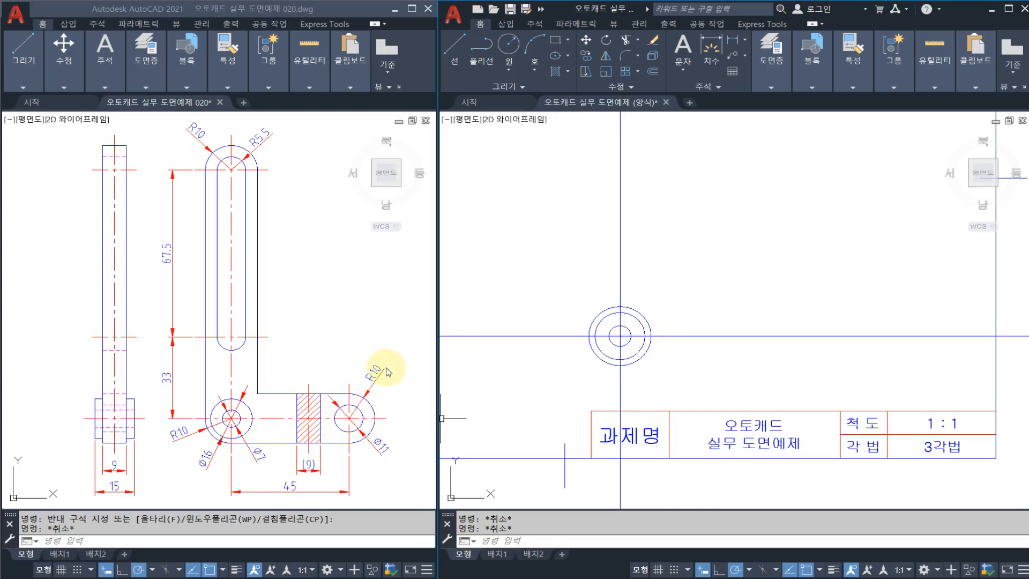
Step: Copy the R10 hub circle and its vertical construction line 45 horizontally toward the link's far end
left_click(577, 381)
key("Escape")
key("Escape")
scroll(635, 381, "up", 2)
left_click(634, 380)
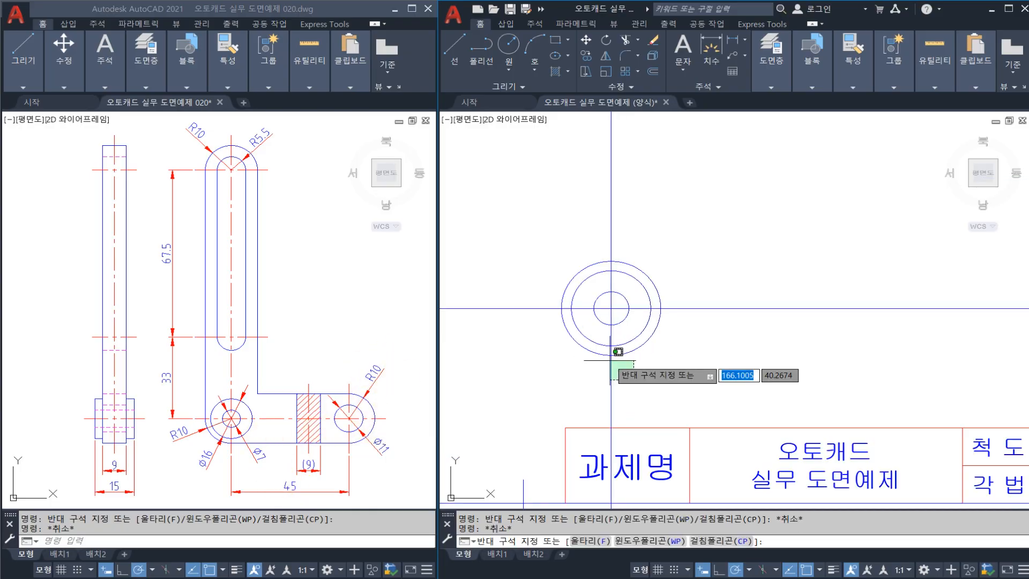
left_click(604, 352)
type("c")
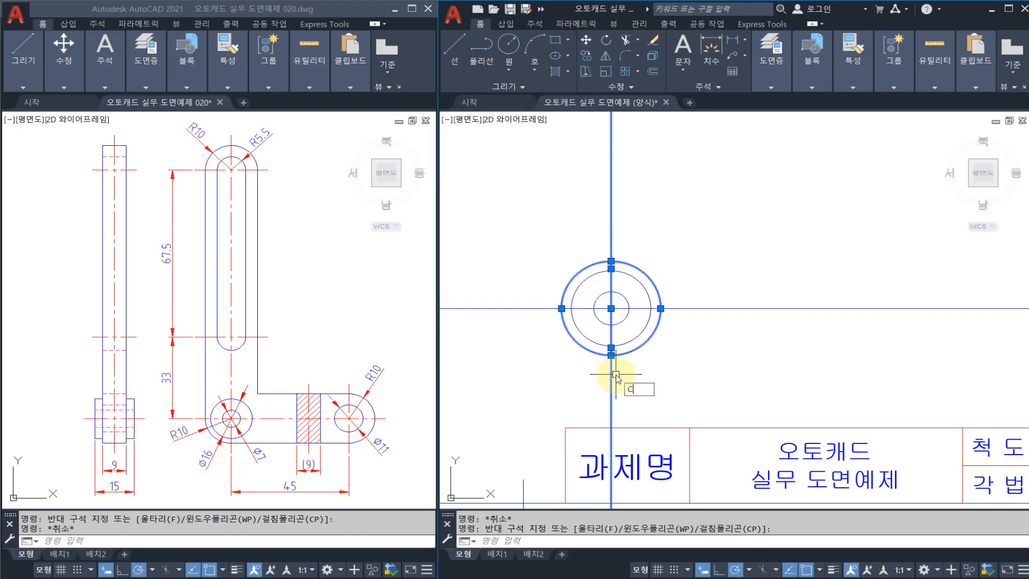
type("o")
key("Return")
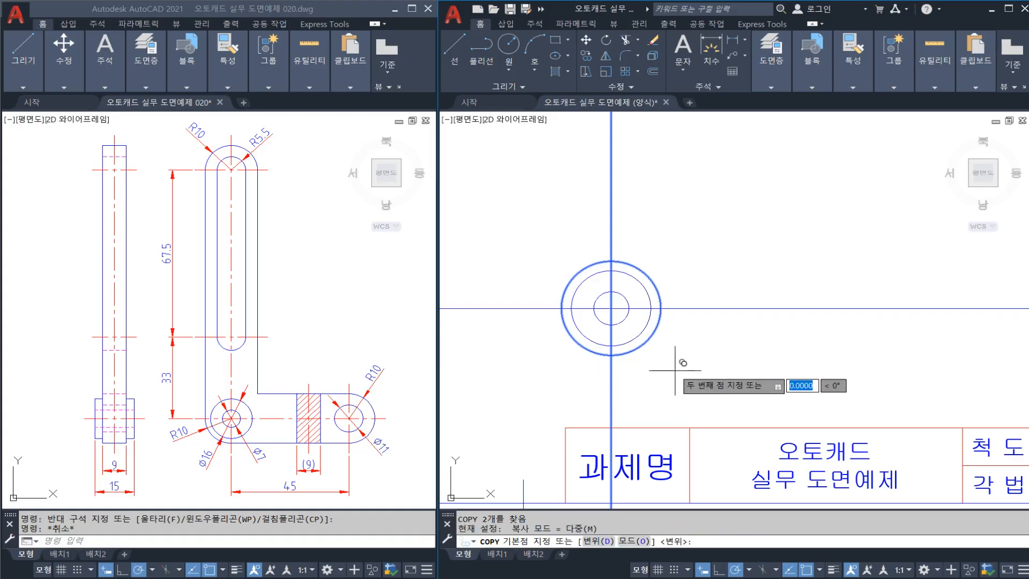
left_click(676, 370)
type("4")
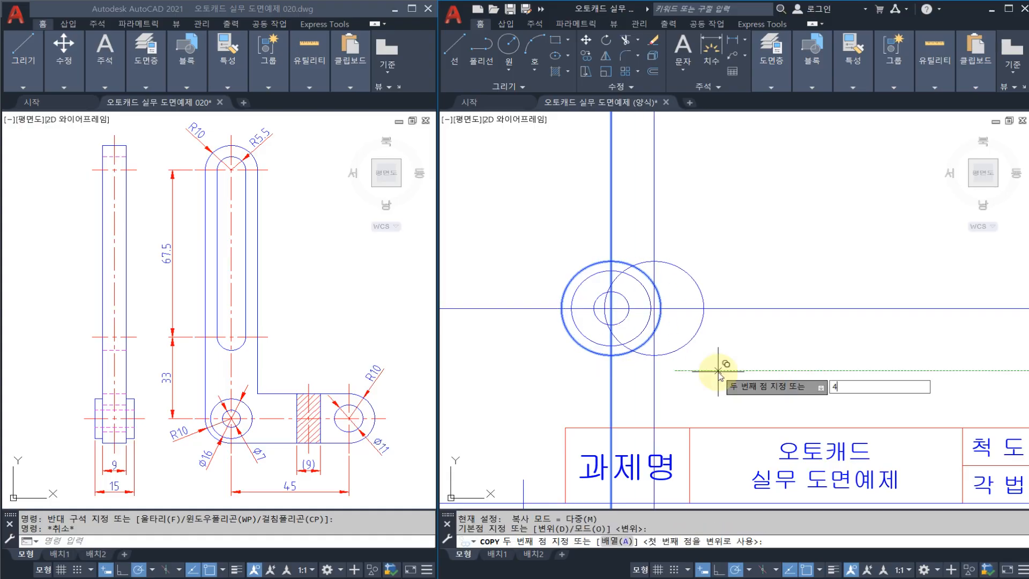
type("5")
key("Return")
key("Escape")
middle_click_drag(723, 368, 681, 369)
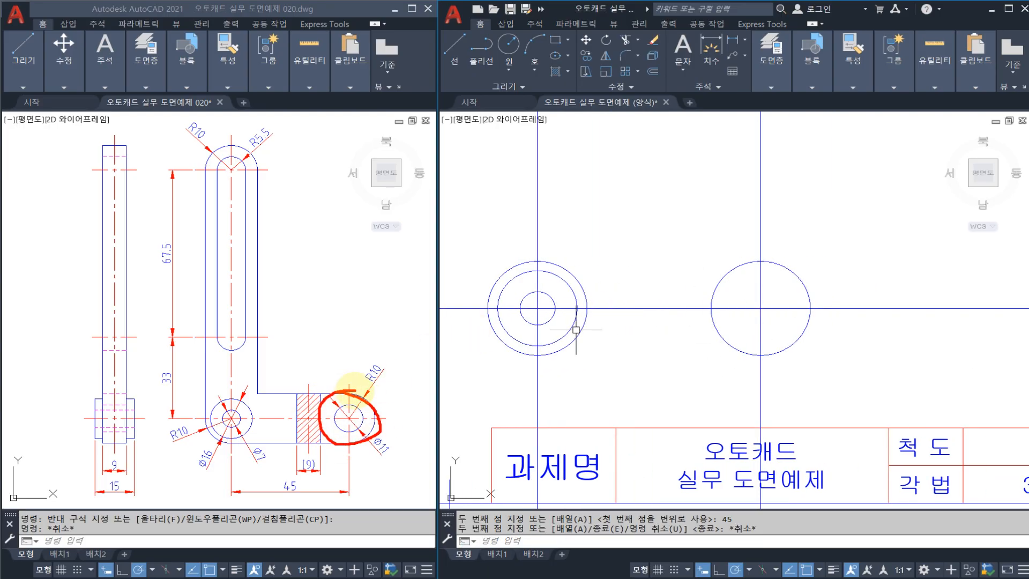
Step: Draw a circle of diameter 11 at the centre of the copied R10 circle
key("Escape")
key("Escape")
key("Escape")
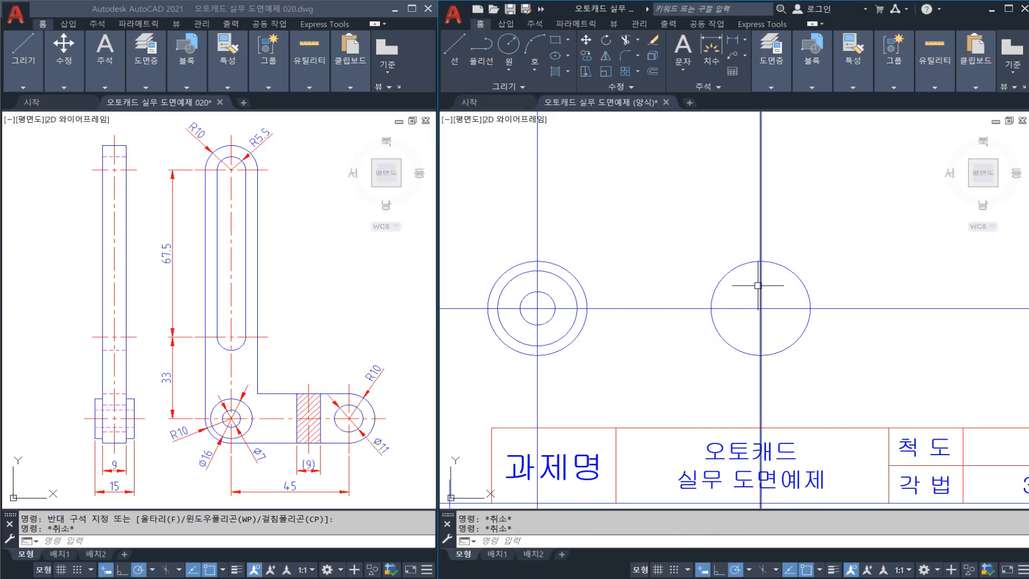
type("c")
key("Return")
left_click(761, 308)
type("d")
key("Return")
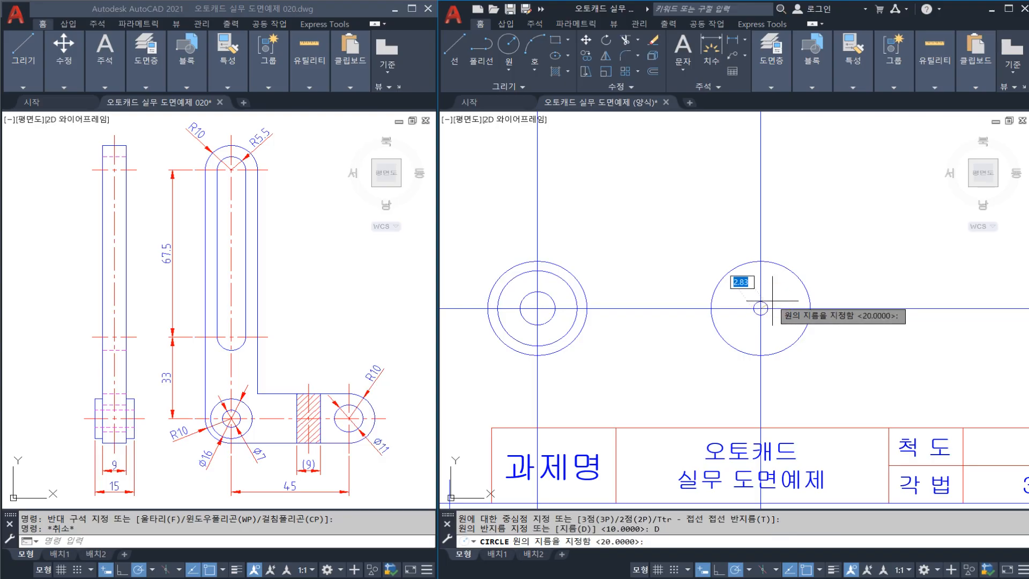
key("Return")
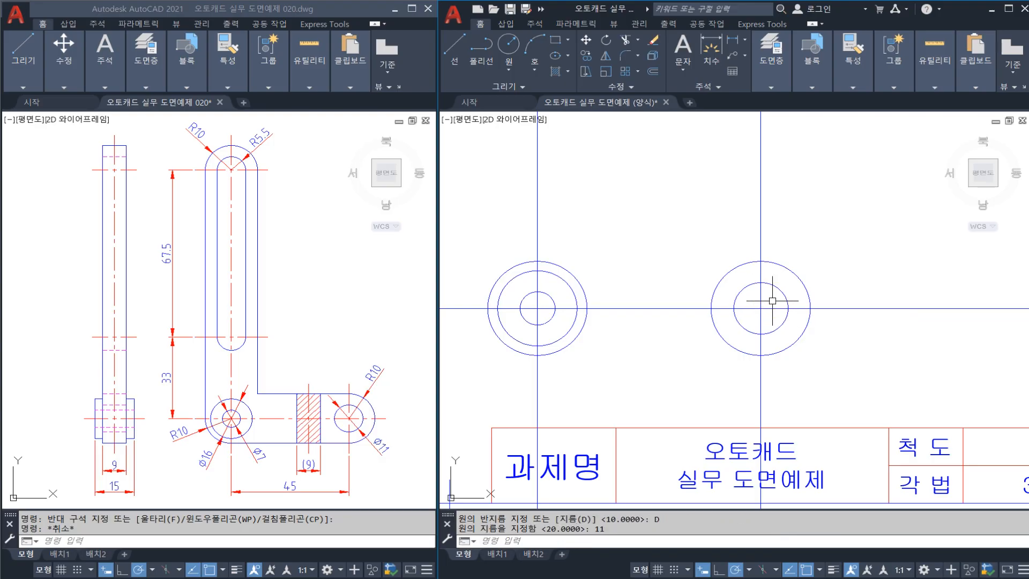
Step: Draw two horizontal lines joining the lower and upper quadrants of the two R10 circles
type("l")
key("Return")
left_click(538, 355)
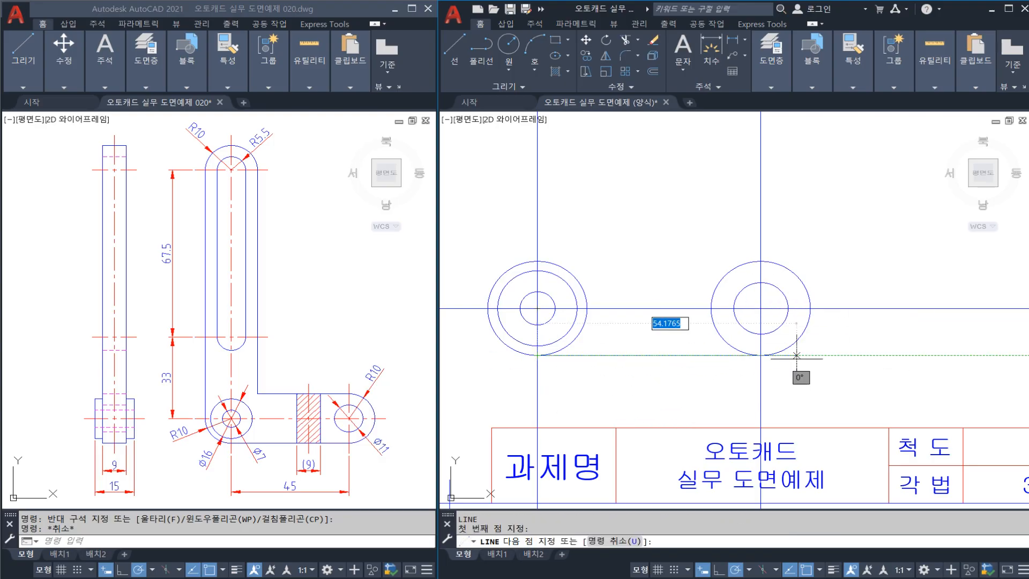
left_click(761, 354)
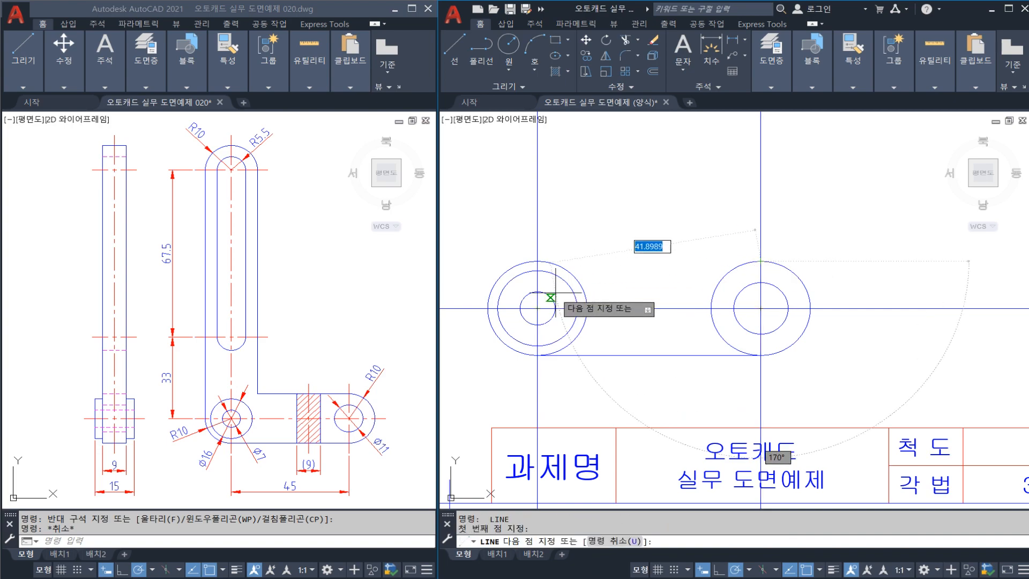
left_click(537, 261)
key("Escape")
Step: Trim away the inner half of the copied R10 circle to leave a rounded end on the arm
type("tr")
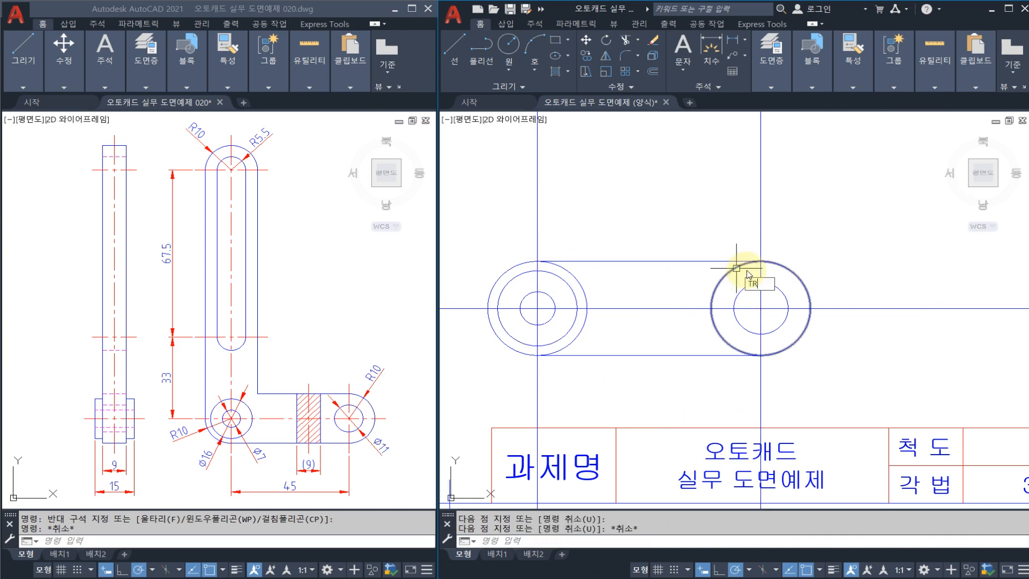
key("Return")
left_click(737, 268)
key("Escape")
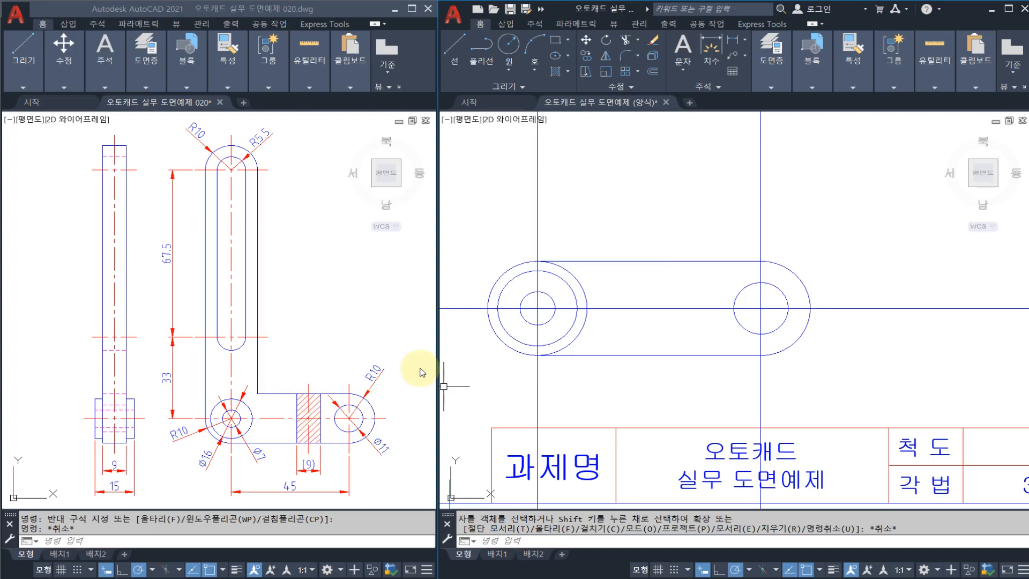
Step: Place a vertical construction line across the horizontal arm, between the hub and the Ø11 hole
type("XL")
key("Return")
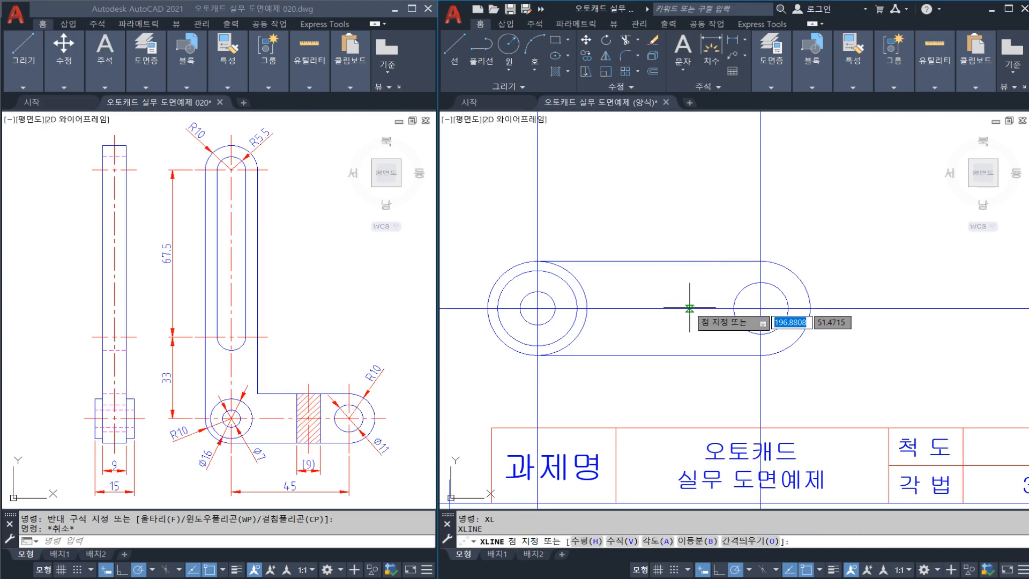
left_click(691, 308)
left_click(681, 292)
key("Escape")
Step: Offset the arm's new vertical construction line by 9/2 to both sides
type("o")
key("Return")
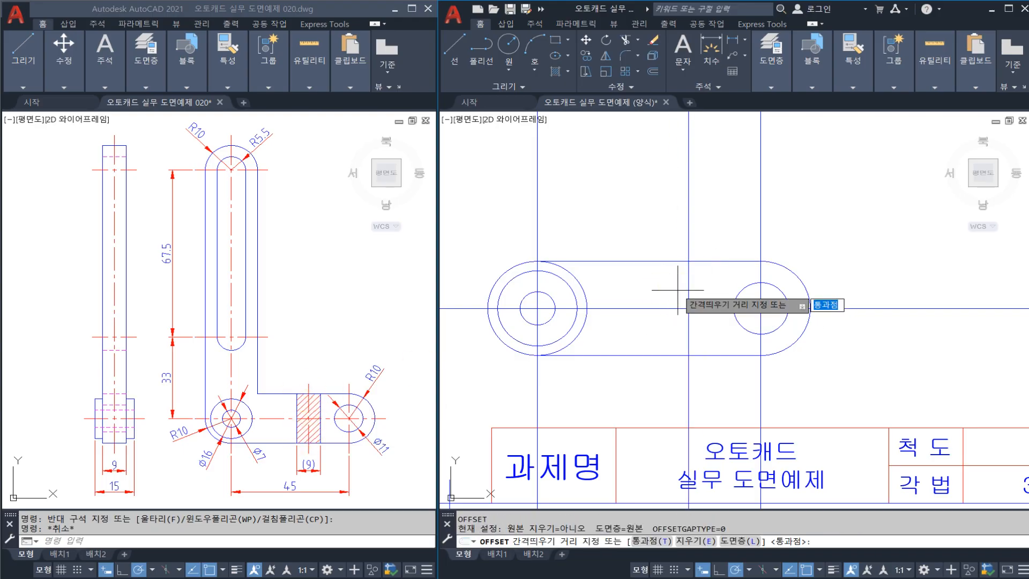
type("9/2")
key("Return")
left_click(689, 285)
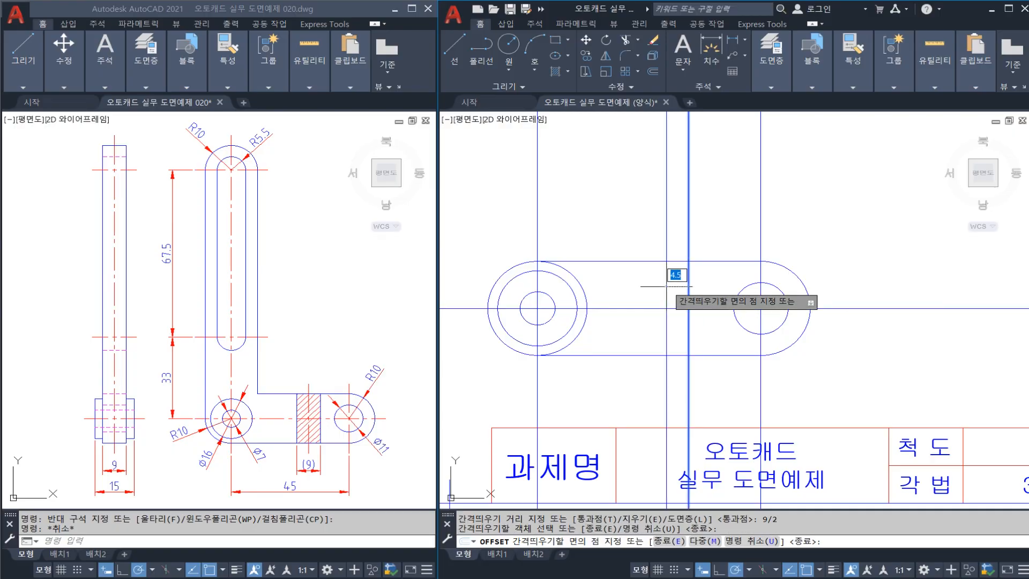
left_click(667, 285)
left_click(688, 285)
left_click(704, 285)
key("Return")
Step: Trim the two offset lines to the arm's upper and lower edges
type("tr")
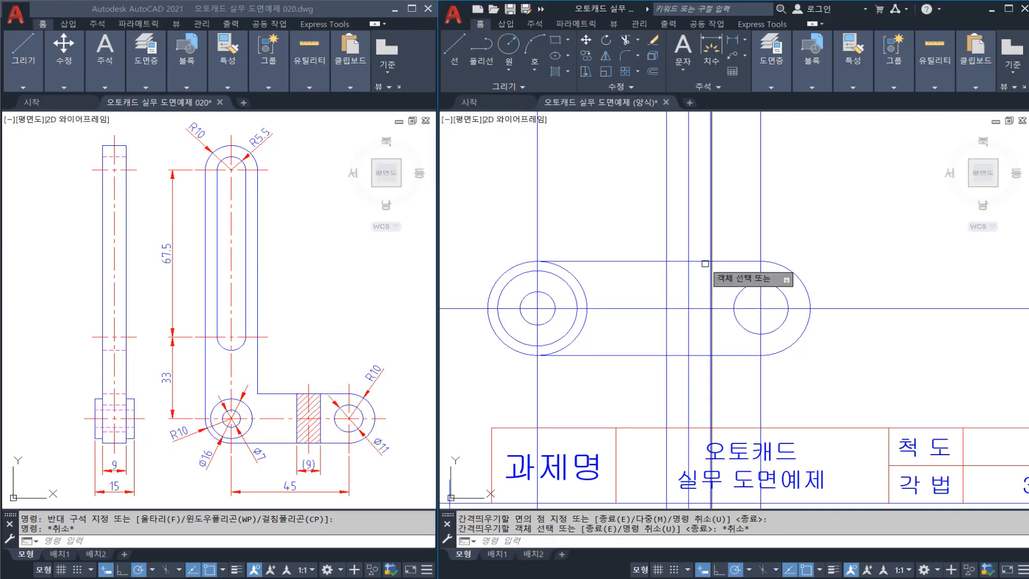
key("Return")
left_click(704, 261)
left_click(696, 352)
key("Return")
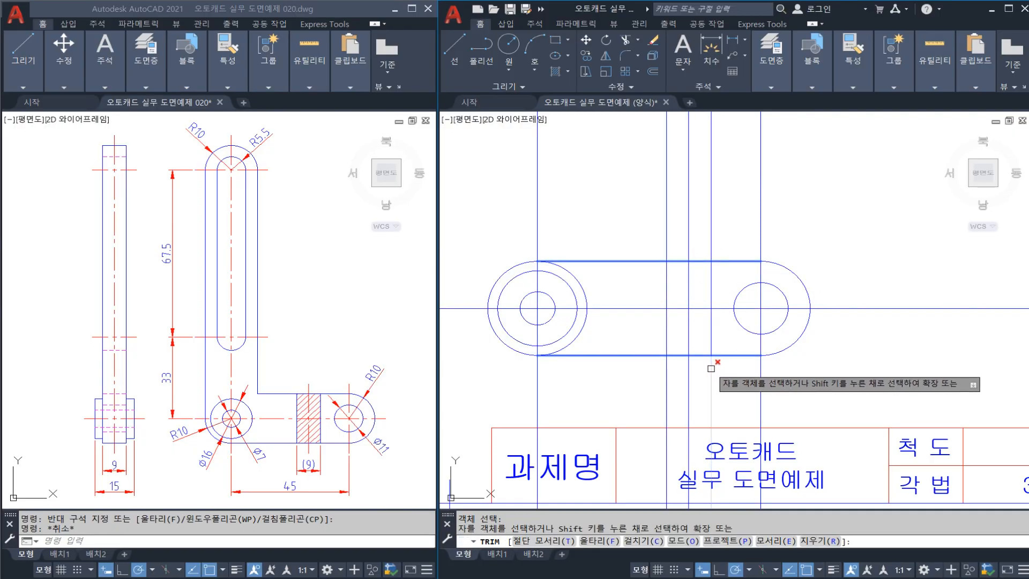
left_click(668, 248)
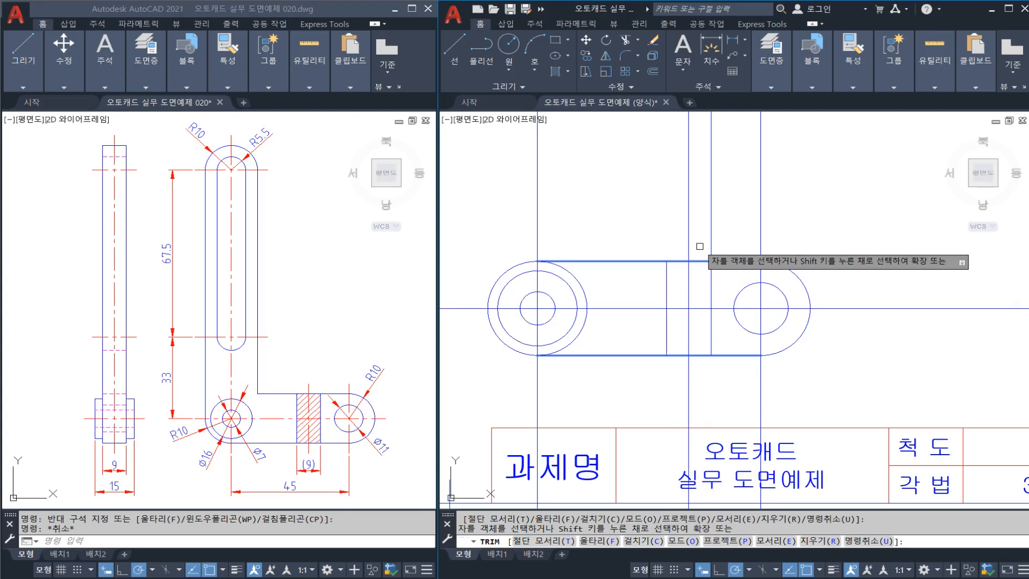
left_click(711, 247)
key("Escape")
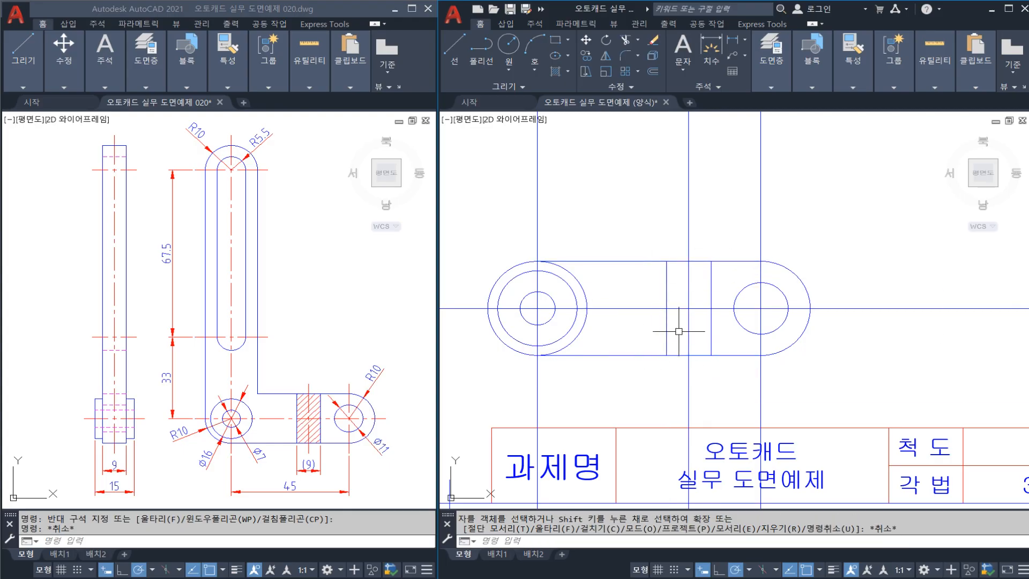
middle_click_drag(561, 273, 676, 306)
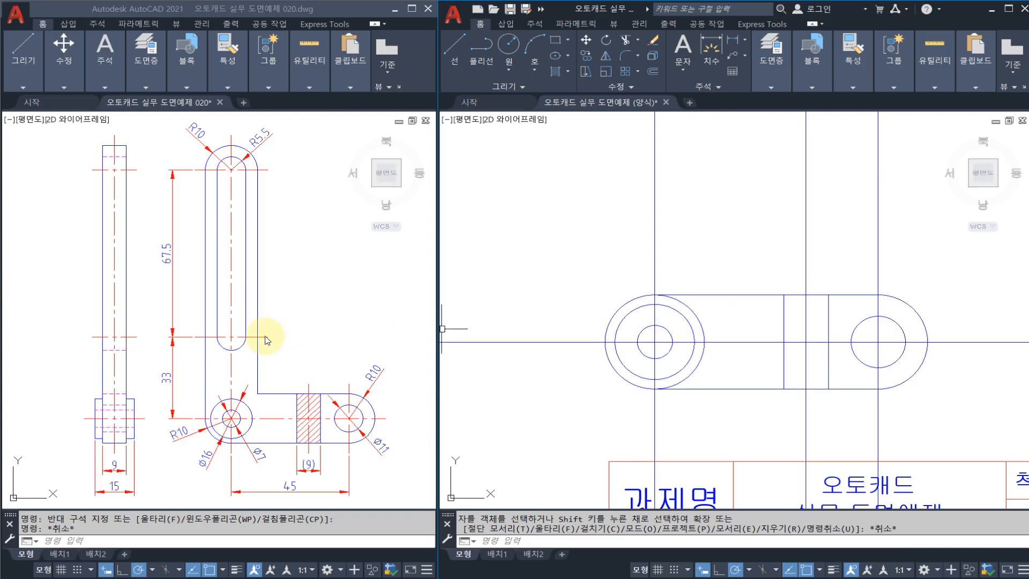
left_click(248, 378)
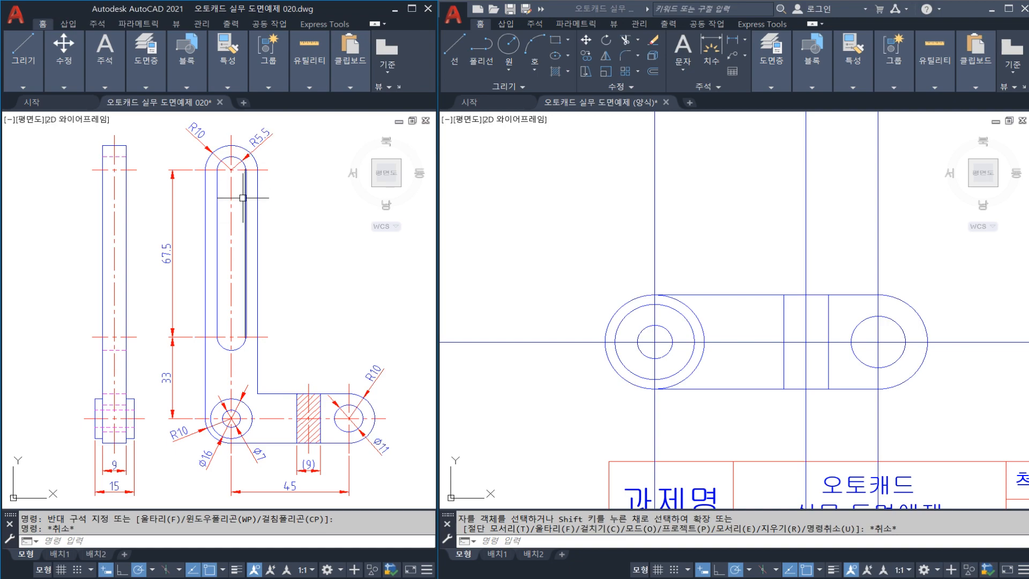
left_click(577, 404)
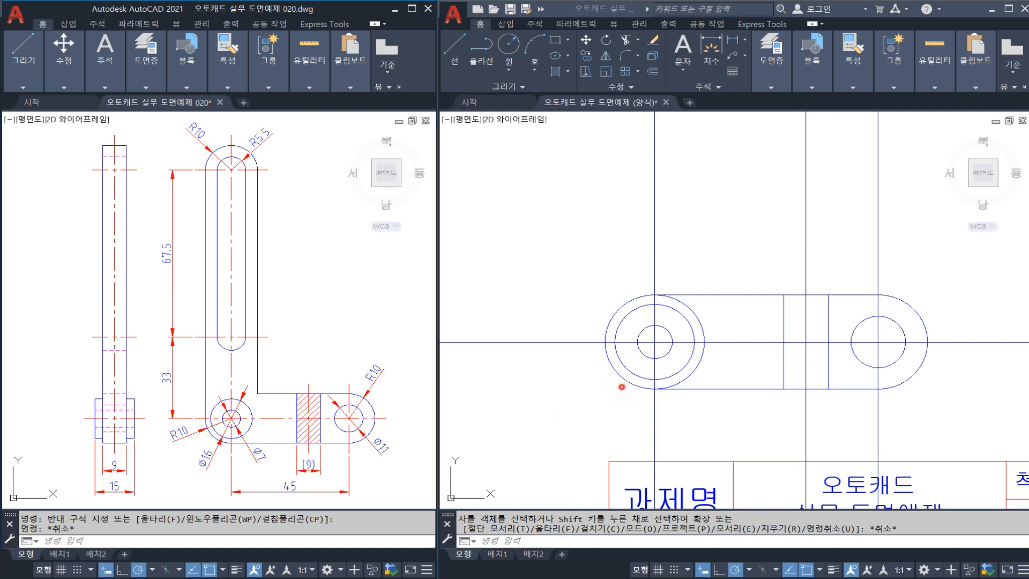
left_click(618, 378)
scroll(617, 381, "down", 4)
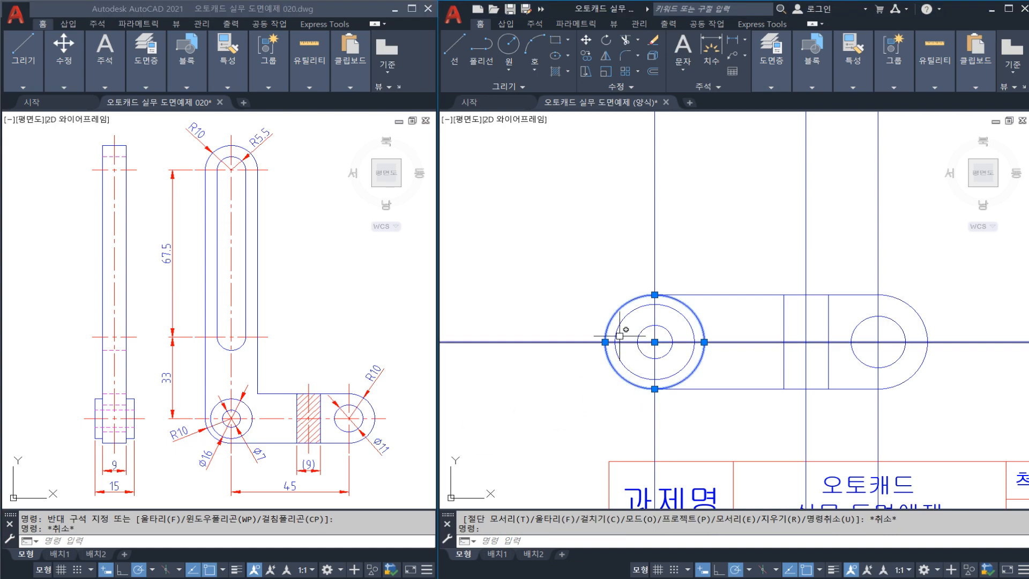
left_click(249, 413)
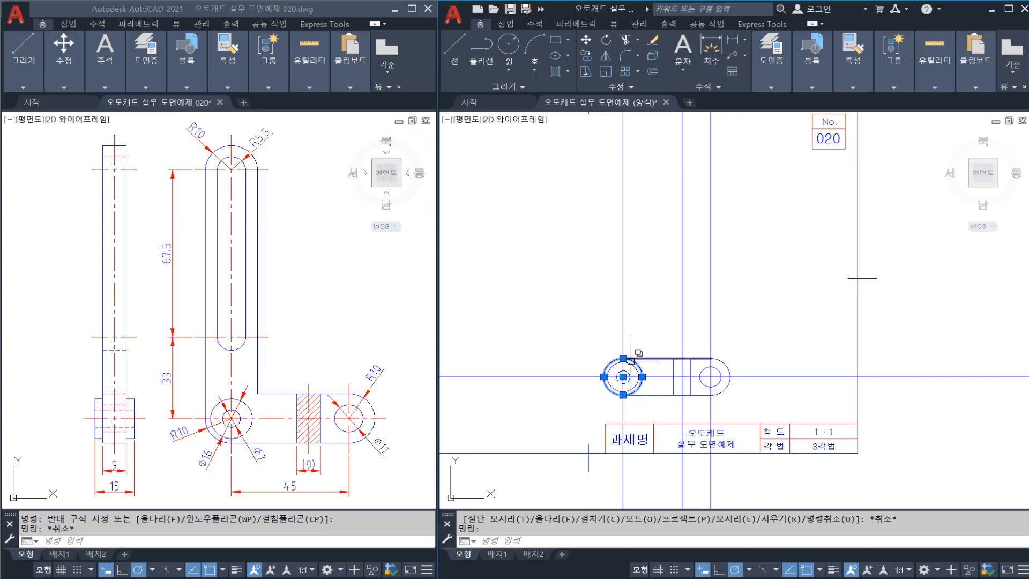
key("Escape")
Step: Copy the R10 hub circle and its horizontal construction line 33 straight up
scroll(632, 361, "up", 5)
left_click(572, 376)
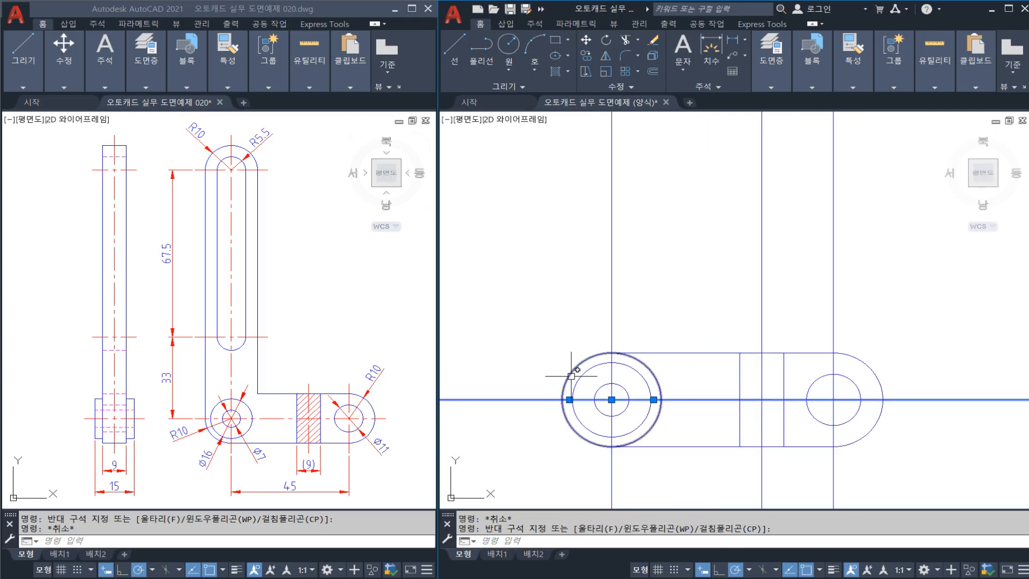
left_click(571, 376)
key("Return")
left_click(507, 370)
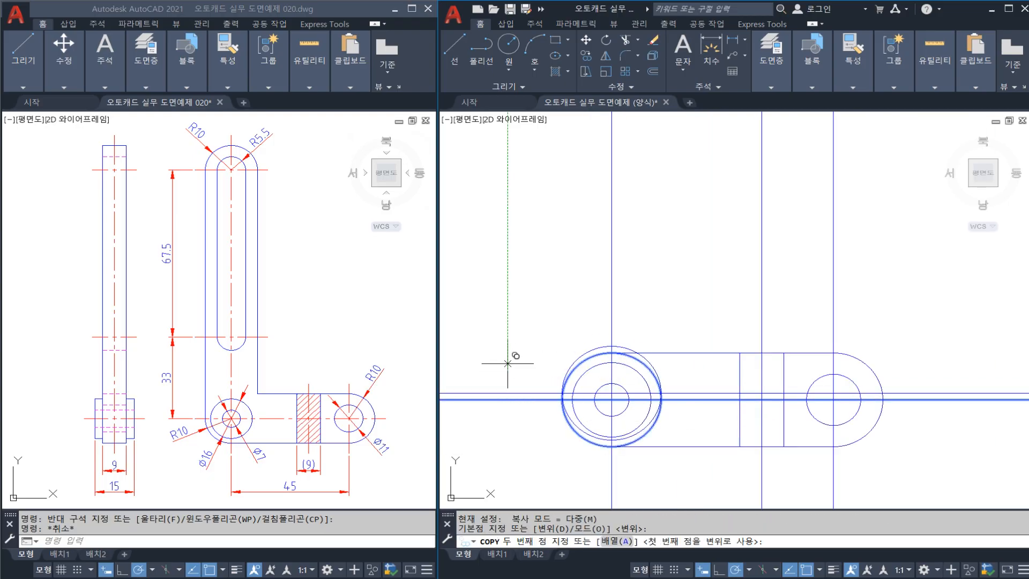
type("33")
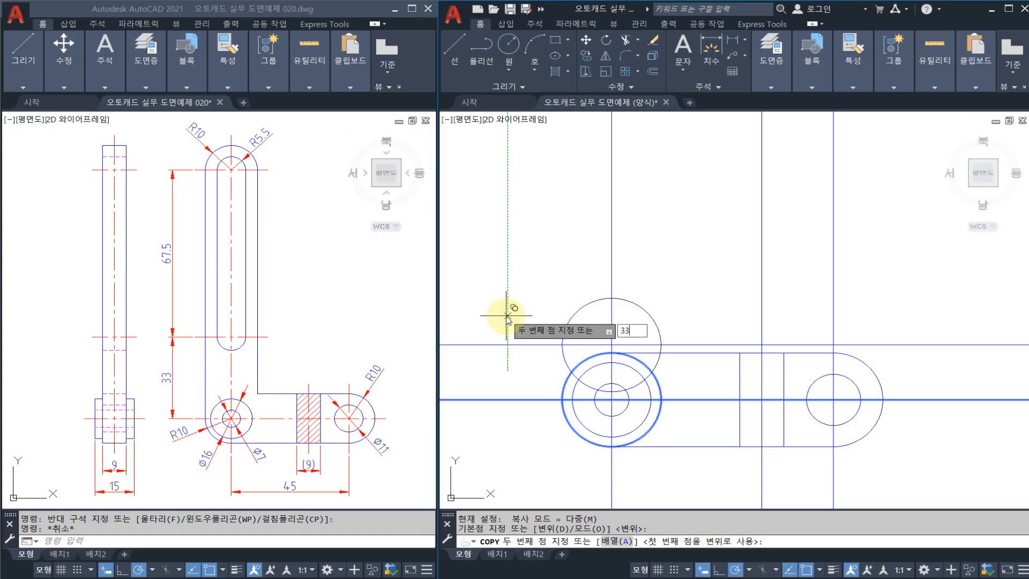
key("Return")
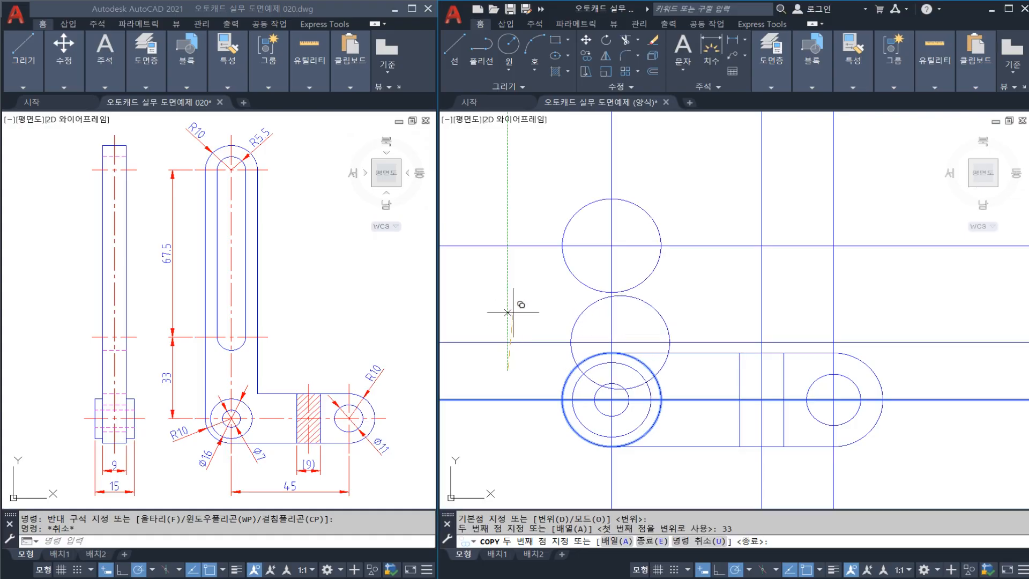
Step: Place a second copy of the circle and horizontal construction line 67.5 above the original hub
middle_click_drag(507, 309, 508, 363)
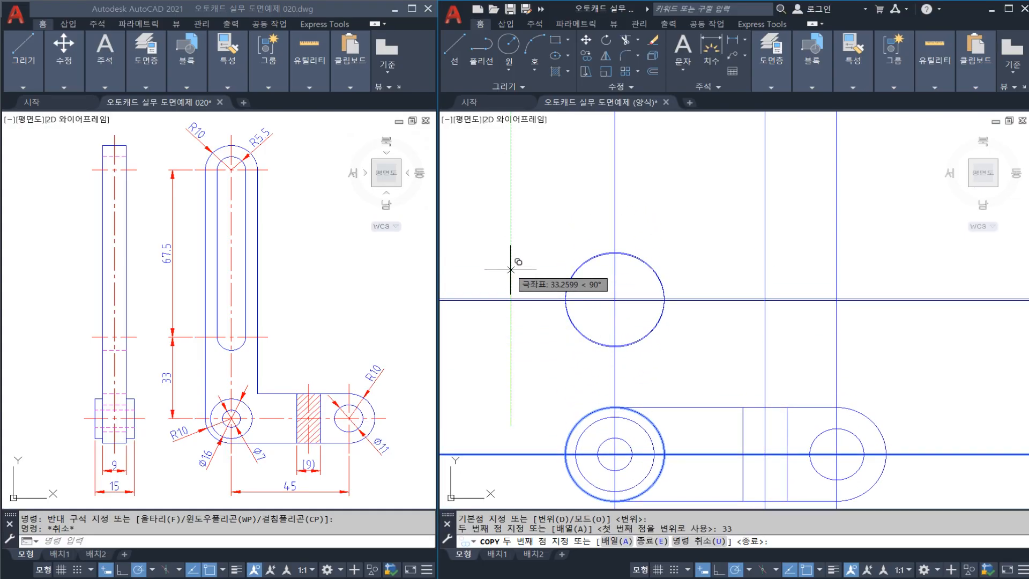
type("67")
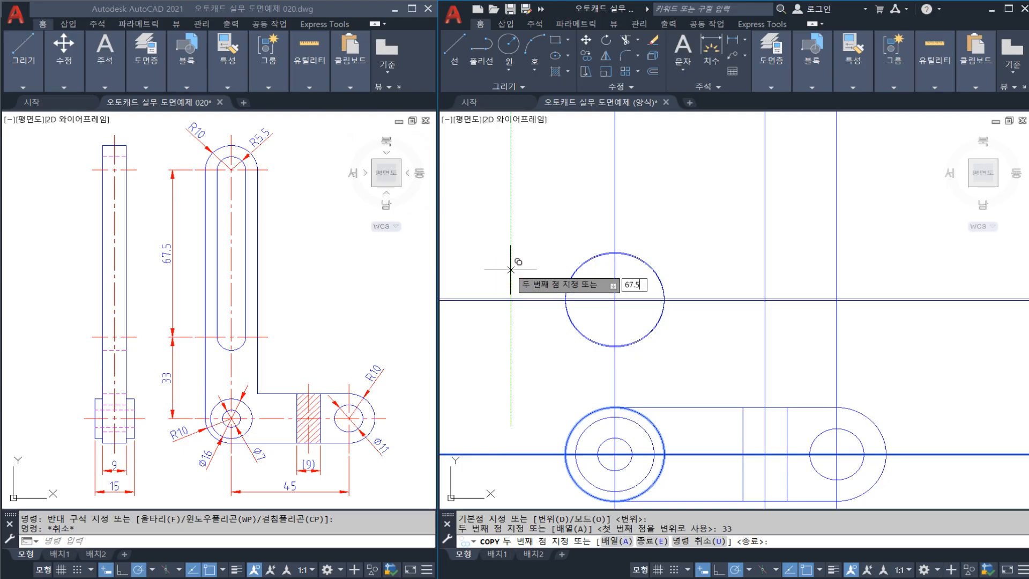
type(".5")
key("Return")
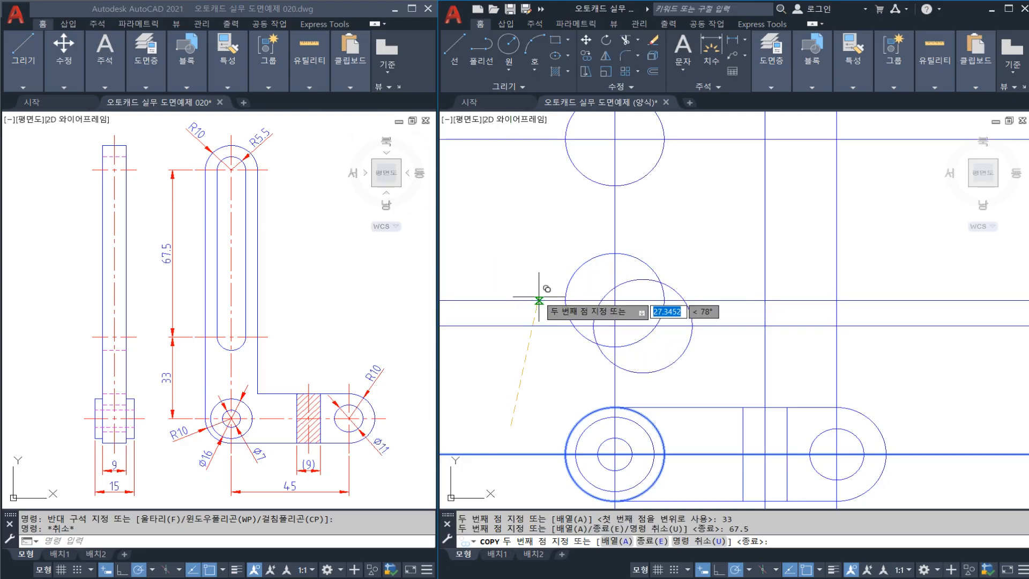
key("Escape")
scroll(577, 339, "down", 3)
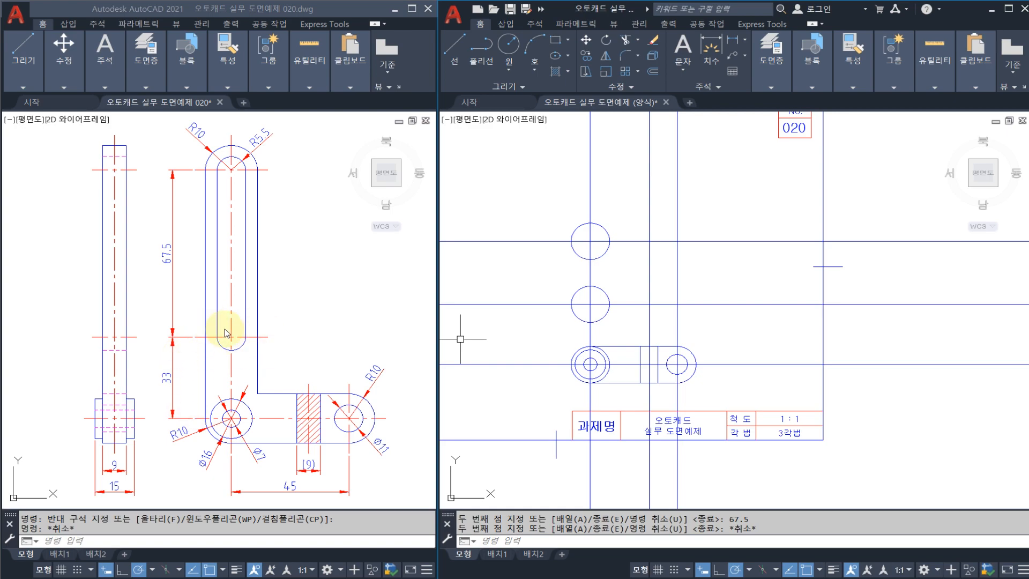
left_click_drag(202, 432, 250, 394)
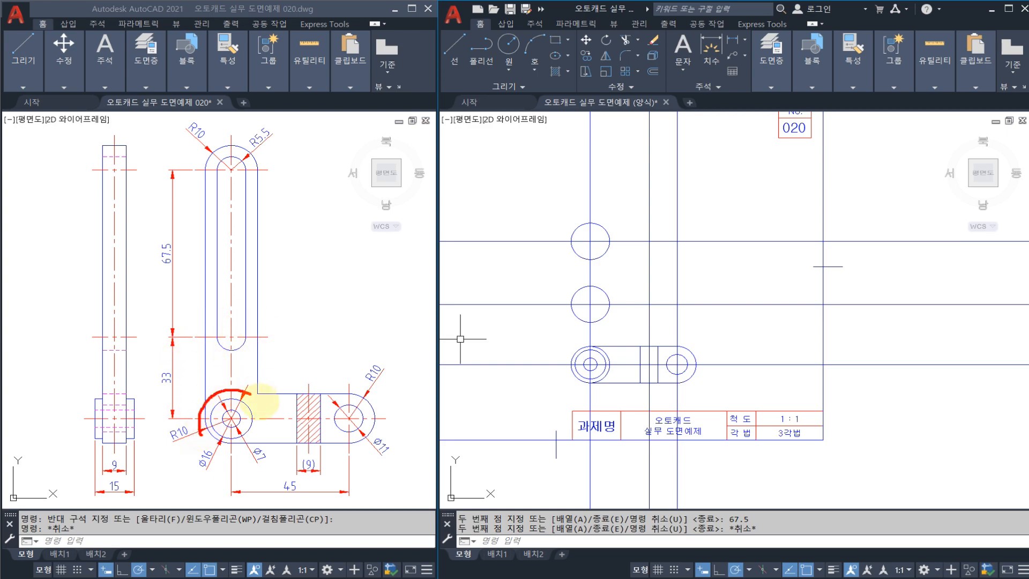
left_click_drag(192, 428, 194, 358)
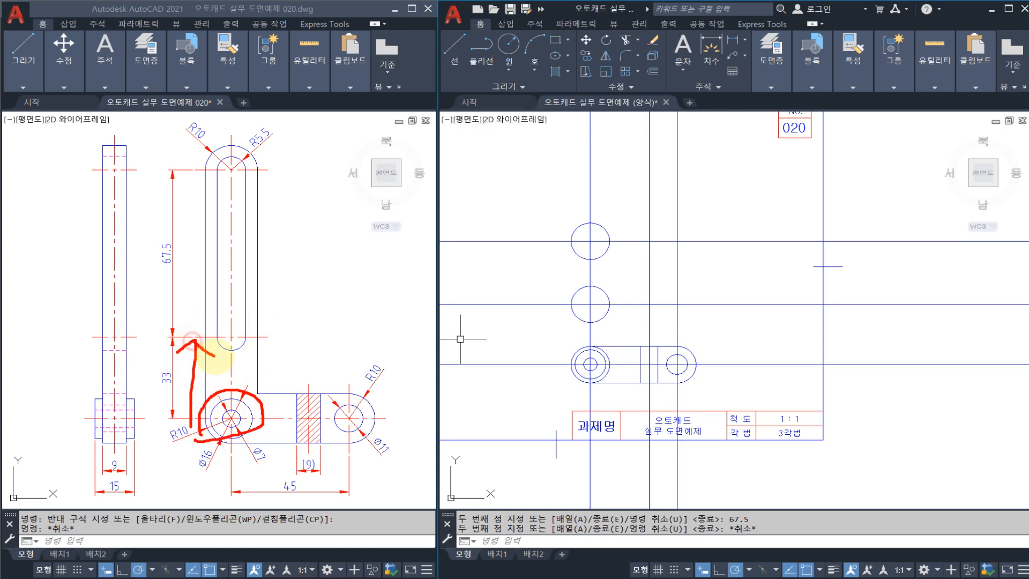
mouse_move(238, 395)
left_mouse_down()
mouse_move(258, 420)
mouse_move(239, 404)
mouse_move(230, 363)
mouse_move(241, 266)
mouse_move(254, 263)
left_mouse_up()
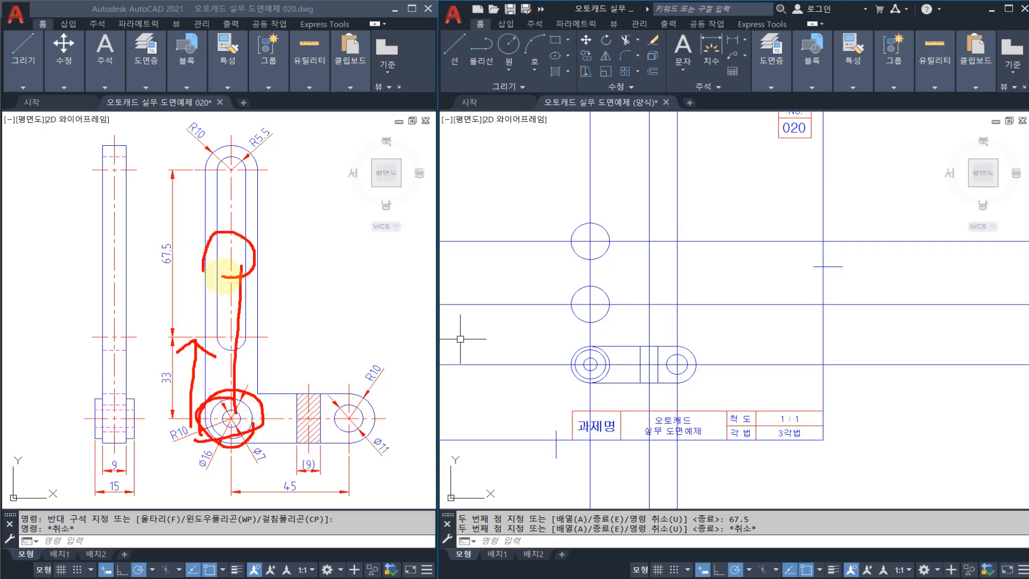
Step: Erase the uppermost R10 circle copy together with its horizontal construction line
key("Escape")
key("Escape")
scroll(618, 254, "up", 3)
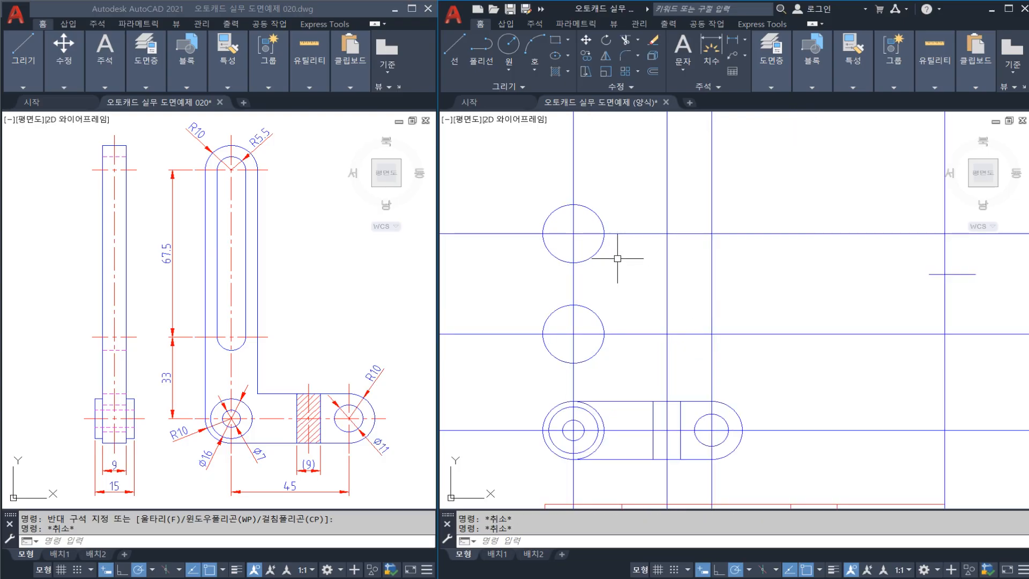
left_click(623, 264)
left_click(597, 224)
type("e")
key("space")
middle_click_drag(568, 331, 592, 299)
left_click(583, 291)
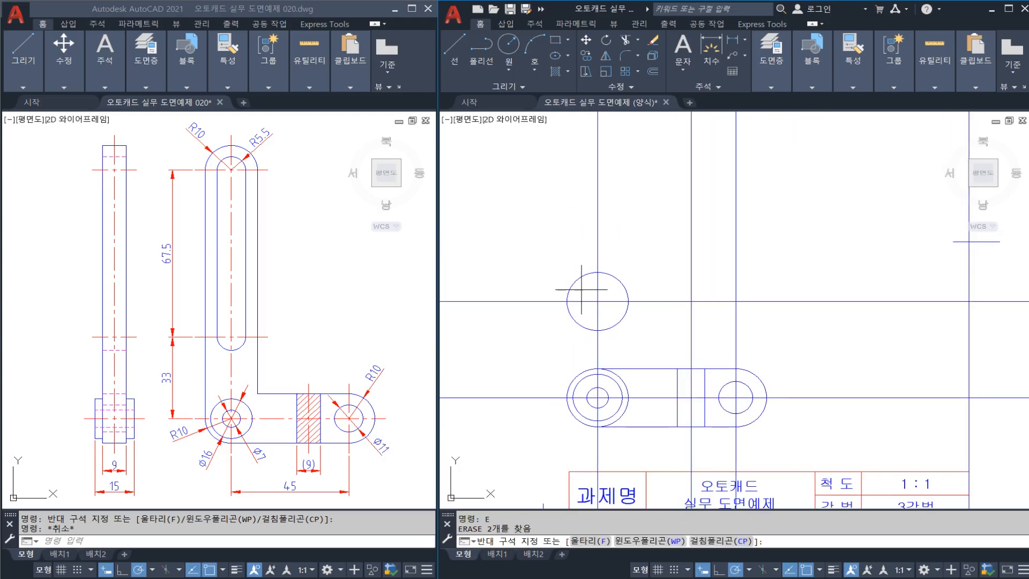
left_click(550, 325)
key("Escape")
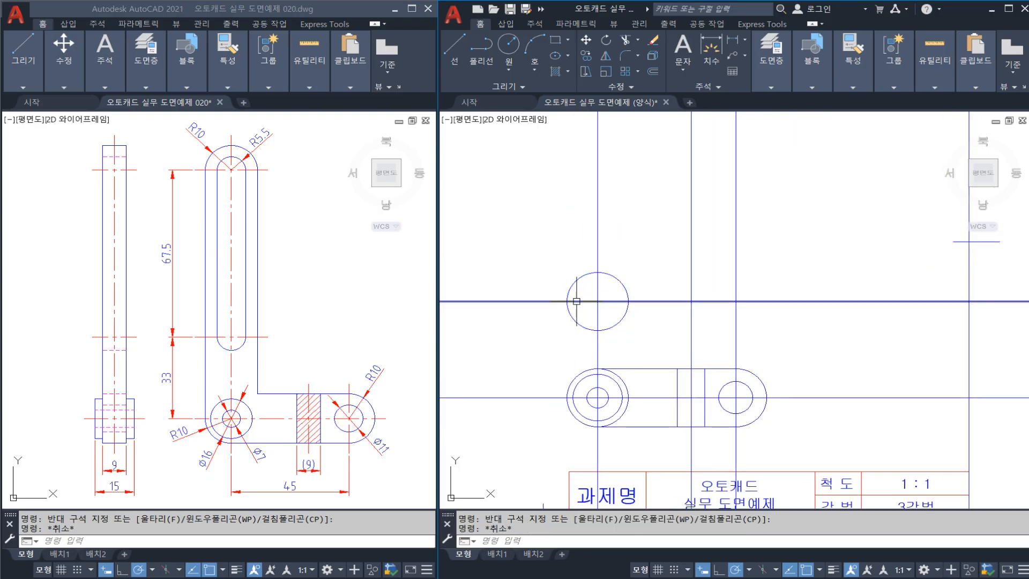
left_click(576, 302)
left_click(547, 327)
left_click(574, 314)
key("Escape")
Step: Copy the R10 circle directly above the hub and its horizontal construction line 67.5 straight up
left_click(578, 312)
left_click(550, 289)
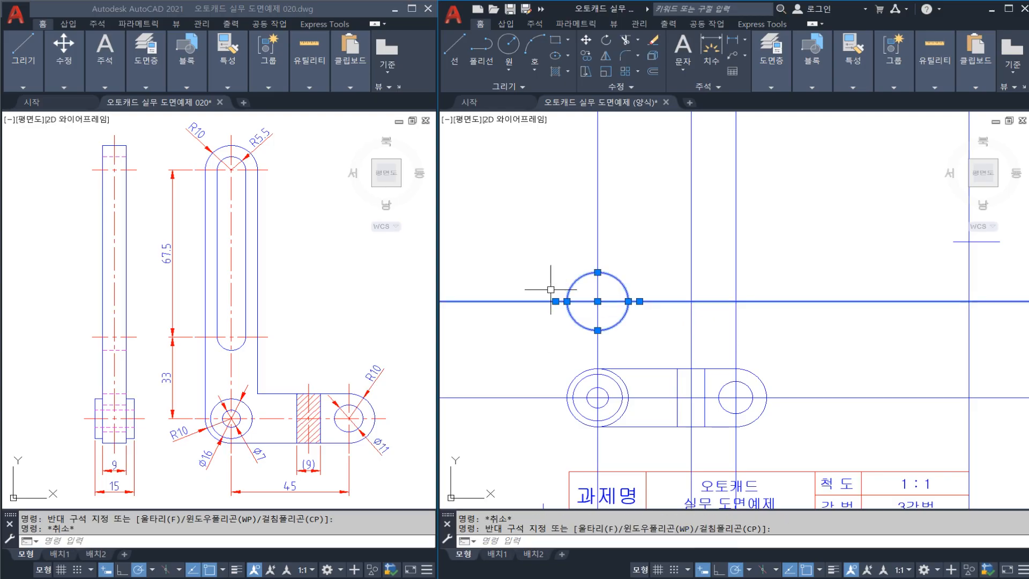
type("co")
key("space")
left_click(524, 280)
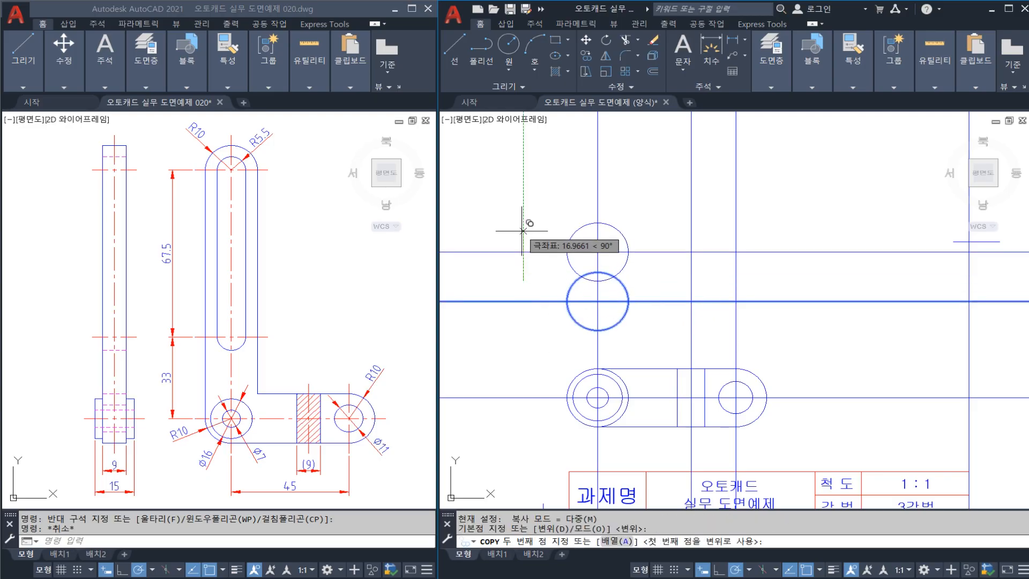
type("67.5")
key("Return")
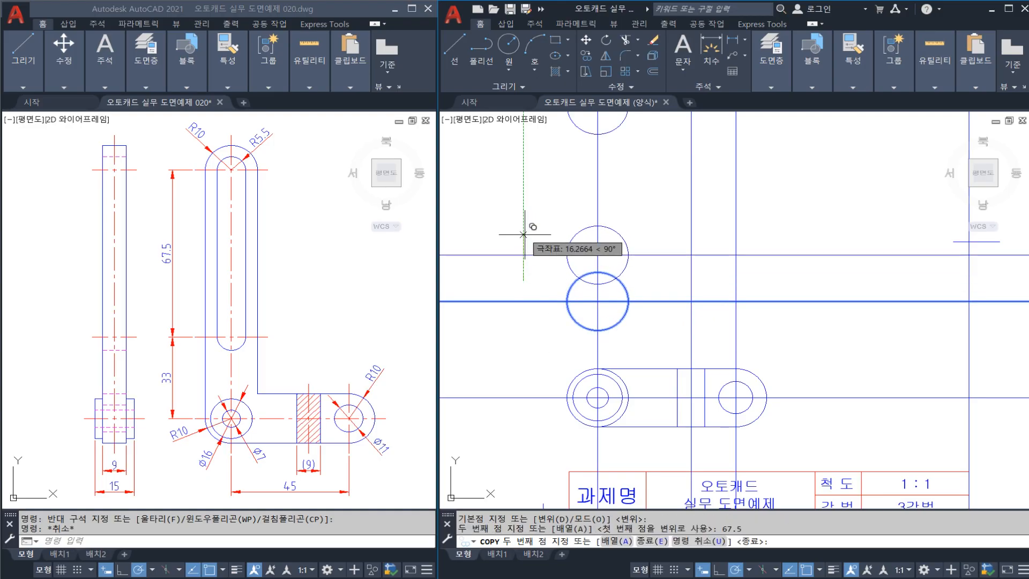
key("Escape")
scroll(533, 302, "down", 3)
middle_click_drag(512, 356, 513, 339)
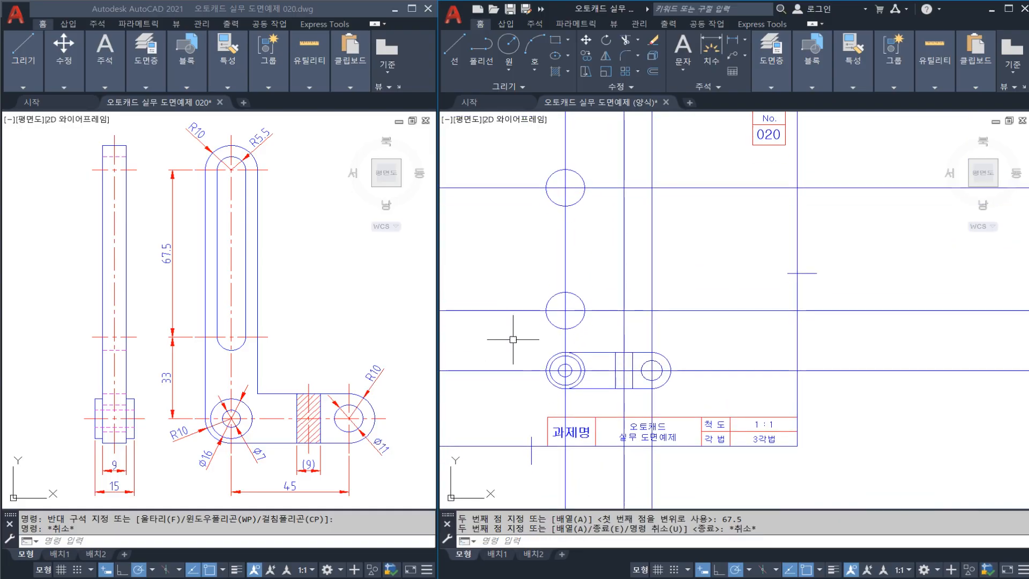
scroll(522, 362, "up", 4)
left_click(583, 390)
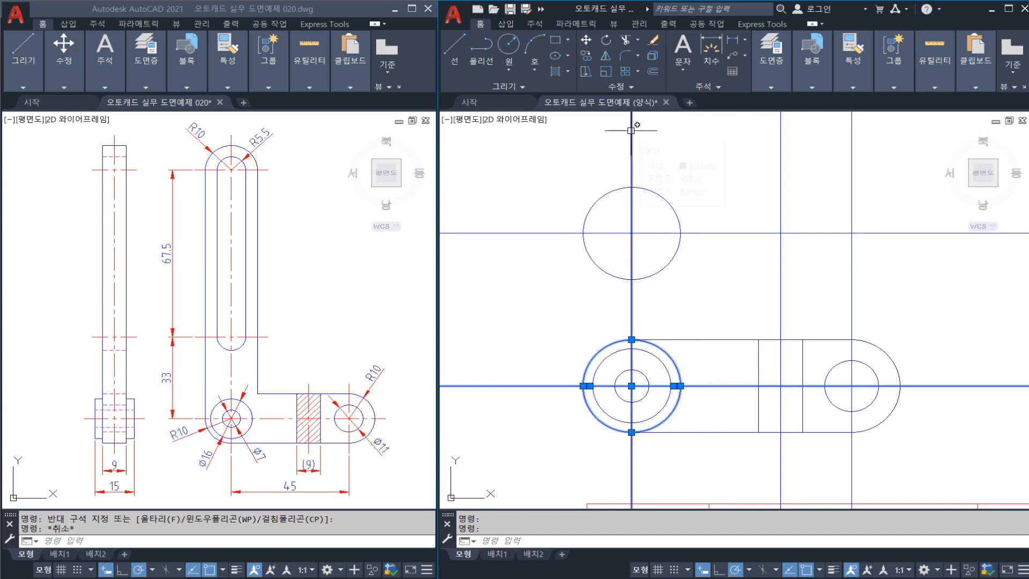
key("Escape")
scroll(639, 219, "down", 4)
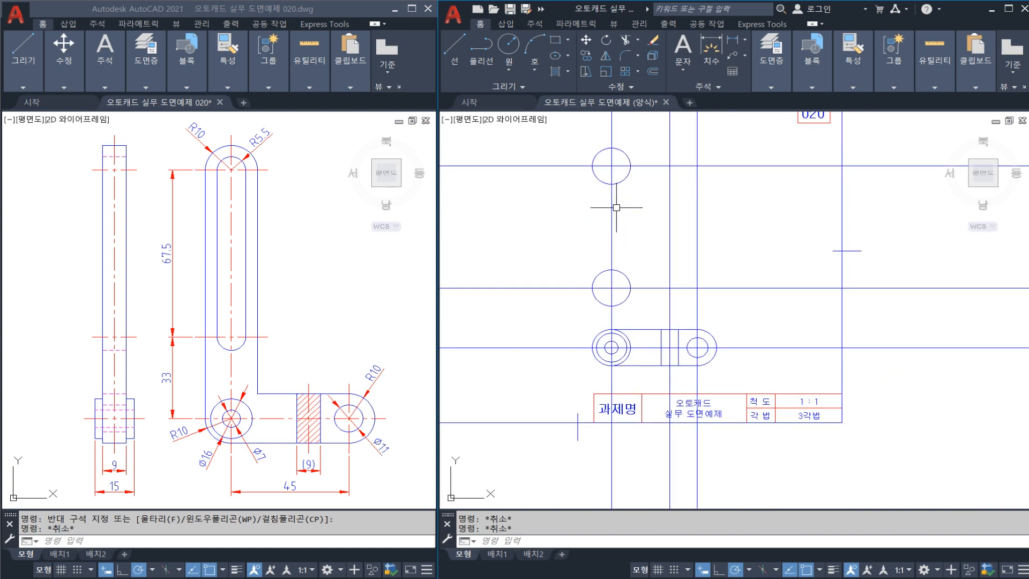
Step: Check the vertical spacing from hub to middle circle and from middle to top circle with temporary linear dimensions
scroll(605, 311, "up", 2)
type("DIMLI")
key("space")
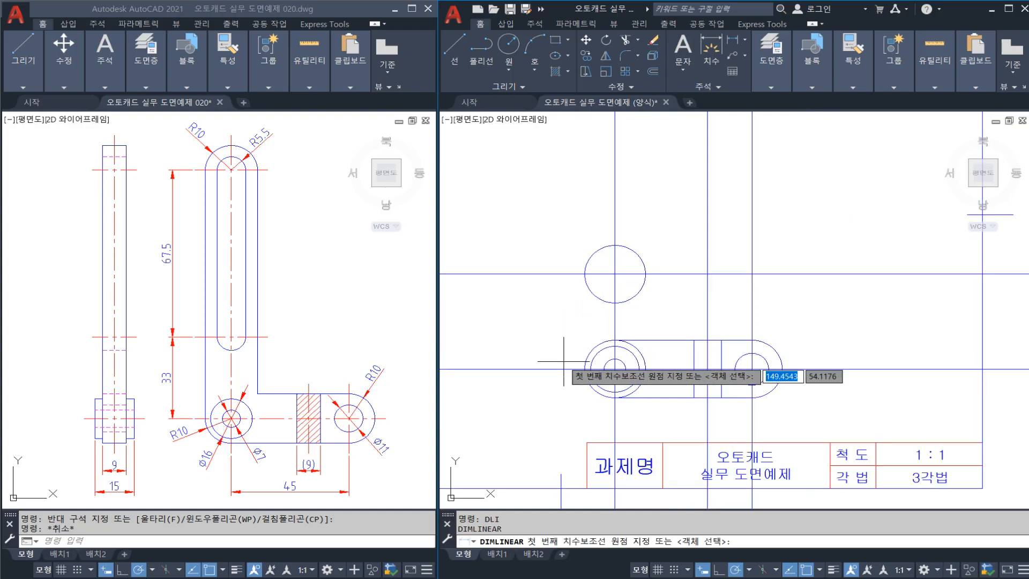
left_click(561, 369)
left_click(561, 274)
key("Escape")
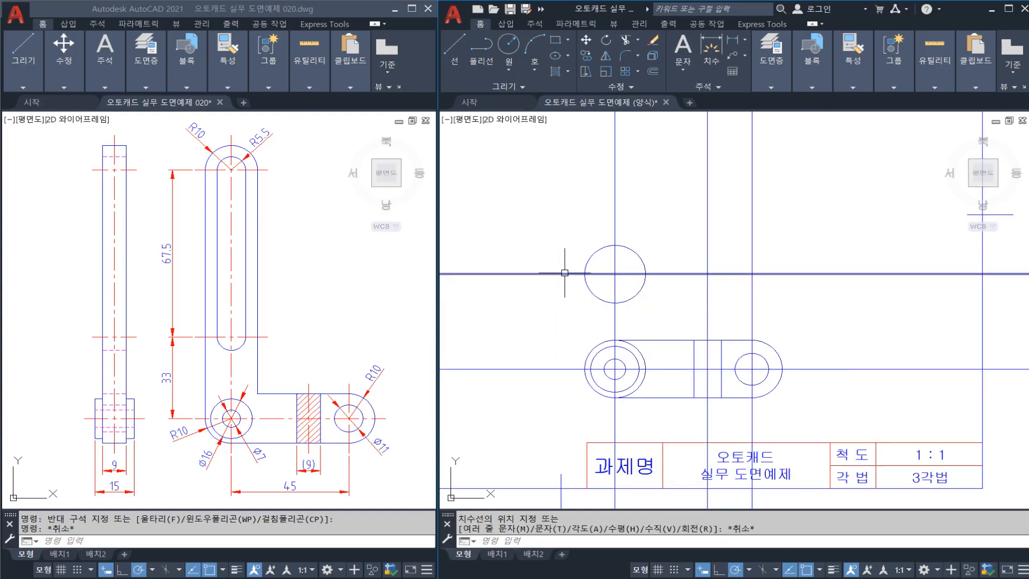
key("space")
left_click(561, 274)
scroll(558, 358, "down", 2)
scroll(560, 257, "up", 1)
left_click(558, 245)
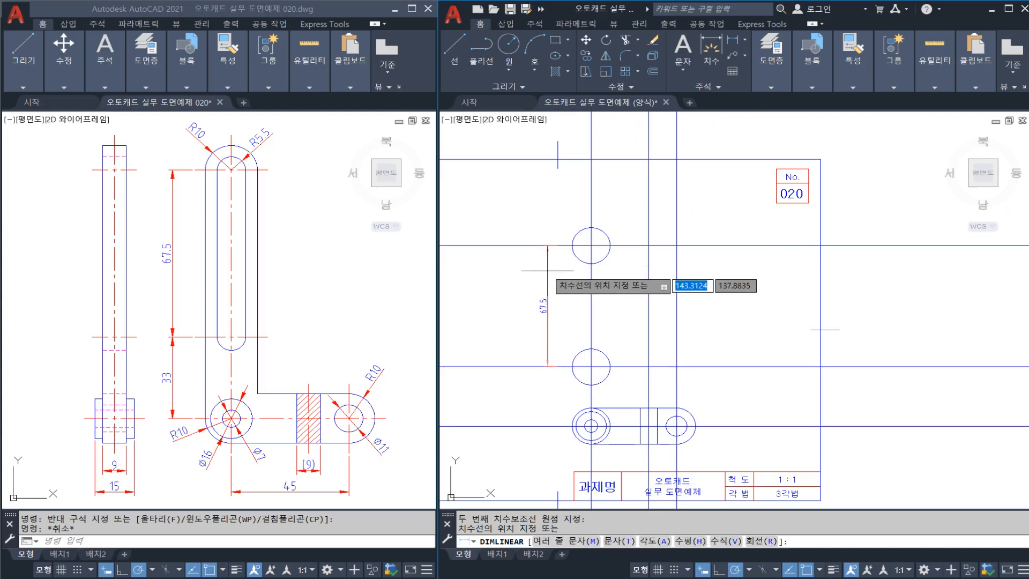
key("Escape")
Step: Draw two vertical lines joining the side quadrants of the R10 hub circle to those of the top R10 circle
middle_click_drag(569, 380, 572, 340)
scroll(572, 340, "down", 1)
scroll(580, 338, "up", 1)
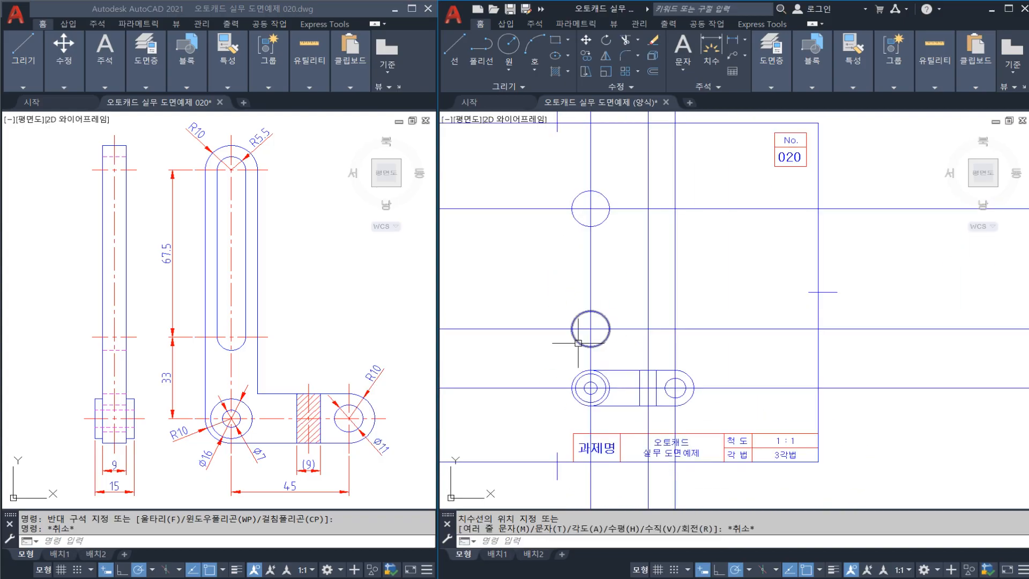
type("l")
key("space")
scroll(564, 393, "up", 2)
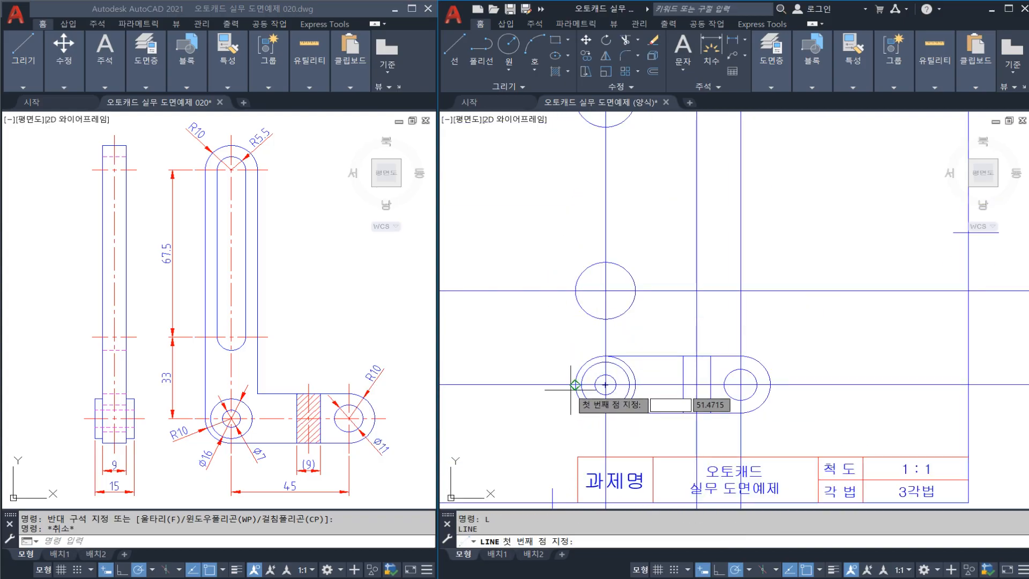
left_click(572, 388)
scroll(576, 385, "down", 2)
key("Escape")
key("space")
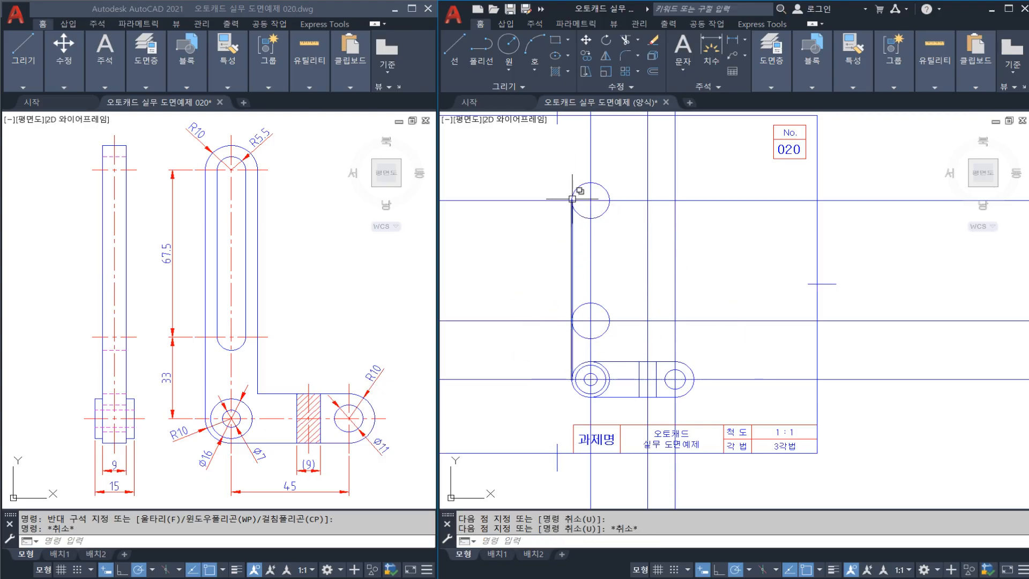
left_click(609, 200)
scroll(625, 386, "up", 2)
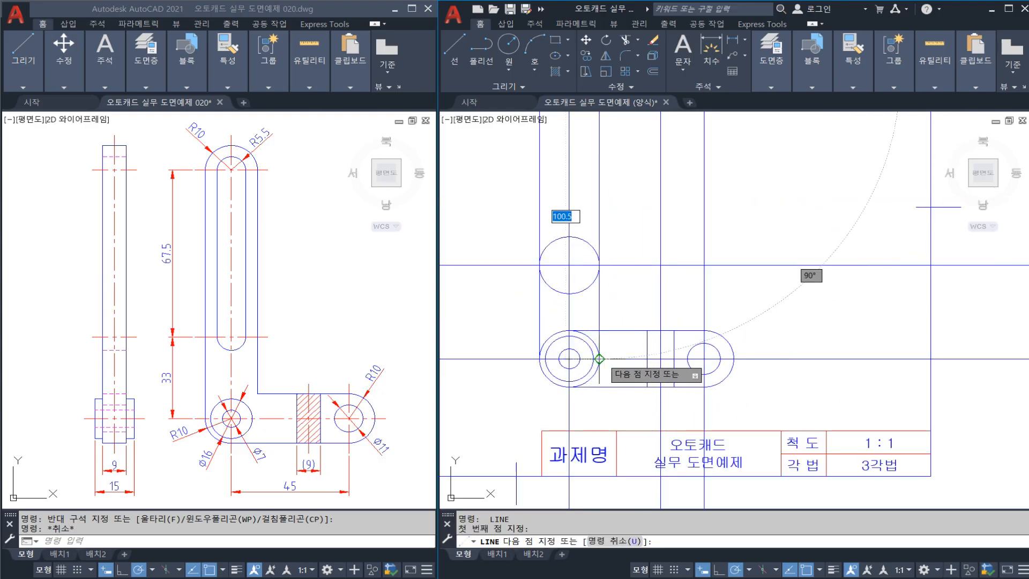
key("Escape")
scroll(602, 352, "down", 2)
scroll(603, 322, "up", 2)
Step: Erase the middle R10 circle between the hub and the top circle
left_click(604, 281)
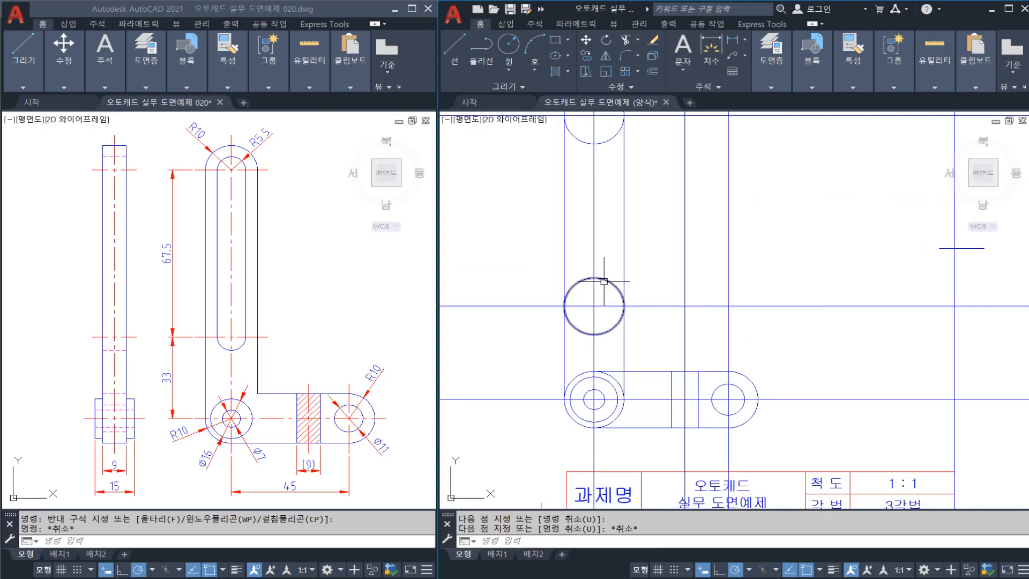
key("space")
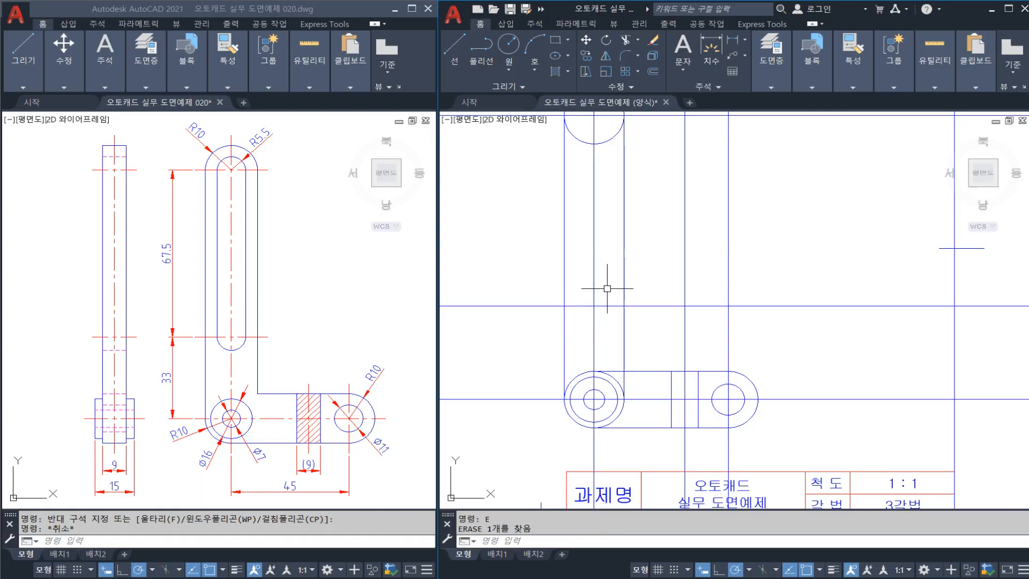
left_click(611, 305)
key("Escape")
key("Escape")
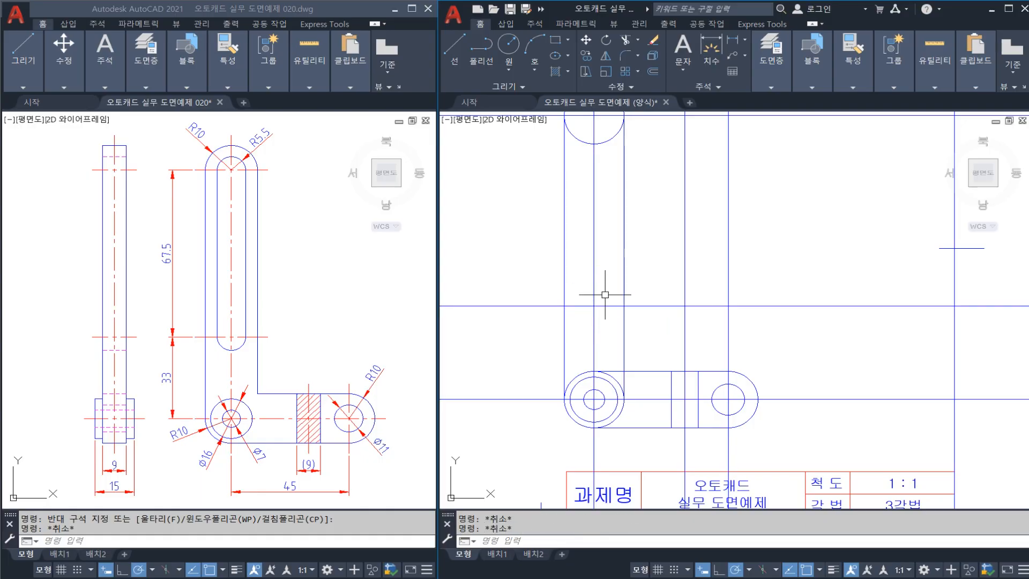
Step: Draw a circle of radius 5.5 at the intersection of the middle horizontal line and the hub's vertical construction line
key("Return")
left_click(594, 306)
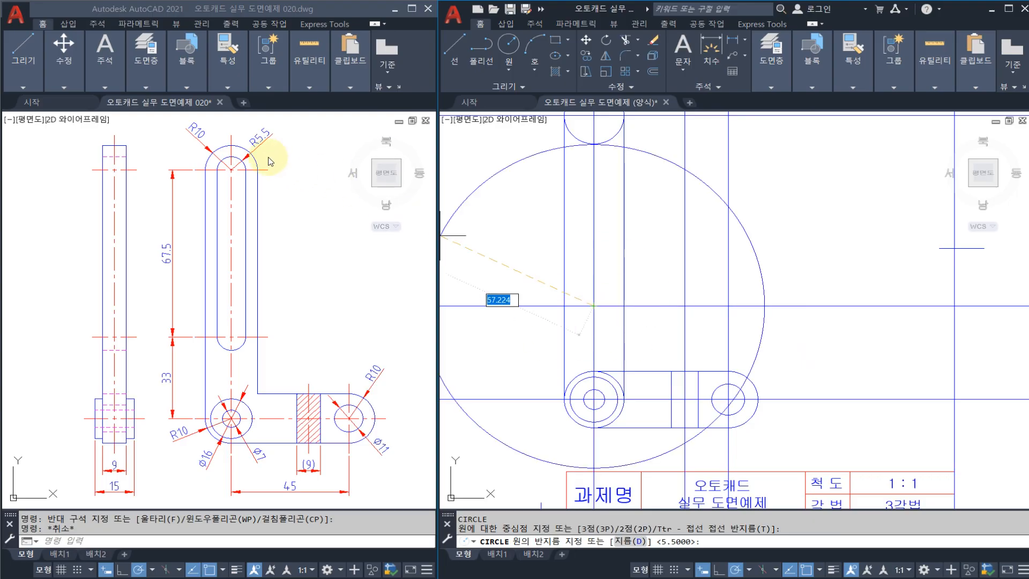
type("5")
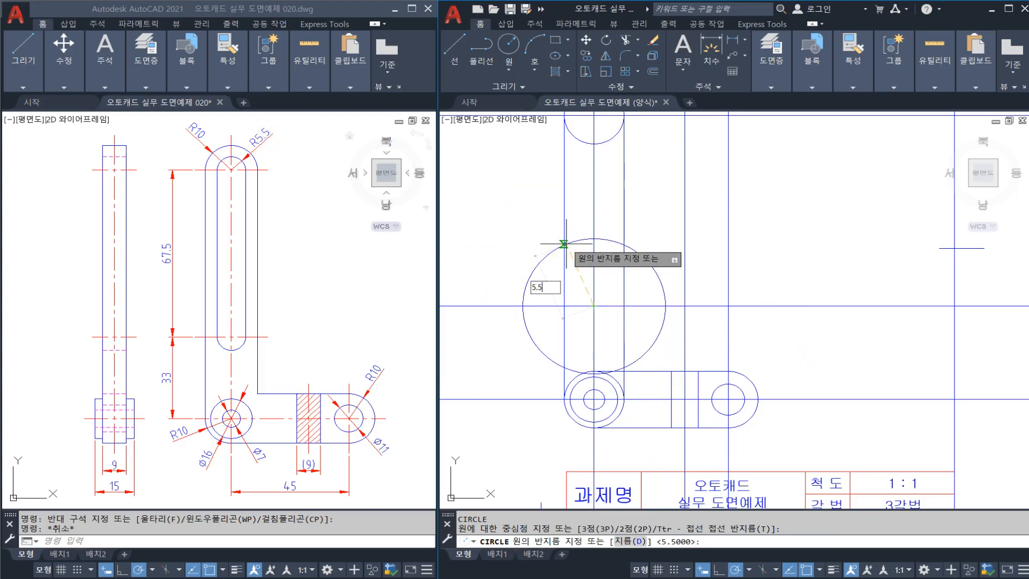
type(".5")
key("Return")
Step: Trim away the lower half of the top R10 circle to leave a rounded end on the vertical arm
middle_click_drag(578, 217, 582, 318)
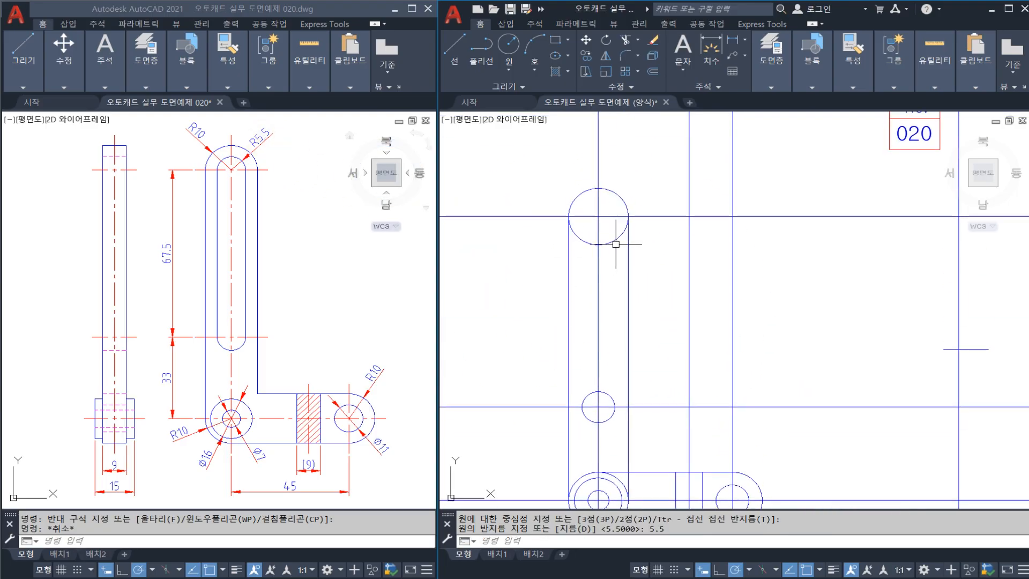
type("tr")
key("space")
left_click(620, 216)
key("space")
left_click(621, 232)
key("Escape")
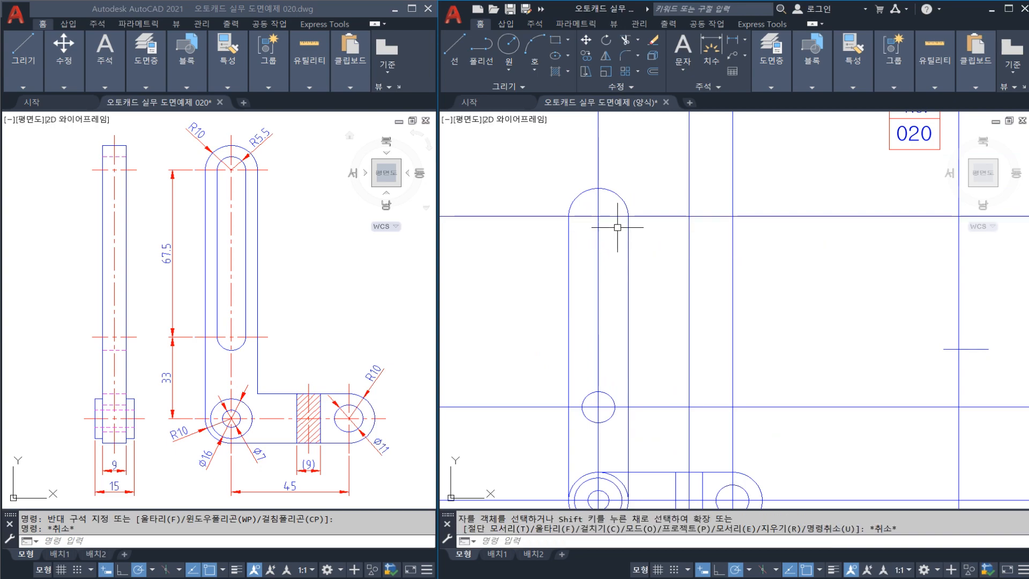
key("space")
key("Escape")
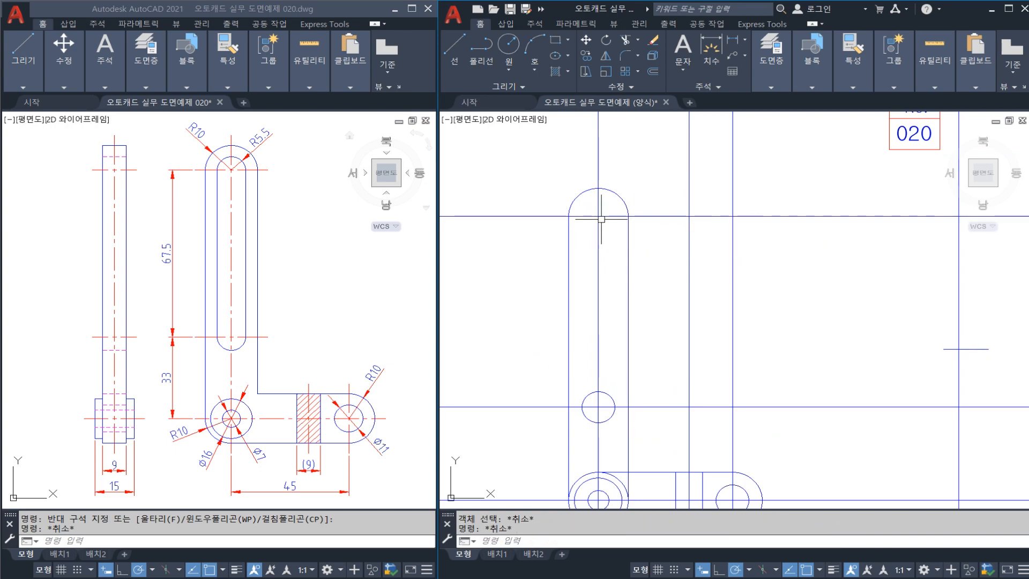
Step: Draw a circle of radius 5.5 at the center of the vertical arm's rounded top end
type("c")
key("space")
left_click(598, 216)
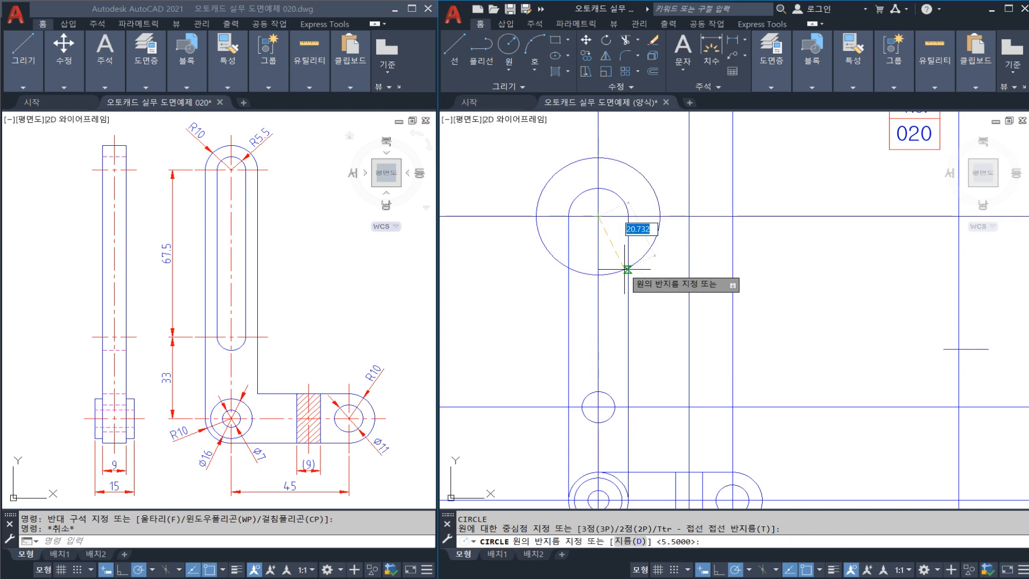
type("5.5")
key("Return")
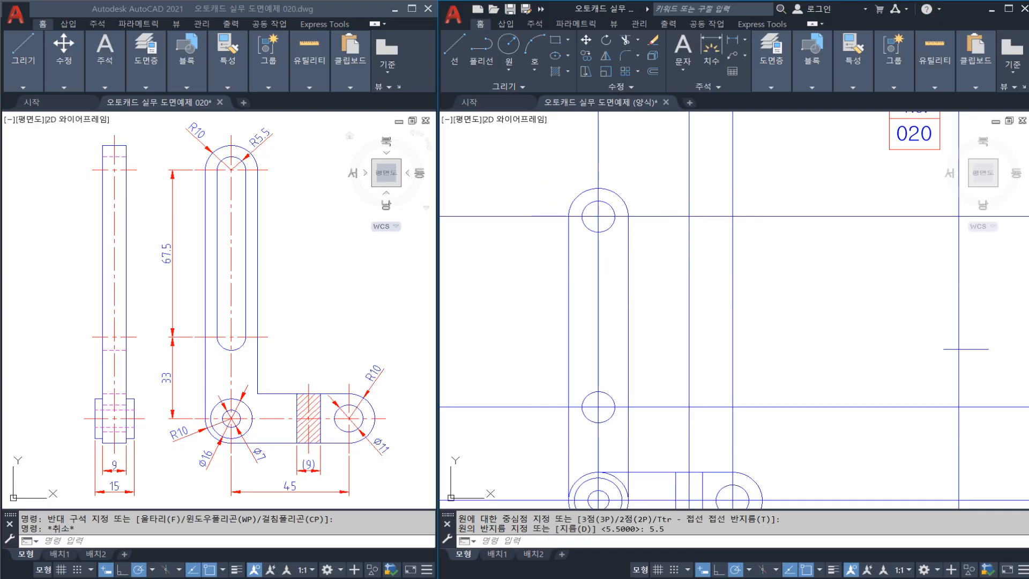
Step: Connect the side quadrants of the two R5.5 circles with two vertical lines to form the slot's sides
type("l")
key("space")
left_click(582, 216)
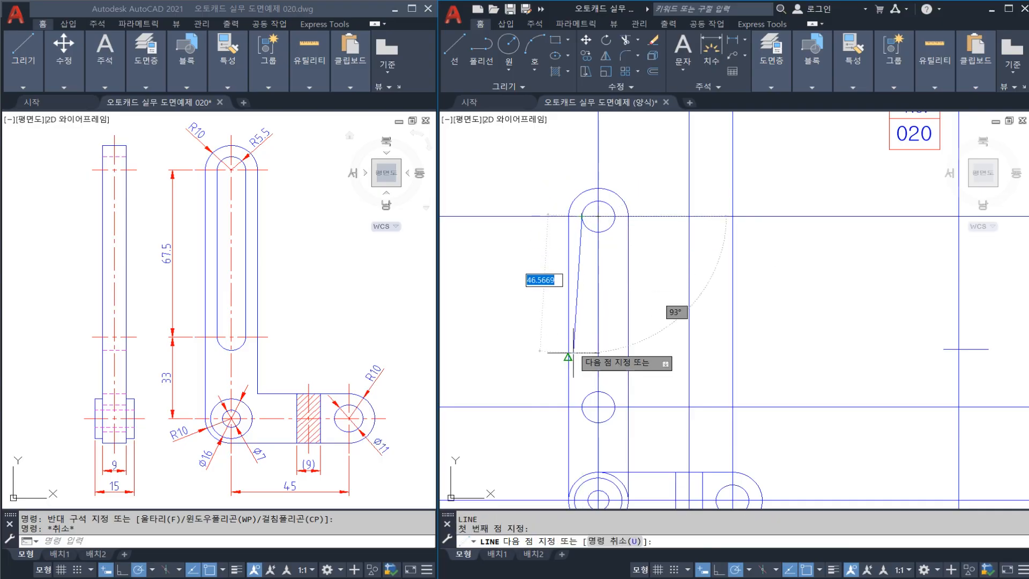
left_click(582, 406)
left_click(615, 406)
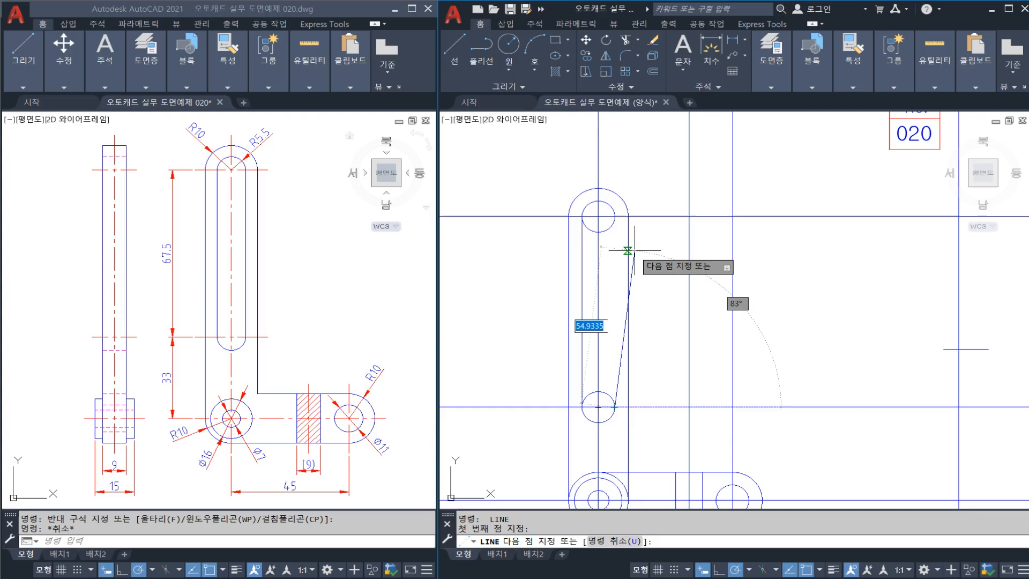
left_click(614, 217)
key("space")
Step: Trim the inner halves of the two R5.5 circles to finish the slot outline, and save the drawing
type("tr")
key("space")
key("space")
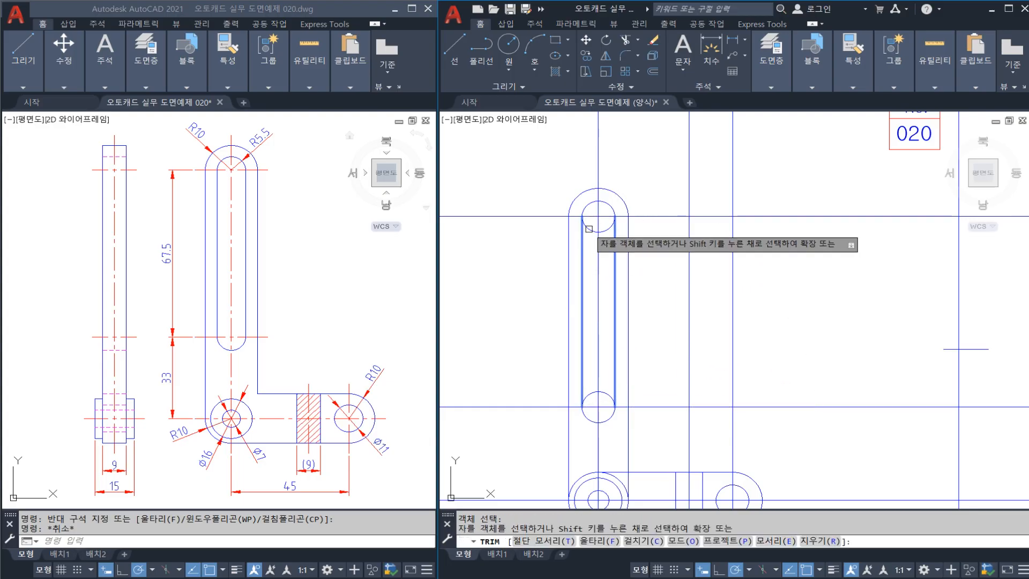
key("Escape")
scroll(681, 252, "down", 2)
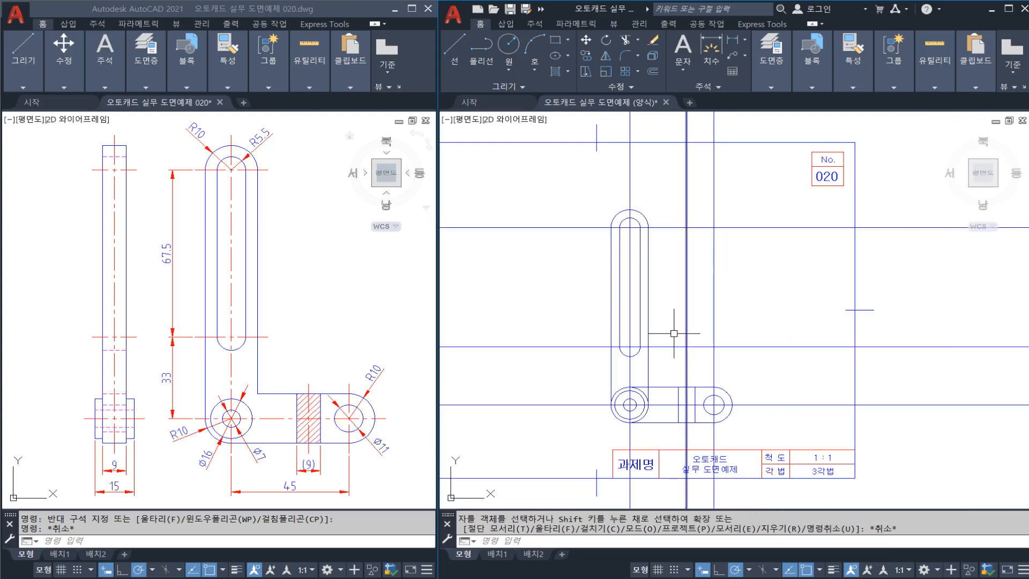
middle_click_drag(675, 334, 704, 316)
key("ctrl+s")
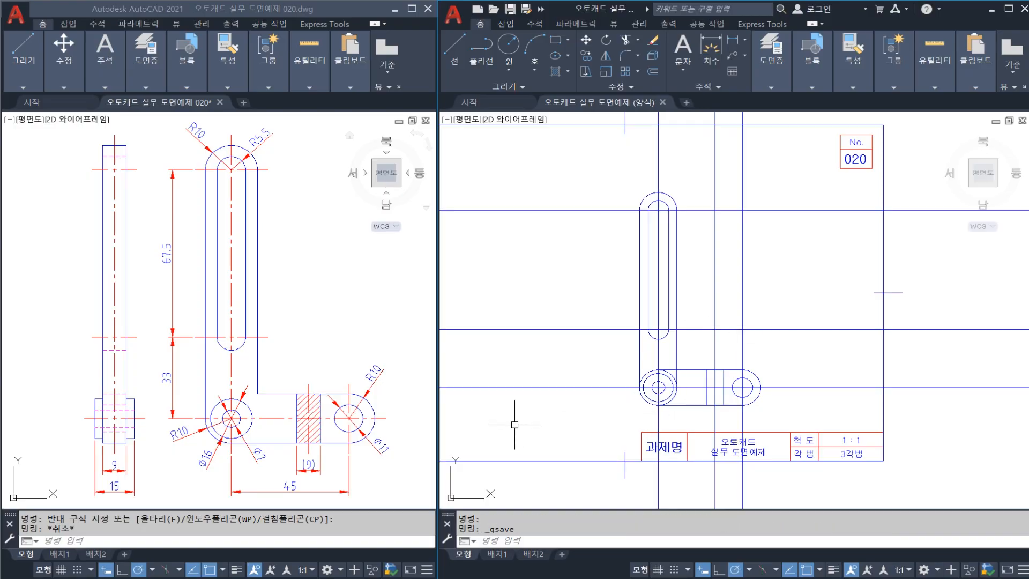
middle_click_drag(541, 394, 560, 390)
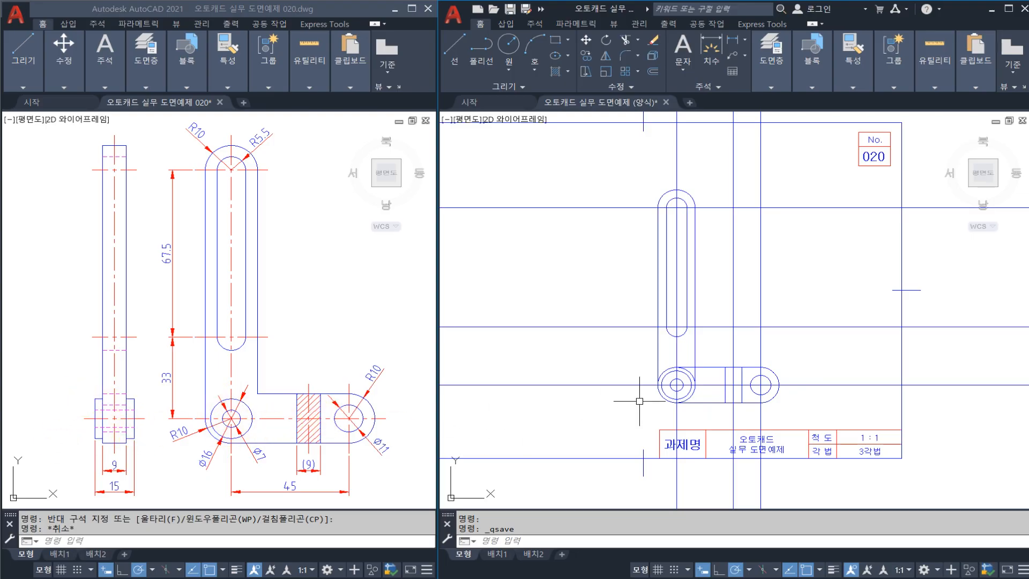
scroll(678, 381, "up", 2)
key("Escape")
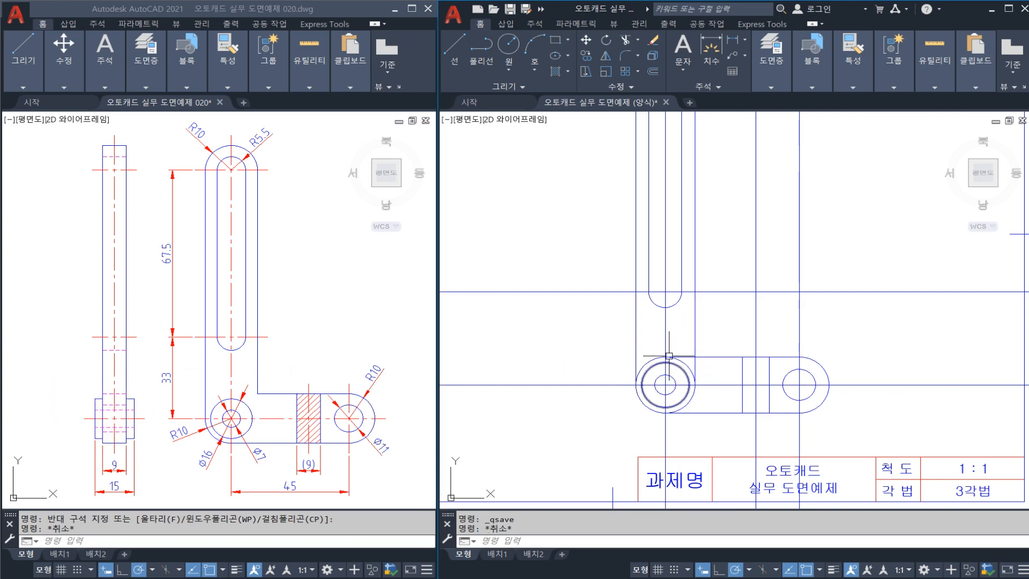
left_click(584, 383)
key("Escape")
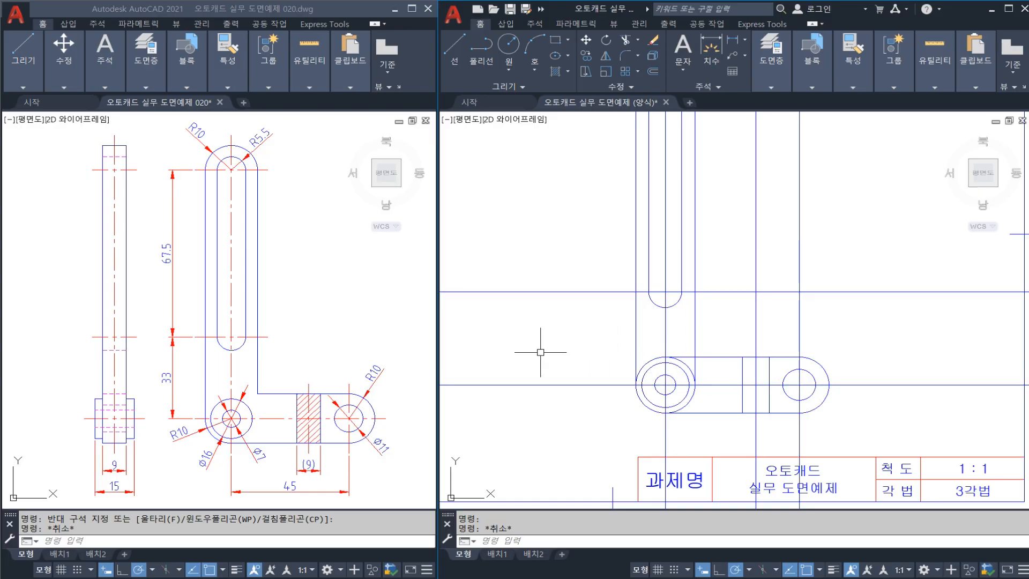
scroll(616, 400, "down", 2)
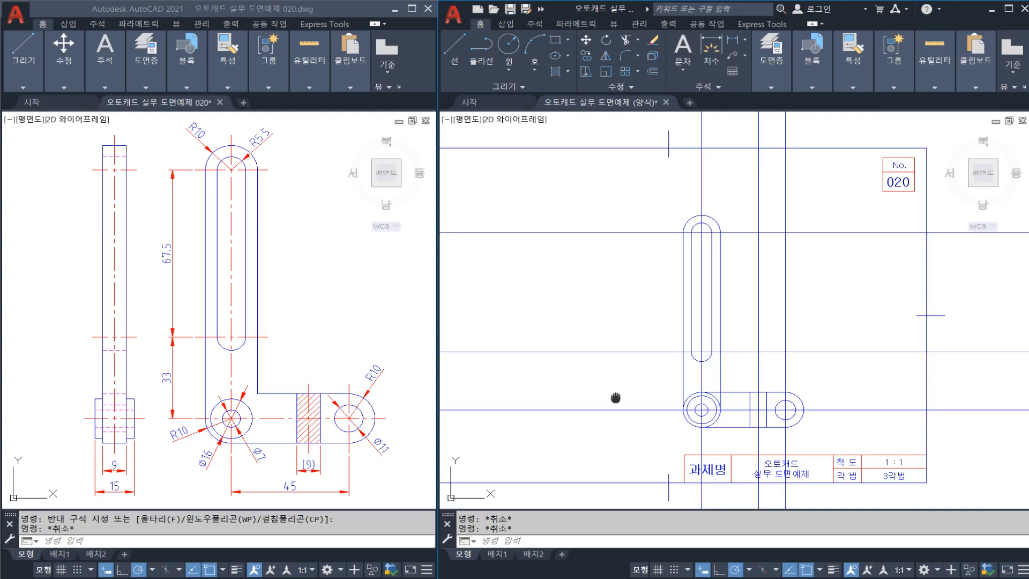
Step: Draw a vertical construction line left of the front view, crossing the lower horizontal centerline, as the side view's axis
left_click(602, 439)
left_click(561, 216)
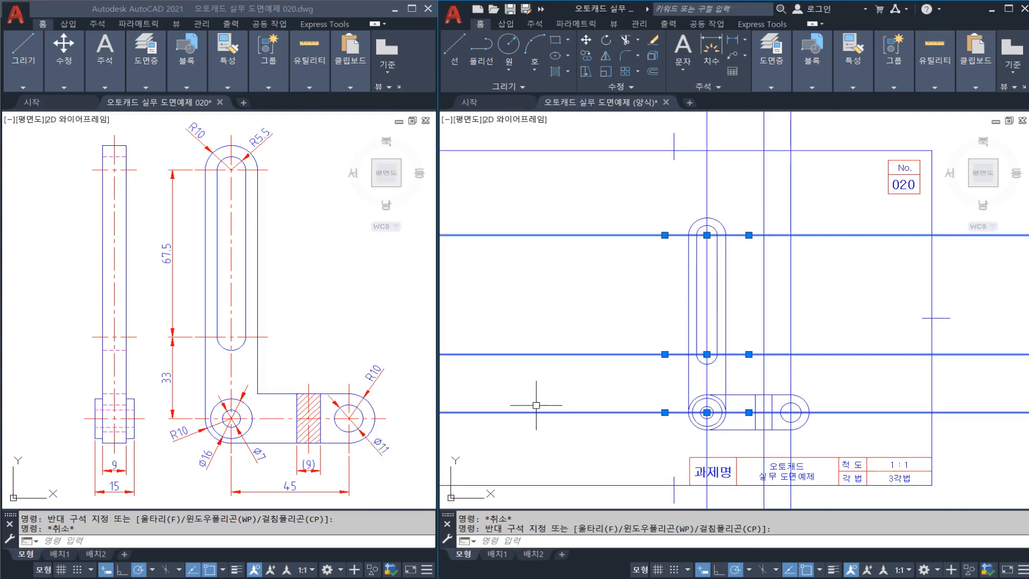
key("Escape")
type("XL")
key("Return")
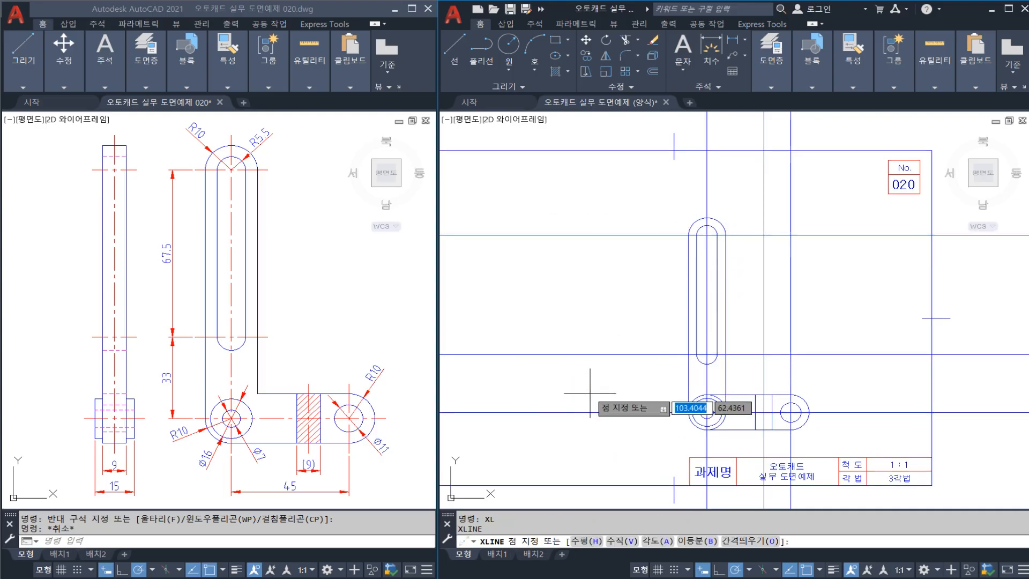
left_click(593, 412)
left_click(594, 384)
key("Escape")
middle_click_drag(586, 401, 606, 360)
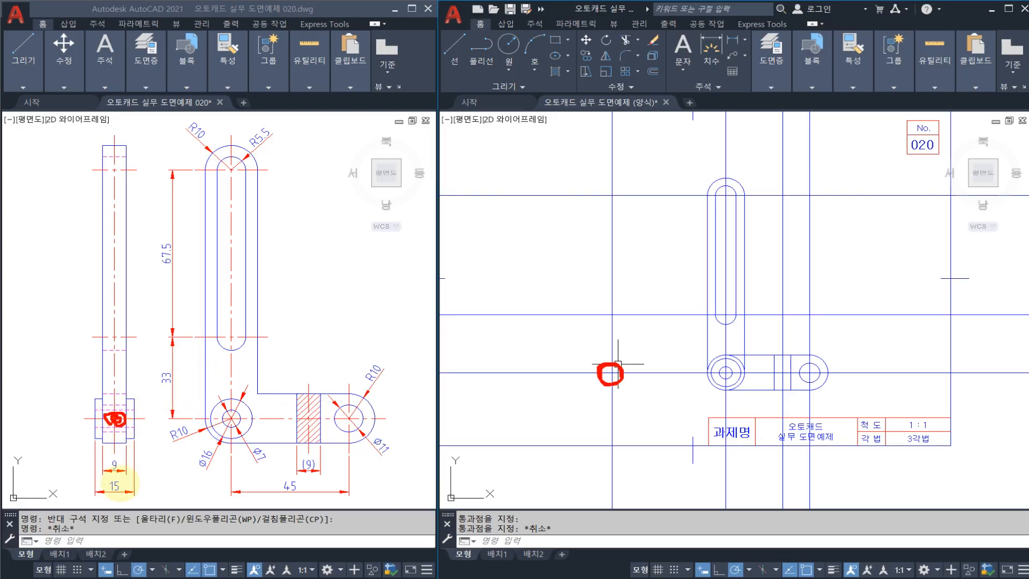
Step: Offset the side view's vertical axis by 9/2 to both sides
key("Escape")
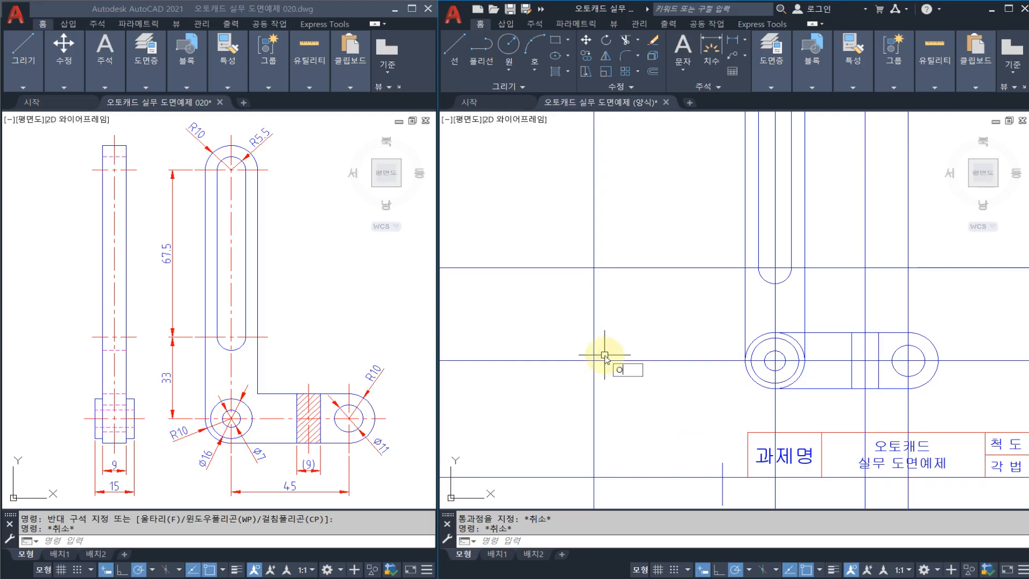
key("Return")
key("Return")
left_click(594, 343)
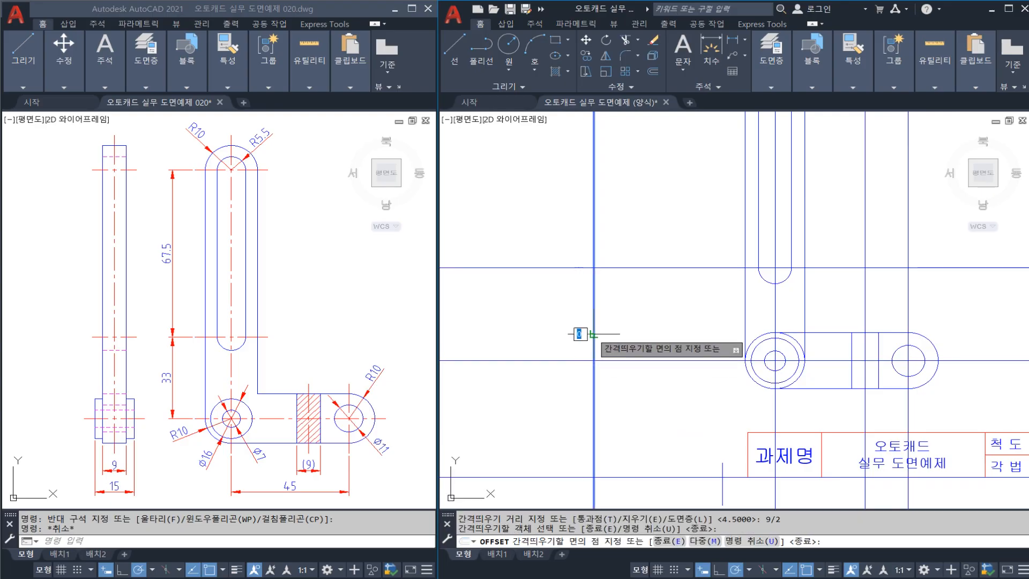
left_click(597, 324)
key("Return")
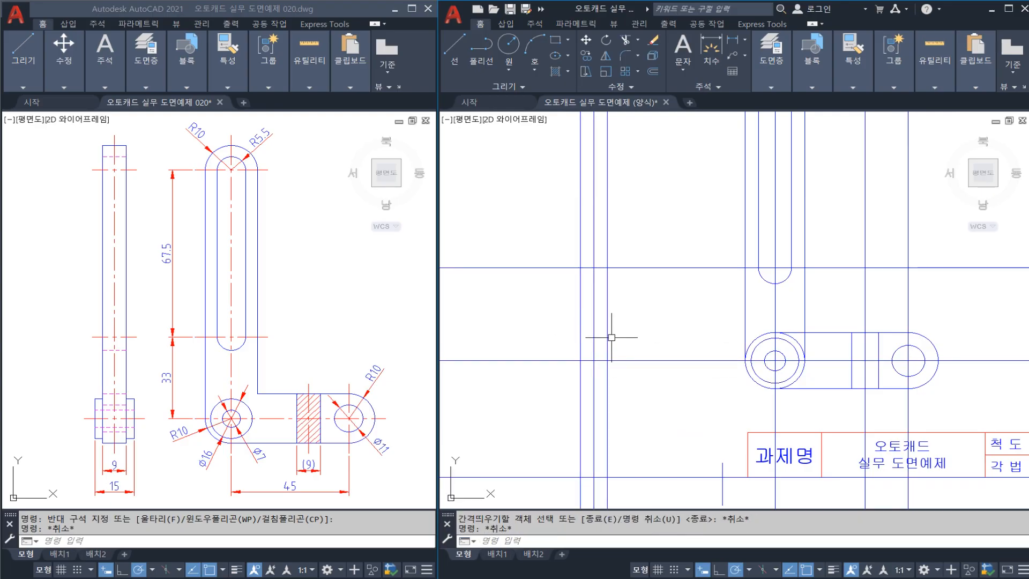
Step: Offset the side view's vertical axis by 15/2 to both sides for the boss width
key("Return")
type("15/2")
key("Return")
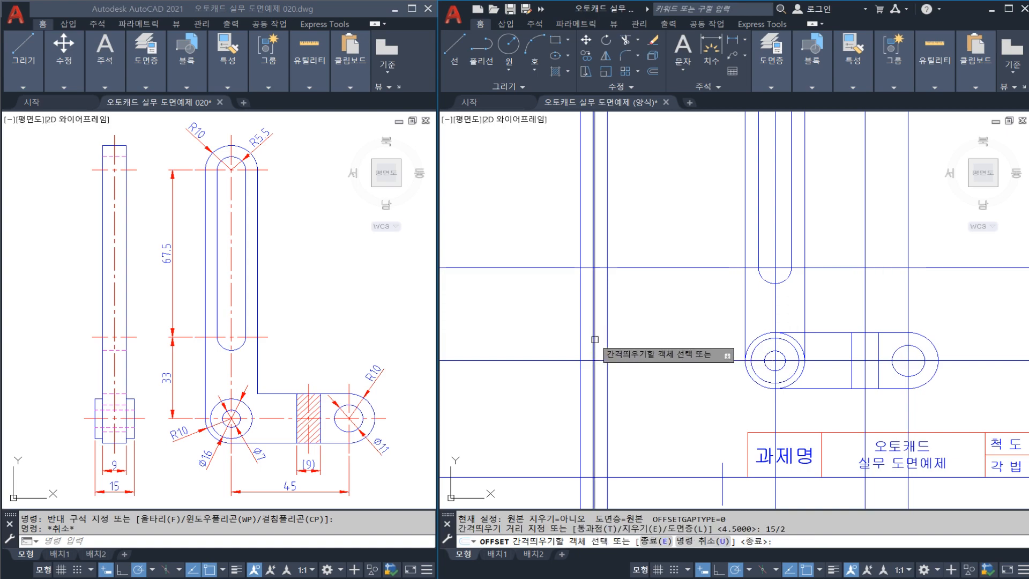
left_click(594, 342)
left_click(538, 340)
left_click(594, 345)
left_click(606, 345)
key("Return")
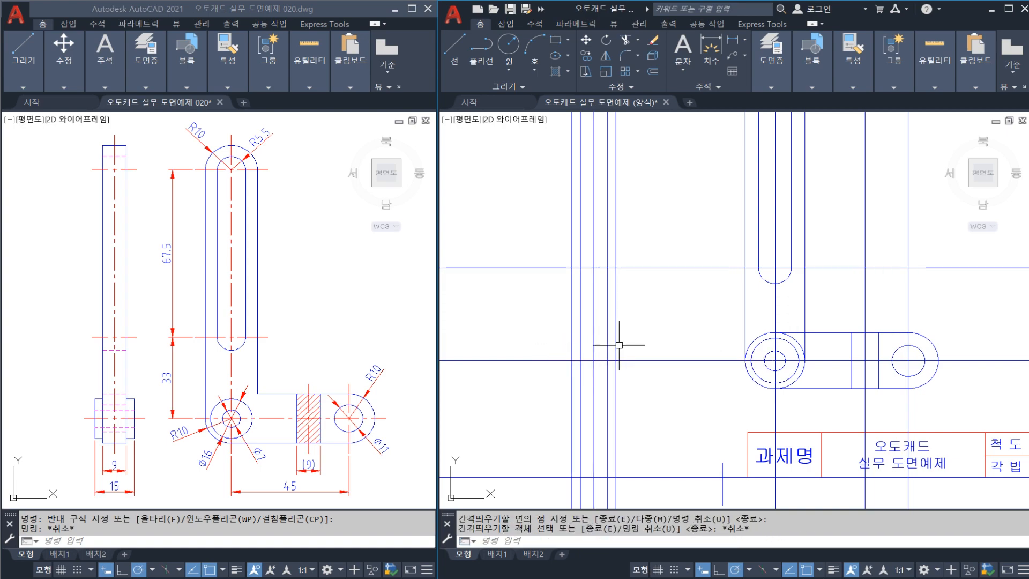
left_click(616, 349)
left_click(572, 347)
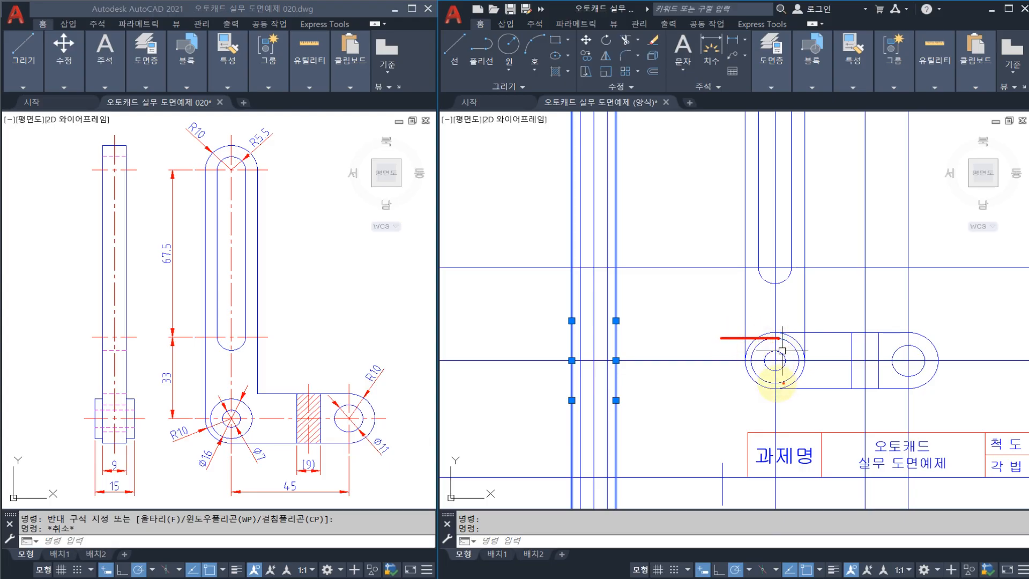
left_click_drag(772, 382, 712, 383)
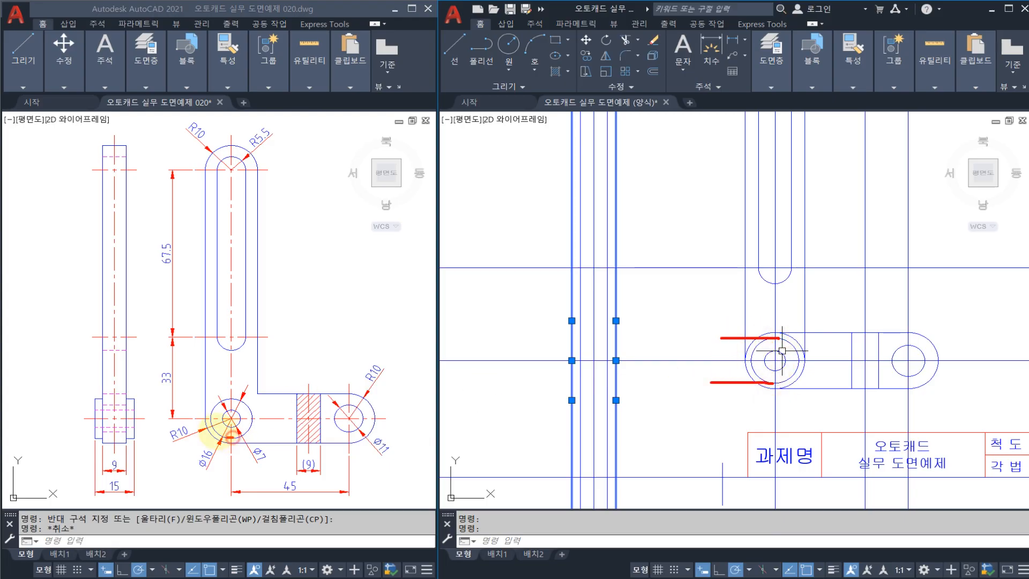
key("Escape")
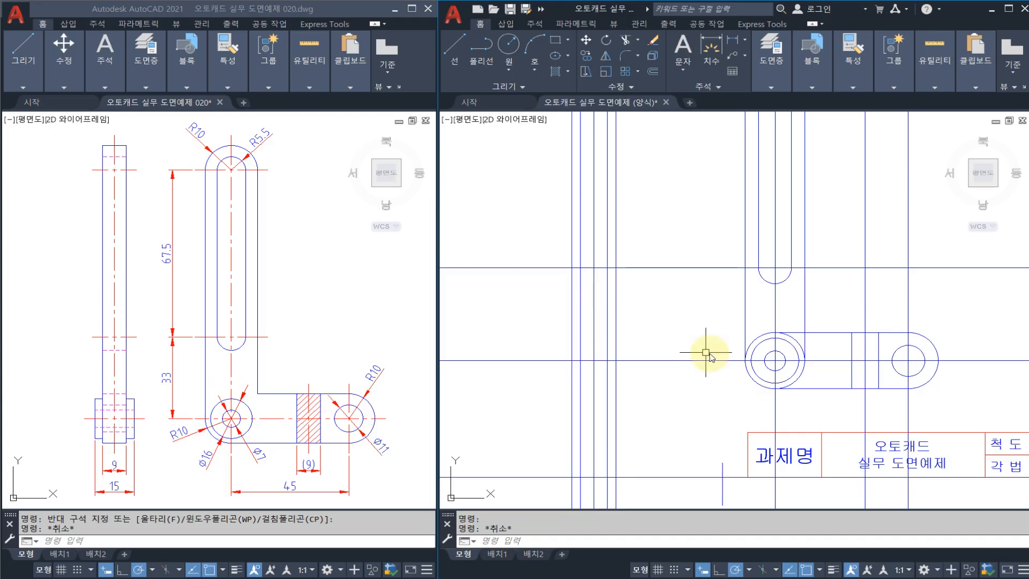
Step: Try a horizontal construction line through the top quadrant of the lower R10 circle, and erase it
type("xl")
key("Return")
left_click(775, 333)
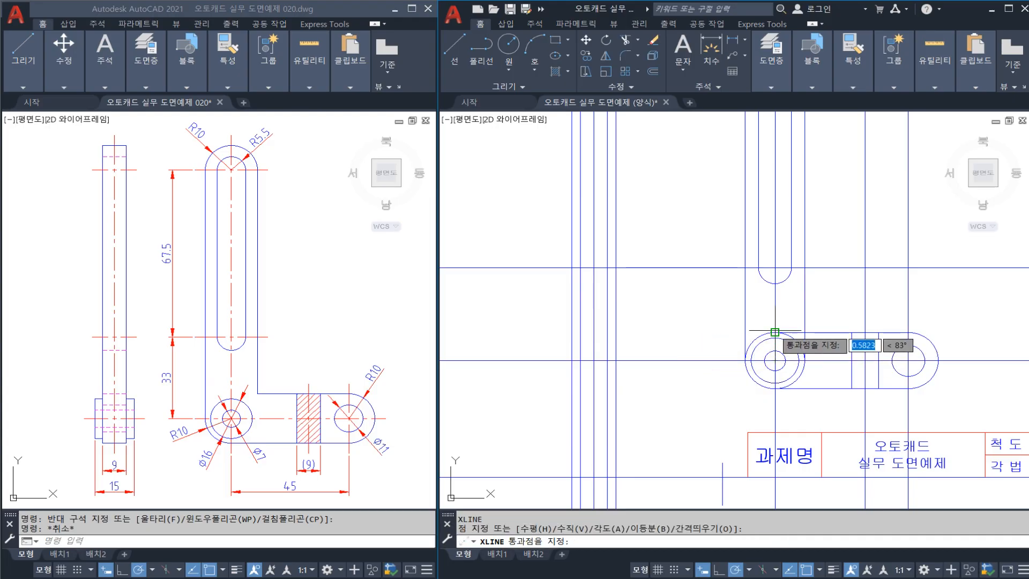
left_click(668, 333)
key("Escape")
key("Escape")
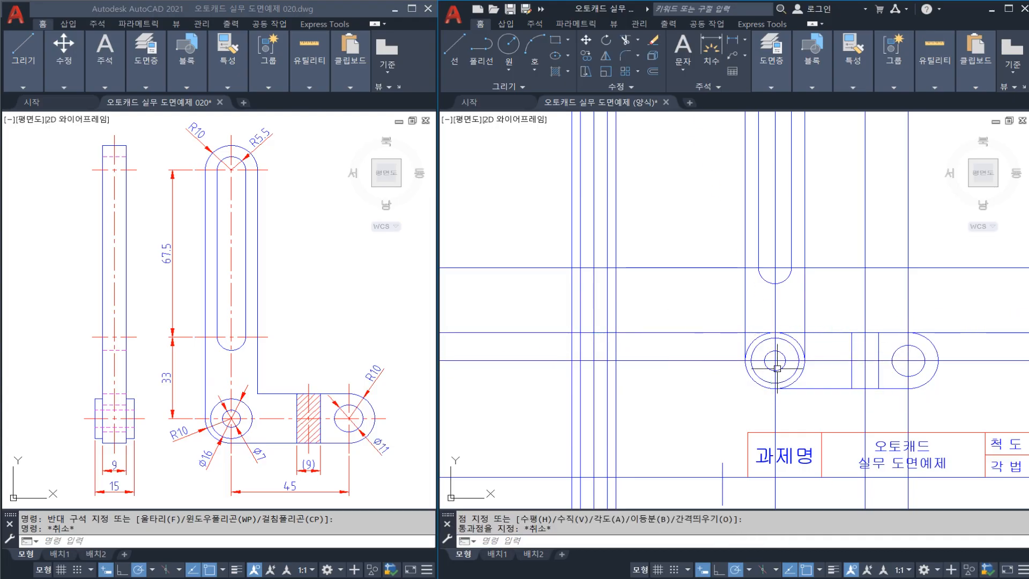
left_click(735, 333)
type("e")
key("Return")
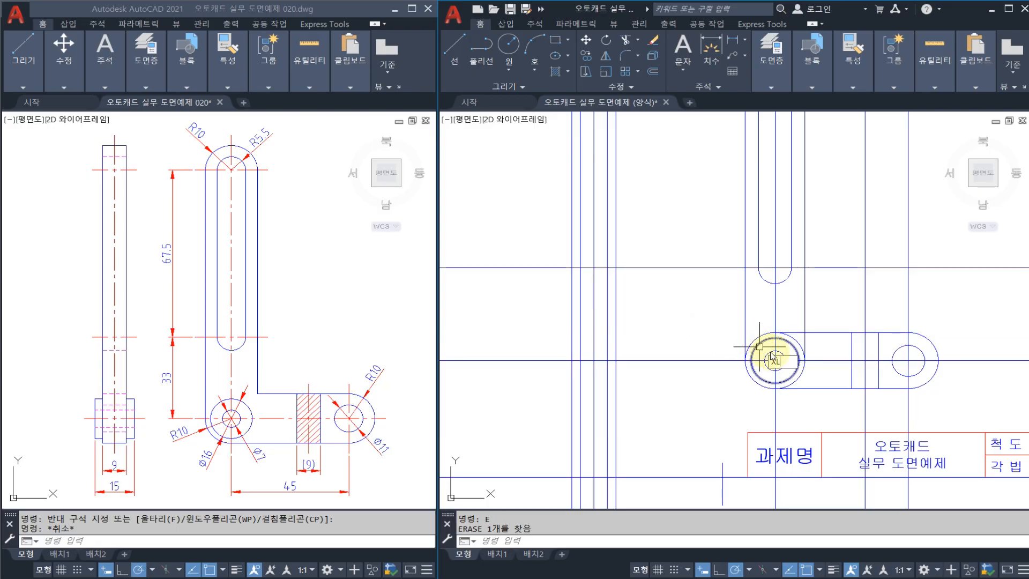
Step: Project horizontal construction lines from the top and bottom quadrants of the Ø16 circle across to the side view
type("xl")
key("Return")
left_click(775, 338)
left_click(689, 338)
key("Escape")
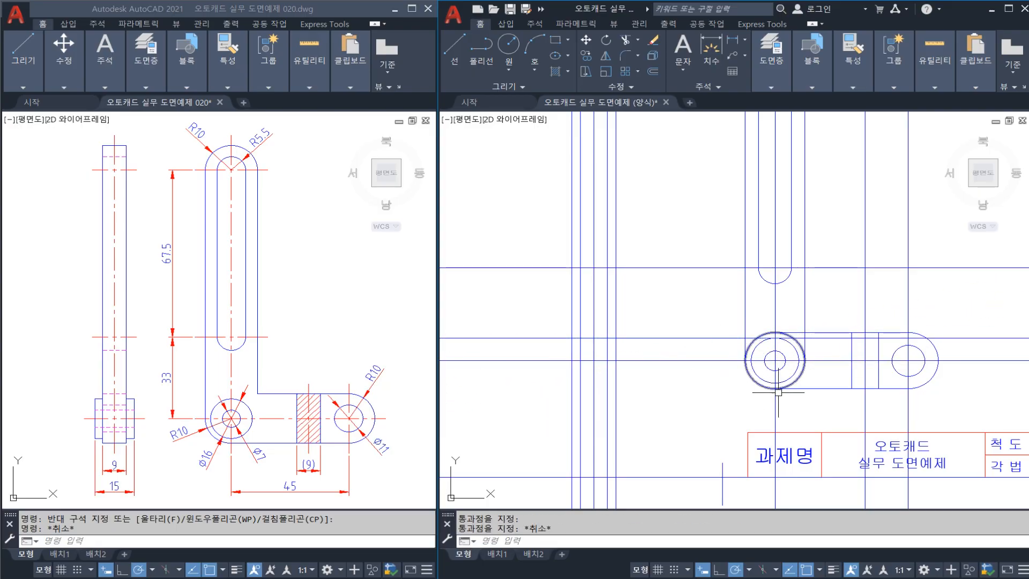
key("Return")
left_click(776, 383)
left_click(648, 384)
key("Escape")
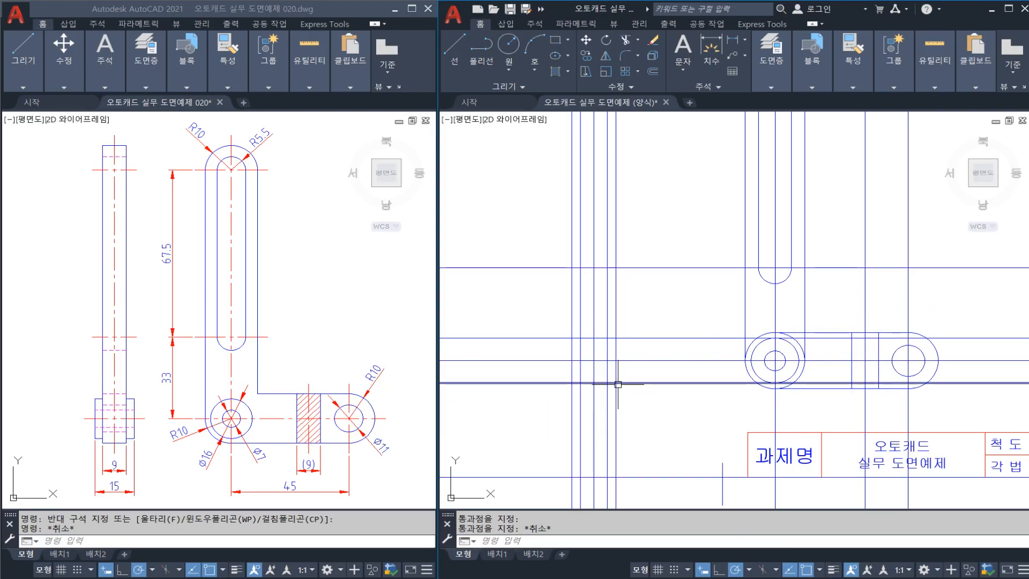
Step: Trim the two projected Ø16 lines outside the outermost vertical lines of the side view
type("TR")
key("Return")
left_click(616, 344)
key("Return")
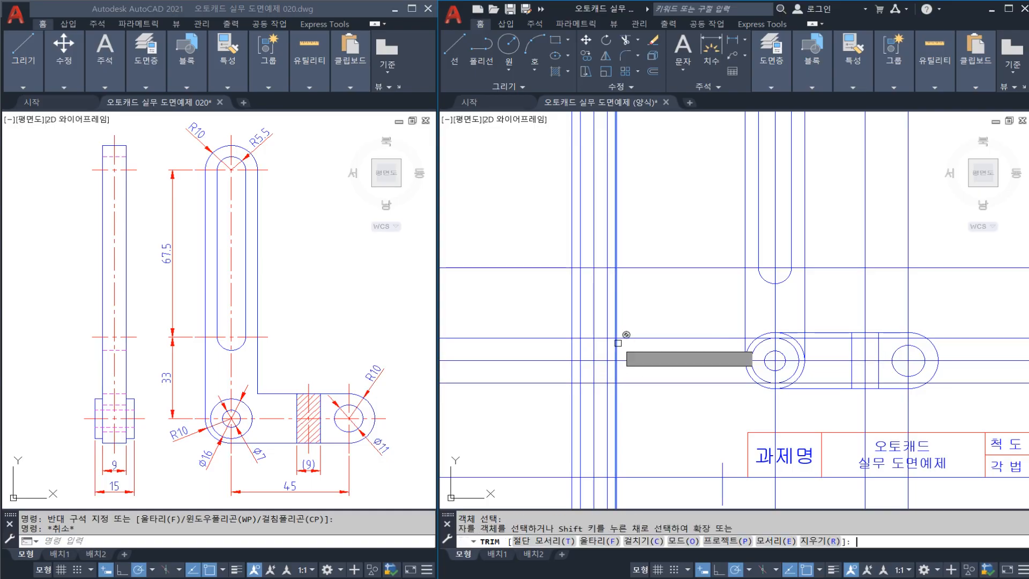
left_click(627, 337)
left_click(630, 384)
key("Escape")
key("Return")
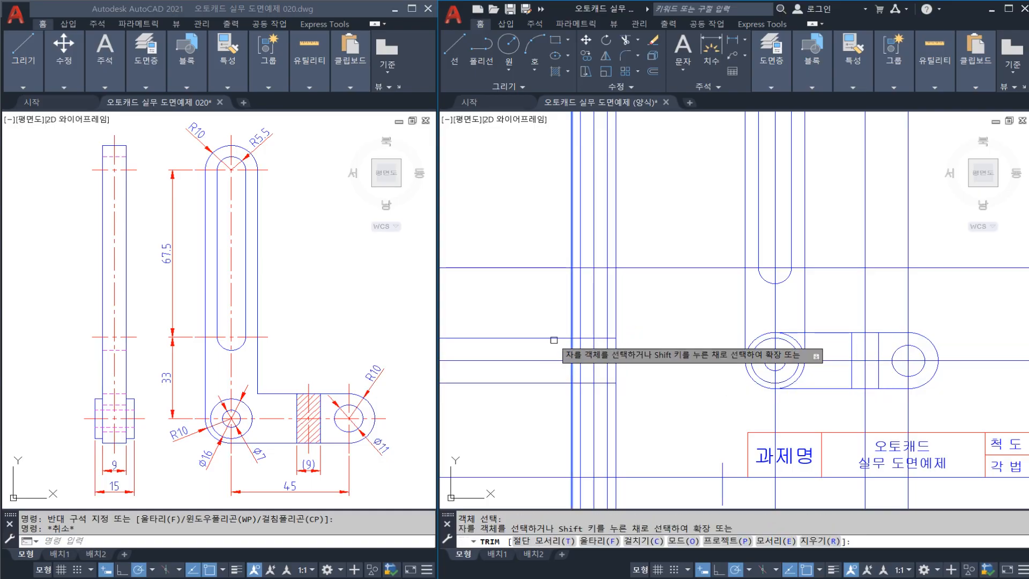
left_click(557, 337)
left_click(555, 382)
key("Escape")
Step: Trim the outermost vertical lines above and below the two boss edges to complete the side view's boss rectangle
key("Return")
left_click(545, 327)
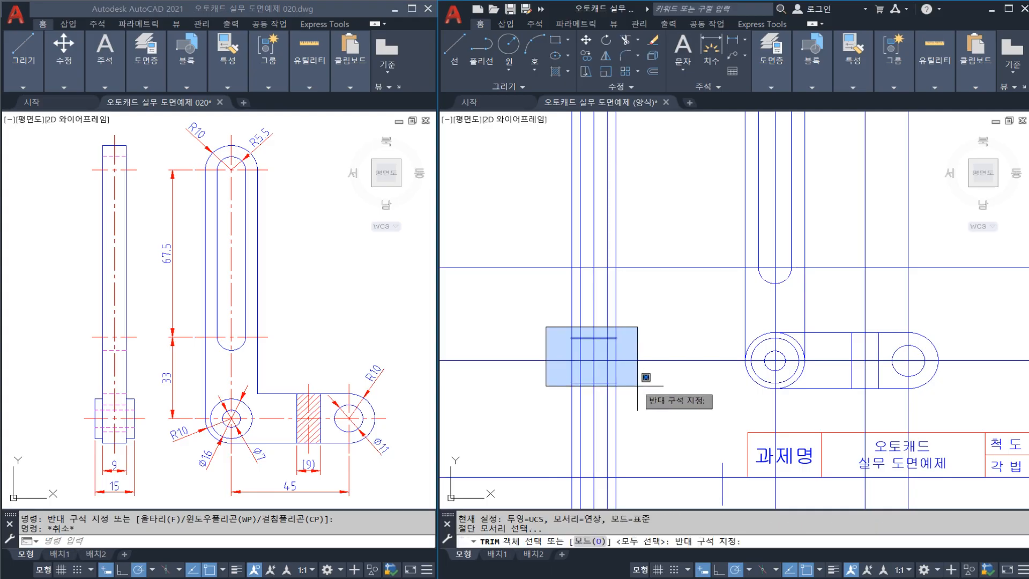
left_click(638, 386)
key("Return")
left_click(573, 315)
left_click(619, 324)
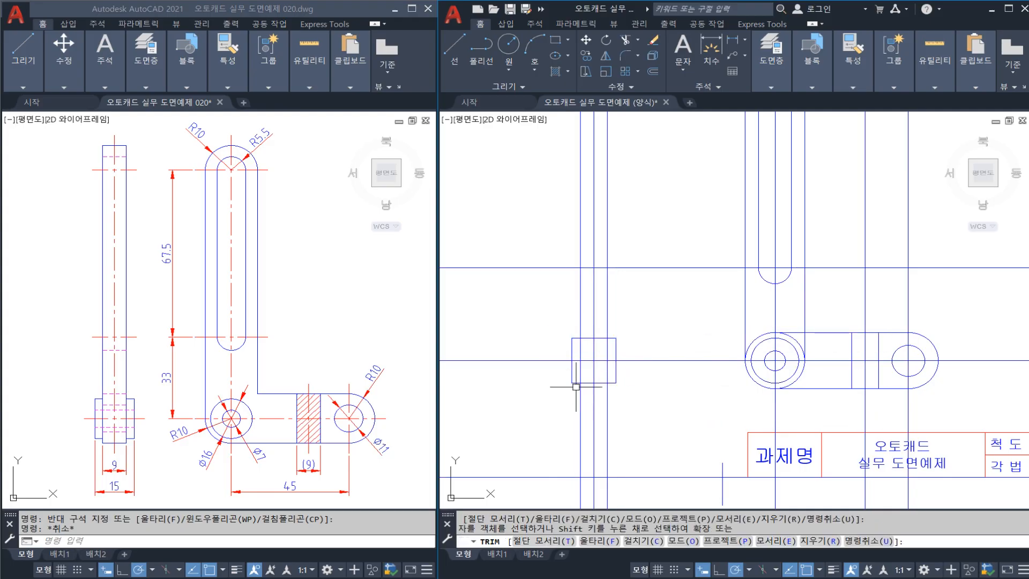
key("Escape")
Step: Project a horizontal construction line from the bottom quadrant of the lower R10 circle to the side view
middle_click_drag(614, 370, 607, 381)
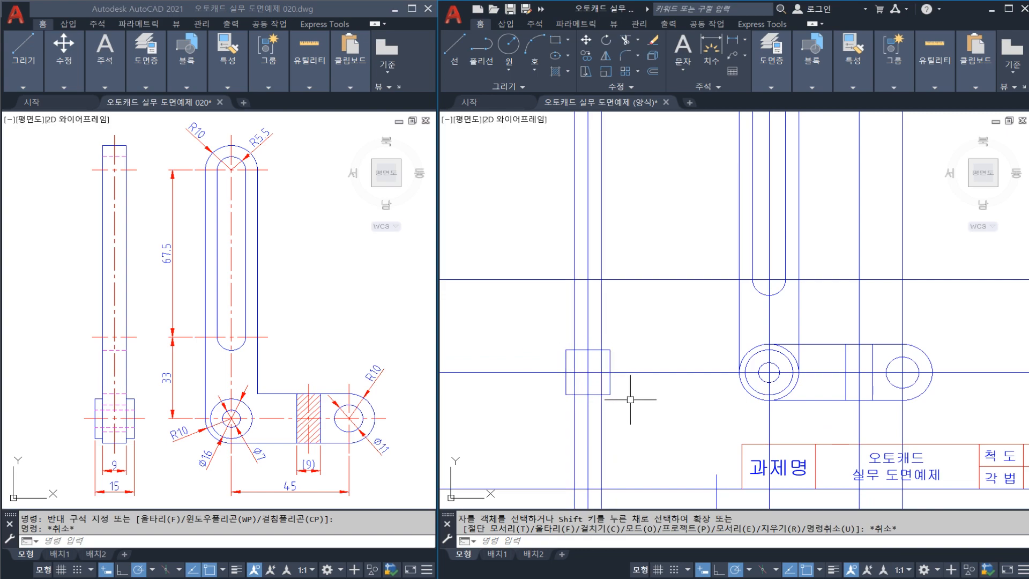
type("XL")
key("Return")
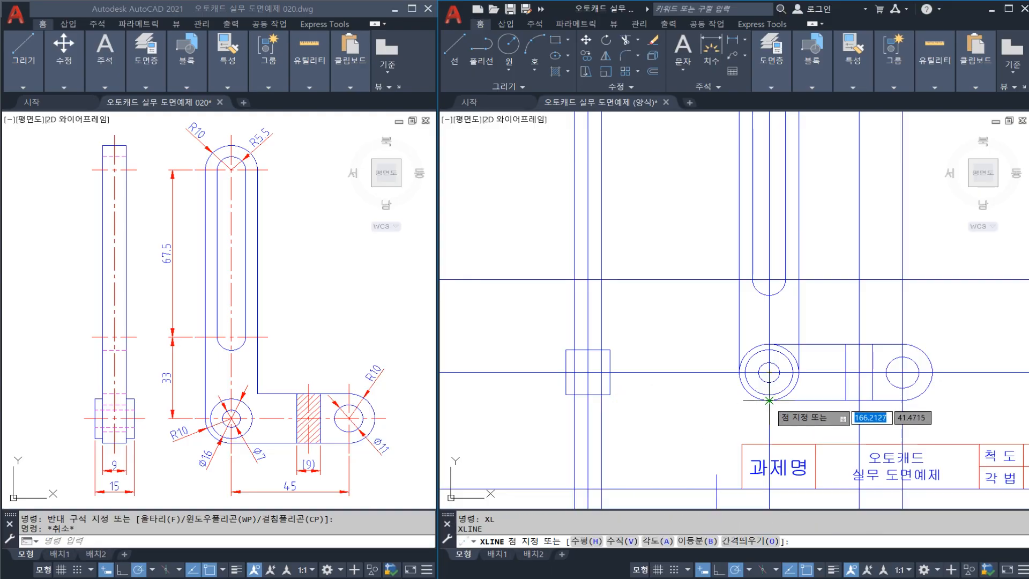
left_click(769, 400)
left_click(690, 400)
key("Return")
Step: Trim the projected bottom line and the two plate edges to close the side view's lower end
type("TR")
key("Return")
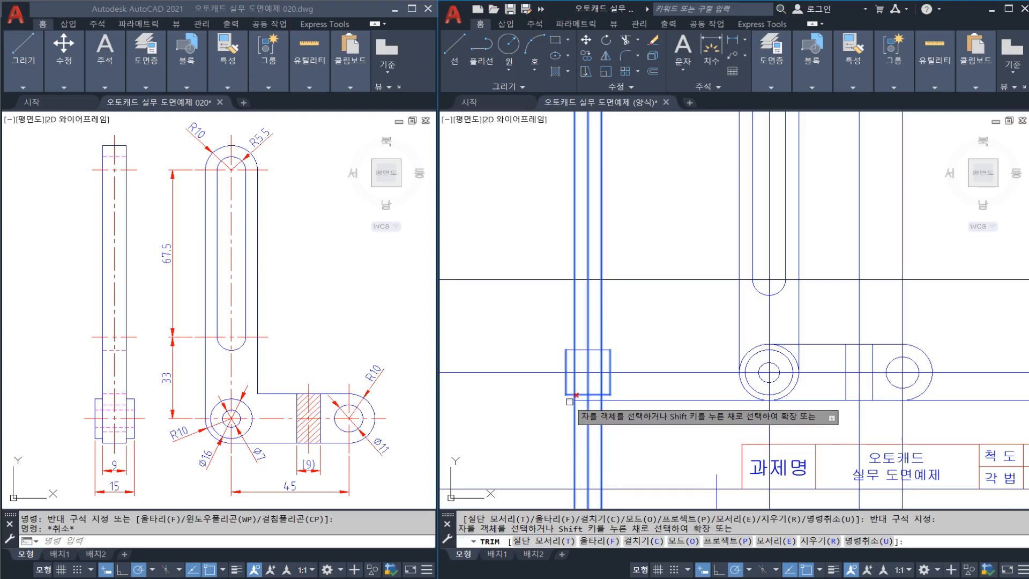
left_click(569, 401)
left_click(573, 411)
left_click(600, 416)
left_click(628, 401)
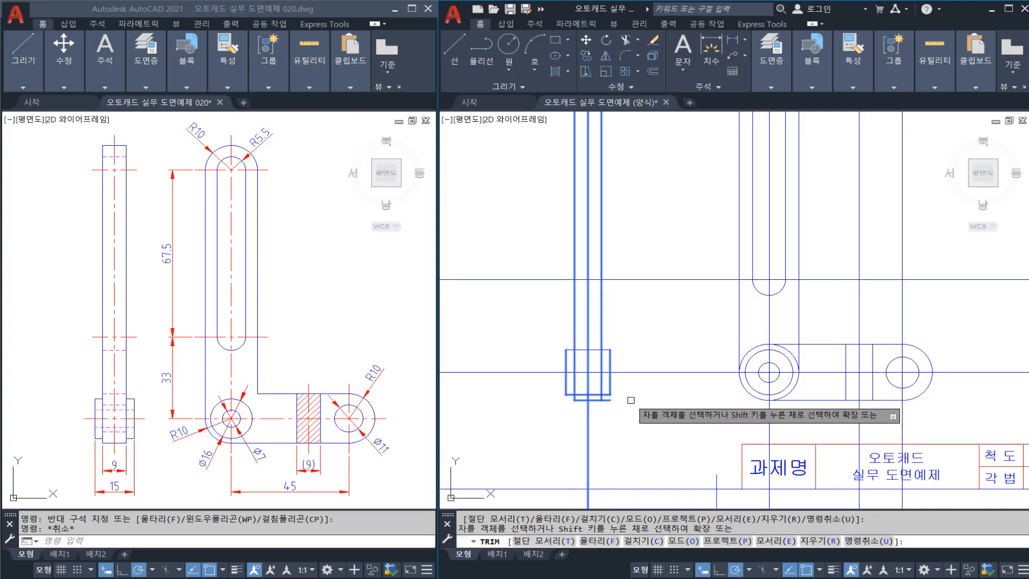
key("Escape")
Step: Project a horizontal construction line from the top quadrant of the vertical arm's rounded end to the side view
scroll(603, 416, "down", 2)
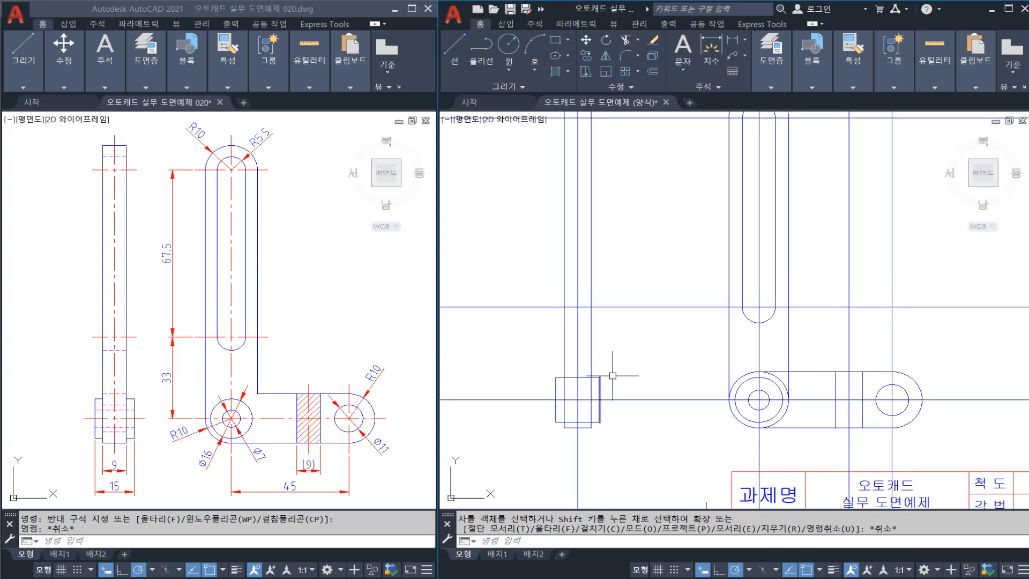
type("XL")
key("Return")
left_click(704, 196)
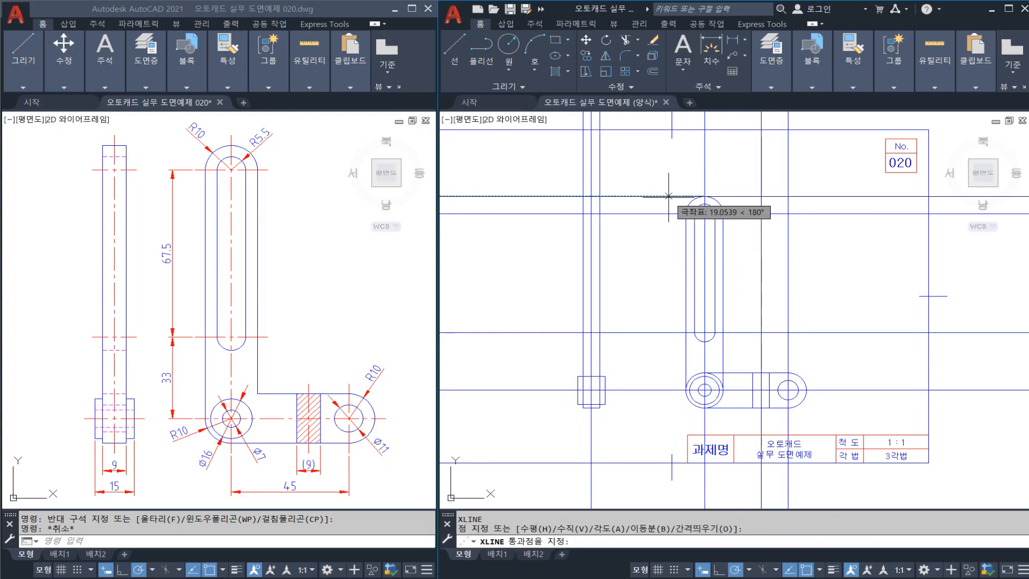
left_click(667, 197)
key("Escape")
Step: Trim the projected top line and the plate edges above it to close the side view's upper end, and save the drawing
scroll(577, 197, "up", 1)
type("TR")
key("Return")
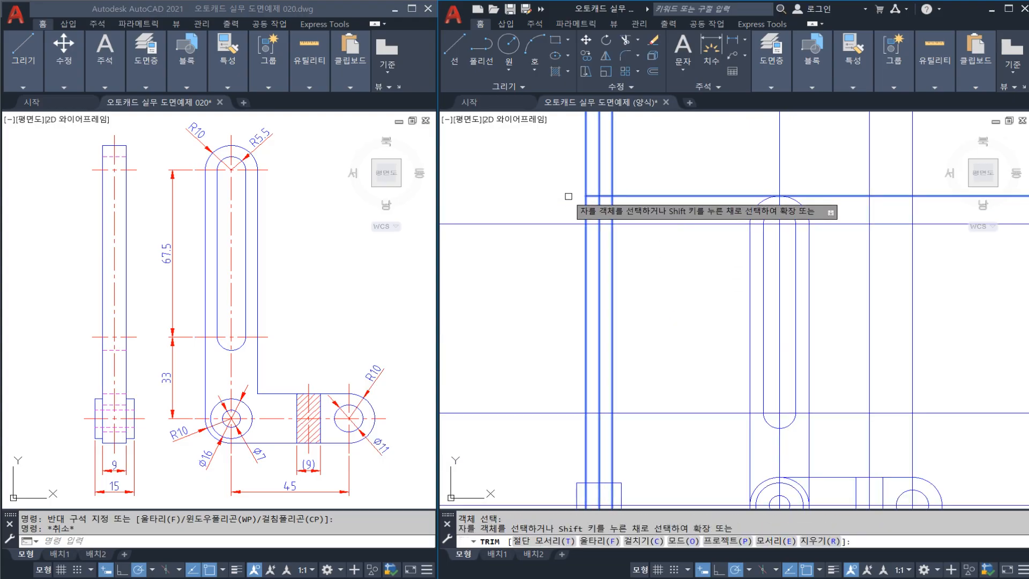
key("Escape")
scroll(620, 230, "down", 2)
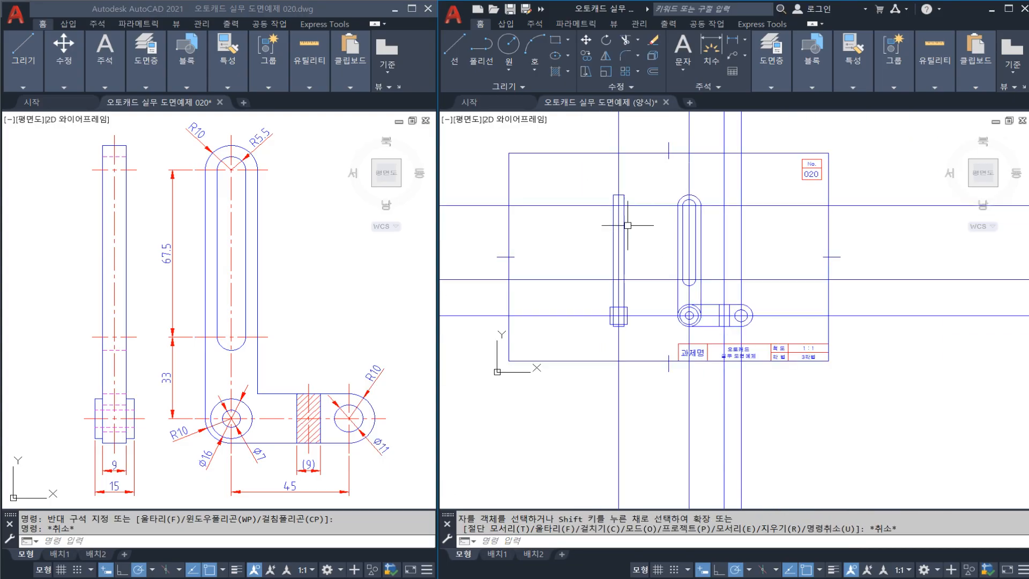
scroll(625, 278, "up", 1)
scroll(634, 206, "up", 3)
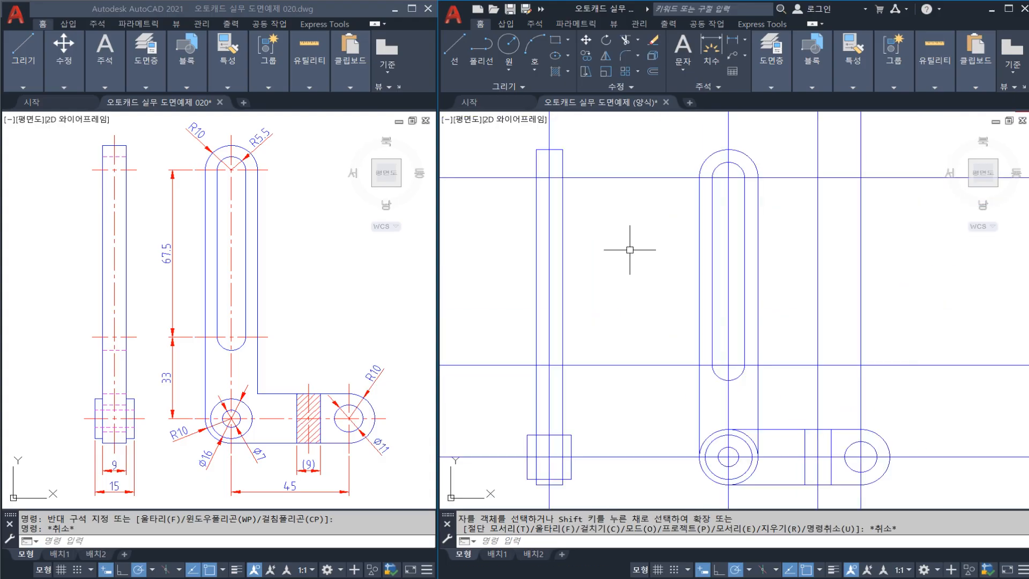
key("ctrl+s")
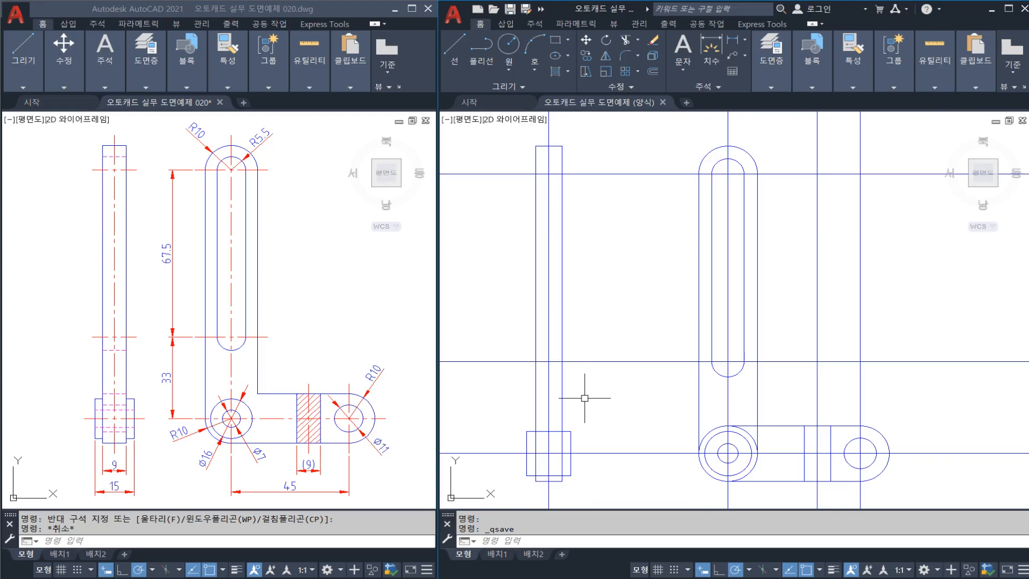
Step: Trim the vertical arm's right edge and the horizontal arm's upper edge past their intersection to form the link's inner corner
scroll(629, 279, "down", 2)
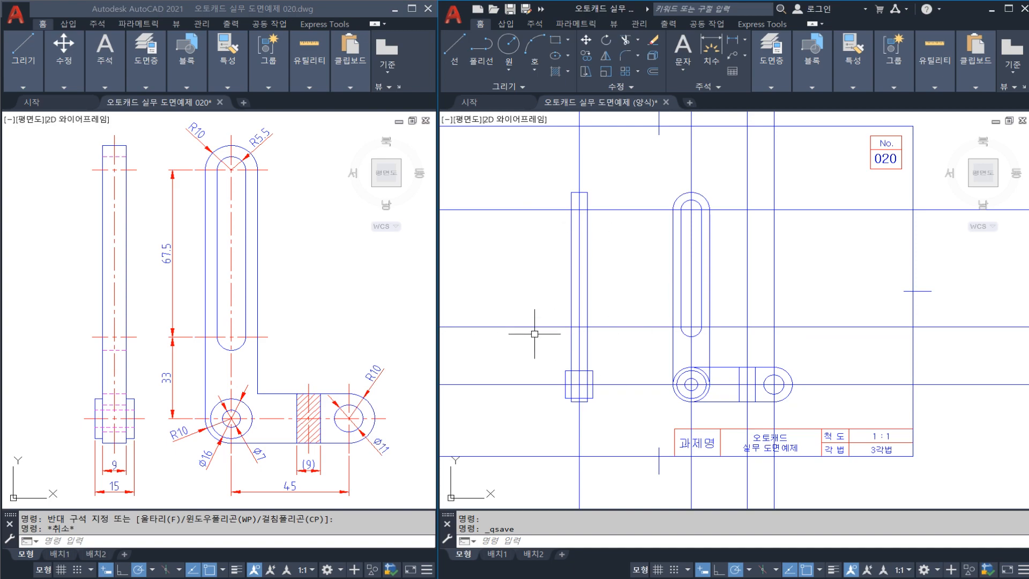
scroll(652, 292, "up", 5)
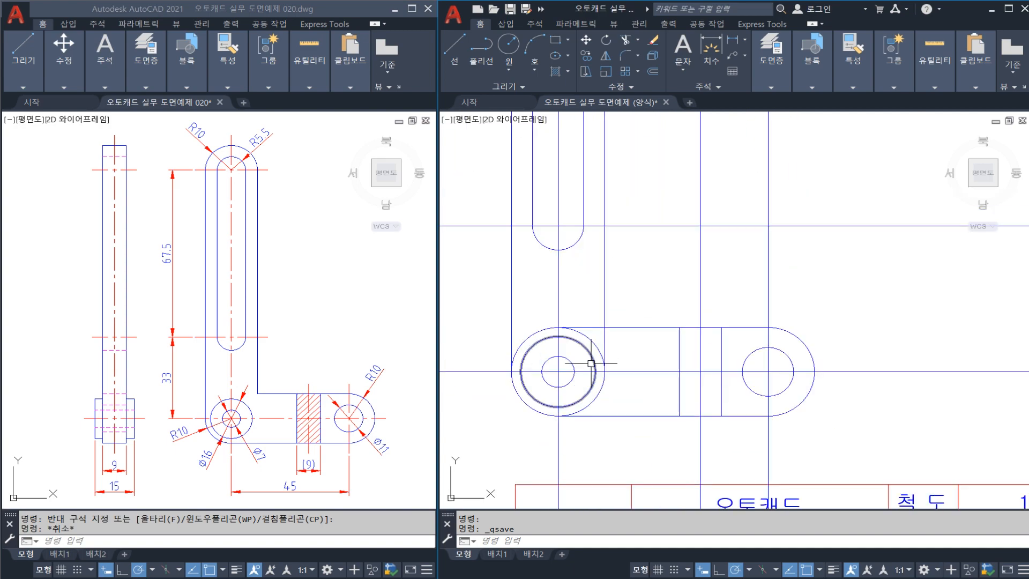
type("tr")
key("space")
left_click(616, 339)
left_click(597, 317)
key("space")
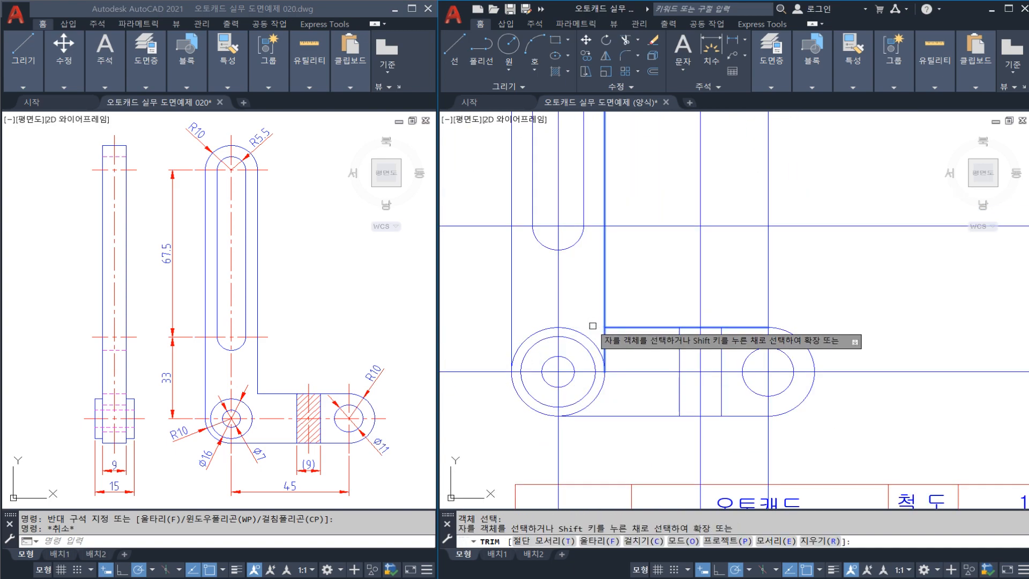
left_click(605, 336)
key("Escape")
Step: Trim the inner part of the lower R10 circle between the left and bottom edges, leaving the rounded outer corner
type("tr")
key("space")
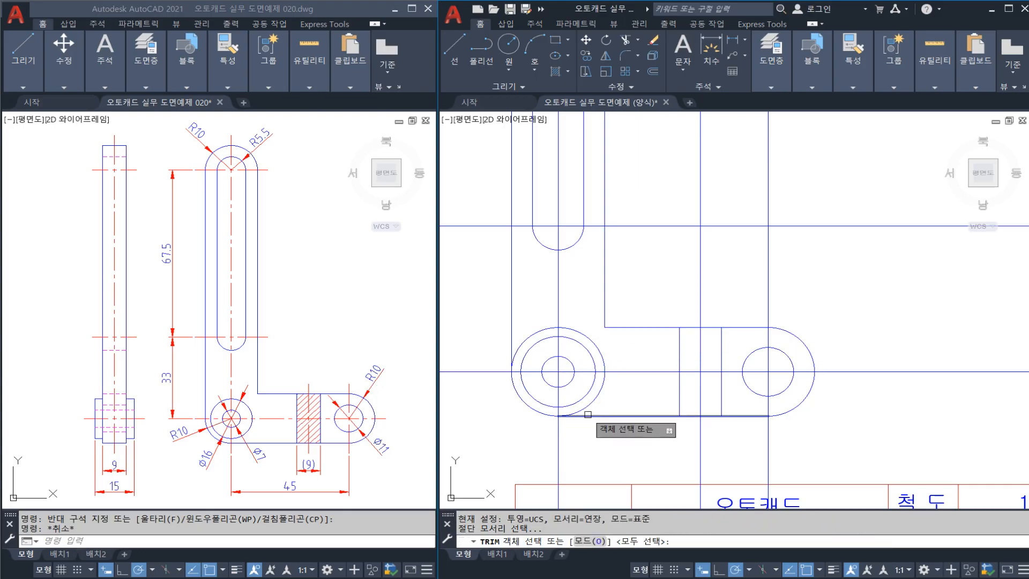
left_click(588, 415)
left_click(512, 333)
key("space")
left_click(532, 337)
key("Escape")
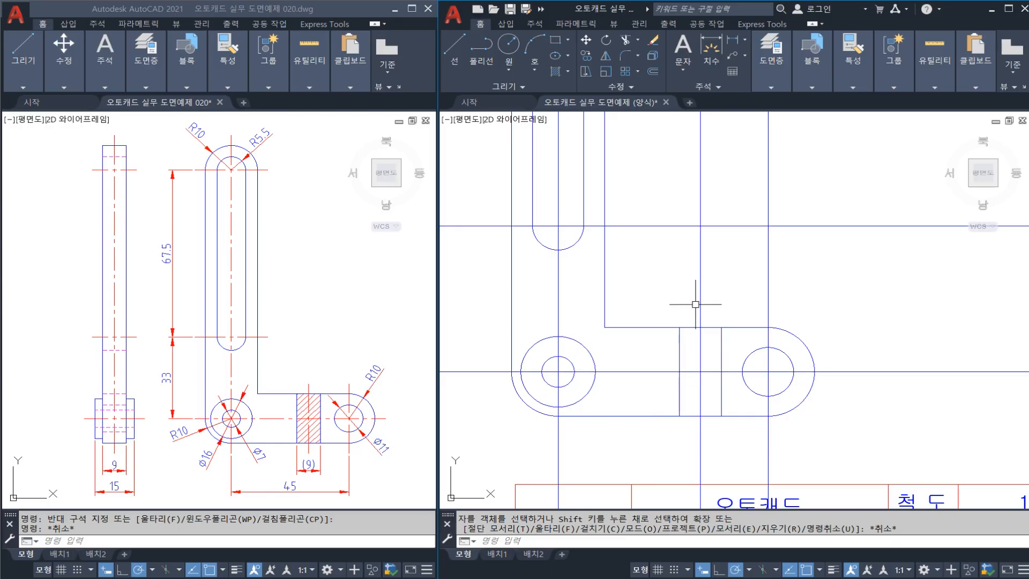
Step: Save the drawing with the trimmed link outline
scroll(676, 295, "down", 2)
key("ctrl+s")
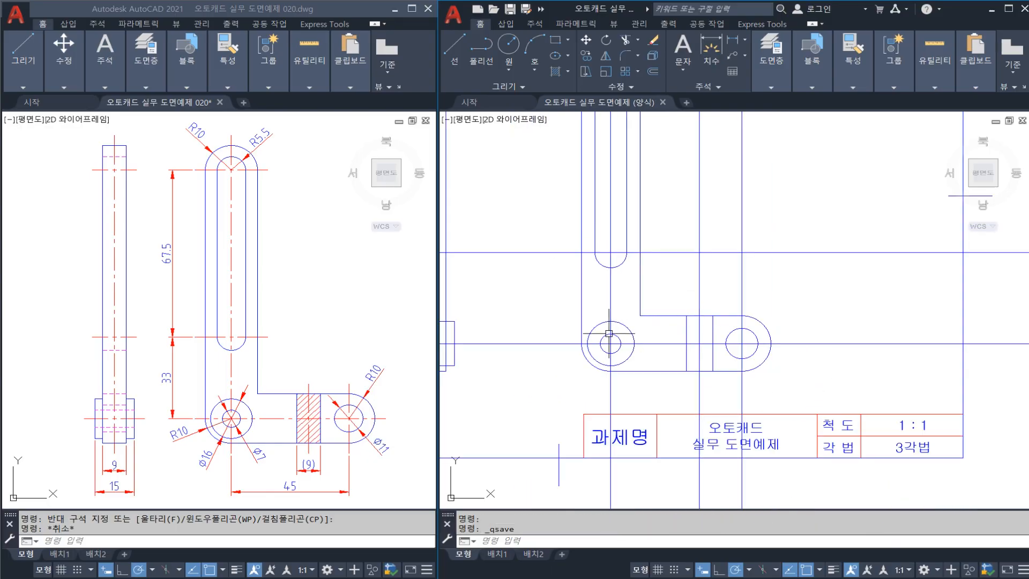
mouse_move(516, 323)
middle_mouse_down()
mouse_move(607, 318)
mouse_move(595, 330)
middle_mouse_up()
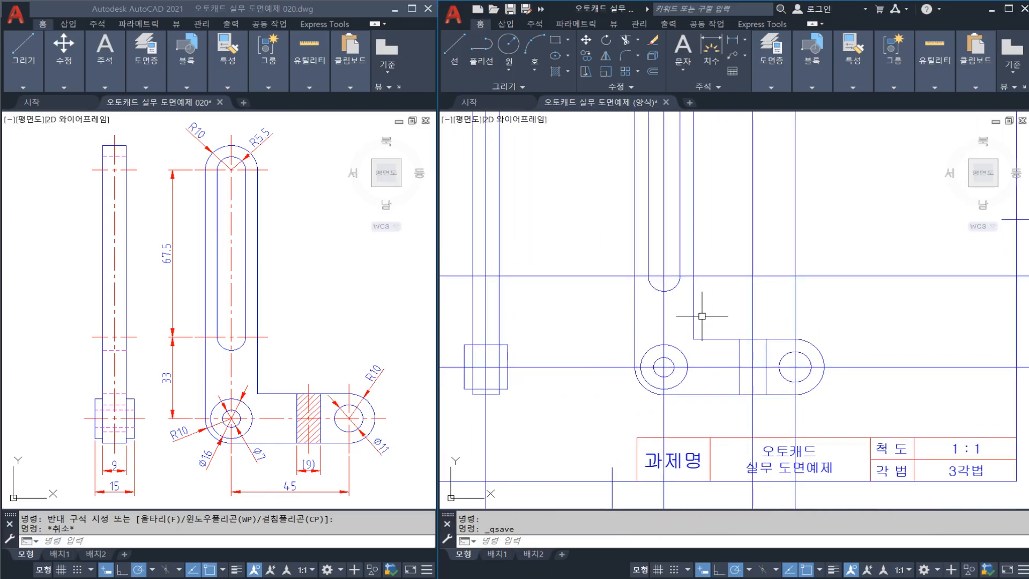
left_click(341, 369)
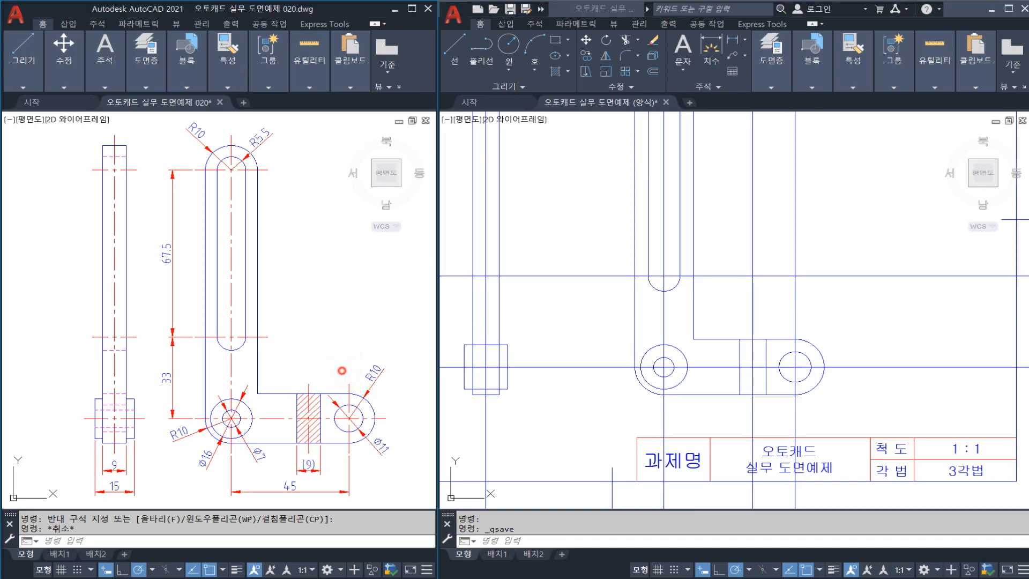
left_click(644, 291)
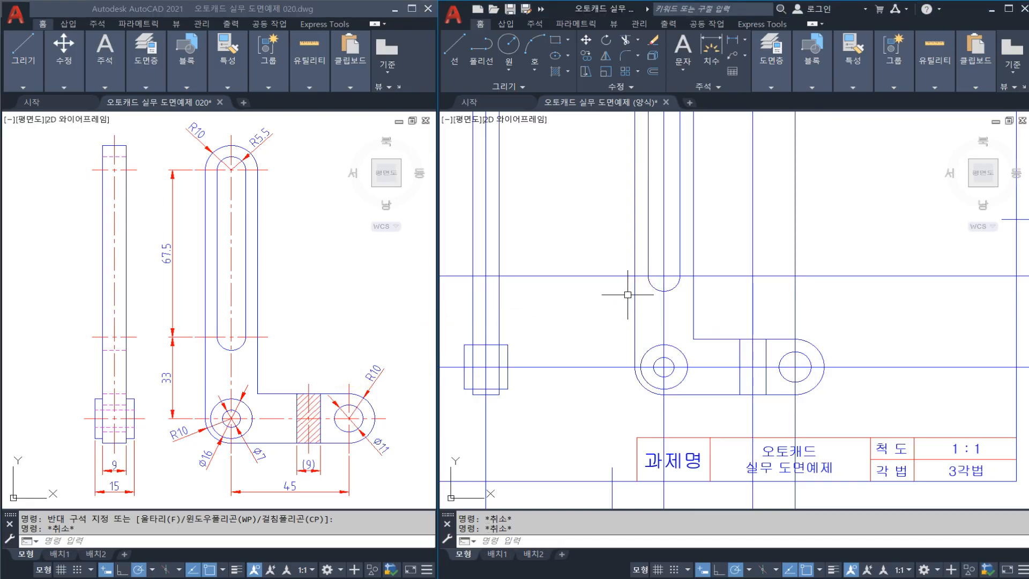
Step: Try to break a gap in the slot's lower horizontal construction line beside the vertical arm, and undo the break
type("BR")
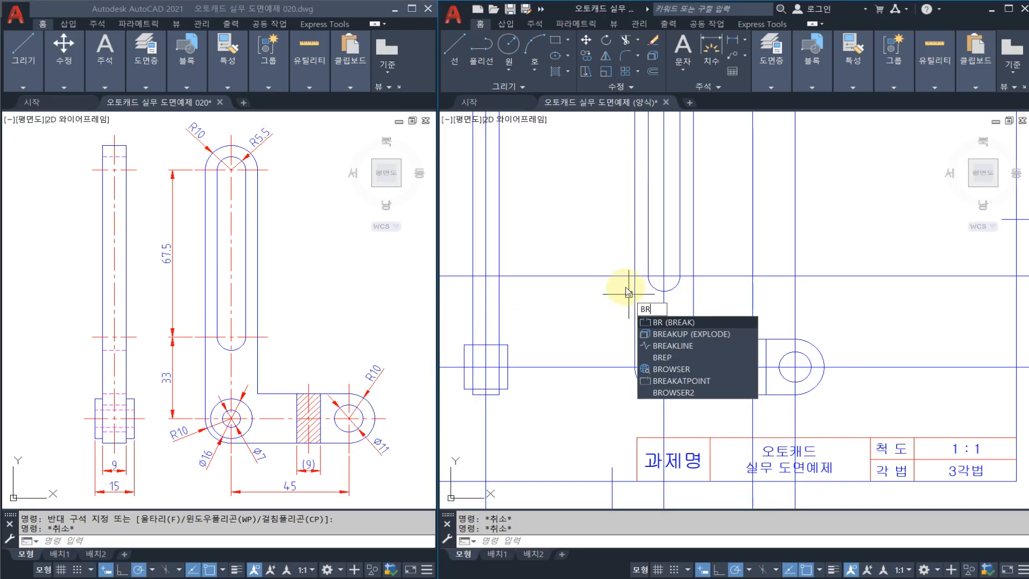
key("Return")
left_click(619, 276)
left_click(600, 276)
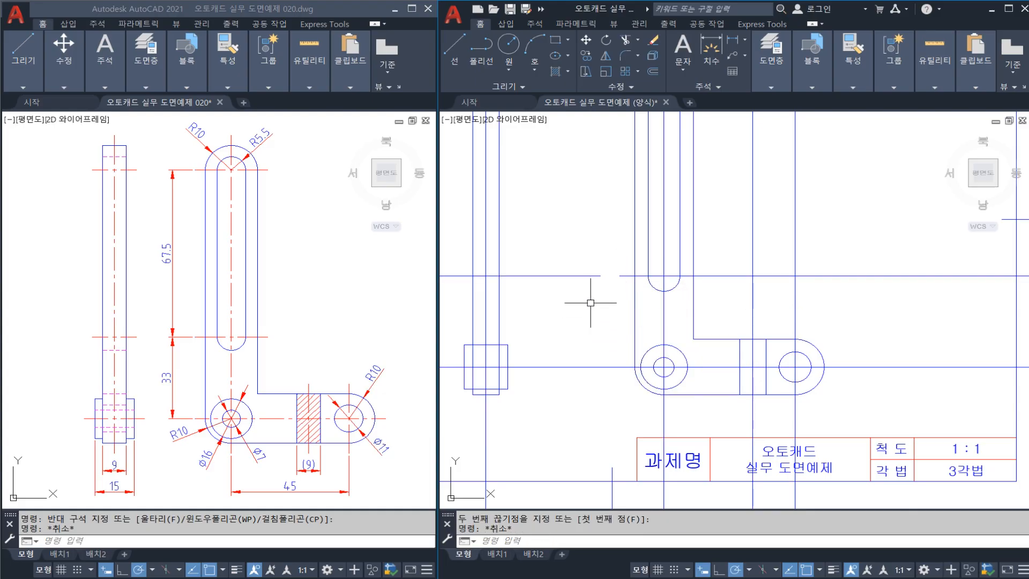
key("ctrl+z")
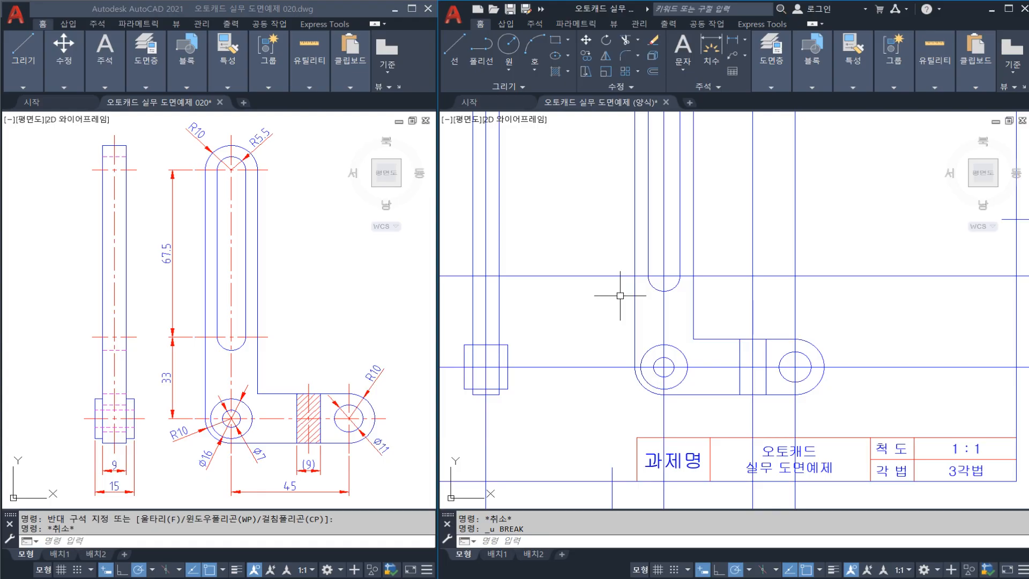
Step: Trim the construction lines through the right-hand hole back to the horizontal arm's edges and its rounded end
type("tr")
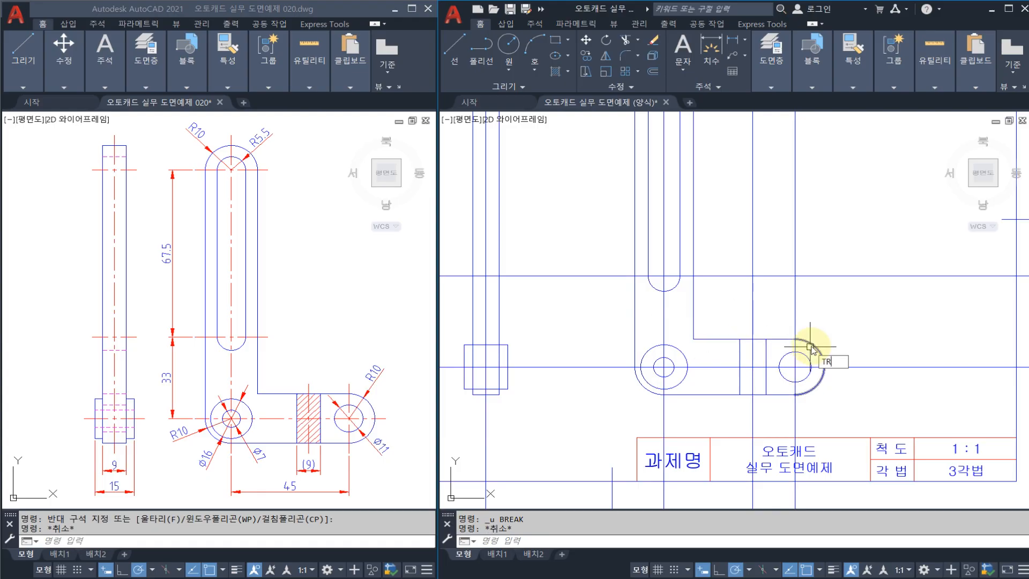
key("Return")
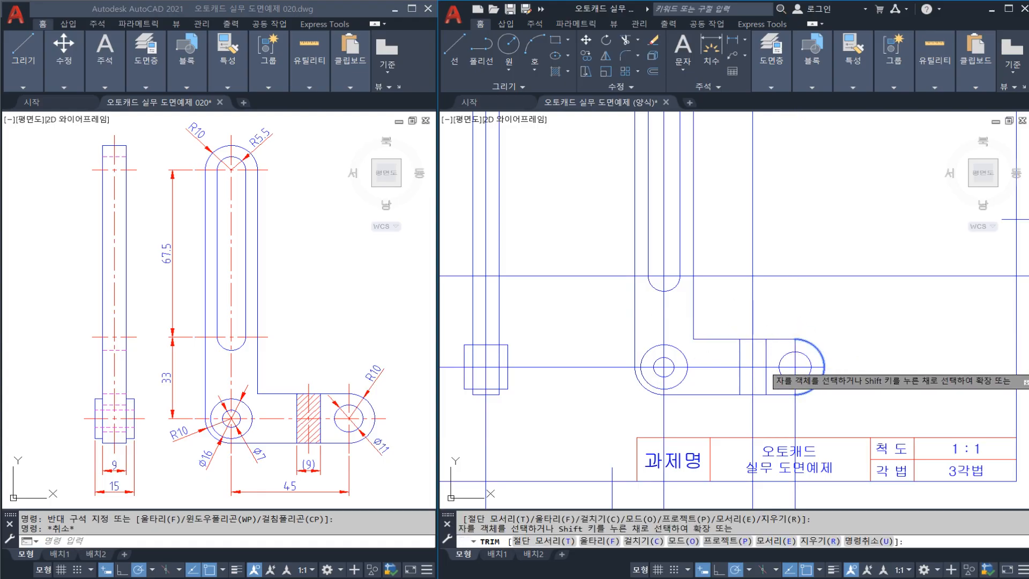
key("Escape")
scroll(793, 402, "up", 2)
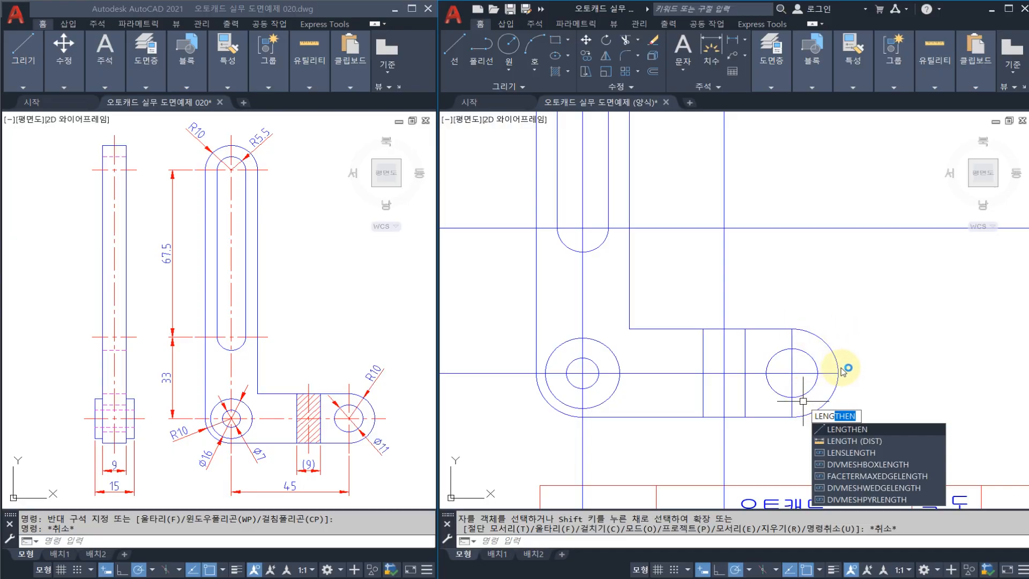
key("Escape")
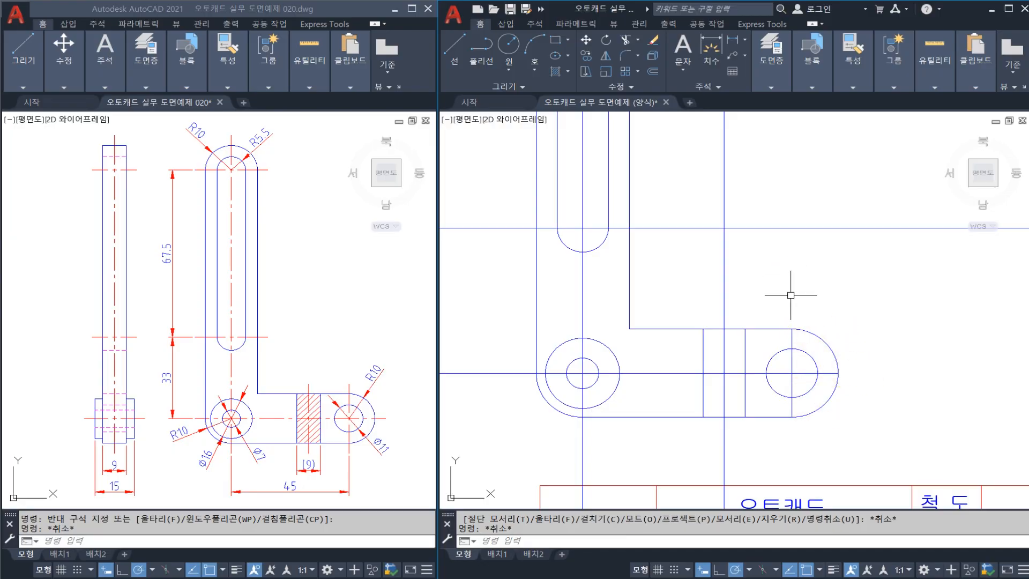
Step: Trim the centre line of the 9 mm section above and below the horizontal arm's edges
type("tr")
key("space")
left_click(734, 328)
key("space")
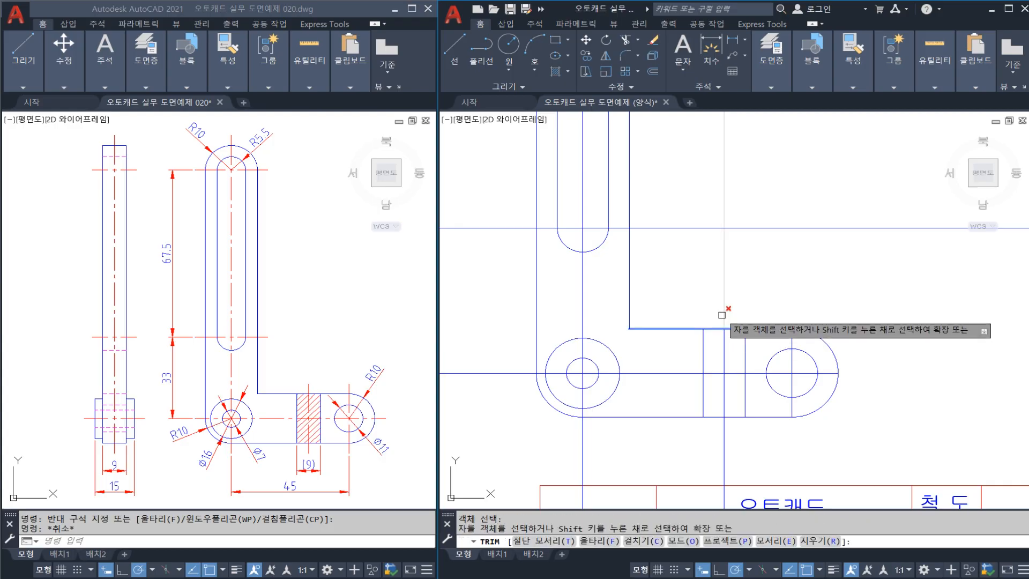
left_click(724, 313)
key("Escape")
key("space")
left_click(730, 416)
key("space")
left_click(726, 425)
key("Escape")
Step: Trim the vertical line below the link's outer corner and the lower horizontal line between the side view and the link
scroll(702, 402, "down", 1)
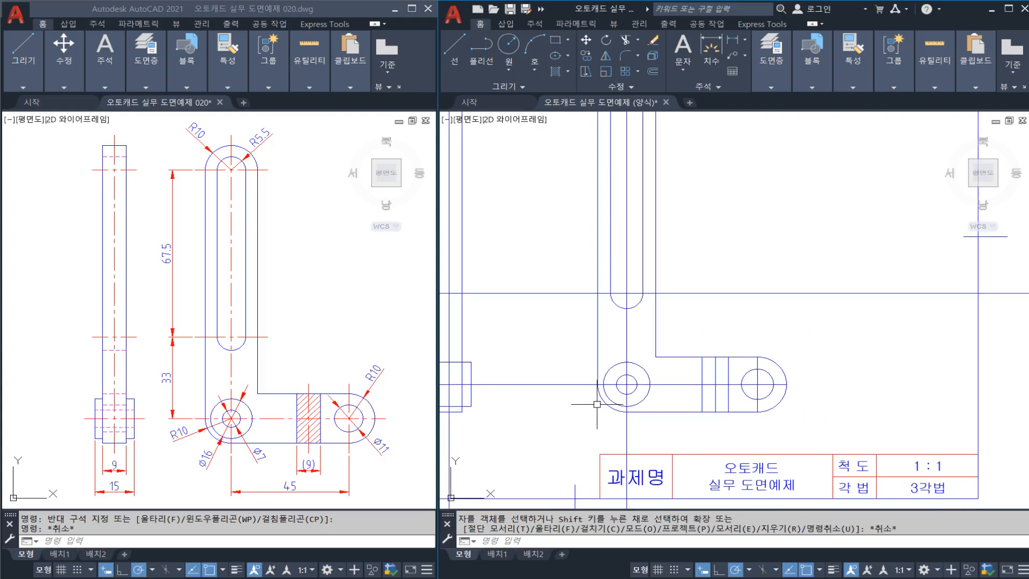
middle_click_drag(609, 404, 651, 397)
type("tr")
key("space")
left_click(640, 364)
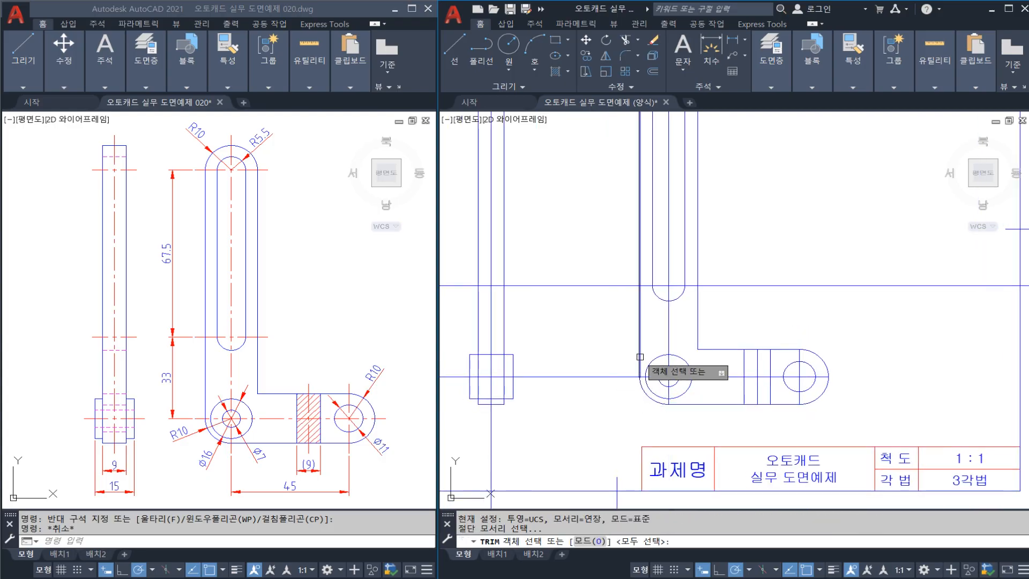
left_click(513, 364)
key("space")
left_click(542, 377)
key("Escape")
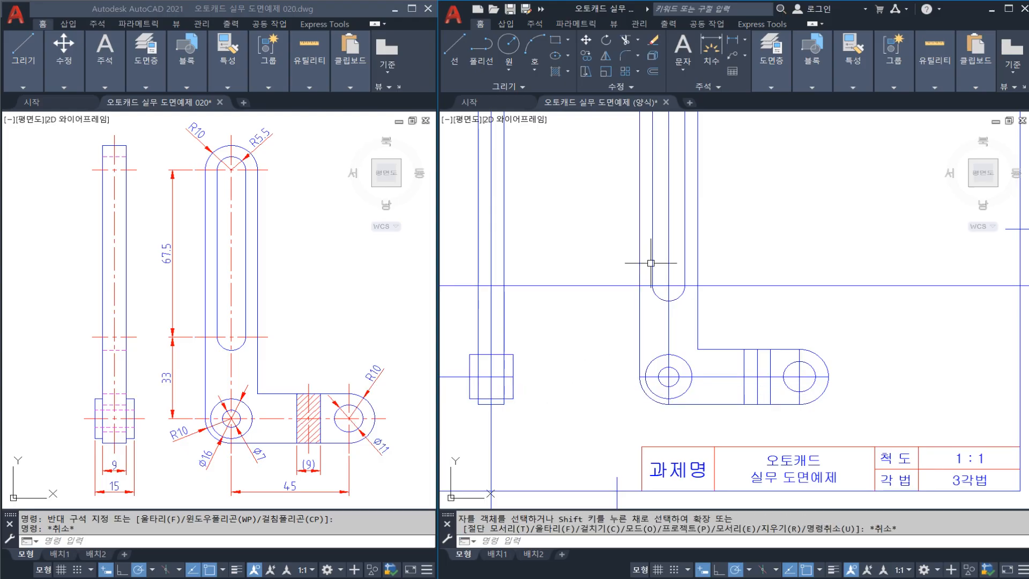
Step: Trim the slot's lower horizontal construction line where it runs beyond the vertical arm's right edge
middle_click_drag(655, 264, 667, 328)
key("Escape")
key("Escape")
key("space")
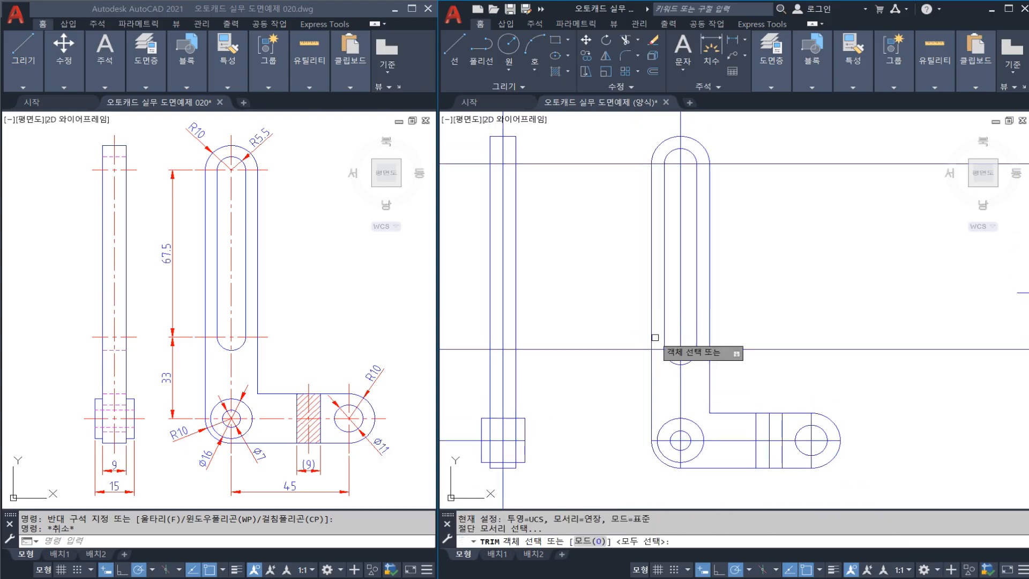
left_click(652, 344)
left_click(710, 349)
key("space")
left_click(723, 350)
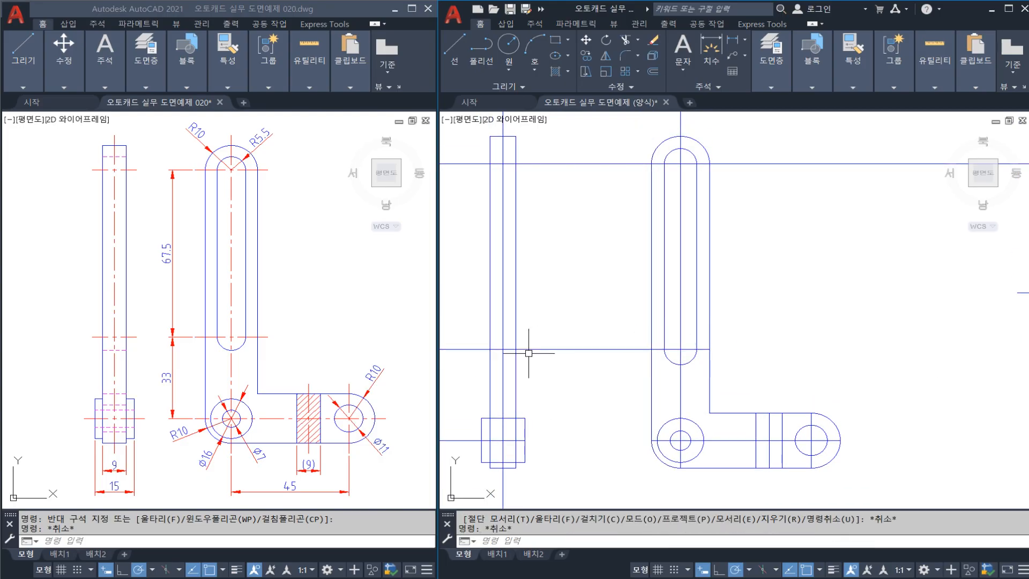
Step: Trim the slot's lower horizontal construction line between the side view's right edge and the vertical arm's left edge
key("space")
key("space")
left_click(515, 397)
left_click(649, 369)
left_click(650, 369)
left_click(652, 366)
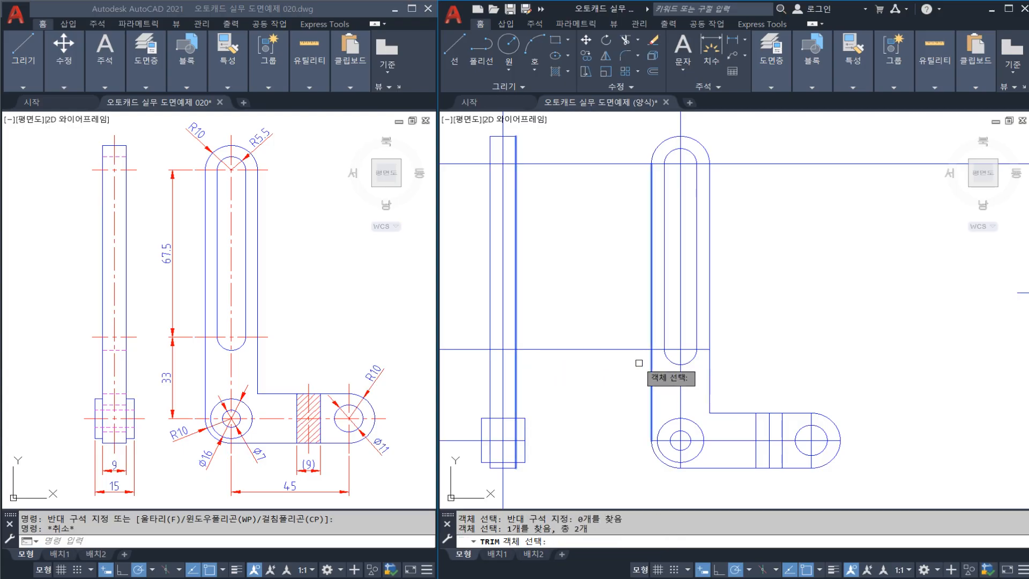
key("space")
left_click(616, 350)
key("Escape")
Step: Trim the slot's upper horizontal line outside both views and the vertical line above the rounded end, and save the drawing
middle_click_drag(668, 146, 682, 231)
key("Escape")
key("Escape")
key("space")
left_click(673, 229)
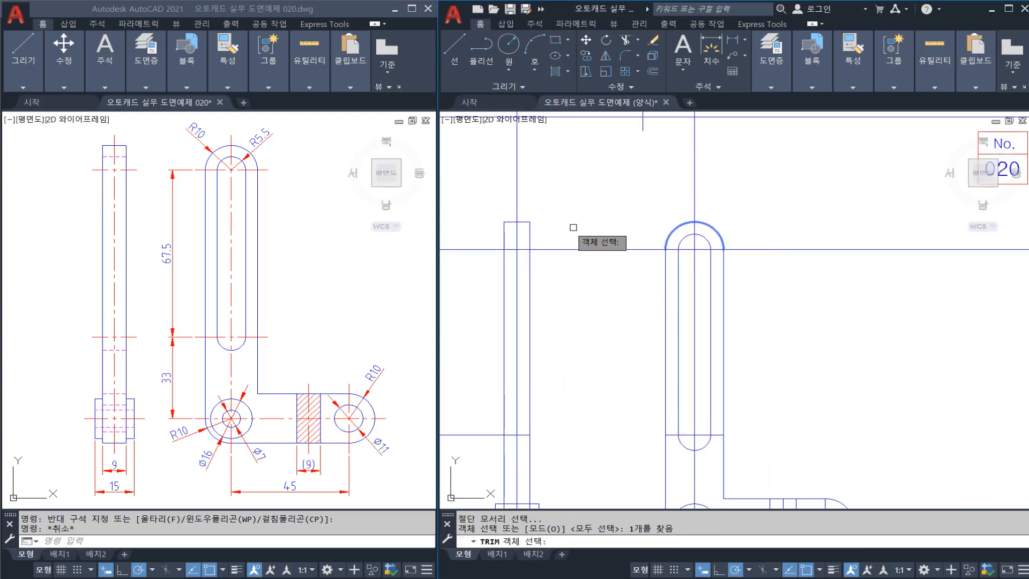
left_click(529, 238)
key("space")
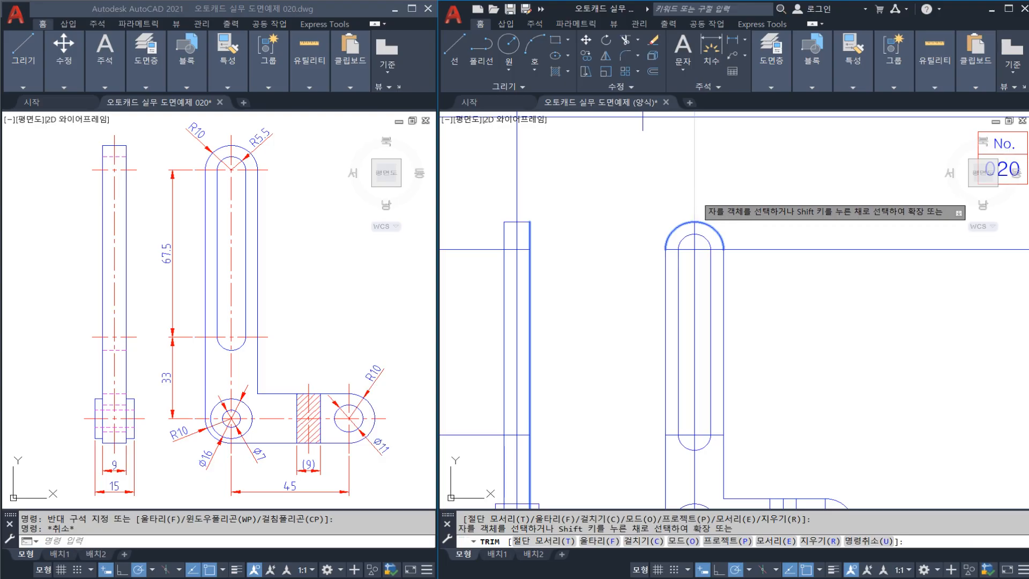
key("Escape")
mouse_move(655, 319)
middle_mouse_down()
mouse_move(578, 274)
mouse_move(597, 240)
middle_mouse_up()
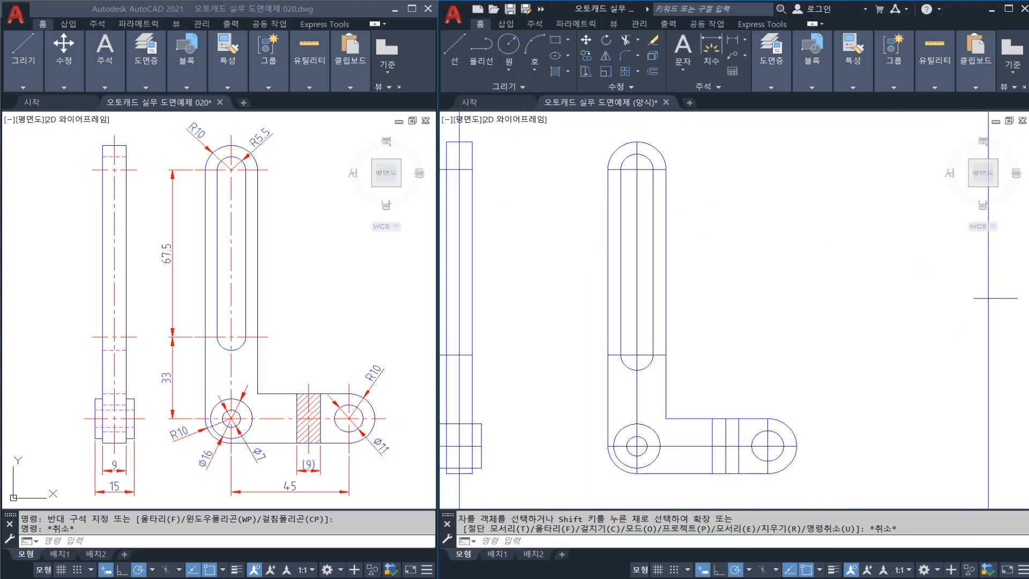
key("ctrl+s")
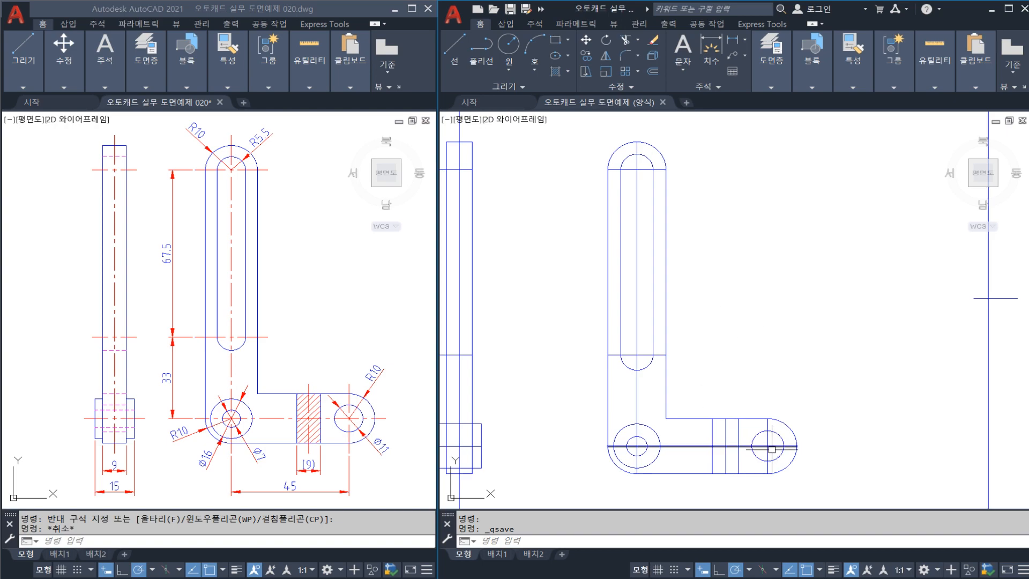
Step: Move the front view's hole, slot and 9 mm section centre lines to the 중심선 layer
scroll(761, 446, "up", 2)
key("Escape")
middle_click_drag(763, 454, 761, 426)
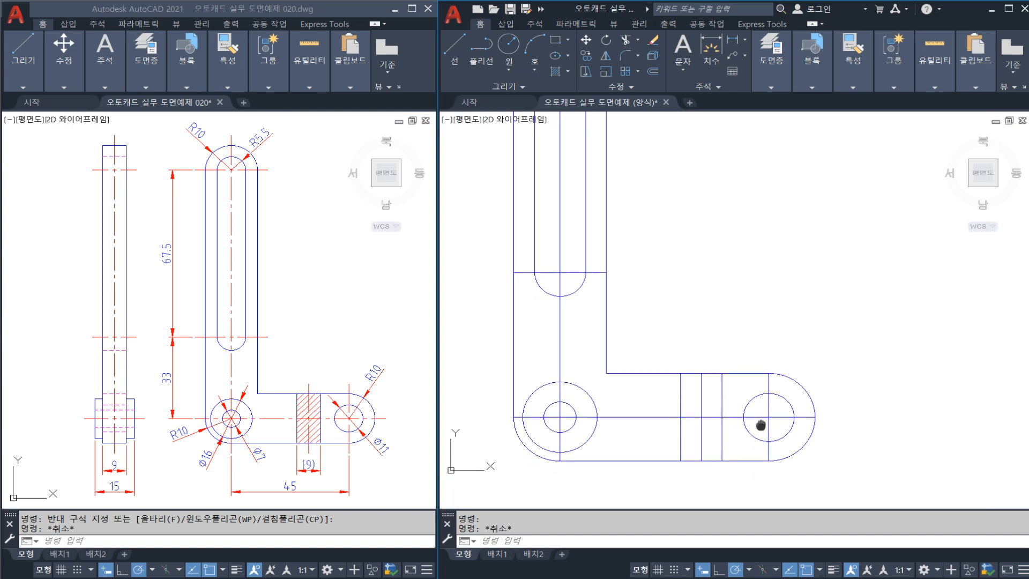
scroll(761, 426, "up", 2)
left_click(783, 428)
left_click(757, 409)
left_click(668, 377)
left_click(654, 372)
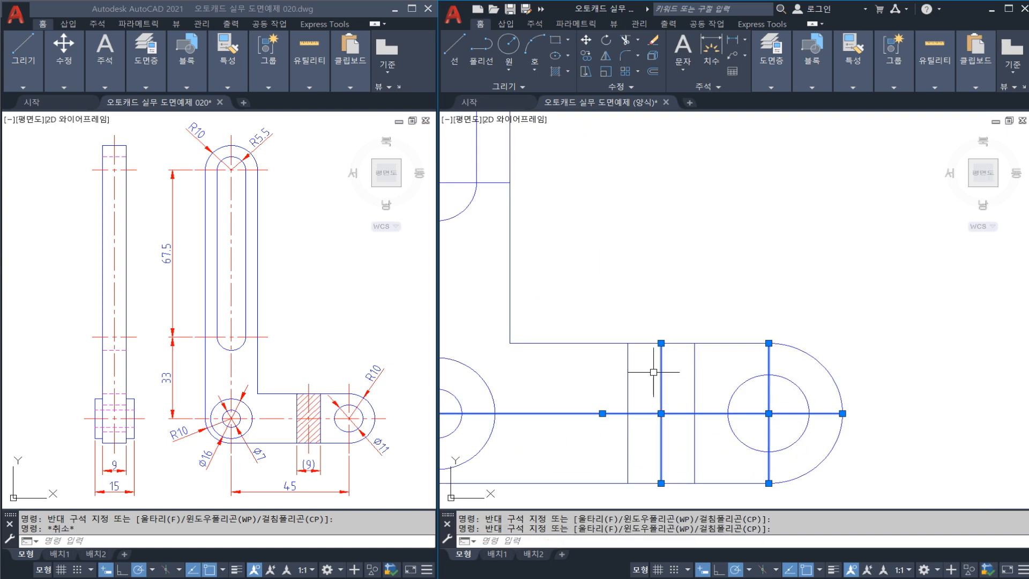
scroll(654, 370, "down", 2)
middle_click_drag(535, 374, 583, 398)
left_click(577, 353)
left_click(548, 338)
middle_click_drag(556, 246, 590, 337)
scroll(590, 337, "down", 2)
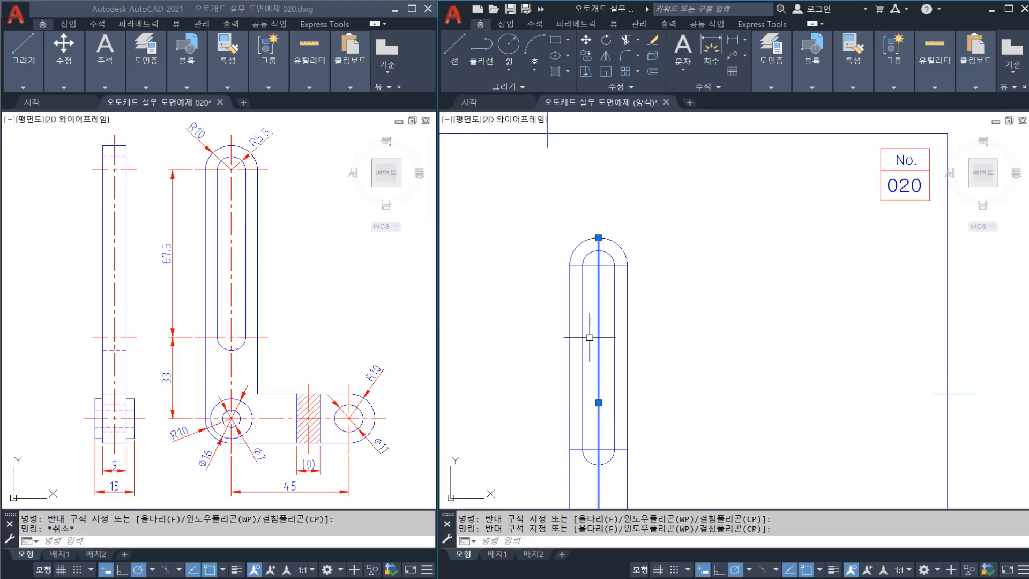
left_click(606, 265)
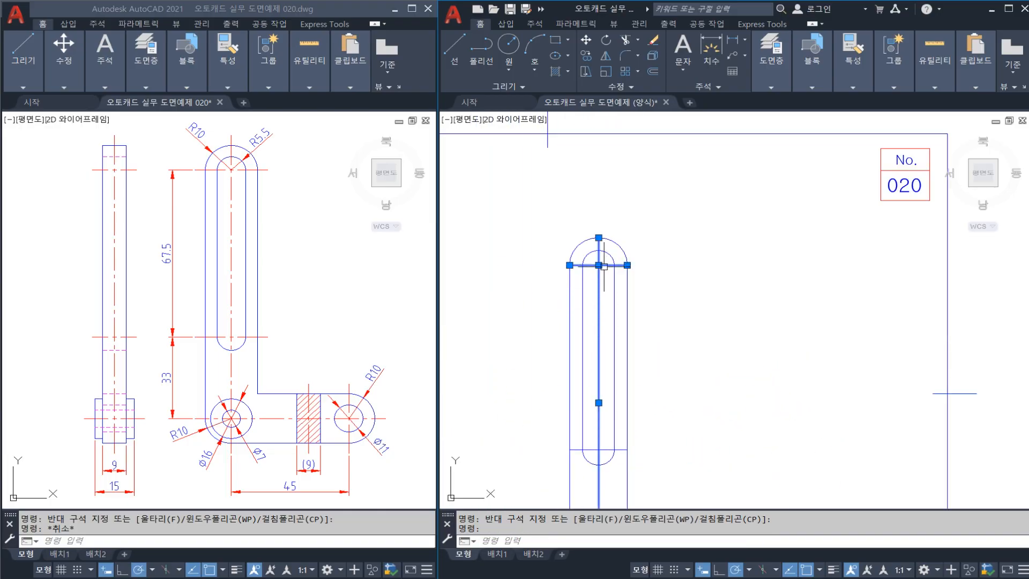
left_click(608, 448)
left_click(770, 63)
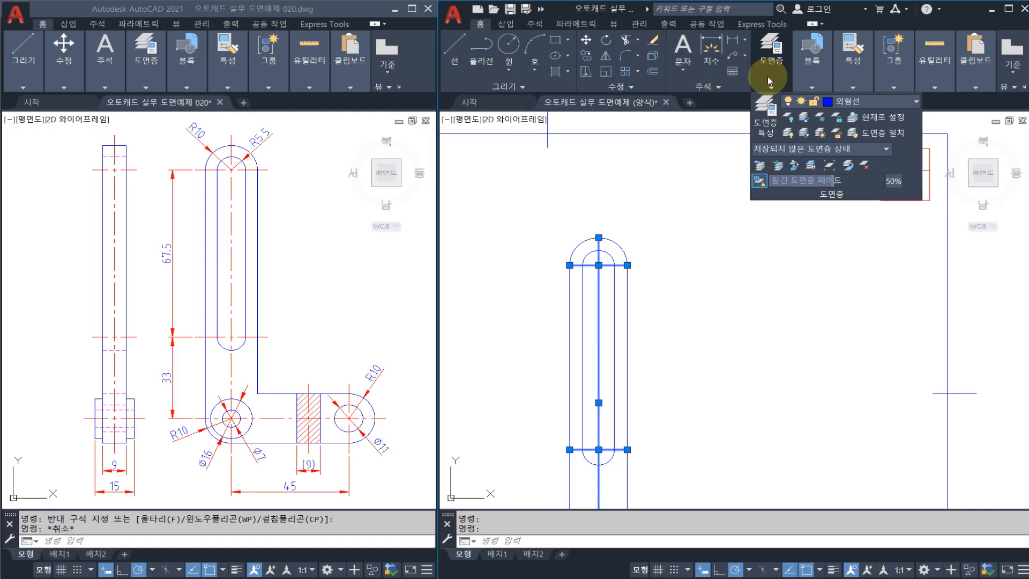
left_click(842, 109)
left_click(845, 238)
key("Escape")
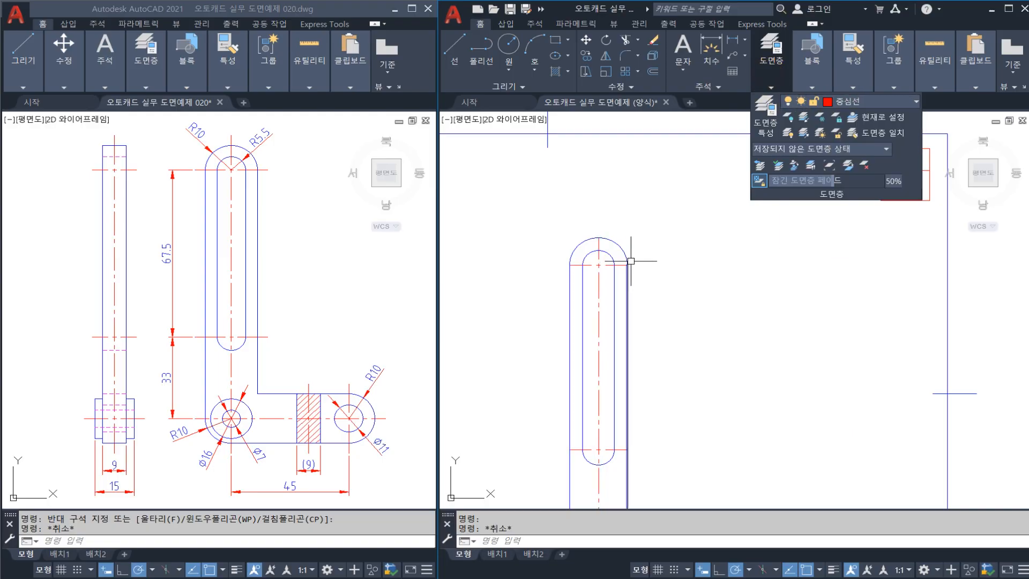
Step: Check the distance between the slot's two horizontal centre lines with a linear dimension, without placing it
scroll(741, 391, "down", 2)
middle_click_drag(740, 391, 648, 271)
scroll(648, 271, "up", 1)
scroll(573, 268, "up", 1)
middle_click_drag(554, 259, 586, 279)
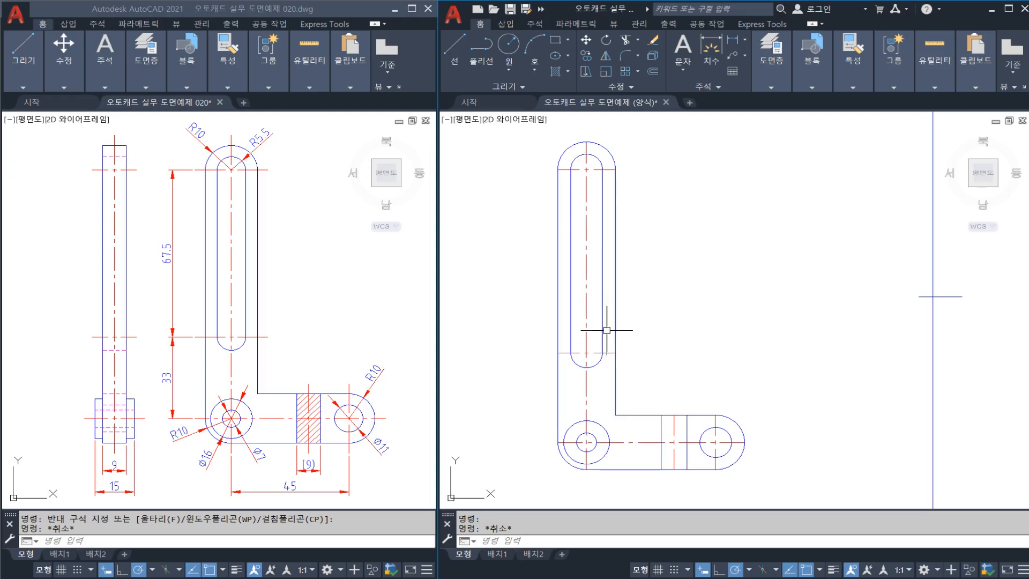
type("DLI")
key("Return")
left_click(616, 352)
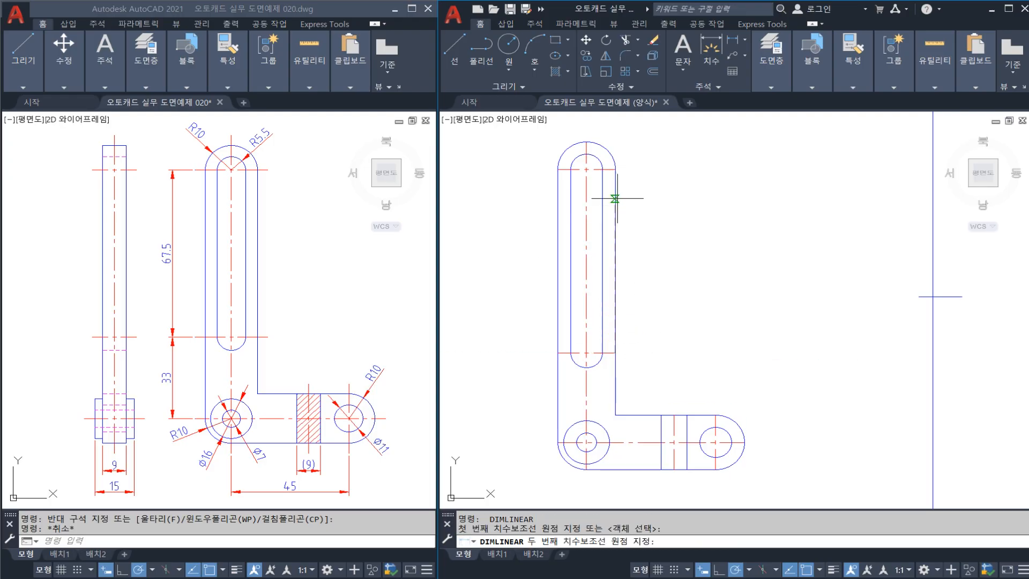
left_click(616, 170)
key("Escape")
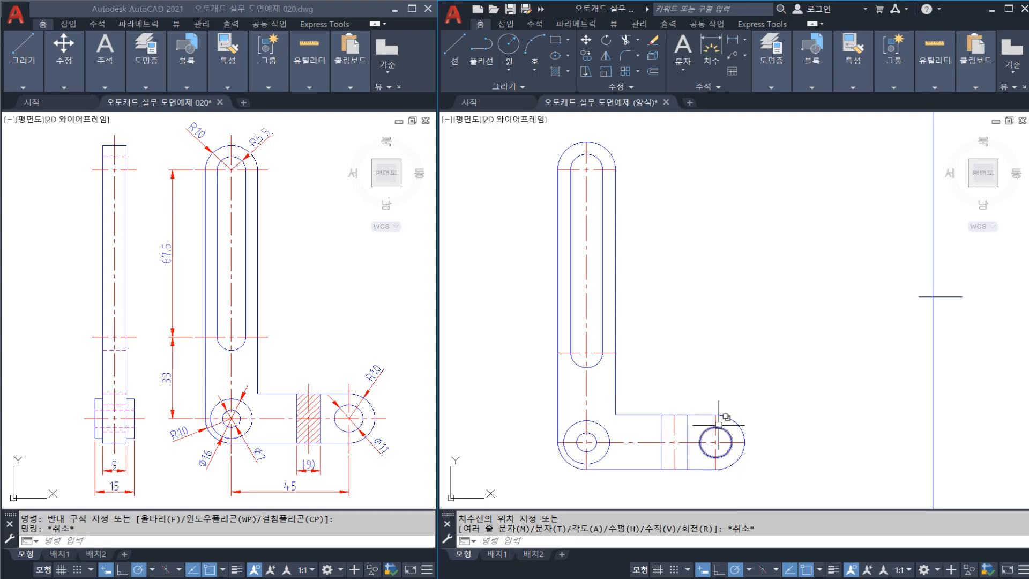
Step: Stretch the right-hand hole's vertical centre line above the arm's upper edge and its horizontal centre line past the rounded end
scroll(717, 421, "up", 2)
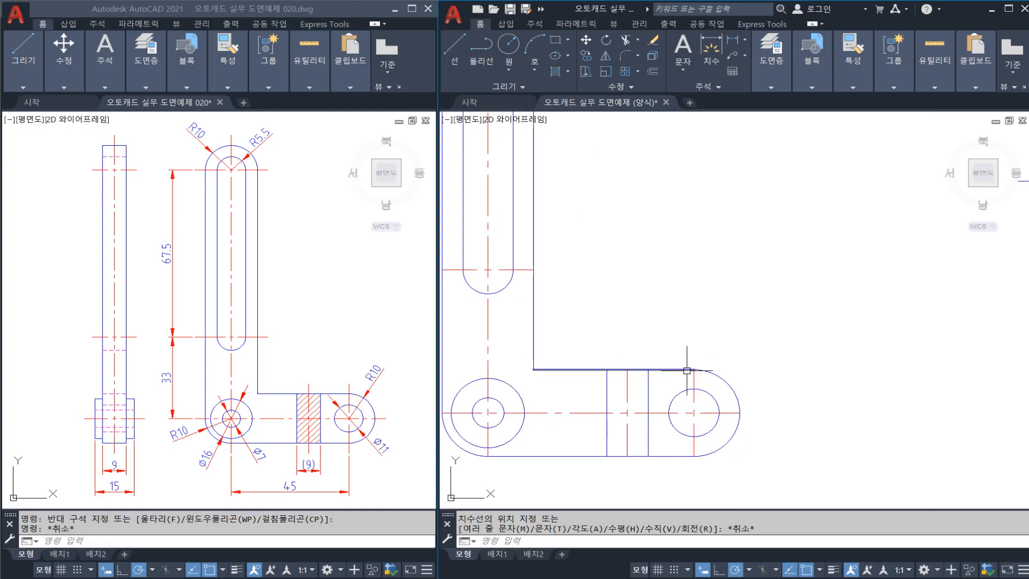
left_click(699, 372)
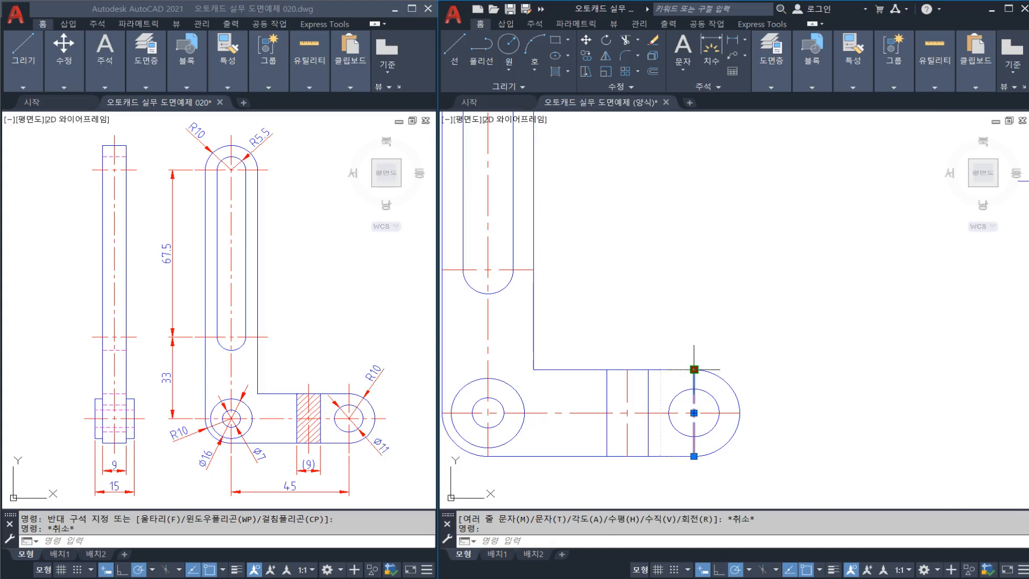
left_click(694, 370)
left_click(694, 355)
left_click(727, 414)
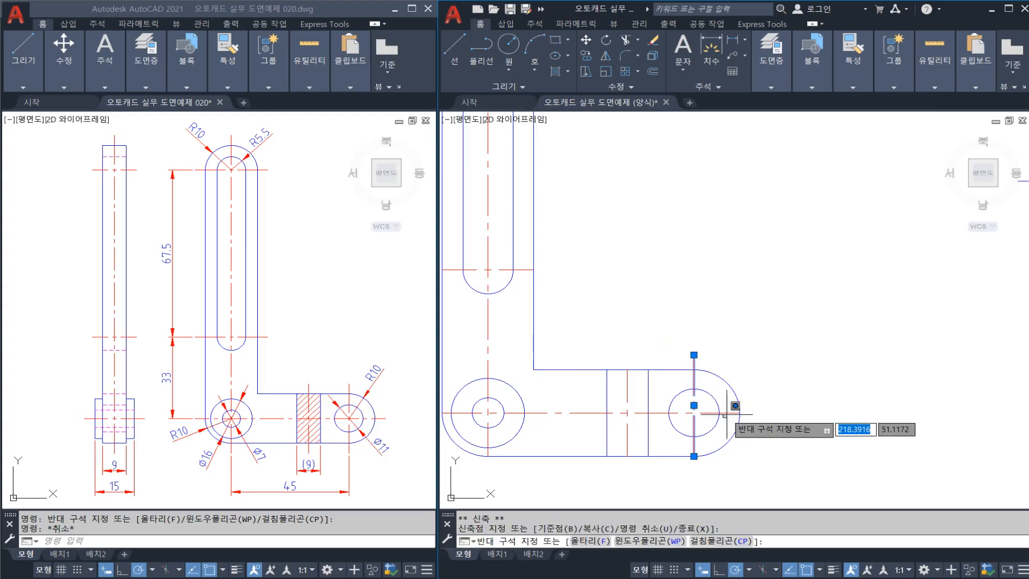
key("Escape")
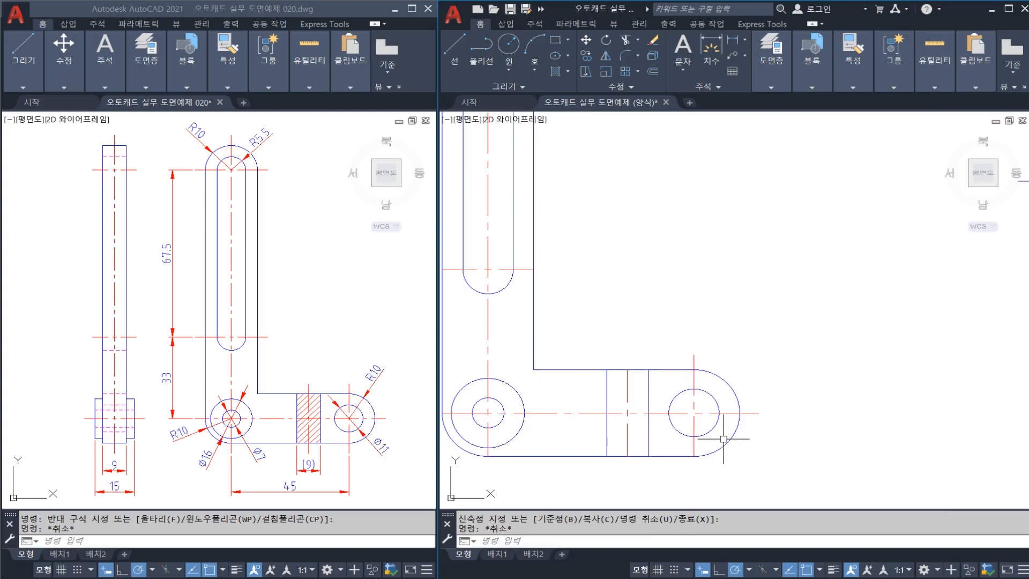
Step: Undo the stretching of the right-hand hole's vertical and horizontal centre lines
key("ctrl+z")
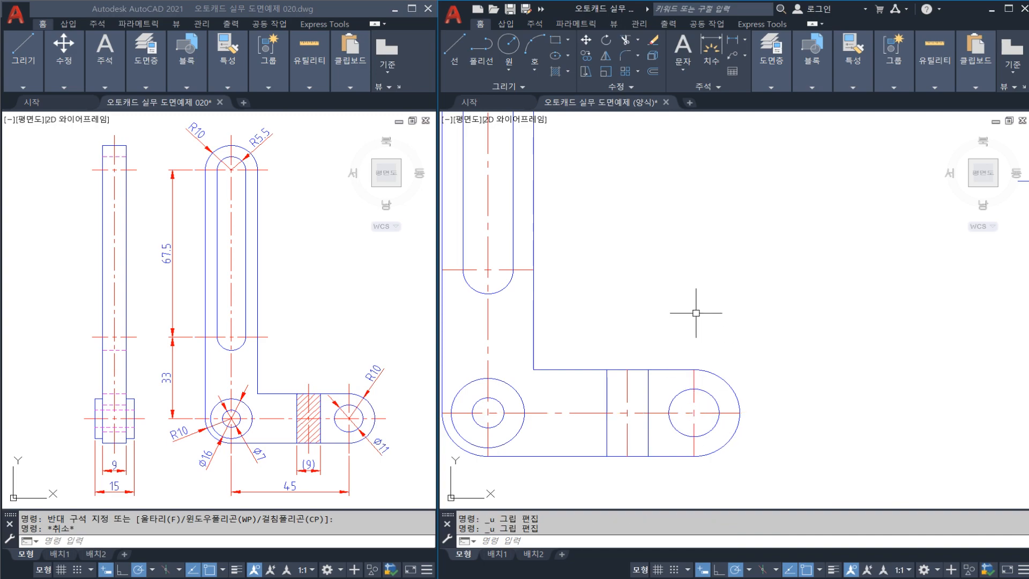
left_click(694, 369)
key("Escape")
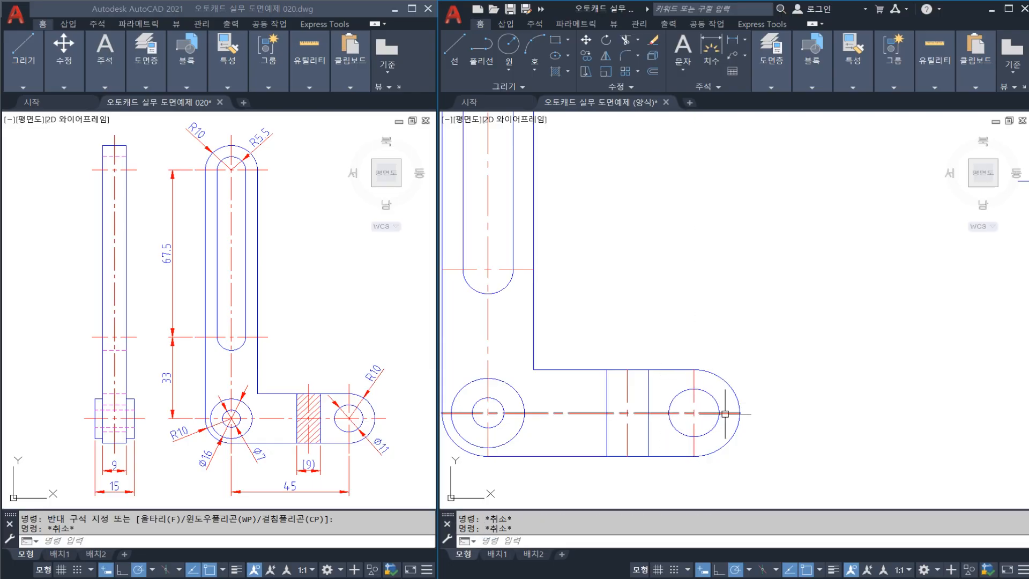
key("ctrl+z")
Step: Grip-stretch the right-hand hole's vertical centre line above the arm's upper edge and its horizontal centre line past the rounded end
left_click(719, 421)
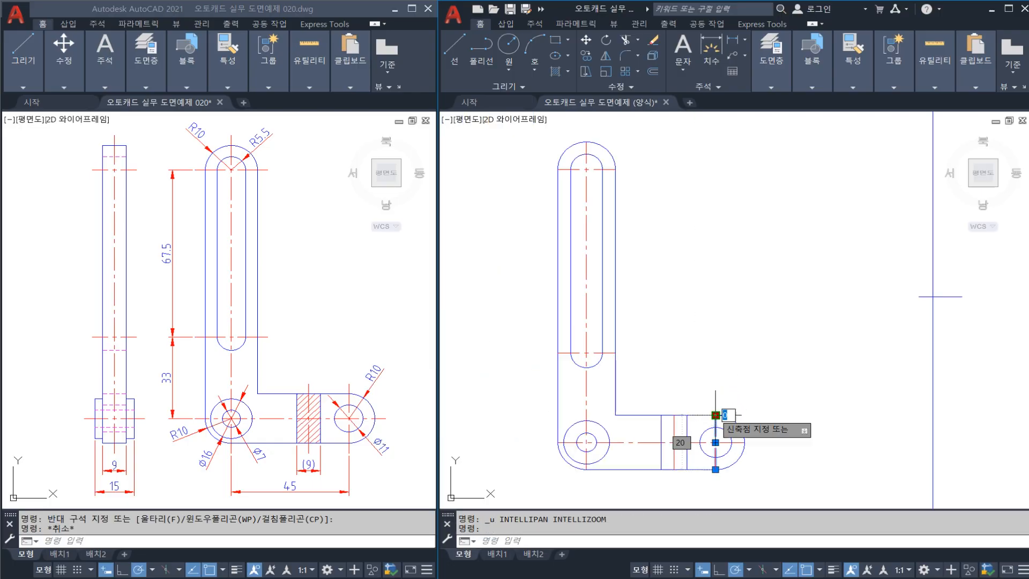
left_click(717, 416)
key("Escape")
scroll(749, 450, "up", 2)
left_click(752, 440)
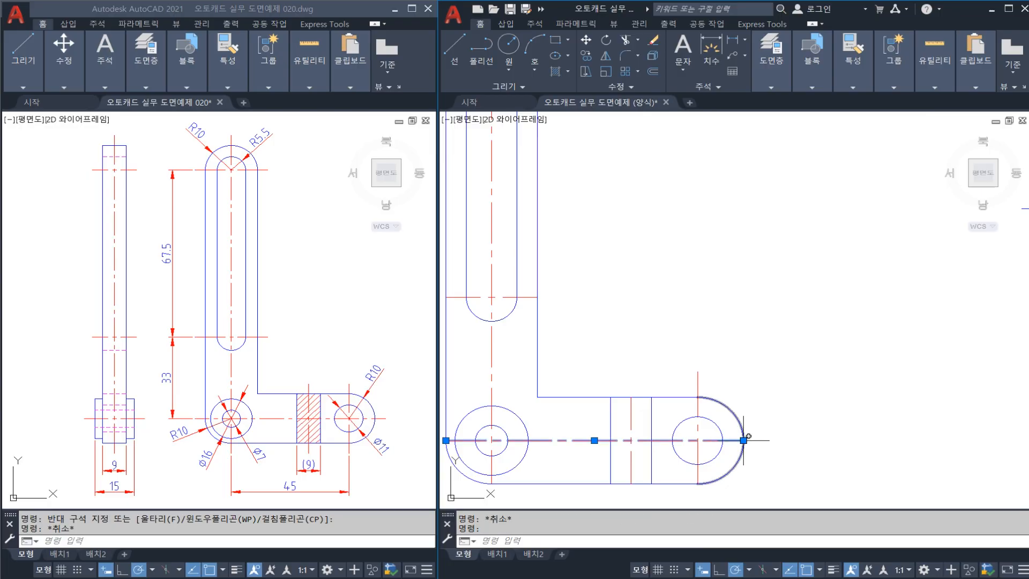
left_click(755, 440)
key("Escape")
middle_click_drag(715, 452, 718, 413)
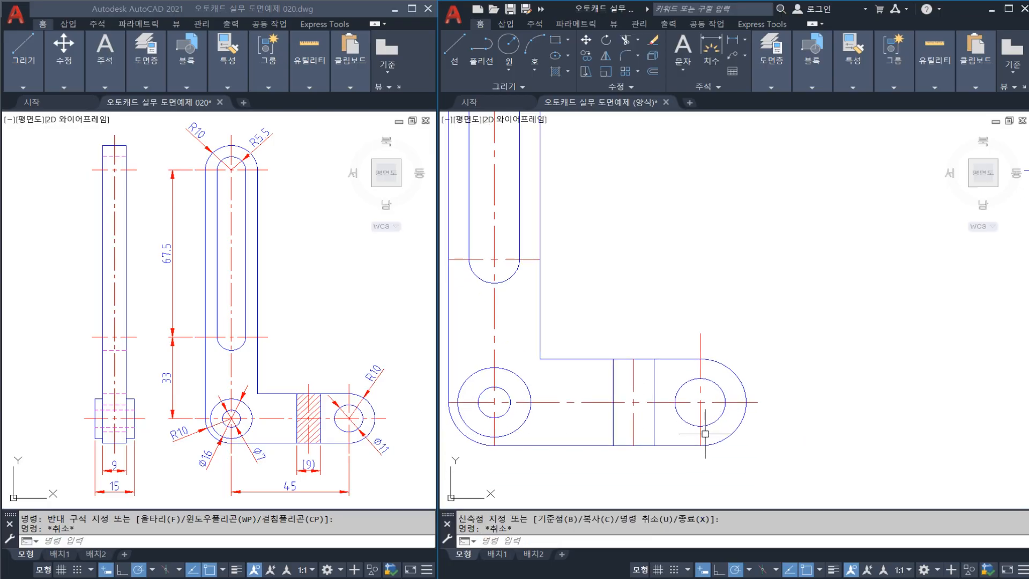
left_click(700, 426)
left_click(700, 445)
scroll(700, 442, "up", 3)
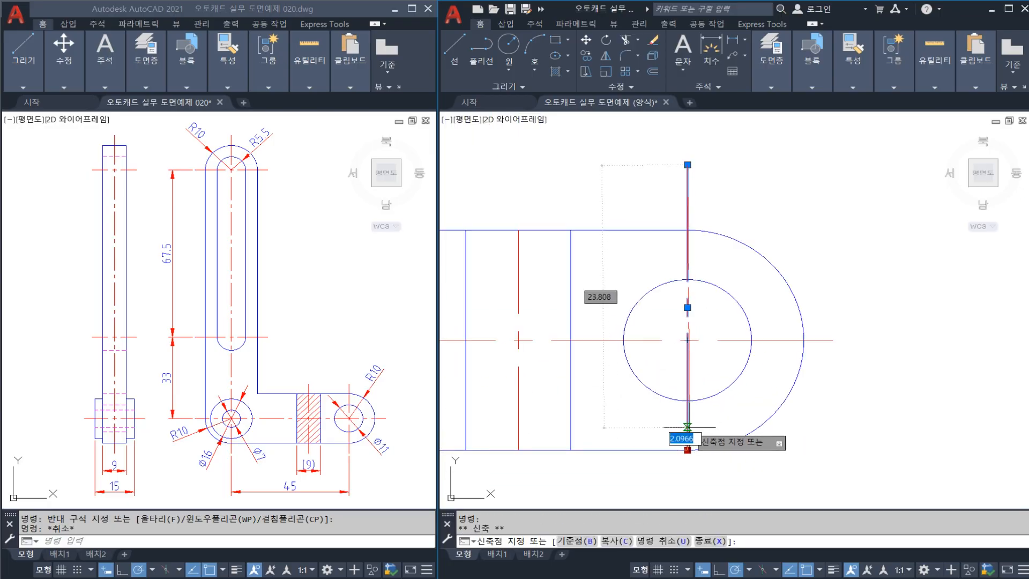
key("Escape")
scroll(692, 450, "down", 3)
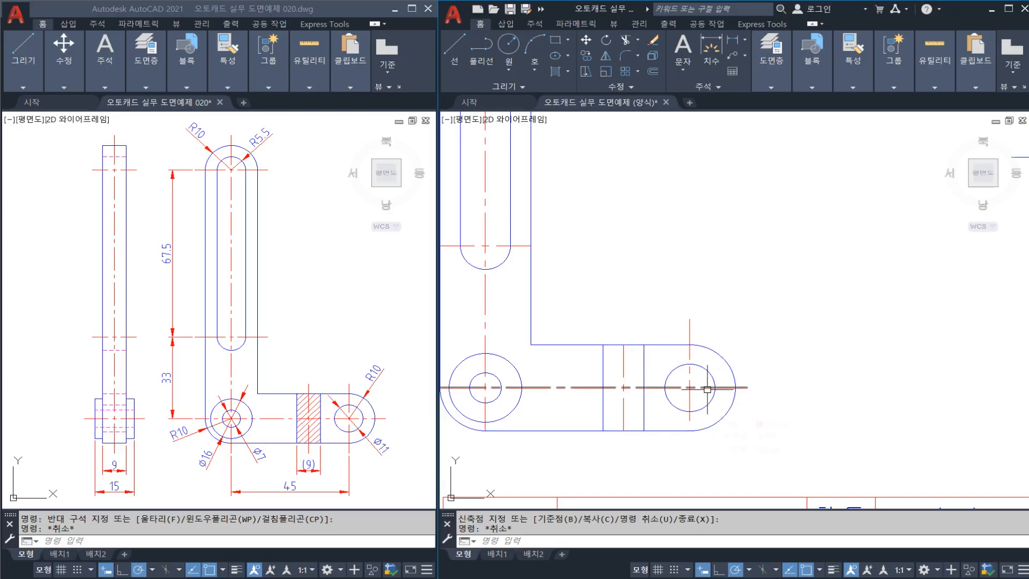
key("Escape")
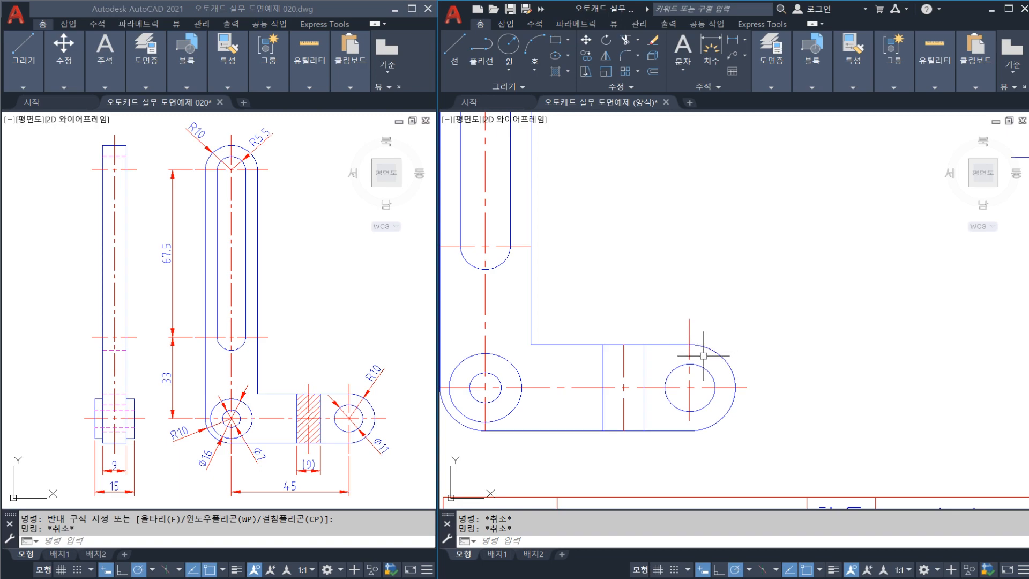
Step: Undo the grip stretches of the right-hand hole's two centre lines
scroll(724, 422, "up", 4)
key("ctrl+z")
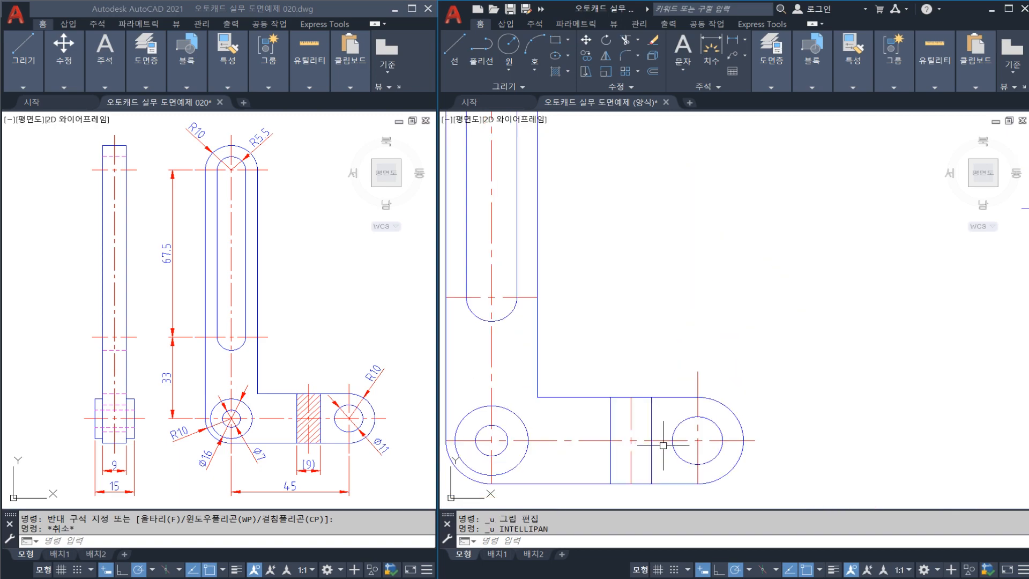
scroll(691, 437, "down", 2)
key("ctrl+z")
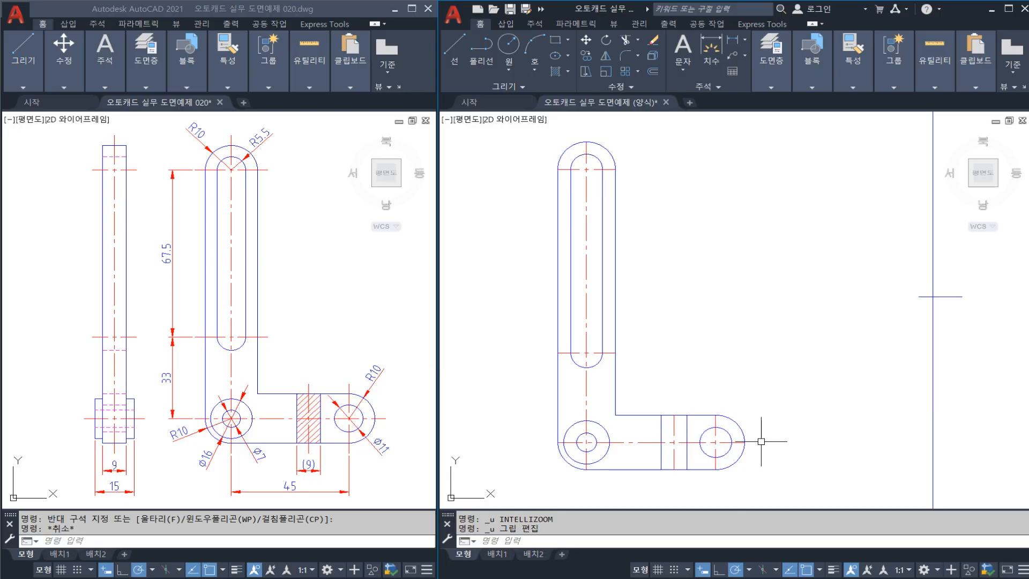
key("Escape")
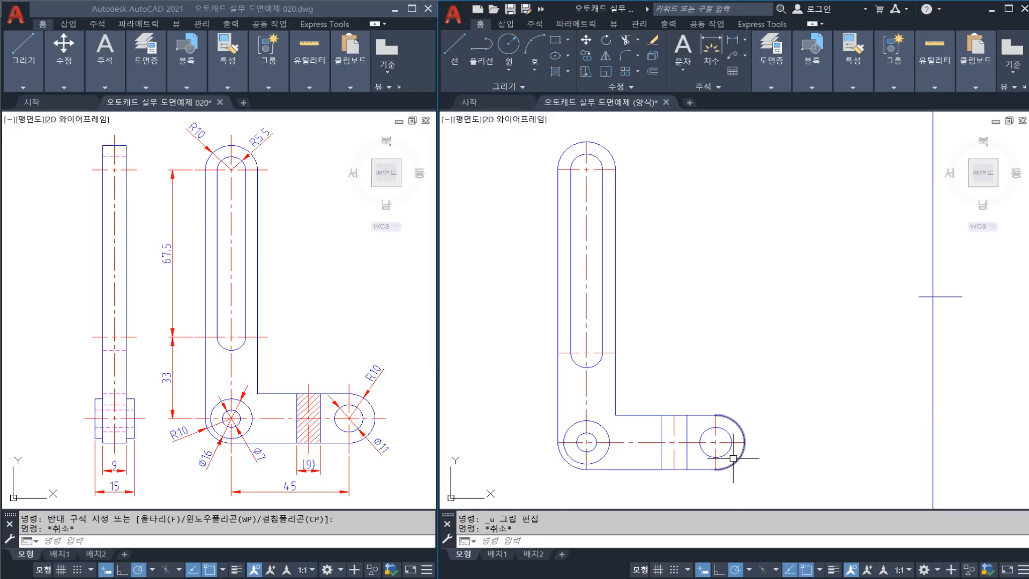
Step: Use LENGTHEN with a delta (DE) of 4 to extend the right-hand hole's vertical centre line at both ends and its horizontal centre line at the right end
middle_click_drag(740, 446, 724, 426)
scroll(711, 430, "up", 3)
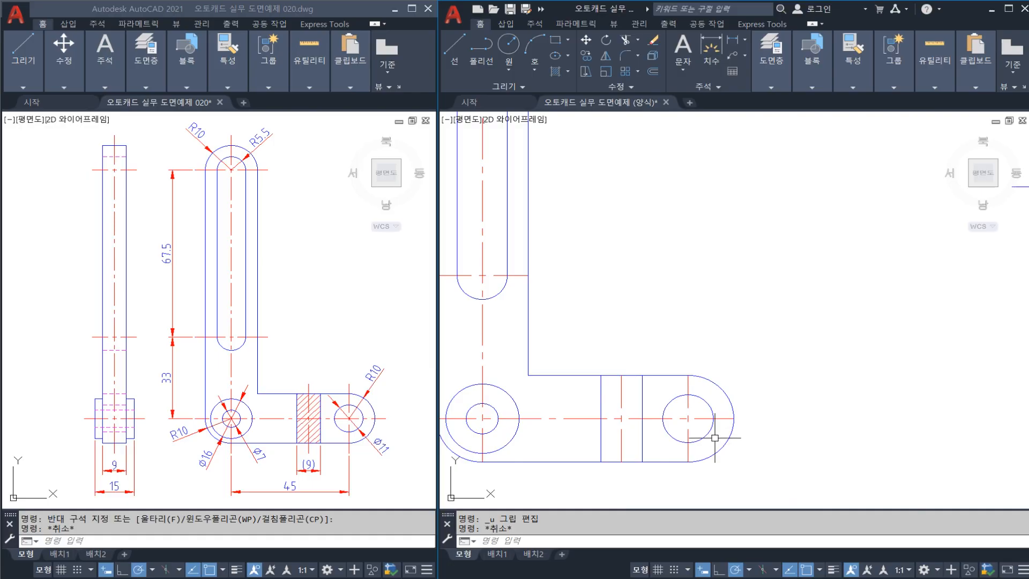
type("G")
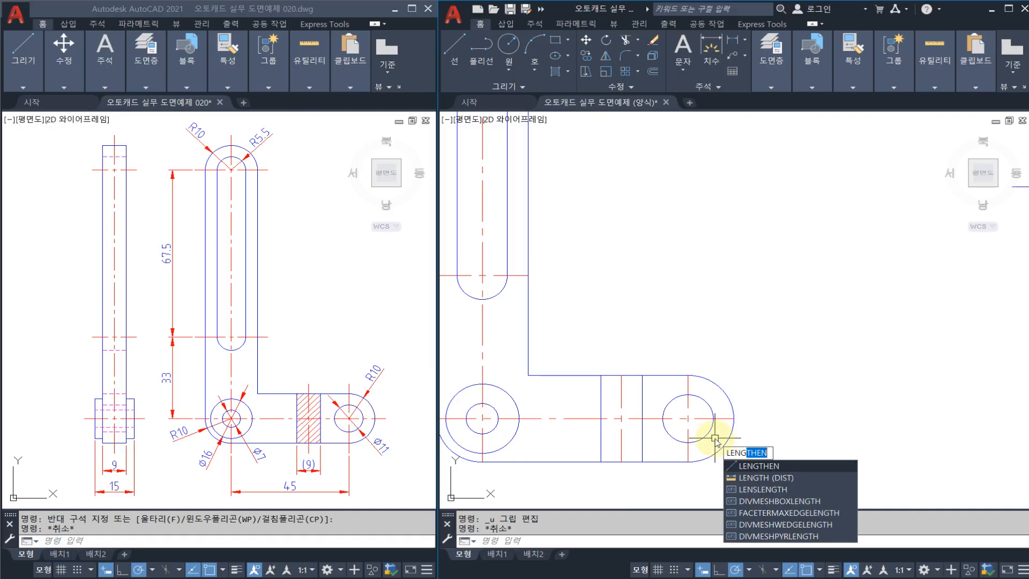
key("Return")
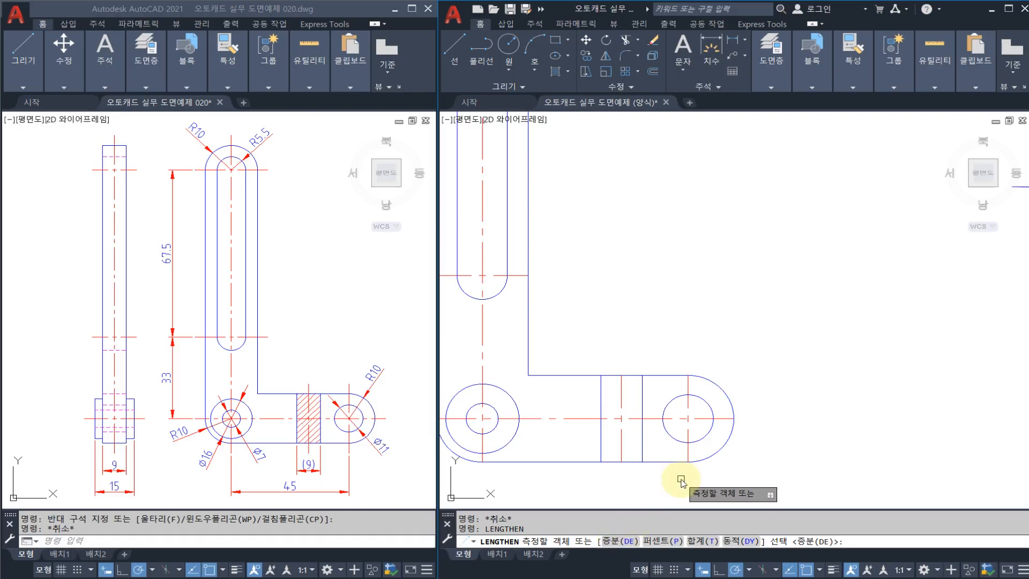
type("DE")
key("Return")
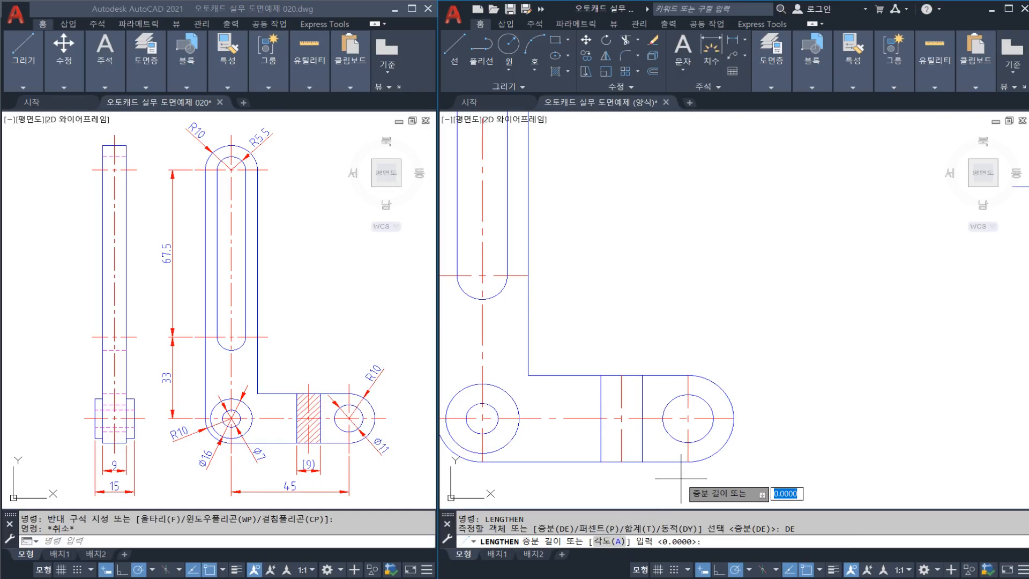
type("4")
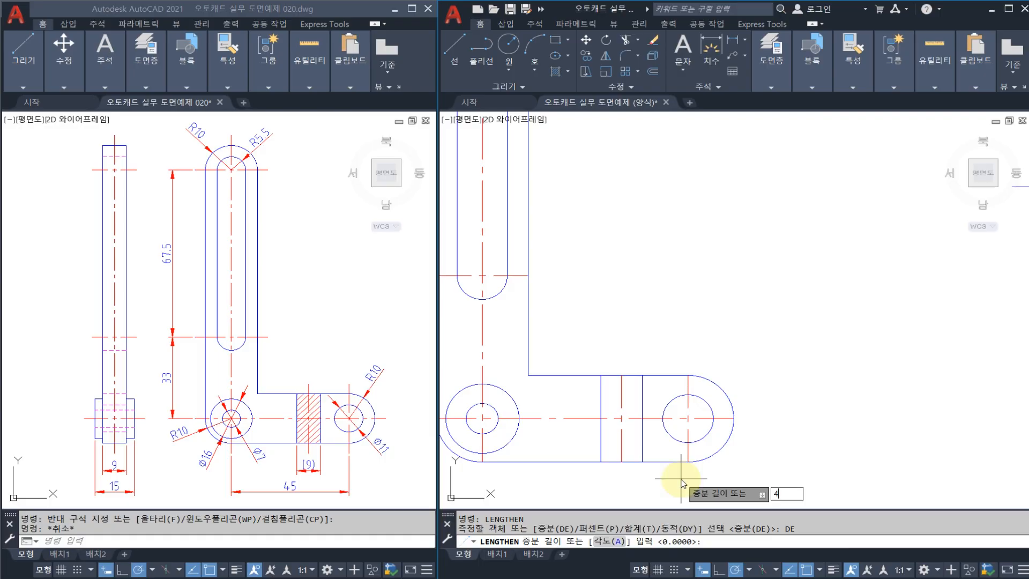
key("Return")
scroll(681, 478, "up", 2)
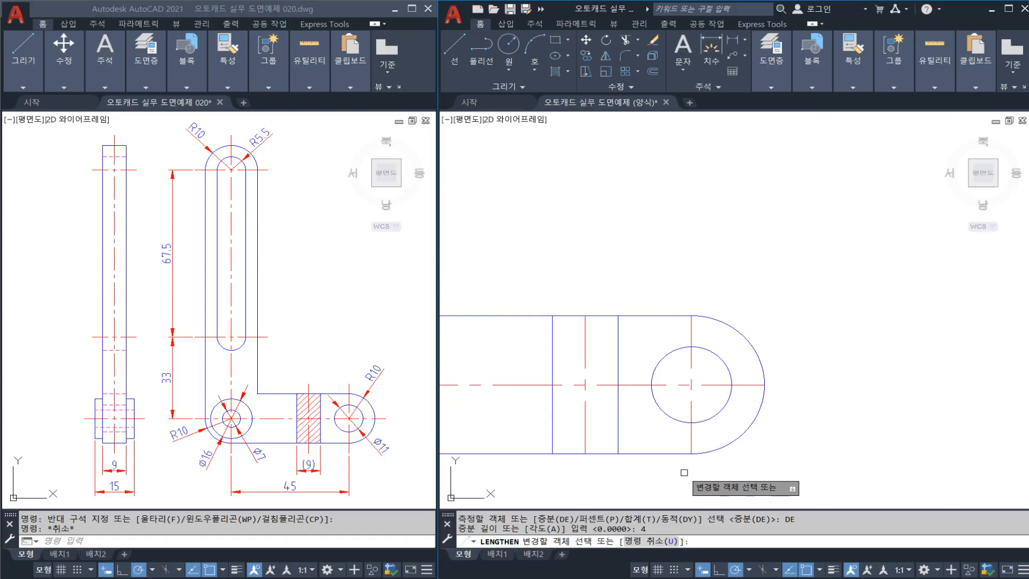
left_click(692, 323)
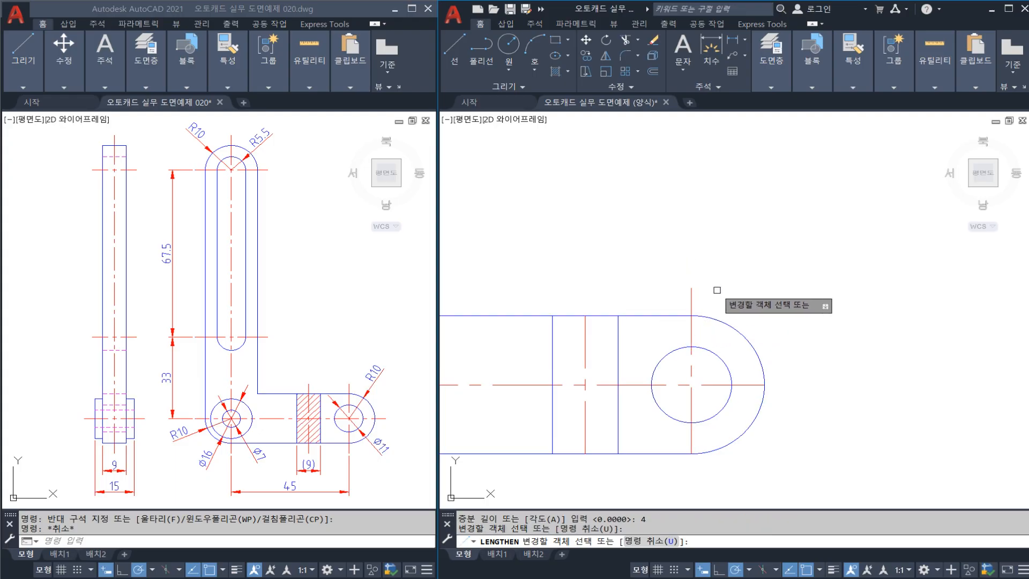
left_click(753, 385)
left_click(691, 442)
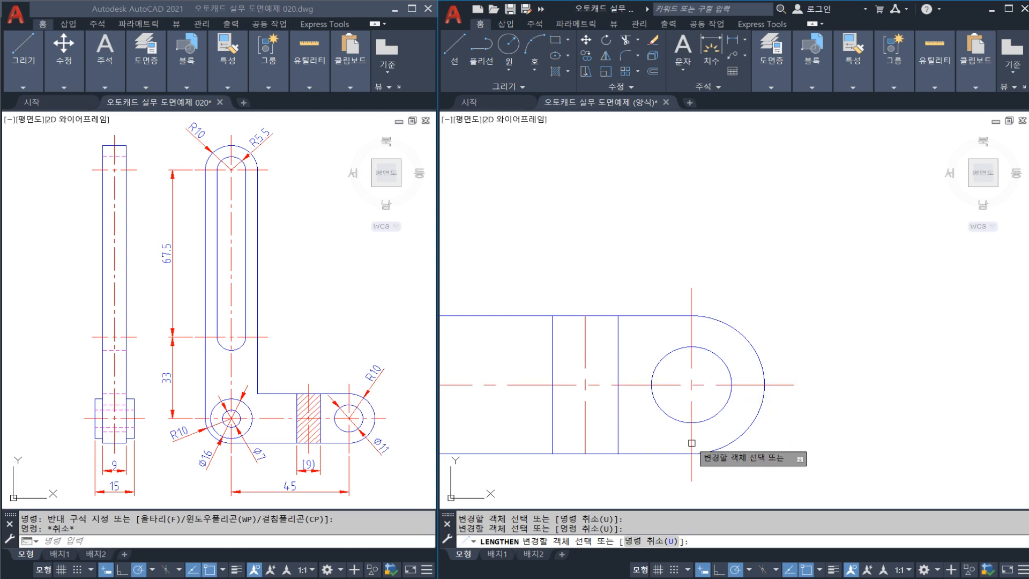
key("Escape")
Step: Add linear dimensions for the hole centre lines' overhangs above the arm's upper edge and beyond the rounded end
type("dli")
key("space")
left_click(691, 319)
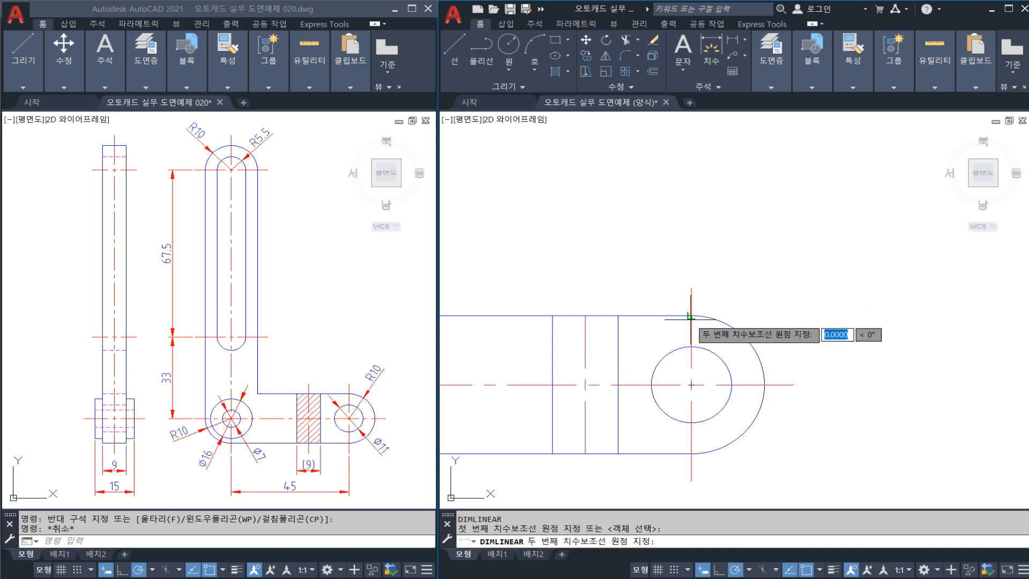
left_click(691, 288)
left_click(771, 343)
key("space")
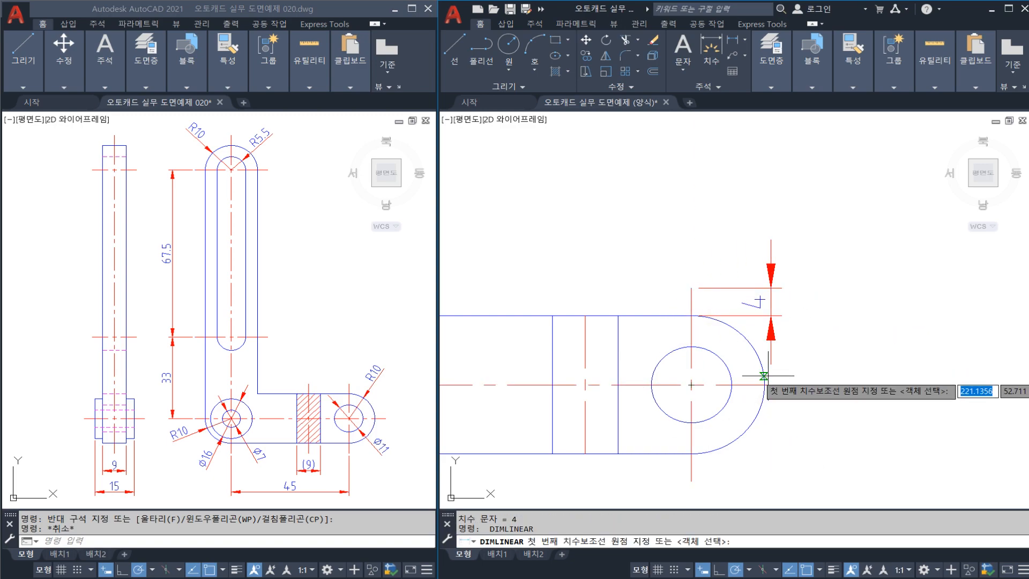
left_click(764, 385)
left_click(793, 385)
left_click(769, 436)
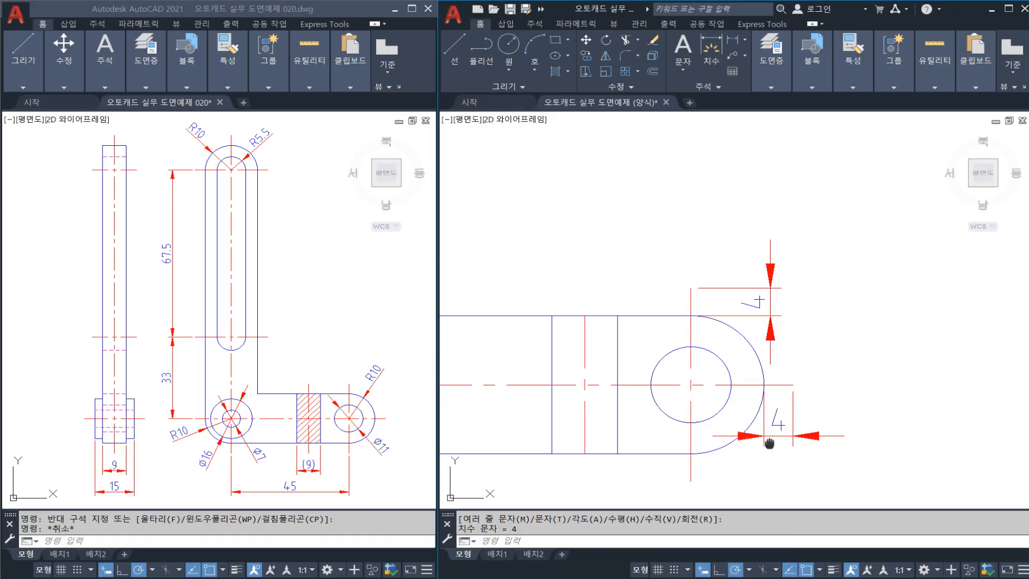
Step: Add a linear dimension for the vertical centre line's overhang below the arm's lower edge
middle_click_drag(770, 443, 795, 363)
key("Escape")
key("space")
left_click(716, 401)
left_click(716, 373)
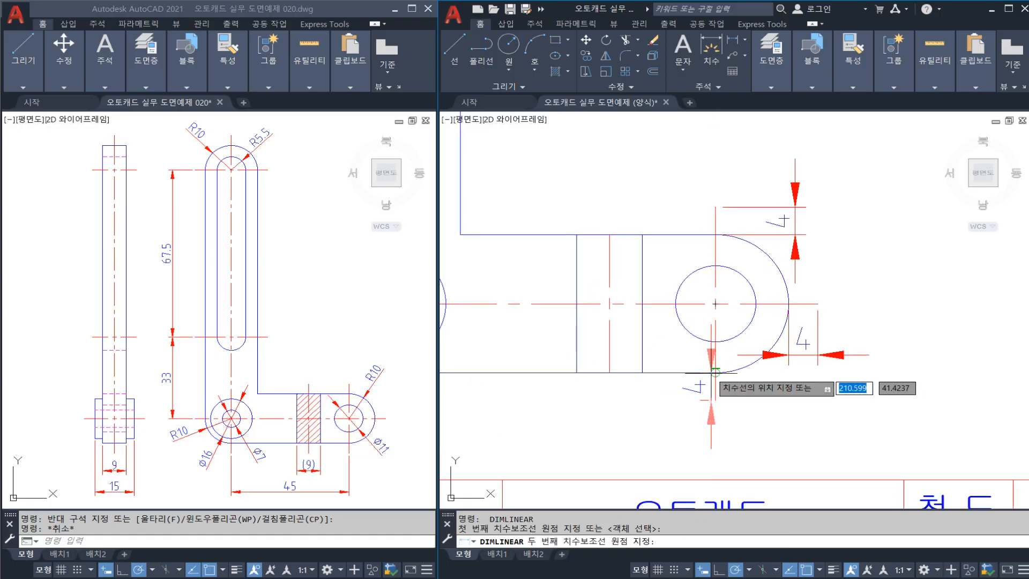
left_click(662, 387)
key("Escape")
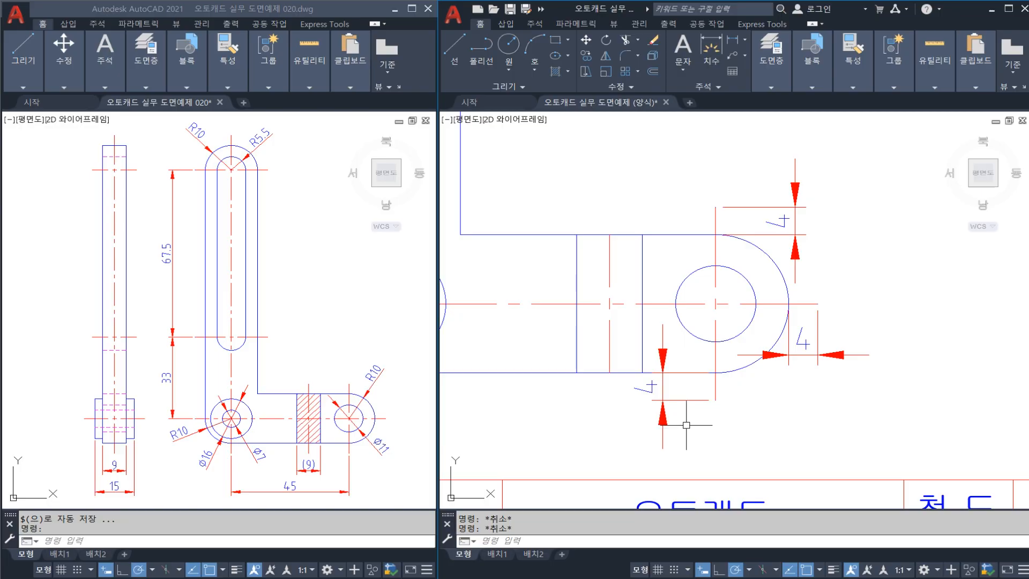
Step: Erase the three overhang dimensions around the right-hand hole
left_click(686, 425)
left_click(646, 351)
left_click(836, 399)
left_click(813, 336)
key("Delete")
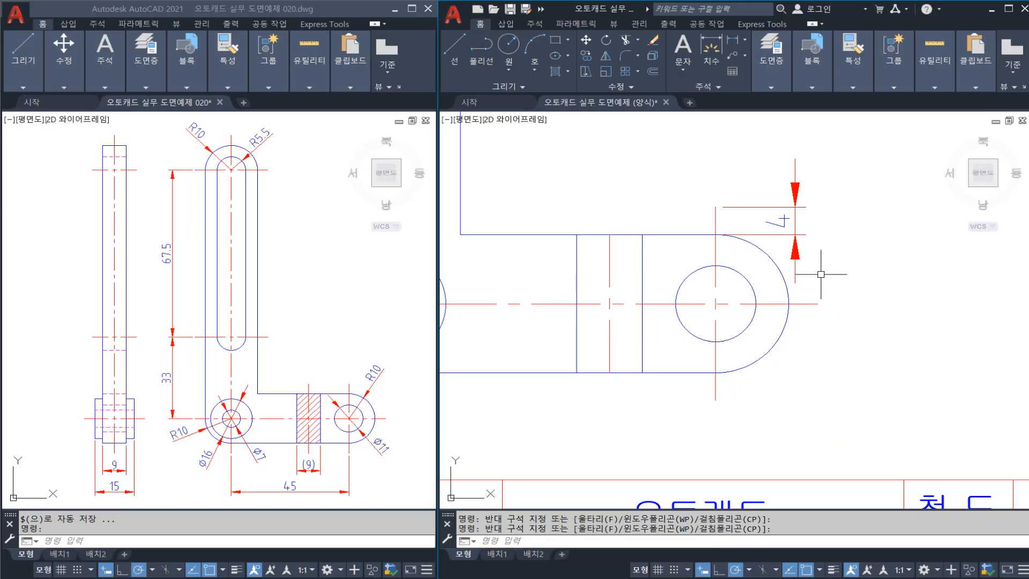
left_click(829, 246)
left_click(777, 191)
type("e")
key("space")
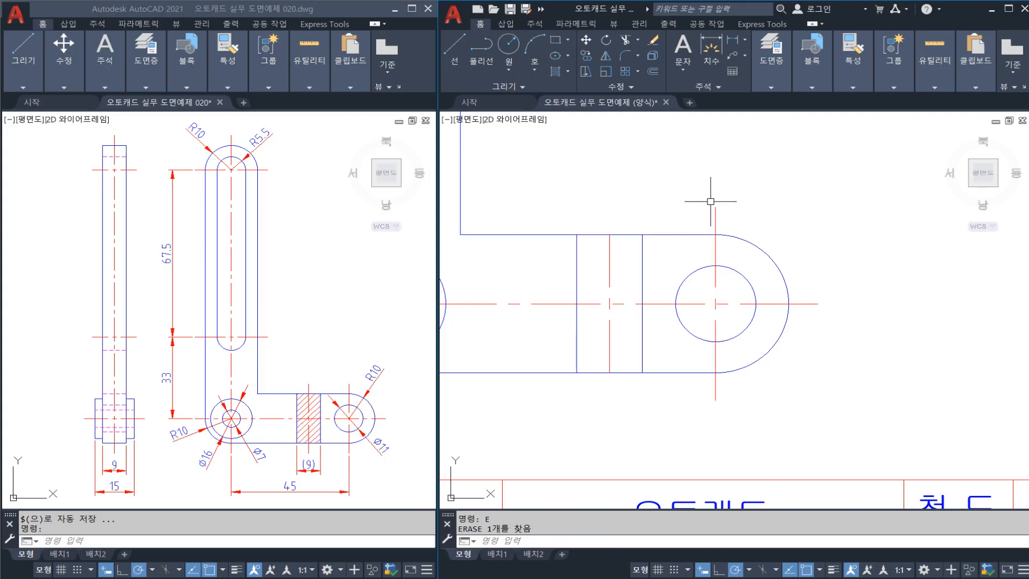
Step: Lengthen the 9 mm section's vertical centre line by a delta of 4 at both ends
key("Escape")
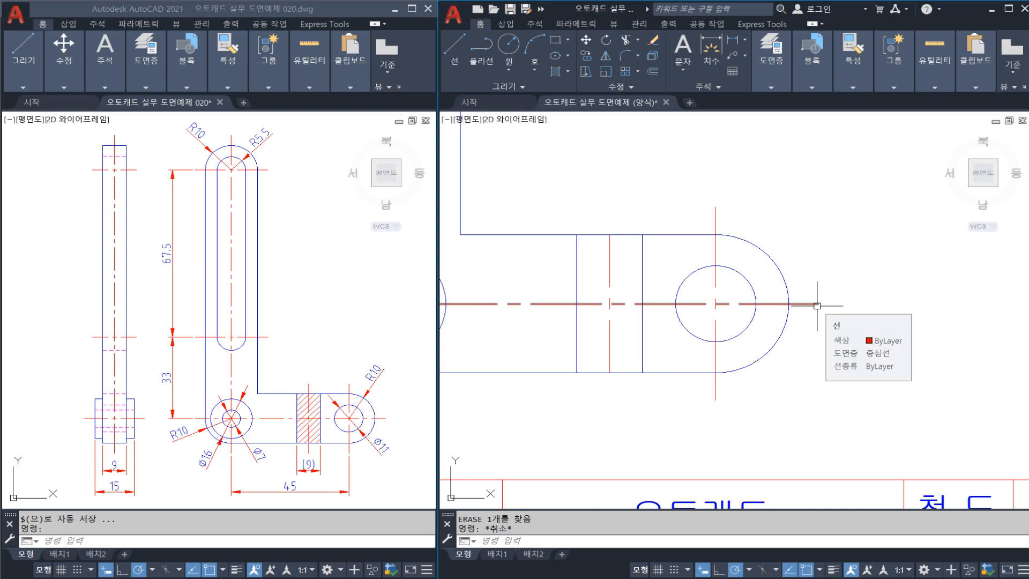
key("Escape")
middle_click_drag(608, 256, 670, 278)
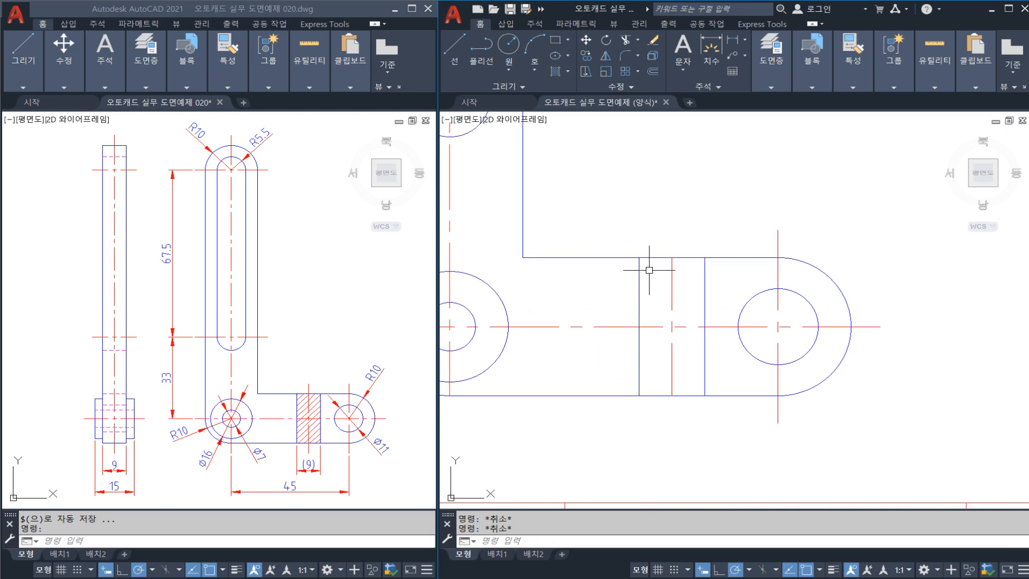
key("Return")
key("Return")
key("Return")
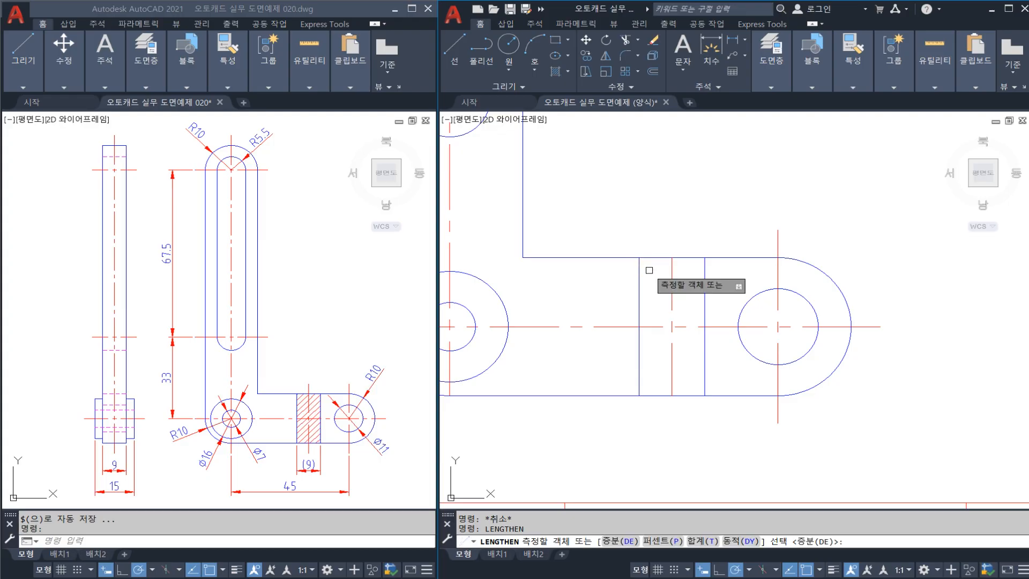
left_click(672, 266)
left_click(676, 393)
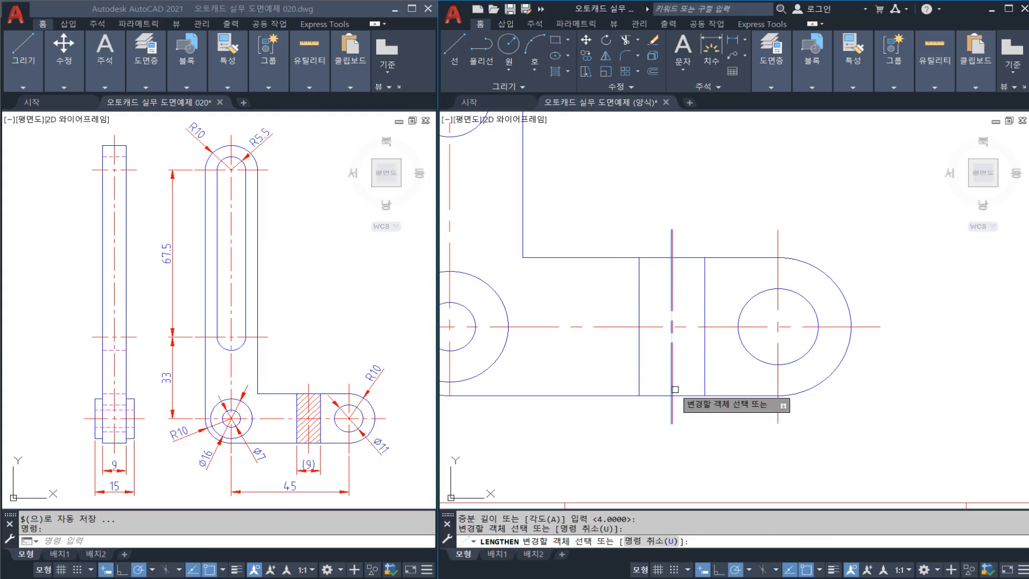
Step: Lengthen the lower-left boss's vertical centre line by 4 at its lower end and the horizontal one by 4 at its left end
scroll(643, 375, "down", 2)
scroll(622, 389, "up", 2)
left_click(636, 388)
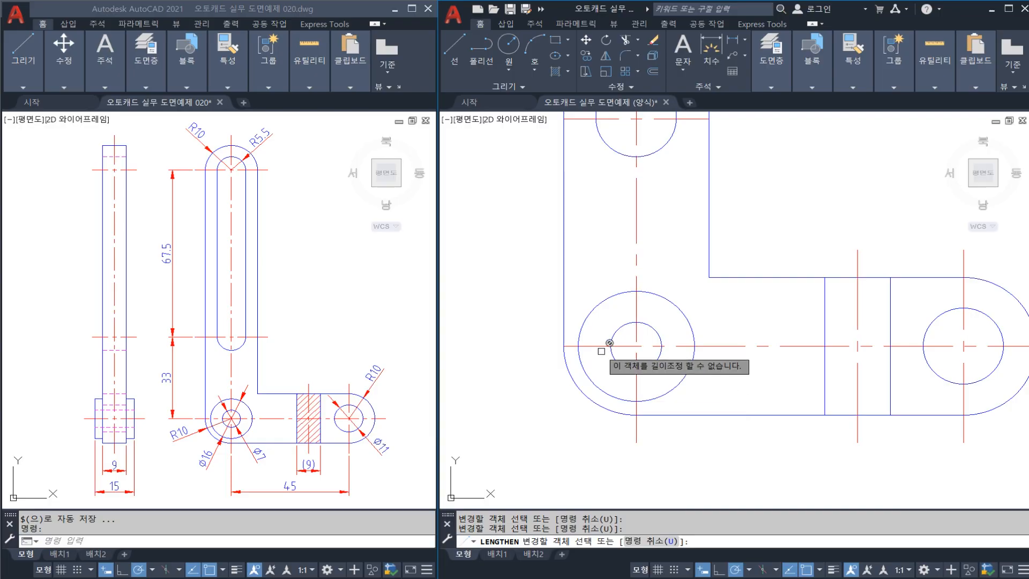
left_click(591, 346)
Step: Lengthen the slot's lower horizontal centre line by 4 at both ends
scroll(595, 342, "down", 1)
middle_click_drag(645, 214, 645, 293)
left_click(651, 281)
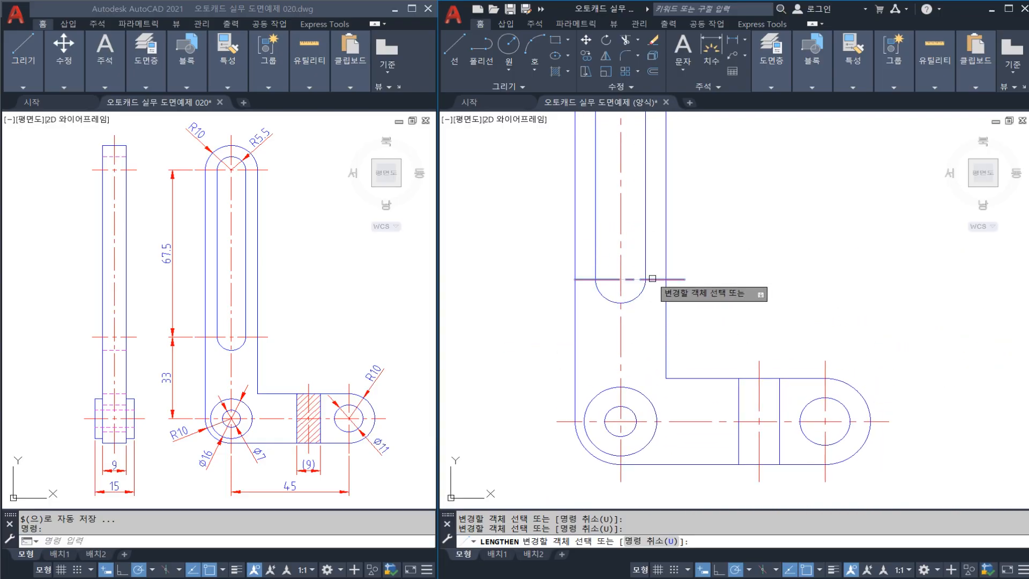
left_click(584, 280)
Step: Lengthen the slot's vertical centre line by 4 at its upper end and the upper horizontal centre line by 4 at both ends
scroll(587, 274, "down", 2)
scroll(595, 247, "up", 4)
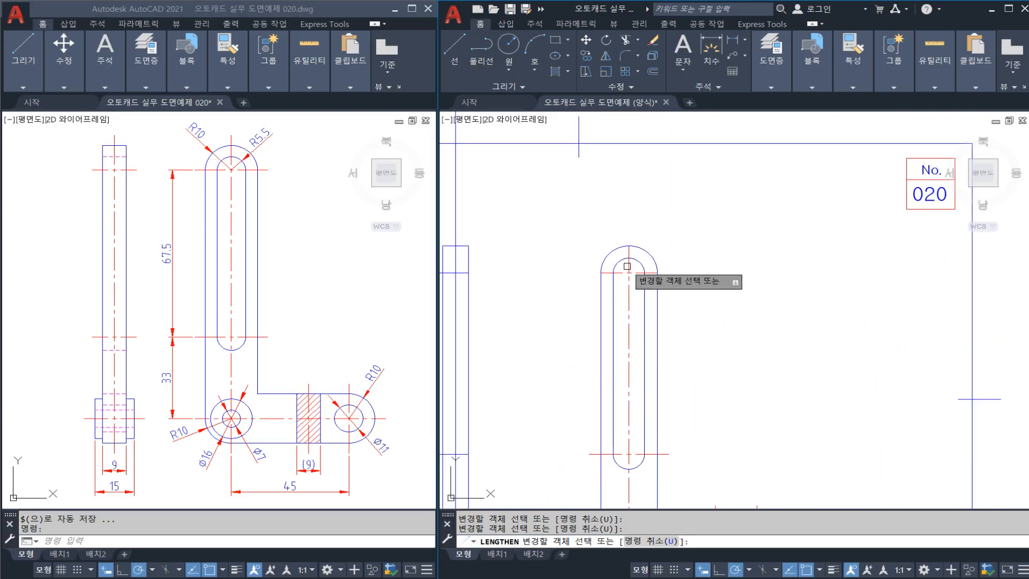
left_click(676, 296)
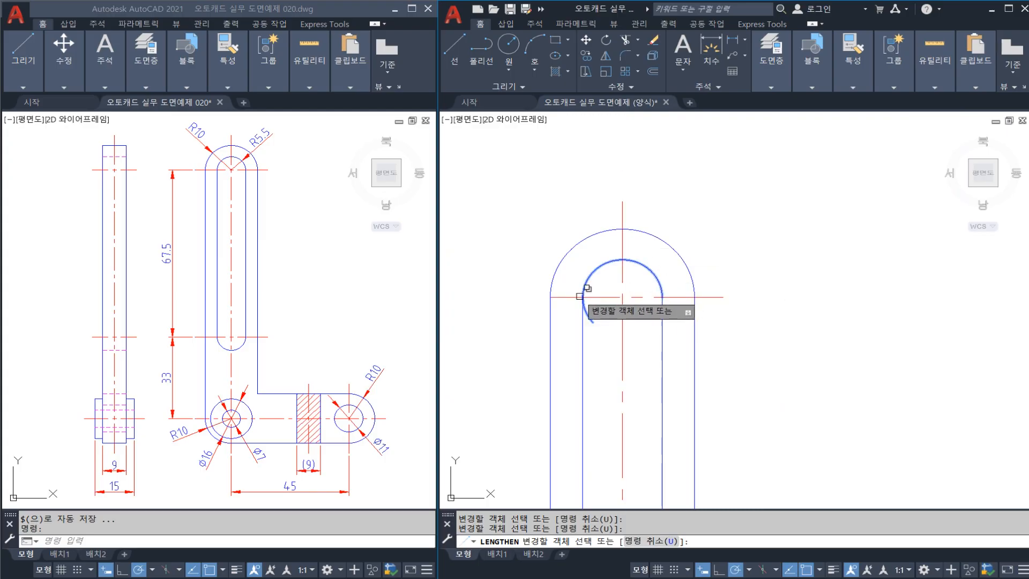
left_click(567, 297)
key("Escape")
scroll(632, 255, "down", 2)
mouse_move(695, 344)
middle_mouse_down()
mouse_move(669, 313)
mouse_move(655, 249)
middle_mouse_up()
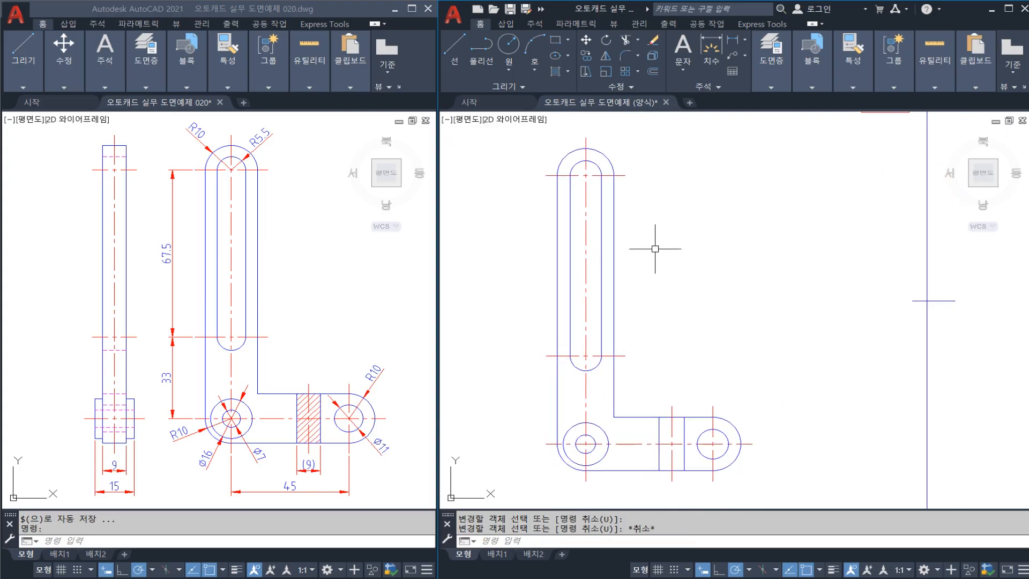
Step: Save the drawing and hatch all four quarters of the front view's 9 mm section with the ANSI31 pattern
key("ctrl+s")
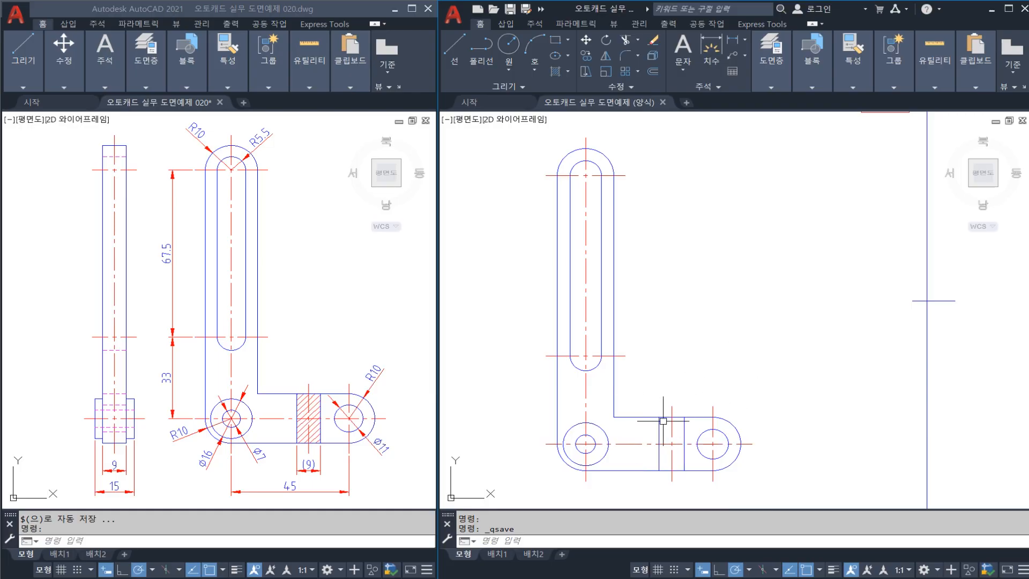
middle_click_drag(644, 436, 659, 393)
type("h")
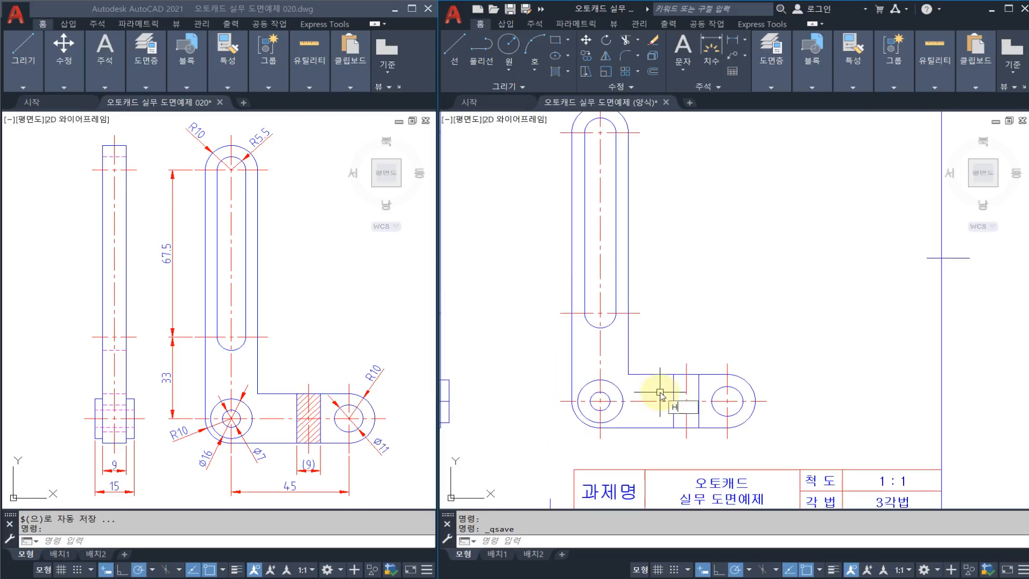
key("Return")
scroll(670, 407, "up", 2)
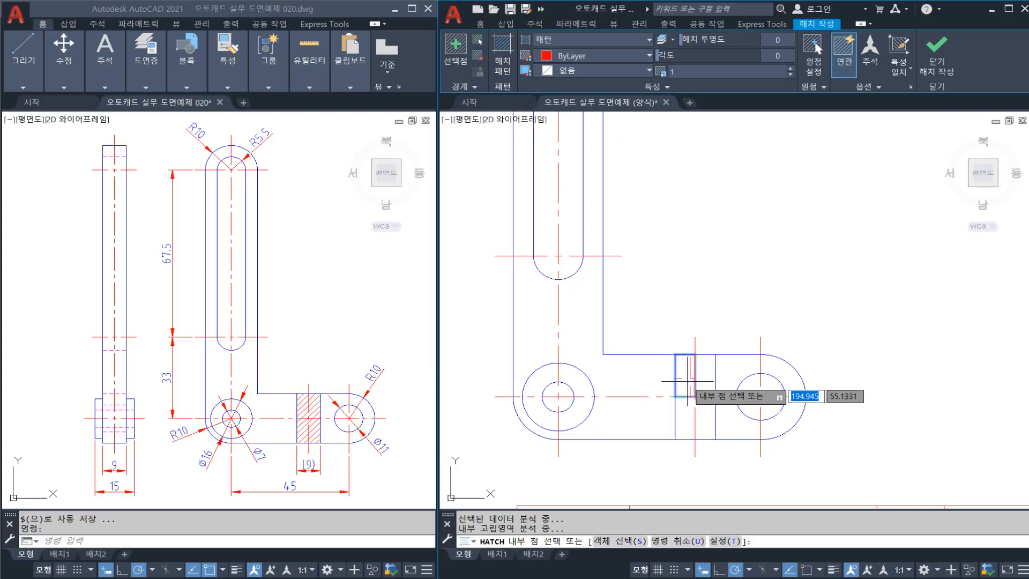
left_click(705, 415)
left_click(685, 416)
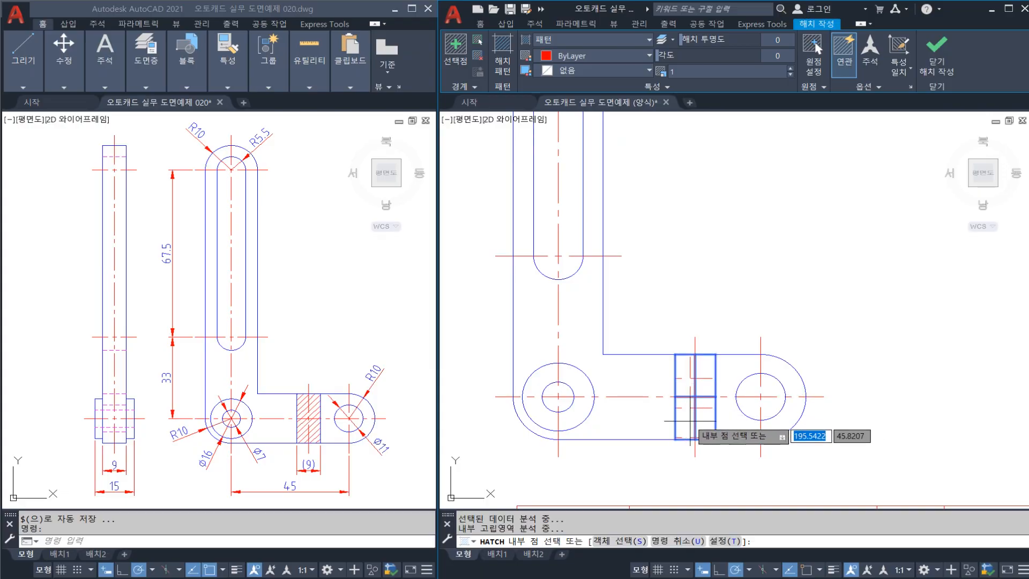
left_click(511, 62)
left_click(615, 99)
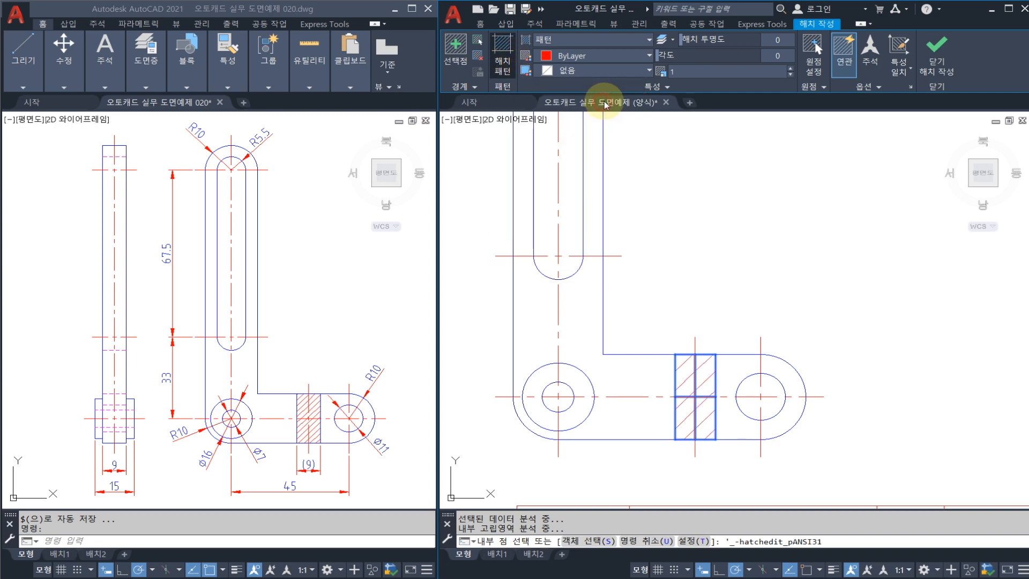
Step: Set the section hatch's scale to 0.5, finish the hatch and save the drawing
left_click(683, 71)
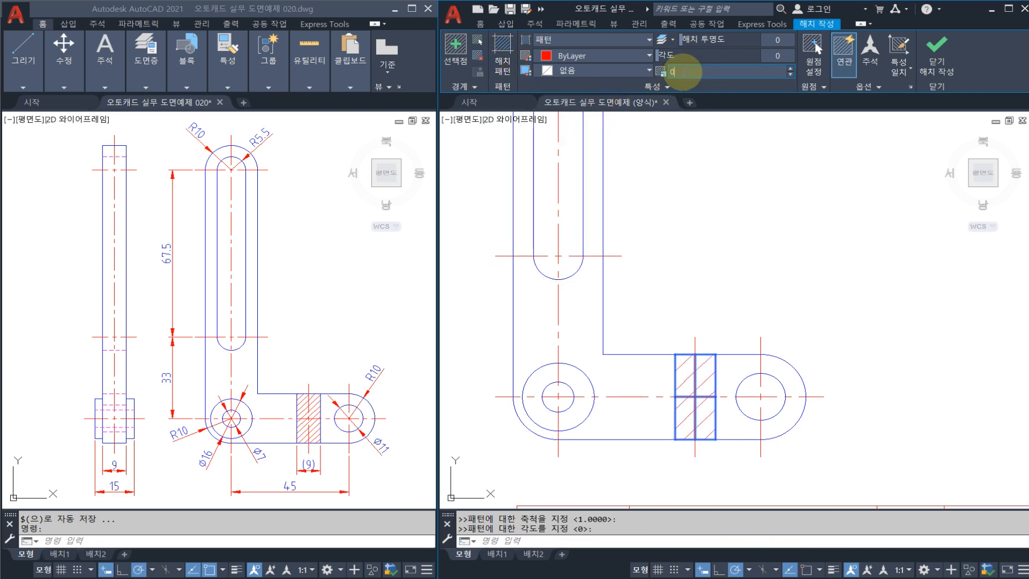
key("Return")
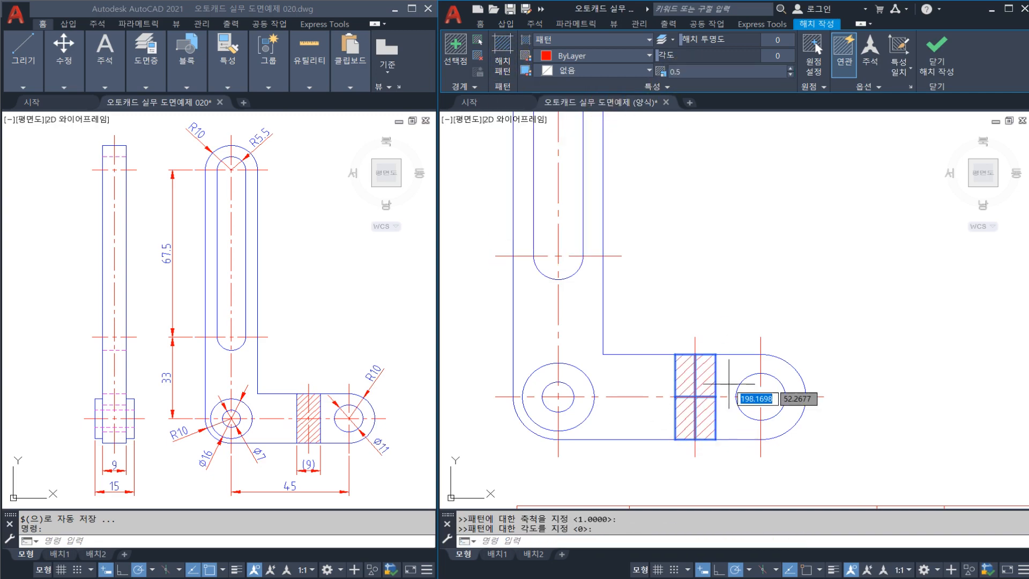
key("Return")
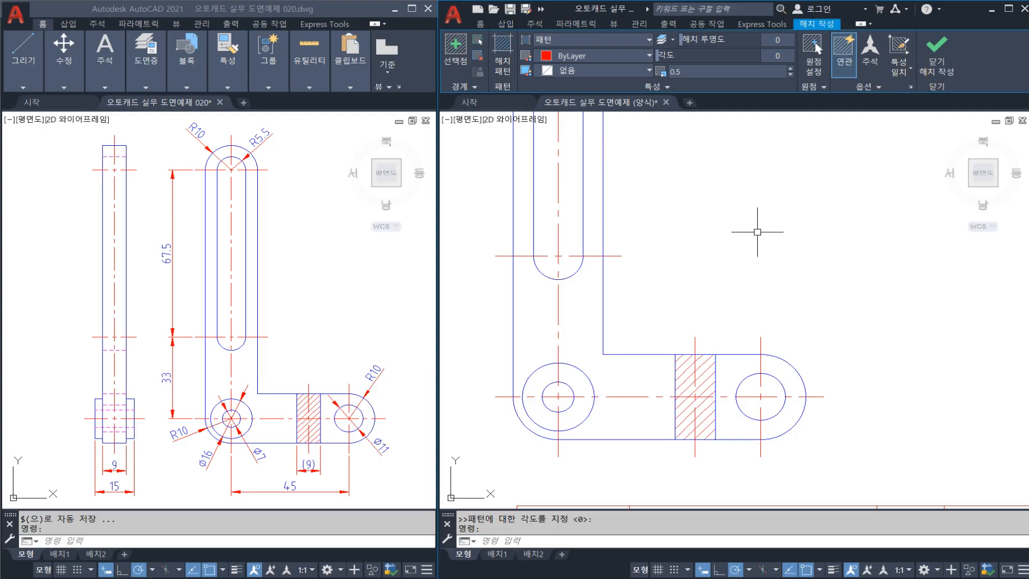
scroll(701, 249, "down", 1)
mouse_move(637, 217)
middle_mouse_down()
mouse_move(671, 281)
mouse_move(685, 257)
mouse_move(716, 322)
middle_mouse_up()
key("ctrl+s")
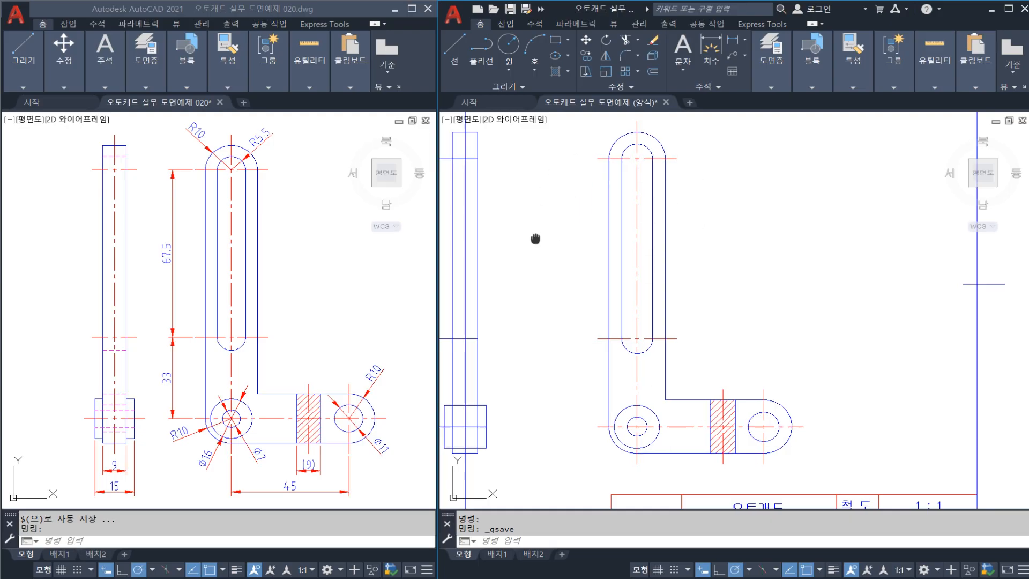
Step: Trim the side view's boss rectangle between the two vertical edges of the plate
middle_click_drag(535, 238, 649, 235)
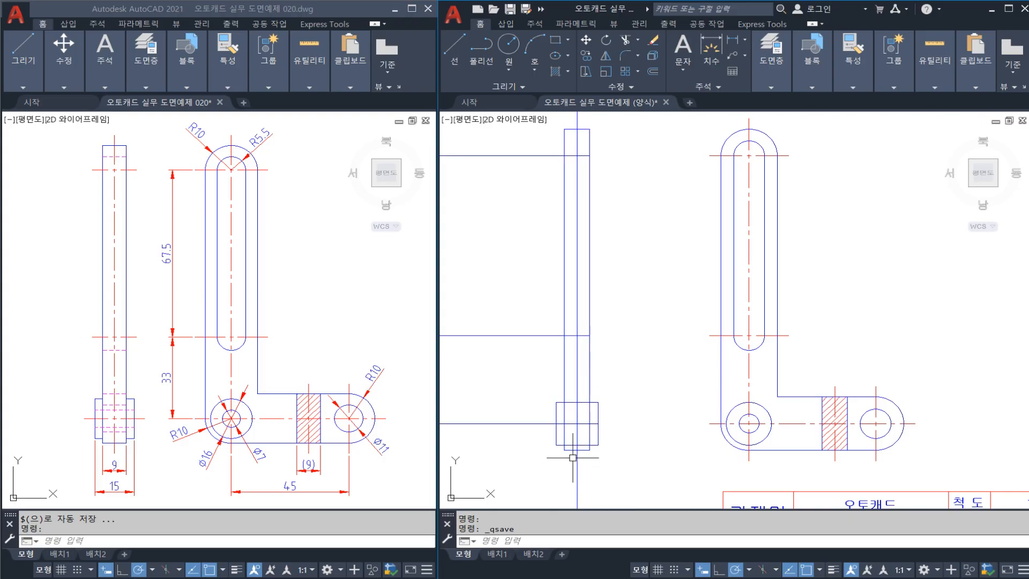
middle_click_drag(585, 320, 592, 343)
middle_click_drag(624, 414, 618, 361)
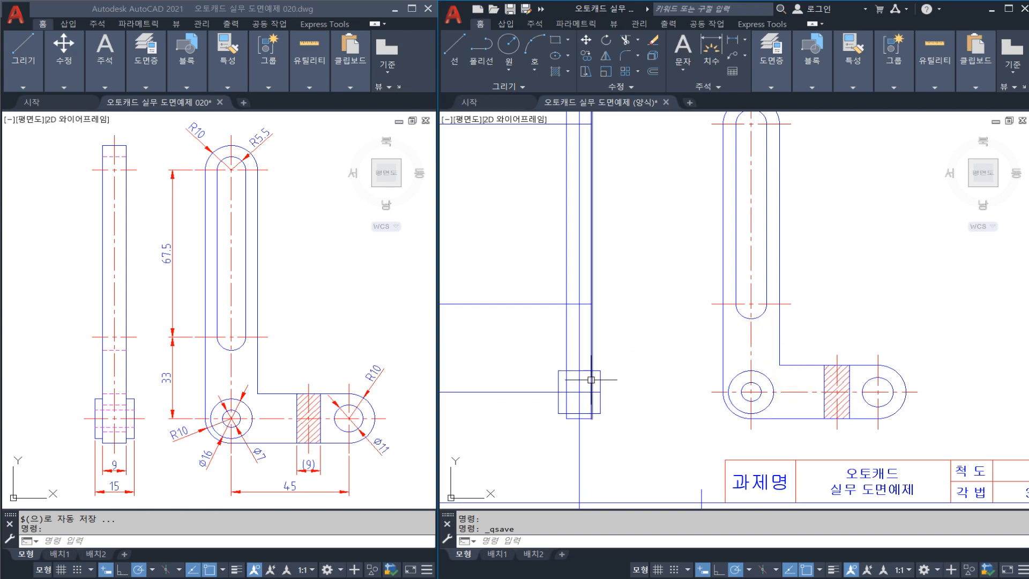
key("Return")
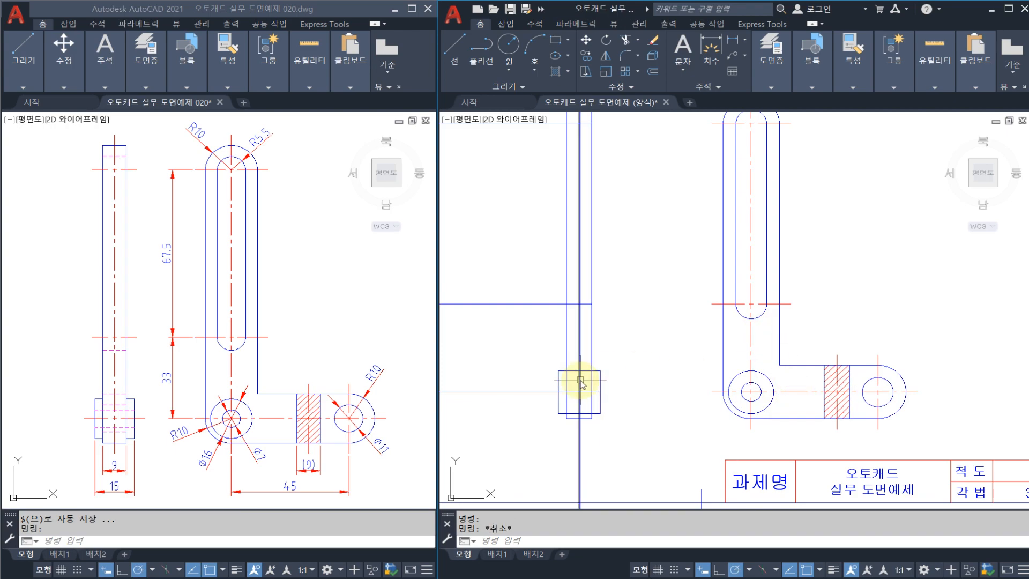
left_click(590, 379)
left_click(569, 375)
key("Return")
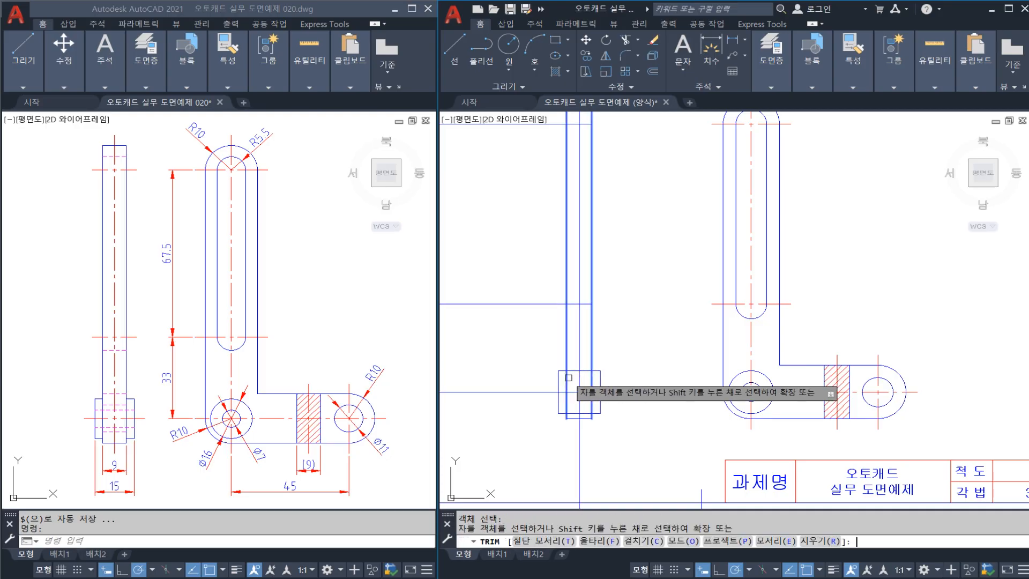
key("Escape")
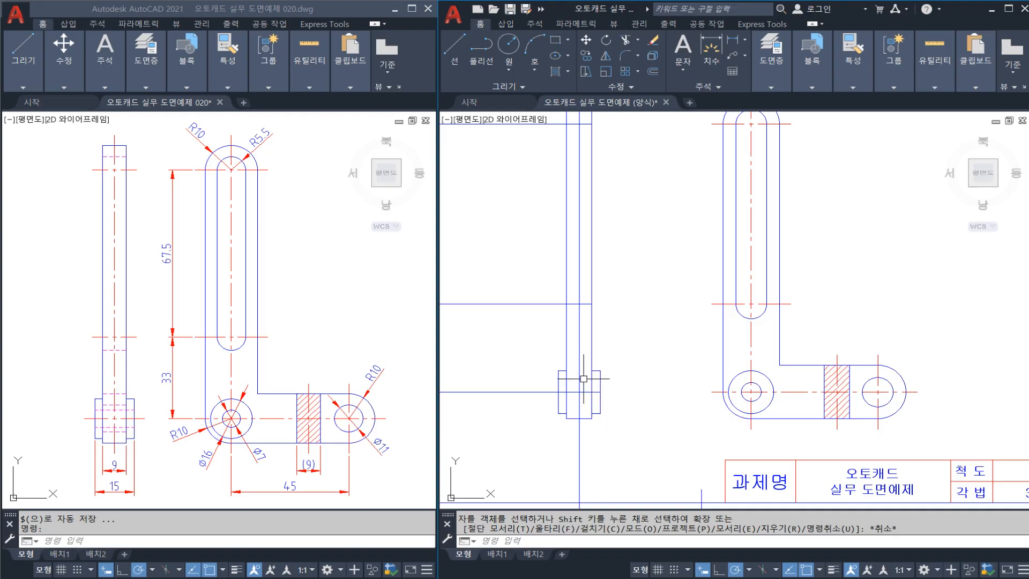
key("ctrl+w")
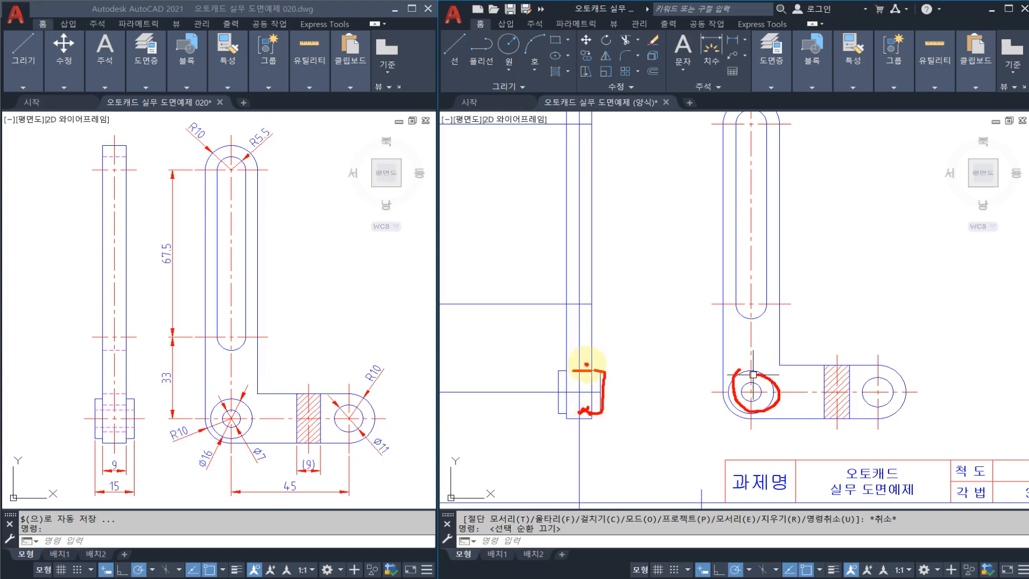
key("Escape")
key("Escape")
key("Escape")
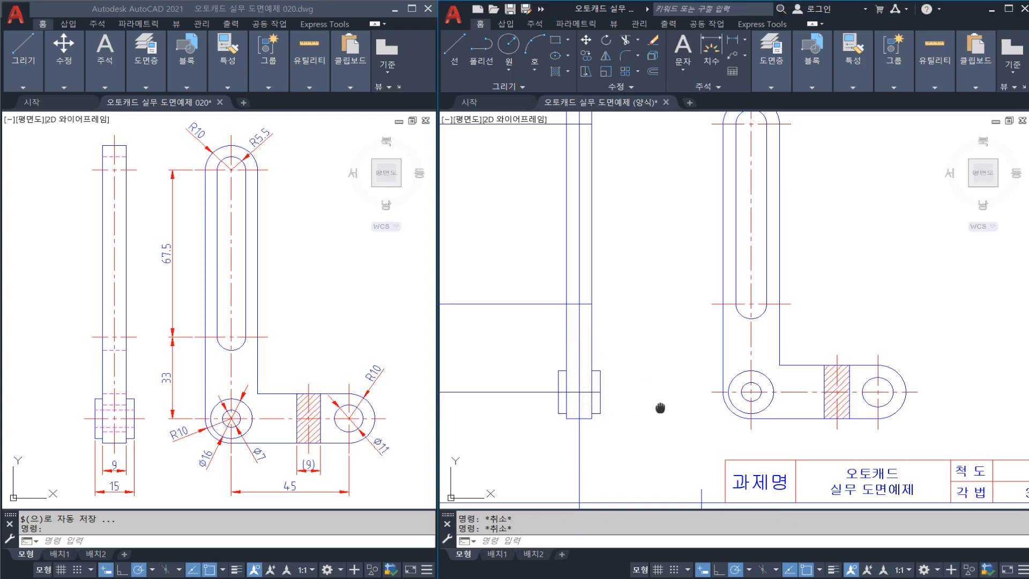
Step: Draw horizontal construction lines through the lower and upper quadrants of the front view's 7 mm hole, across the side view
middle_click_drag(661, 408, 618, 374)
scroll(575, 373, "up", 1)
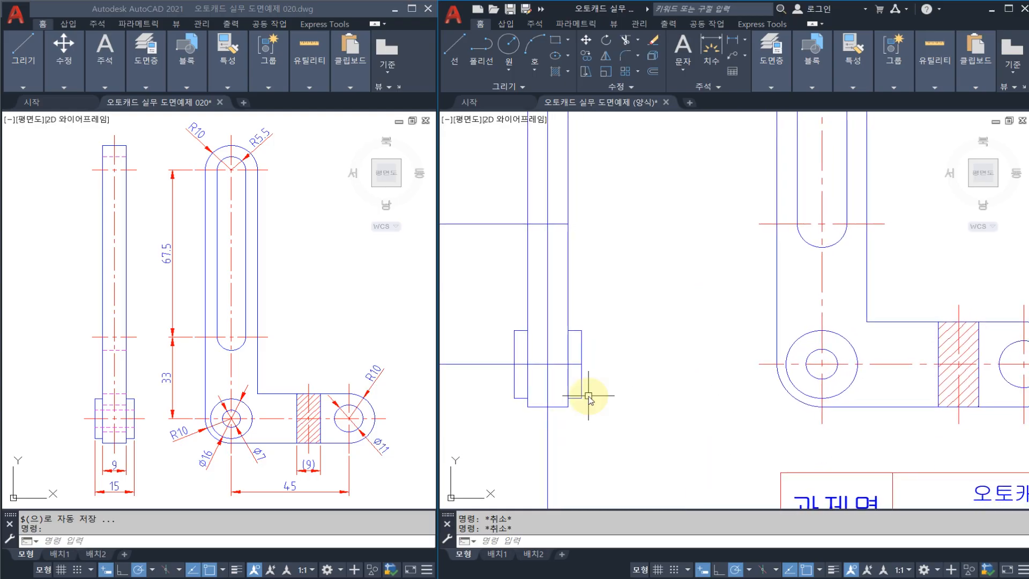
type("xl")
key("Return")
left_click(821, 364)
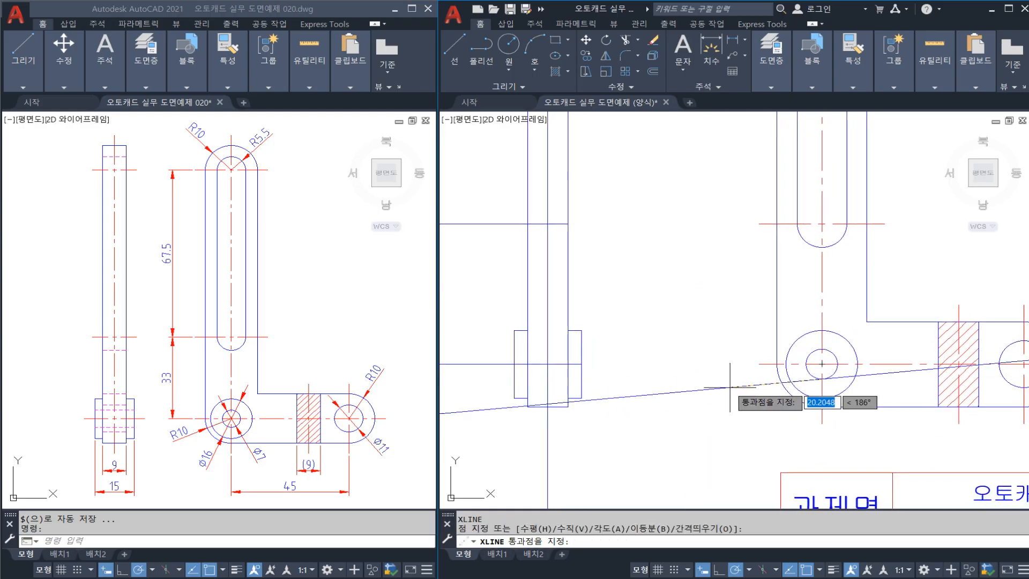
left_click(694, 379)
key("Escape")
key("Return")
left_click(822, 349)
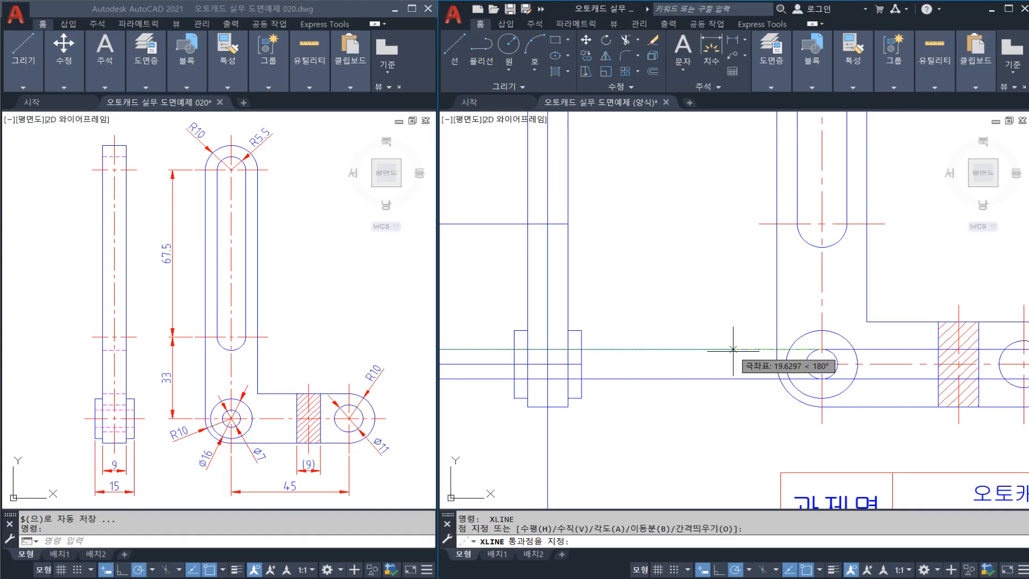
left_click(625, 349)
key("Escape")
Step: Trim both construction lines of the 7 mm hole to the side view boss's outer edges
type("tr")
key("Return")
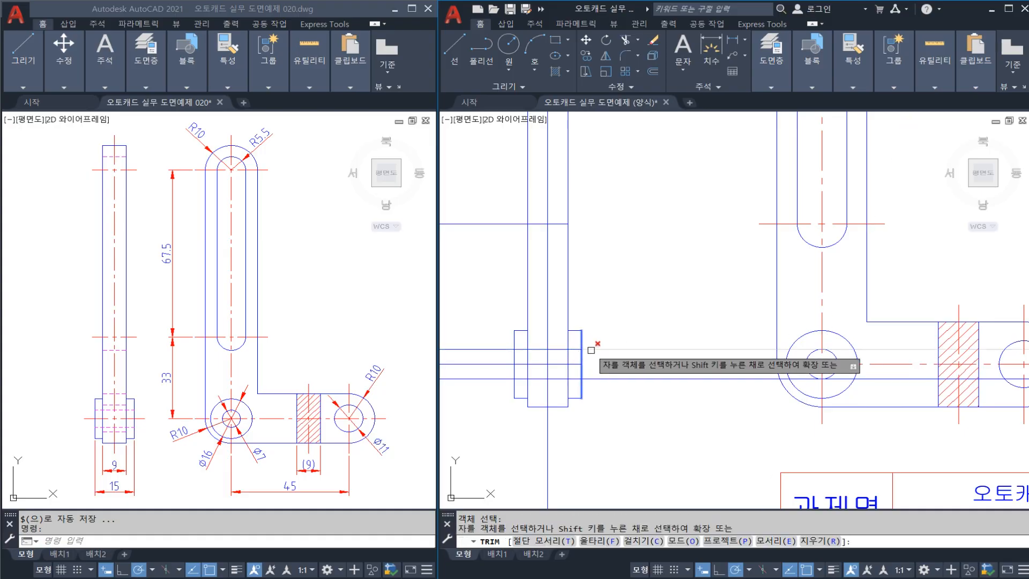
left_click(592, 349)
left_click(593, 379)
key("Return")
key("Return")
key("Return")
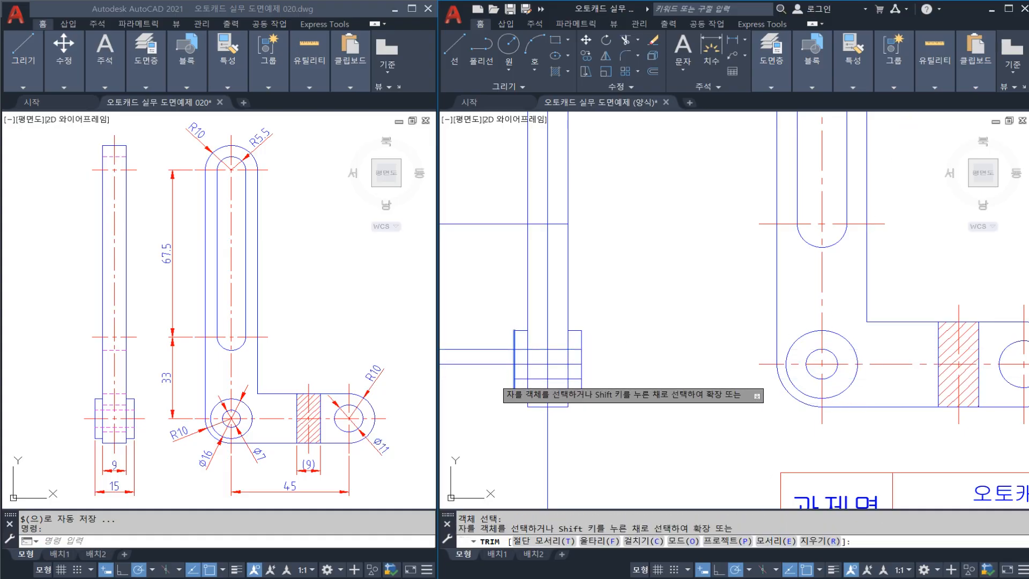
left_click(492, 378)
left_click(491, 349)
key("Escape")
Step: Move the side view's two 7 mm hole lines to the 숨은선 layer and save the drawing
left_click(525, 346)
left_click(523, 354)
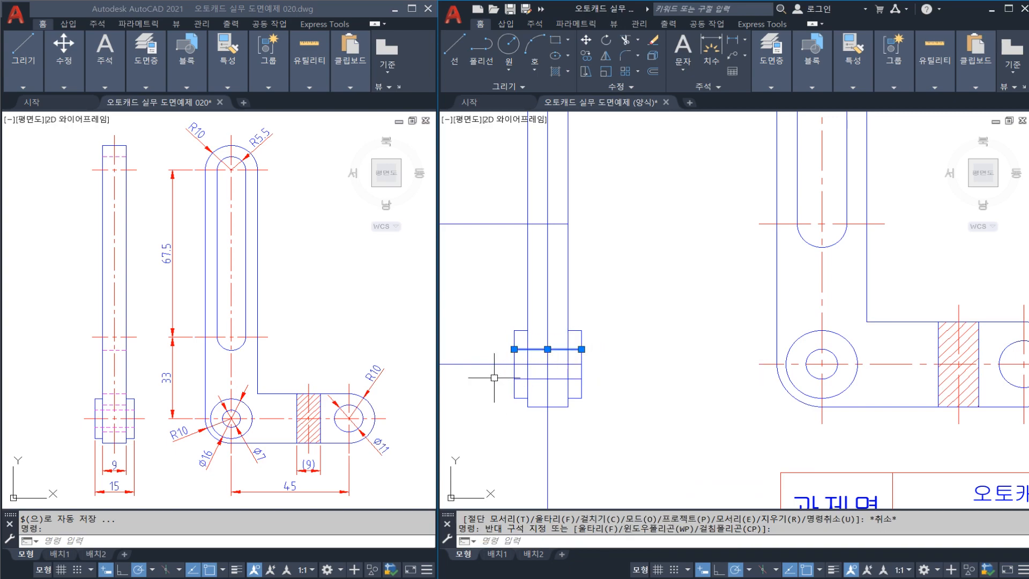
left_click(585, 387)
left_click(771, 56)
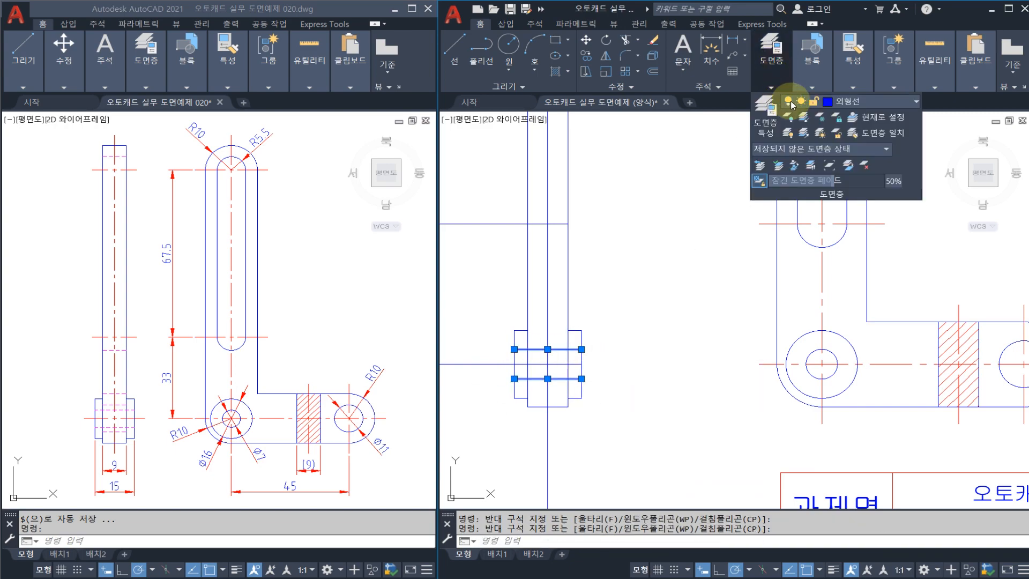
left_click(847, 101)
left_click(860, 177)
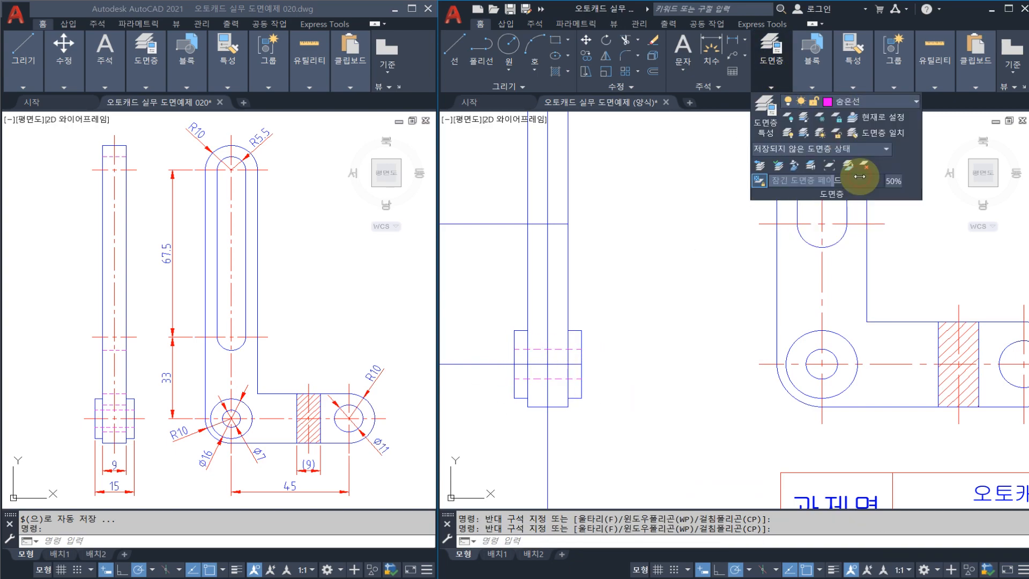
key("Escape")
key("Escape")
middle_click_drag(688, 295, 653, 291)
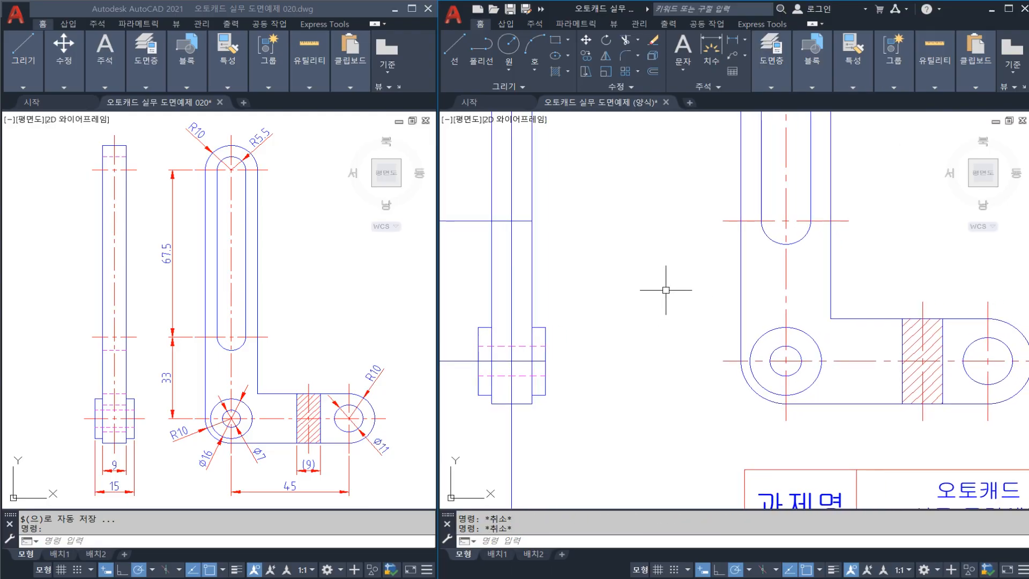
key("ctrl+s")
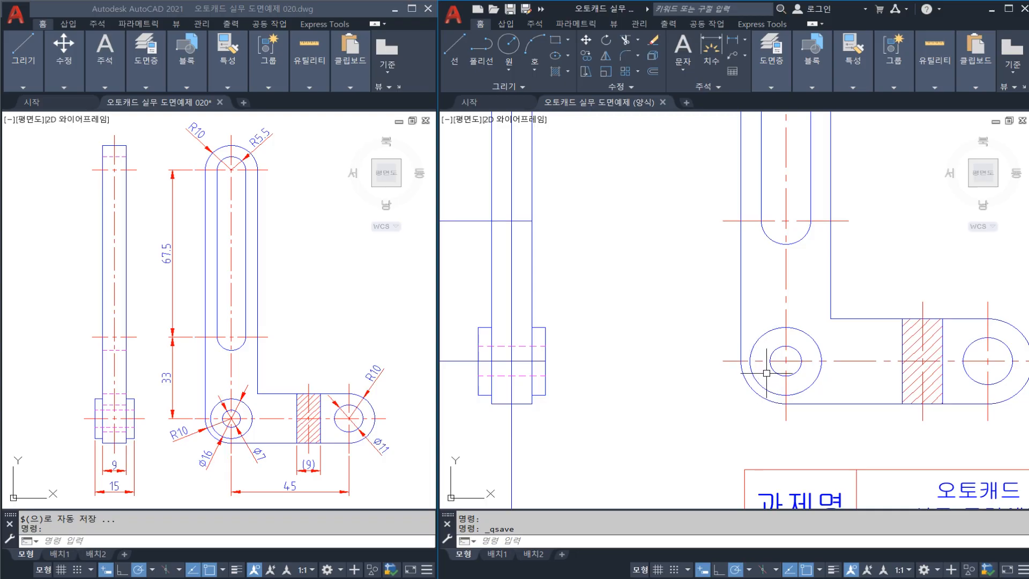
Step: Draw a horizontal line from the front view's inner corner to the side view's far plate edge and trim it to the plate's width
mouse_move(839, 319)
left_mouse_down()
mouse_move(828, 296)
mouse_move(830, 322)
mouse_move(533, 318)
left_mouse_up()
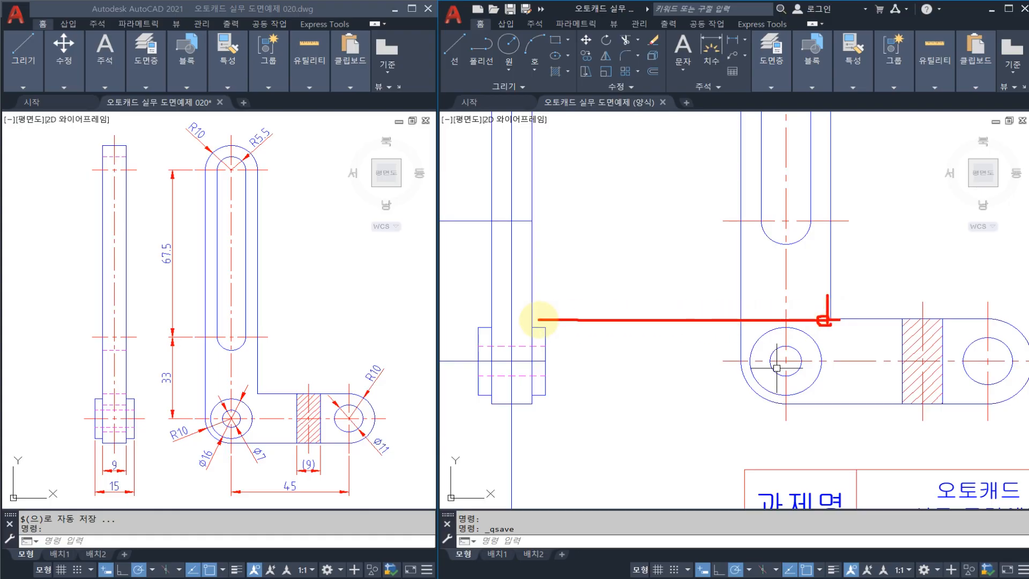
key("Return")
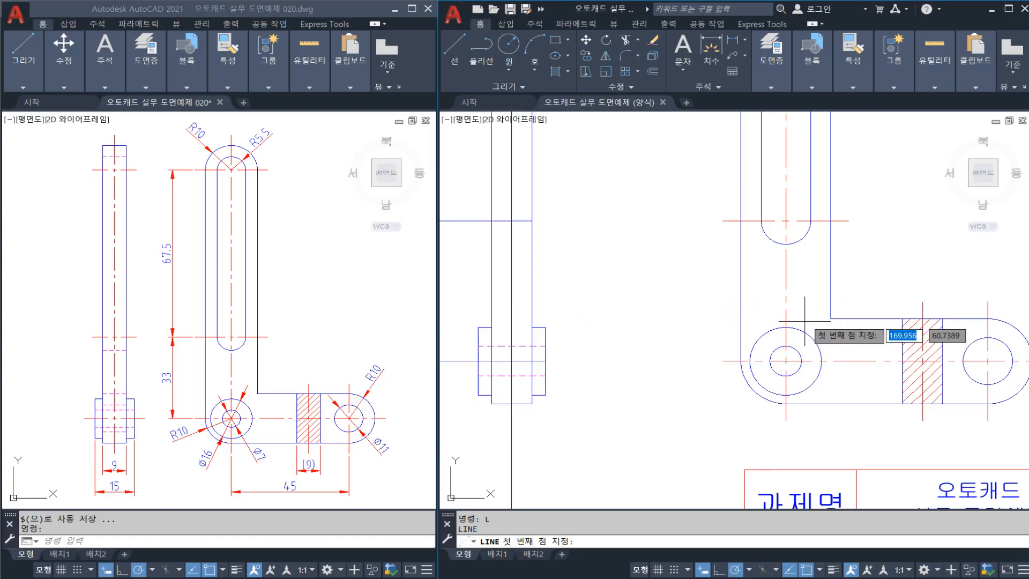
left_click(830, 318)
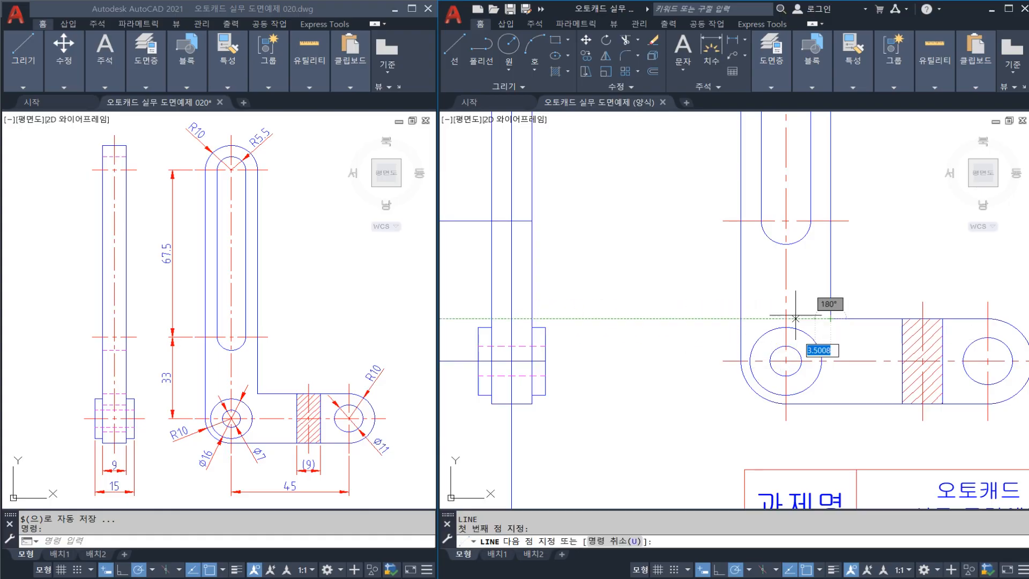
left_click(492, 319)
key("Escape")
type("tr")
key("Return")
left_click(532, 308)
key("Return")
left_click(543, 318)
key("Escape")
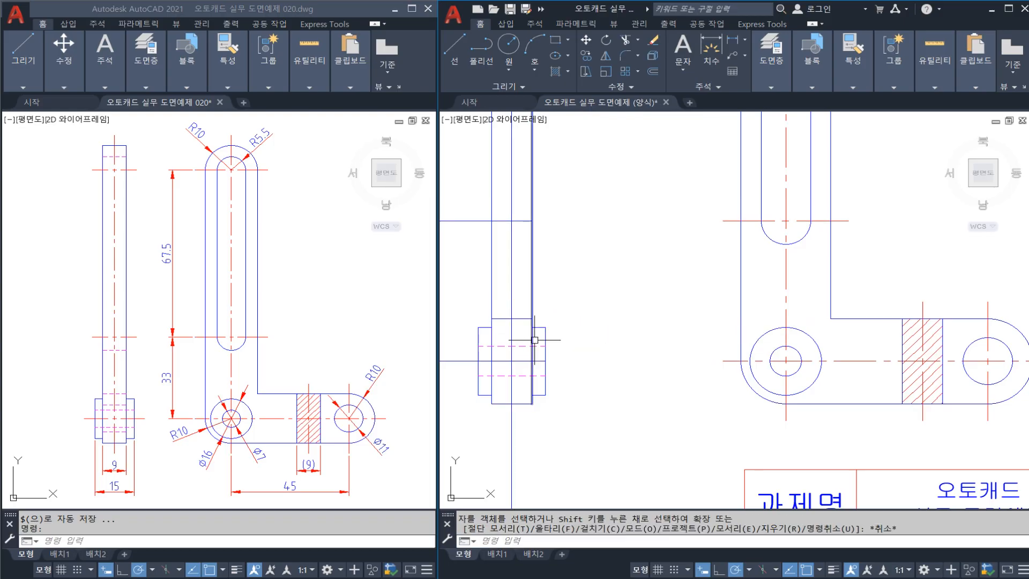
Step: Match the inner-corner line in the side view to the hidden hole line's properties and save the drawing
type("ma")
key("Return")
left_click(519, 346)
left_click(523, 319)
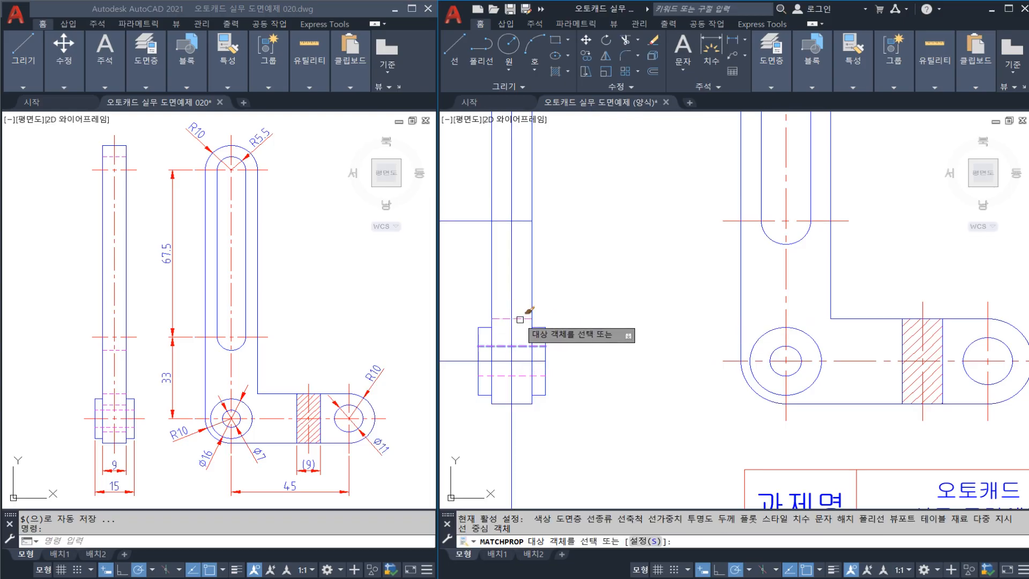
key("Escape")
key("ctrl+s")
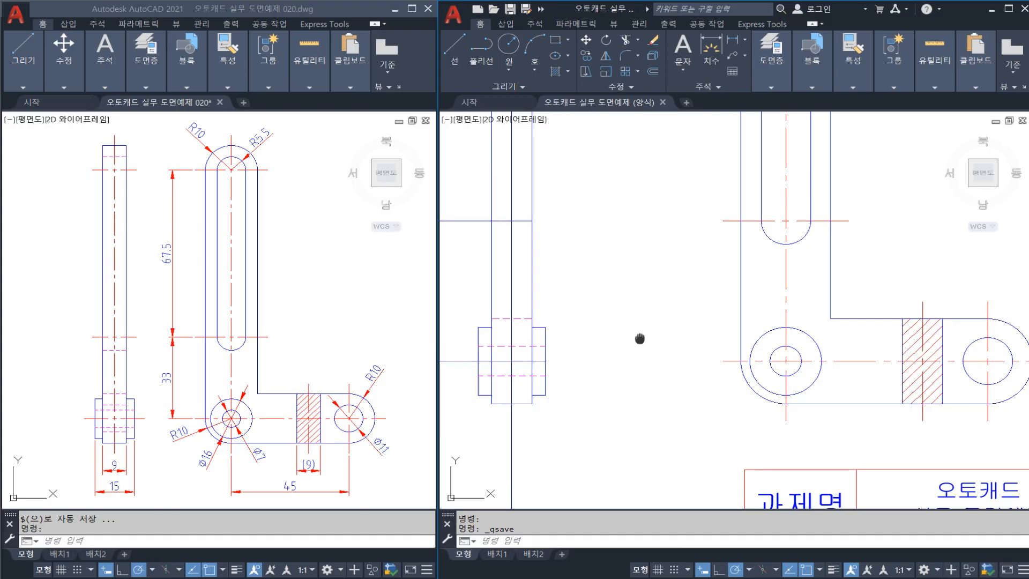
middle_click_drag(640, 339, 626, 324)
middle_click_drag(576, 355, 625, 341)
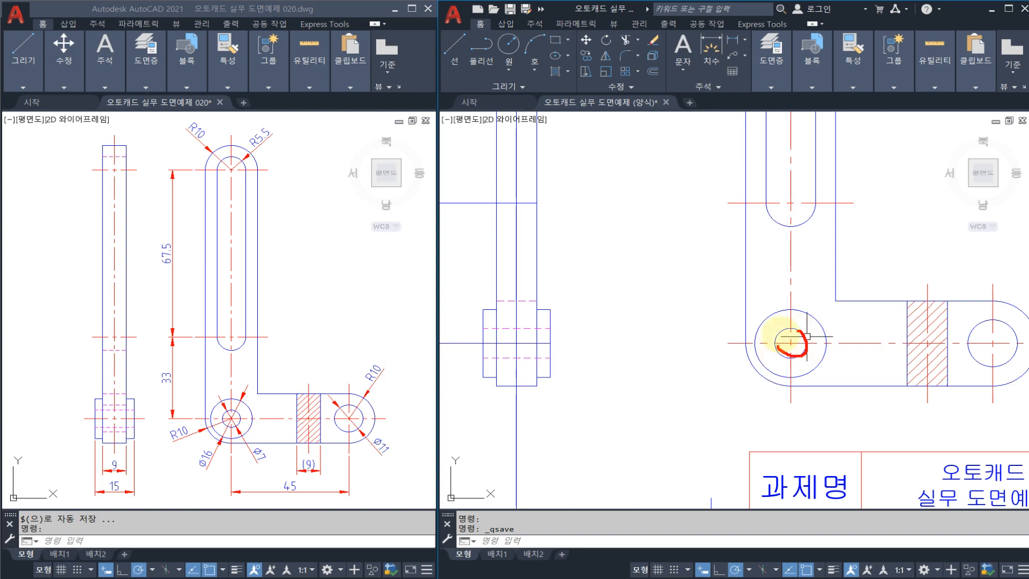
left_click_drag(779, 347, 794, 330)
left_click_drag(1000, 322, 1003, 358)
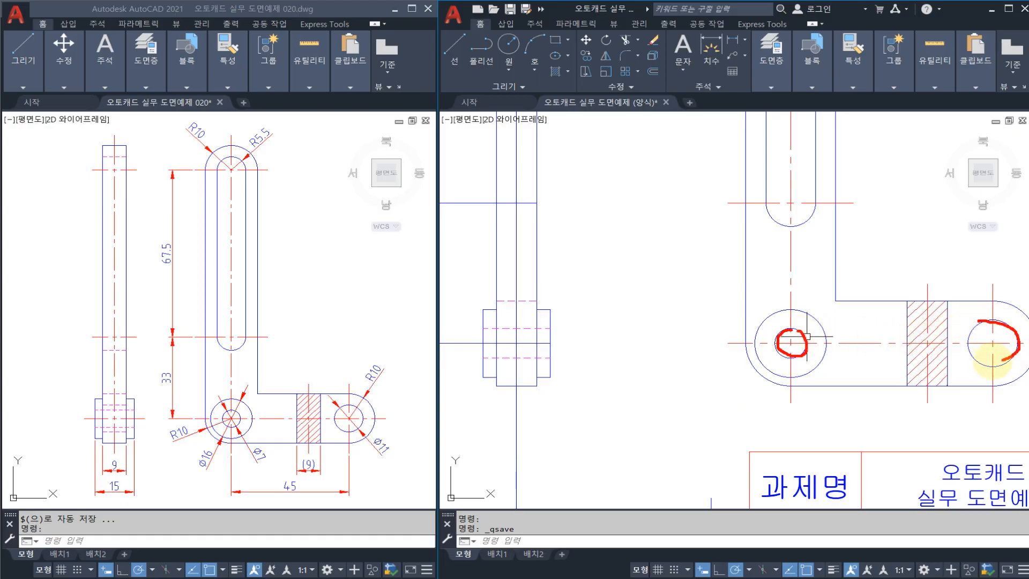
key("Escape")
Step: Draw horizontal construction lines through the top and bottom quadrants of the front view's 11 mm hole, extending across the side view
type("X")
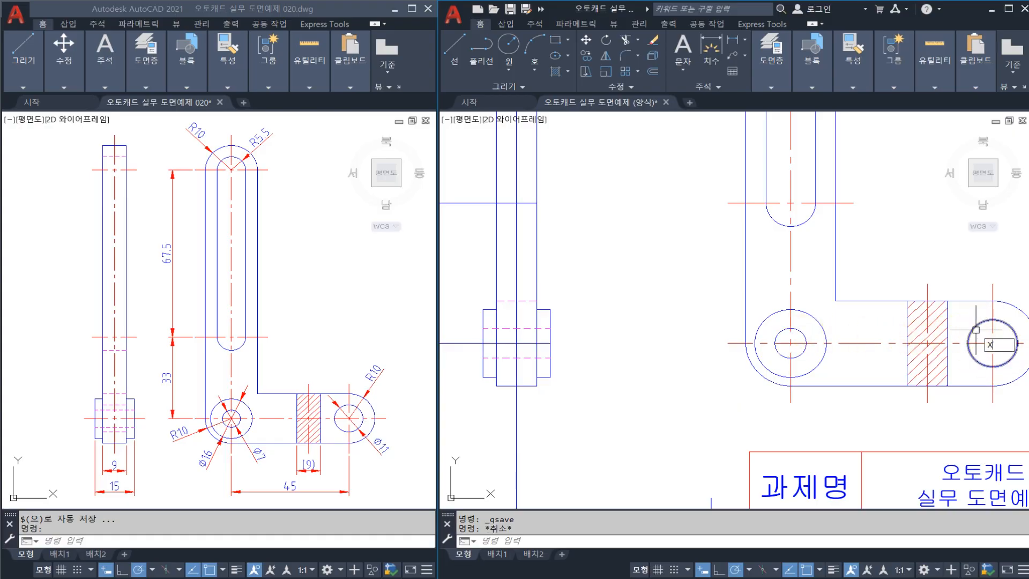
type("L")
key("Return")
left_click(992, 319)
left_click(738, 320)
key("Escape")
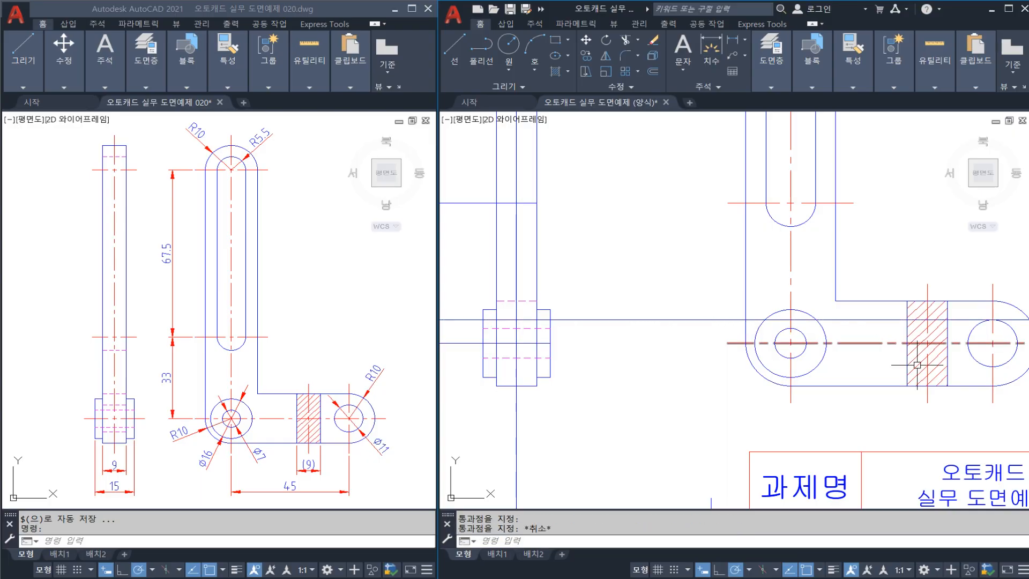
key("space")
left_click(993, 366)
left_click(696, 367)
key("Escape")
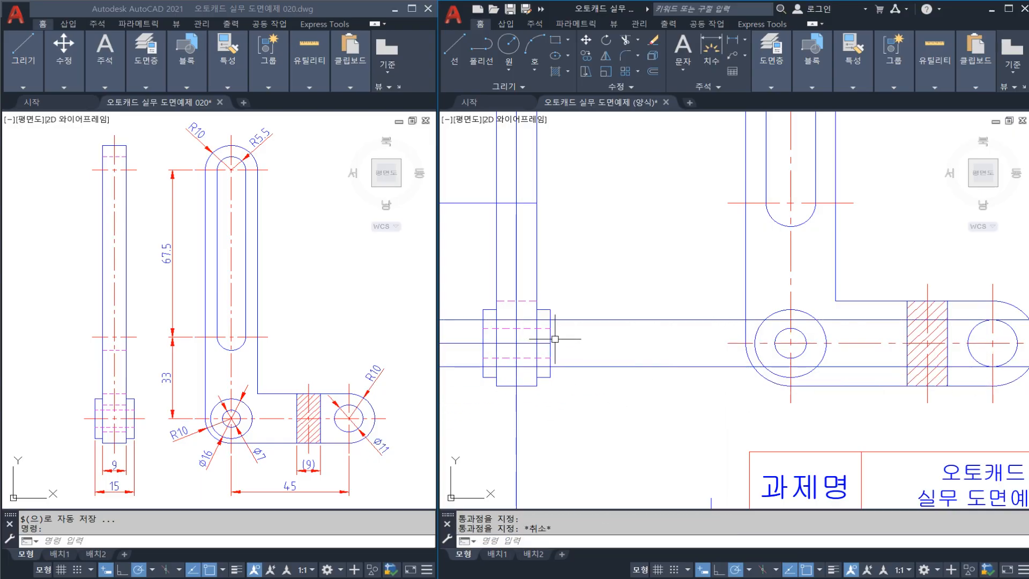
Step: Trim both construction lines of the 11 mm hole to the side view boss's outer edges
middle_click_drag(538, 336, 558, 330)
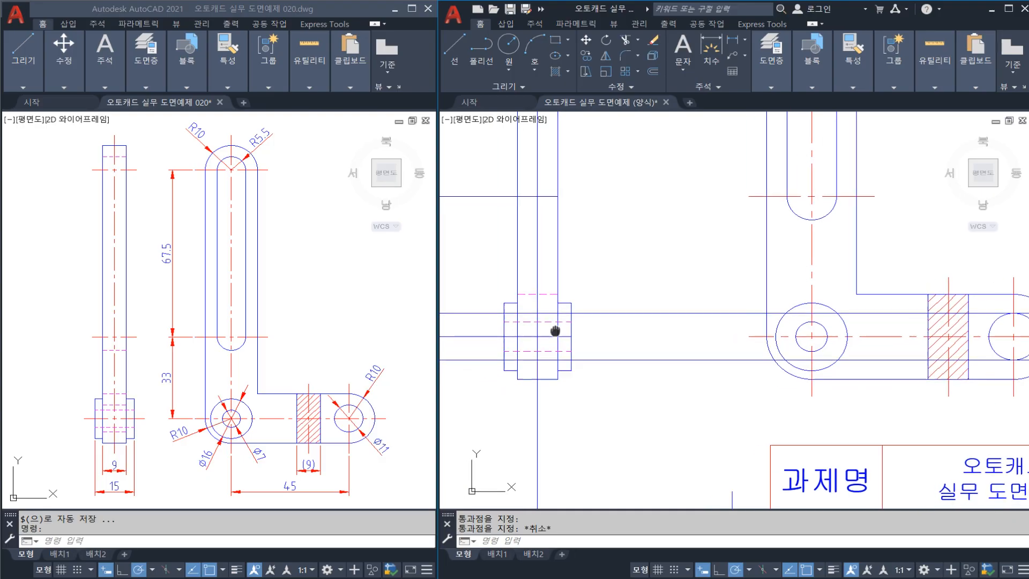
type("tr")
key("space")
left_click(572, 343)
left_click(504, 328)
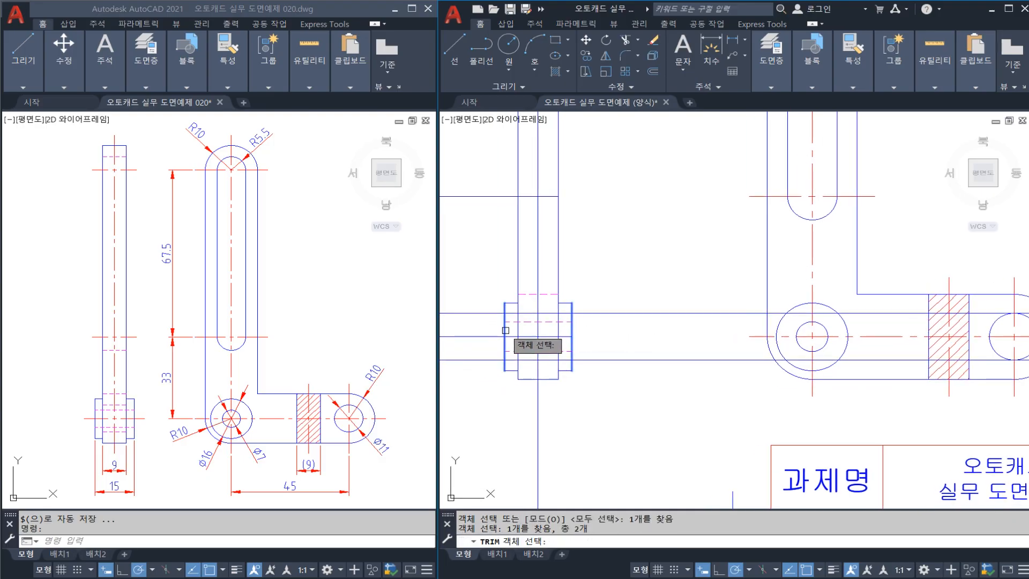
key("space")
left_click(656, 302)
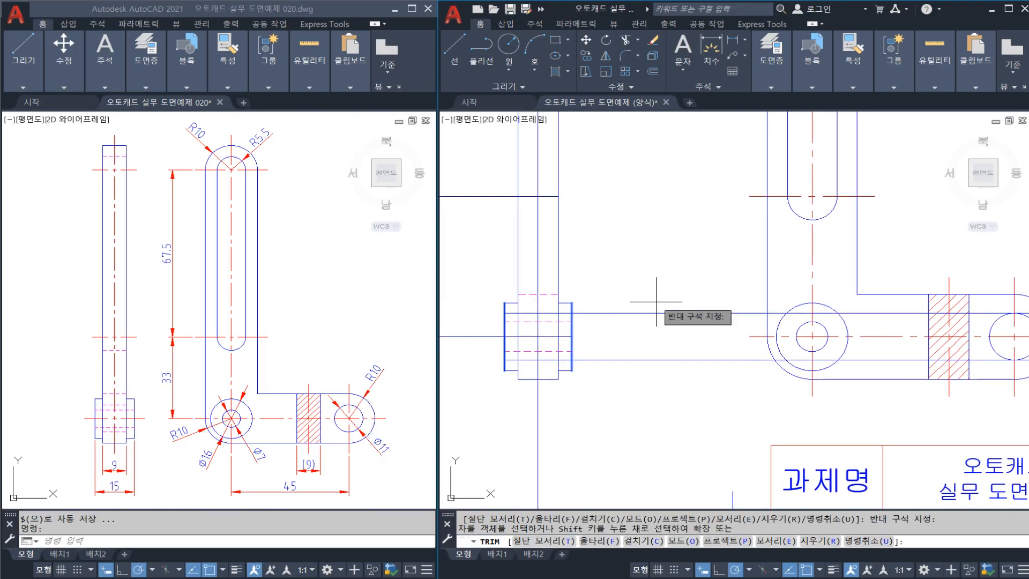
left_click(637, 328)
left_click(660, 353)
left_click(642, 373)
key("Escape")
Step: Match the side view's two 11 mm hole lines to the properties of the hidden 7 mm hole line
key("Return")
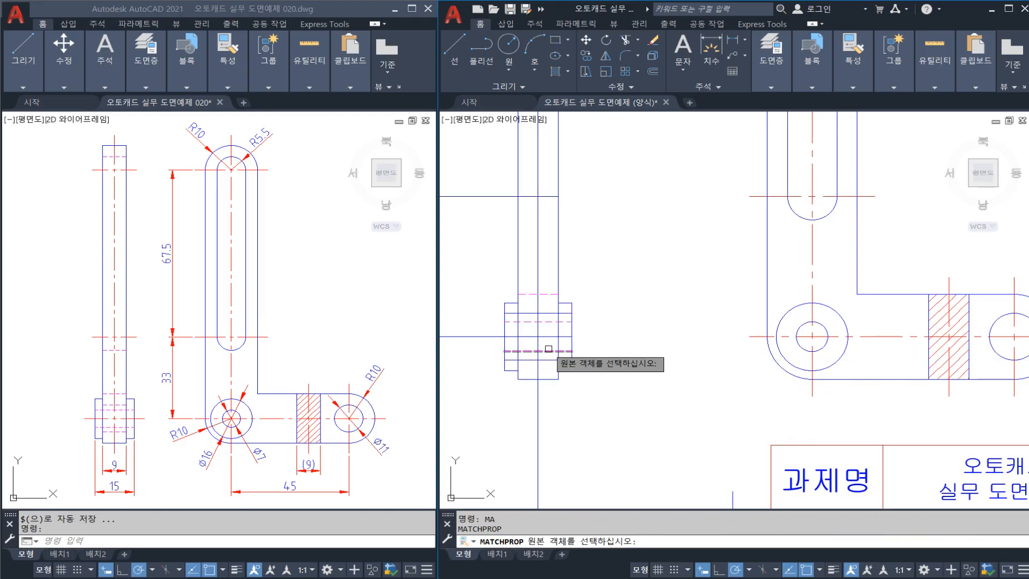
left_click(540, 351)
left_click(543, 360)
left_click(558, 314)
key("Escape")
middle_click_drag(558, 319, 515, 317)
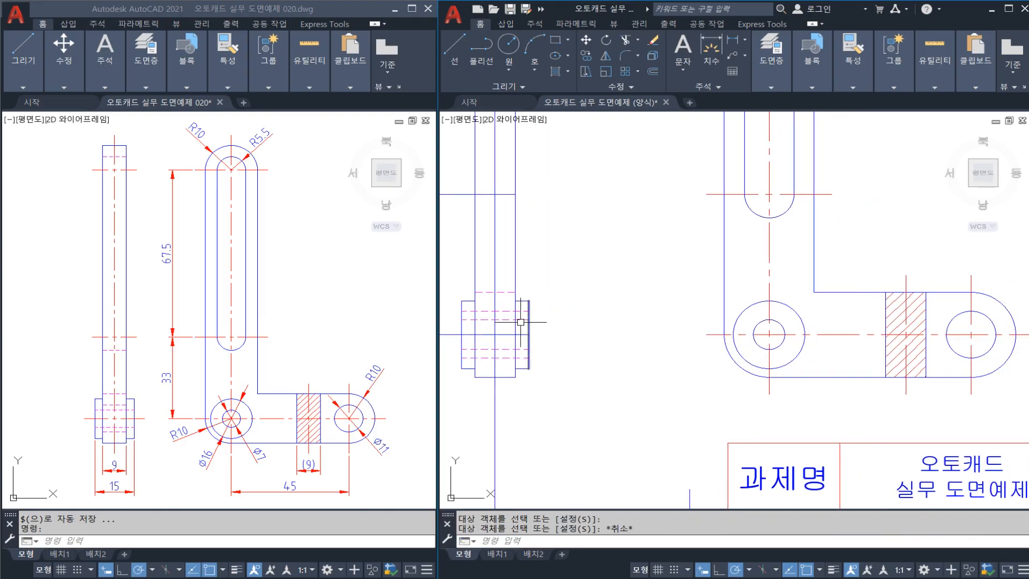
left_click(506, 311)
left_click(512, 355)
left_click(503, 357)
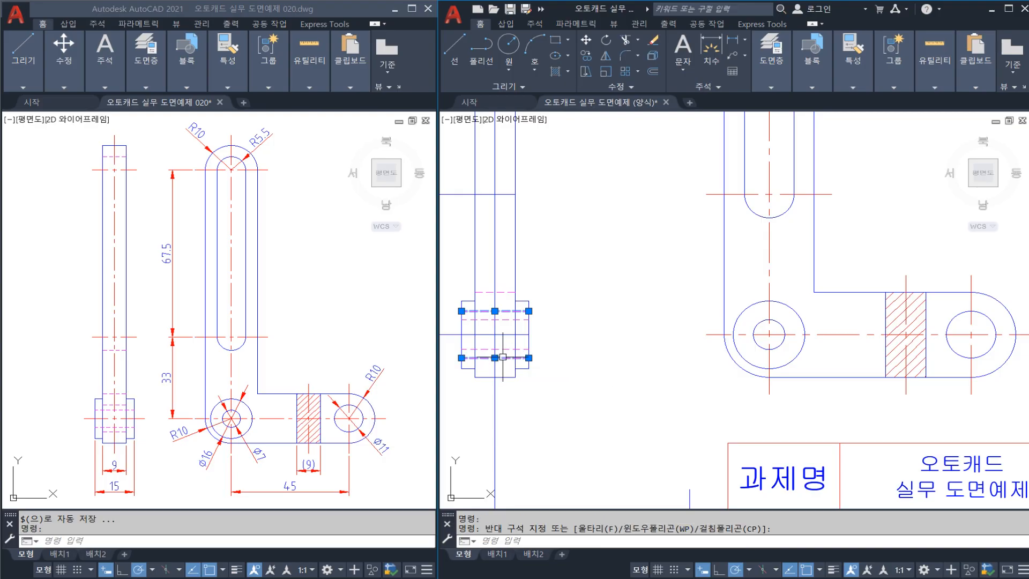
left_click(972, 309)
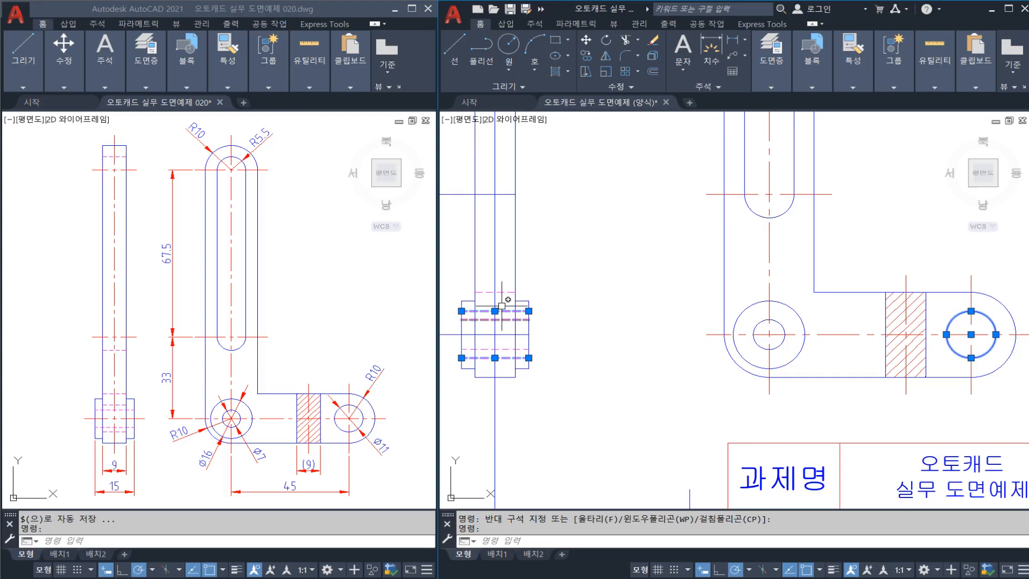
key("Escape")
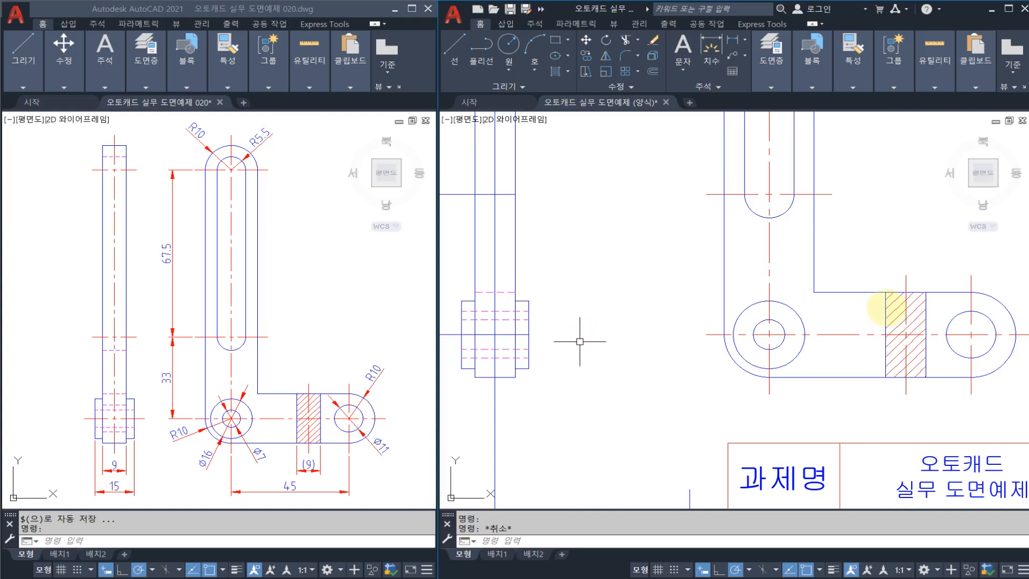
mouse_move(750, 351)
left_mouse_down()
mouse_move(799, 306)
mouse_move(806, 352)
left_mouse_up()
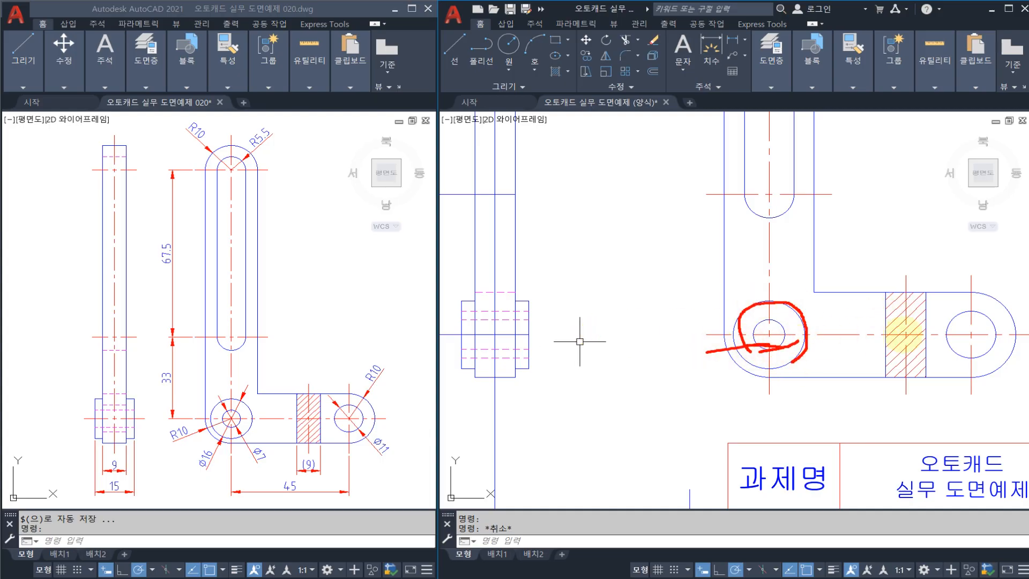
left_click_drag(940, 333, 776, 217)
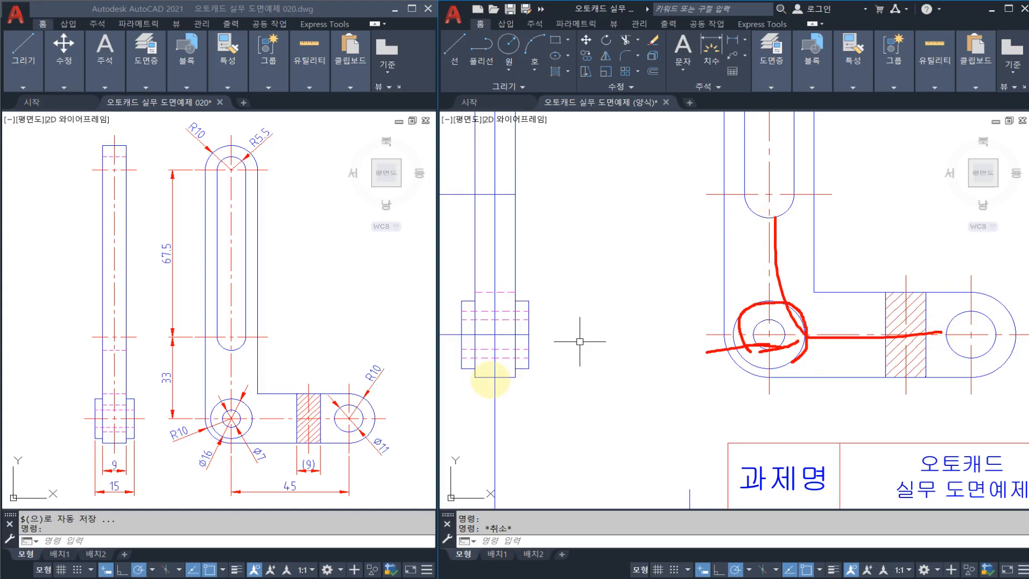
left_click_drag(124, 476, 132, 472)
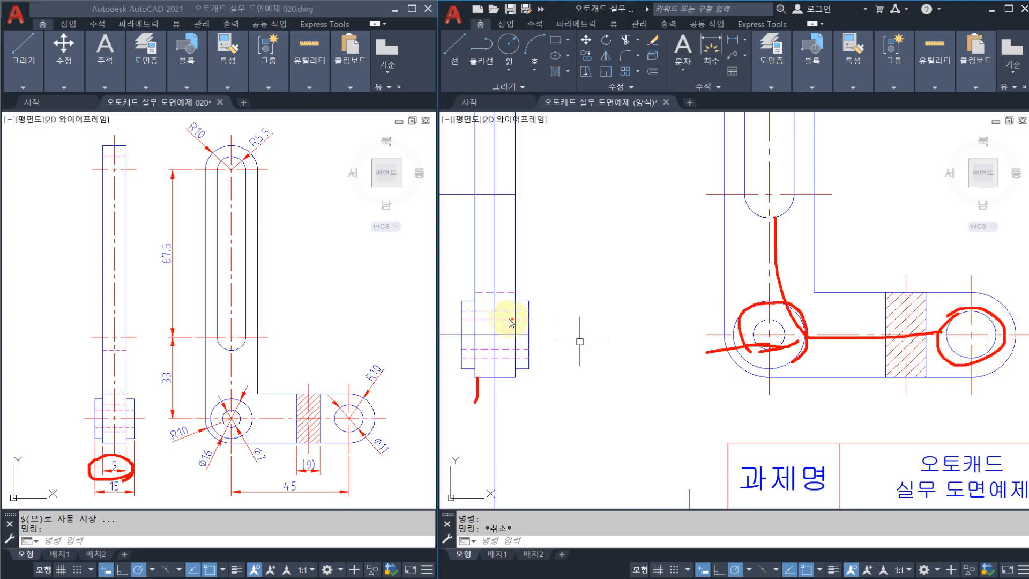
key("Escape")
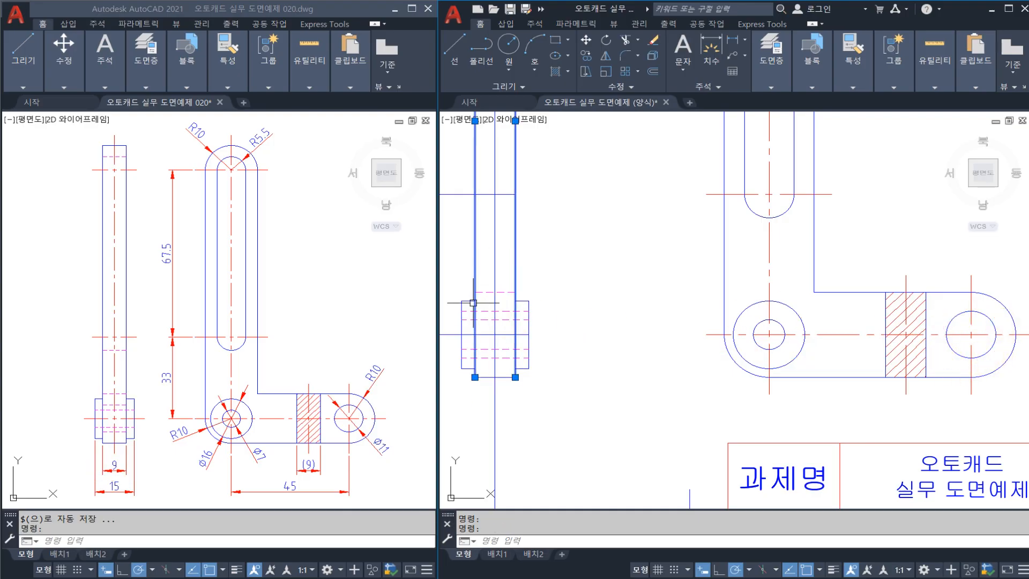
Step: Trim the two hidden 11 mm hole lines to the edges of the 9 mm plate in the side view and save the drawing
key("Escape")
type("tr")
key("space")
left_click(475, 332)
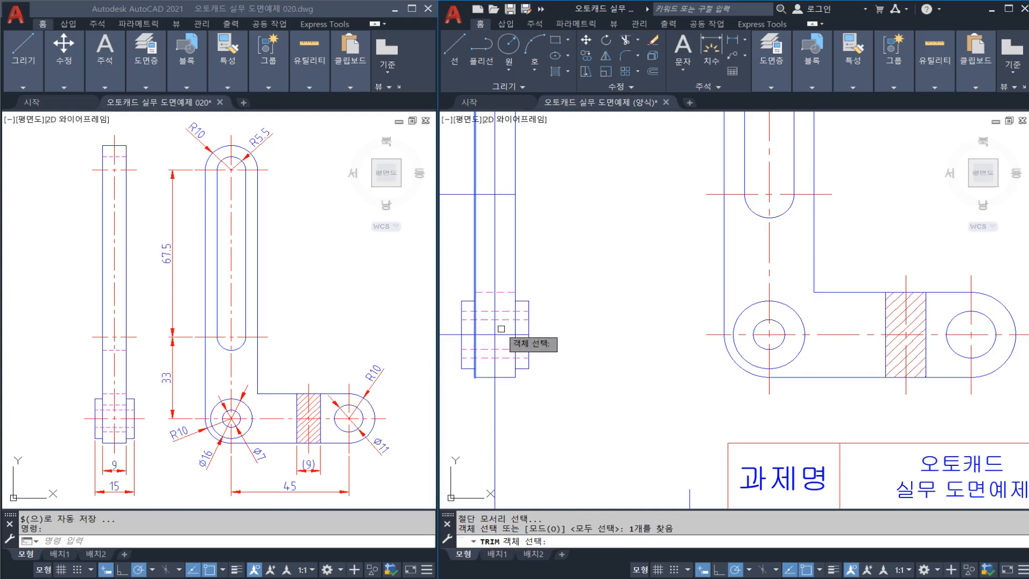
left_click(513, 329)
key("space")
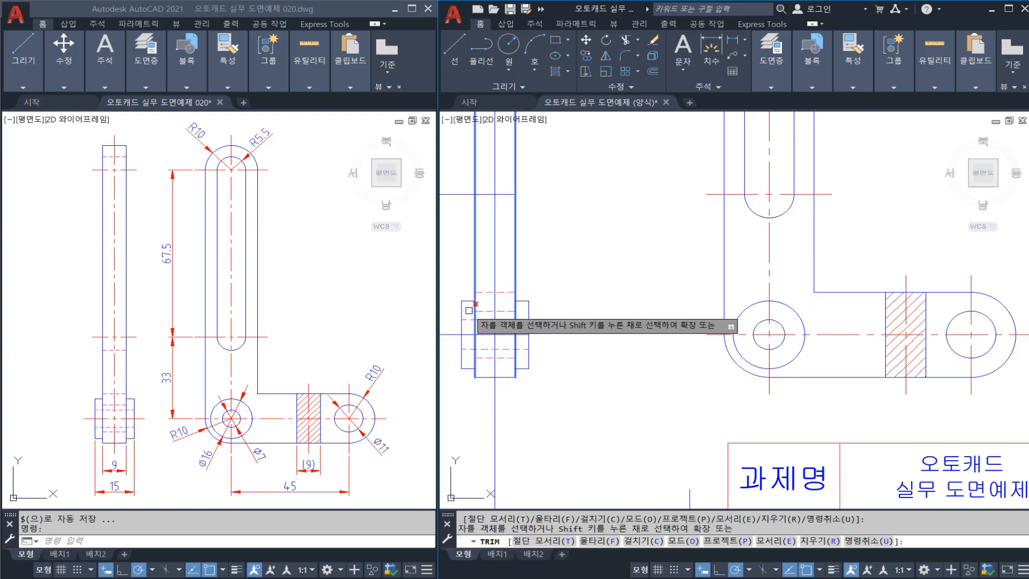
key("Escape")
left_click(526, 379)
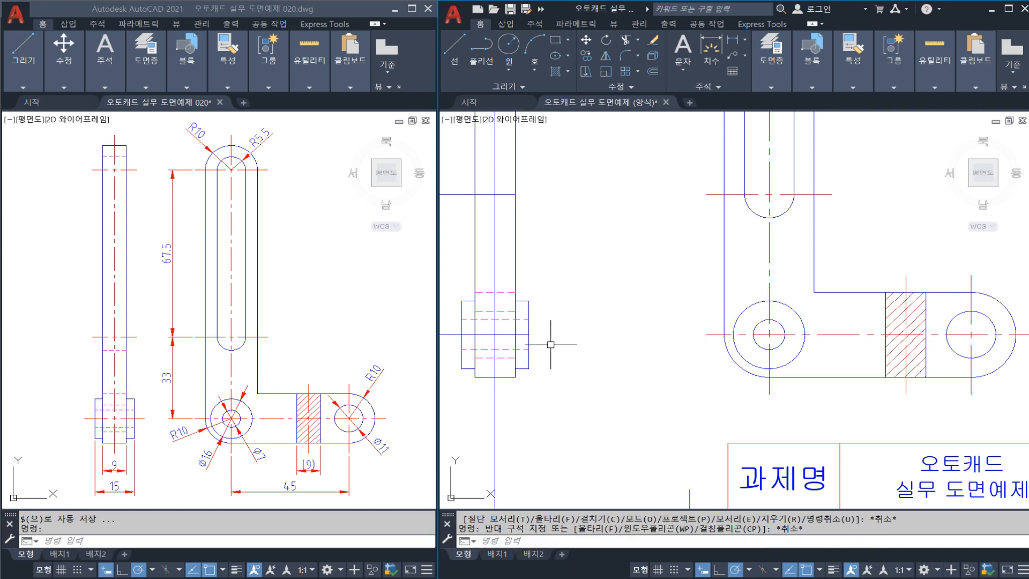
key("Escape")
key("Escape")
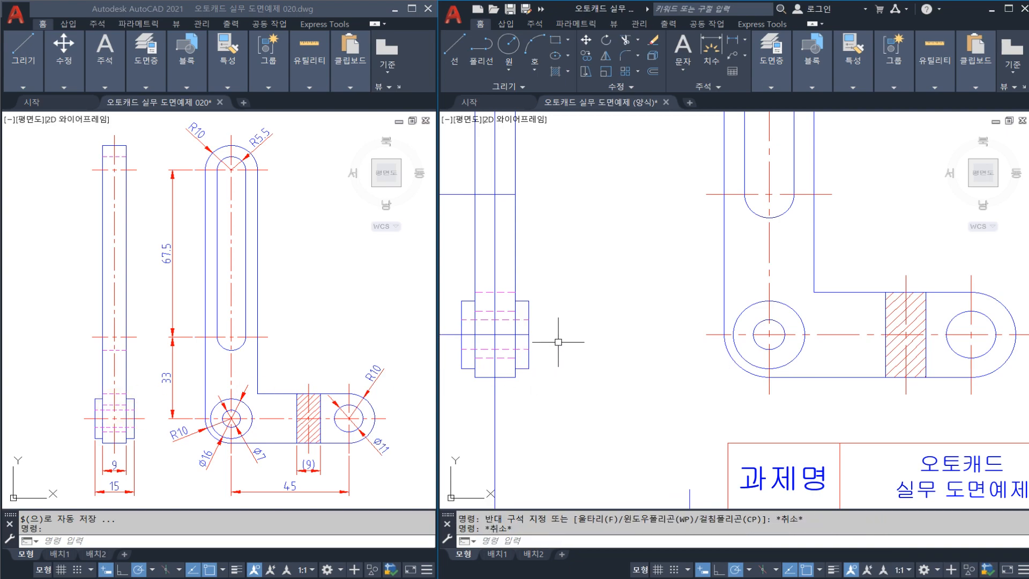
left_click(512, 311)
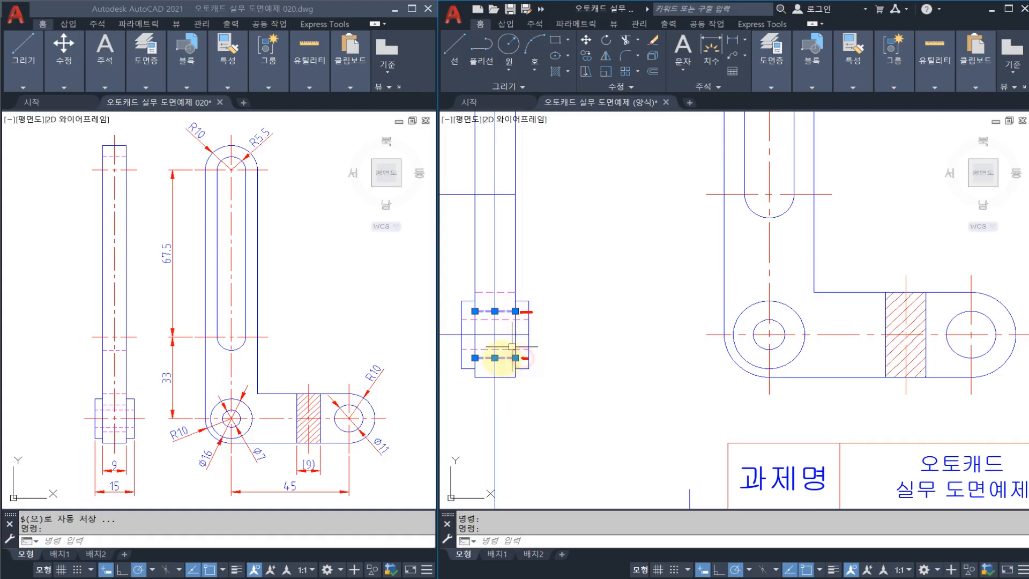
left_click(458, 330)
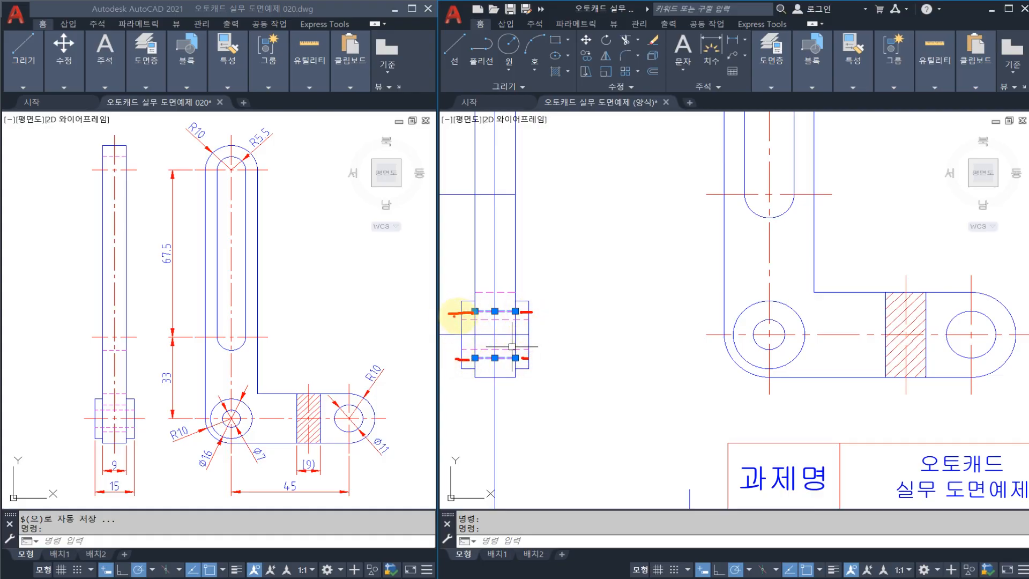
key("Escape")
key("Escape")
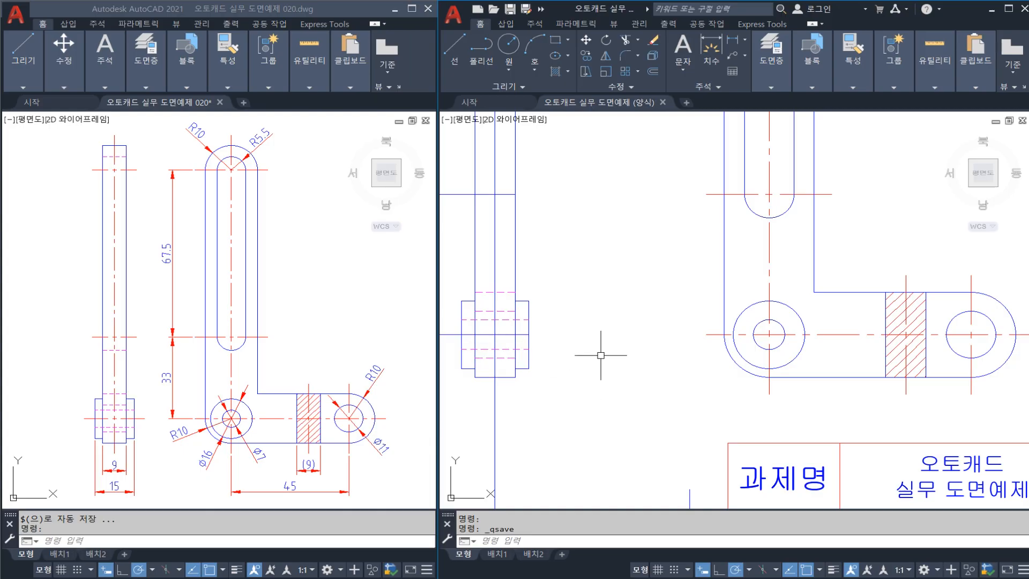
Step: Trim the side view's horizontal centre line at the boss's outer edge and its vertical centre line at the plate's bottom edge
middle_click_drag(601, 355, 622, 354)
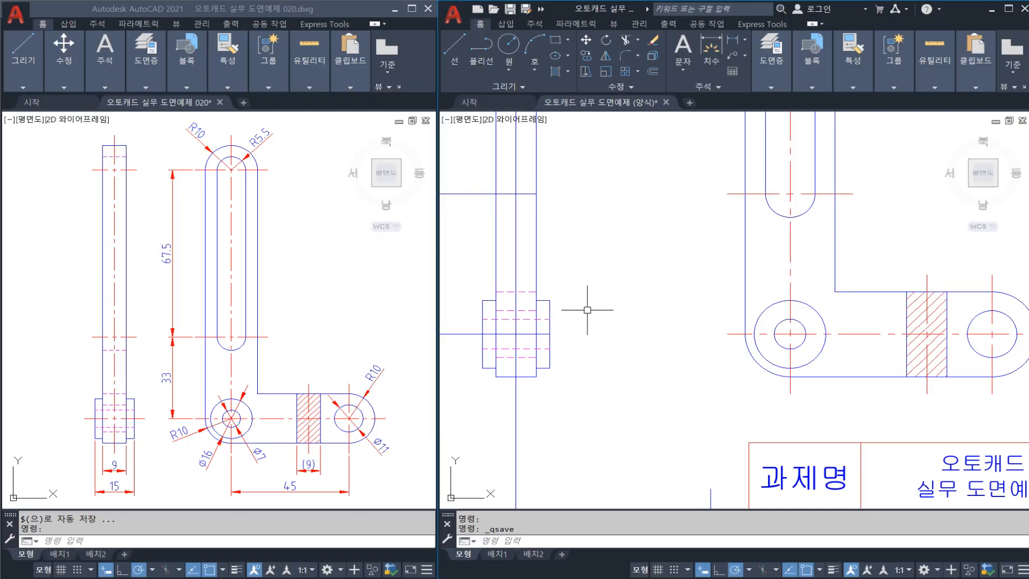
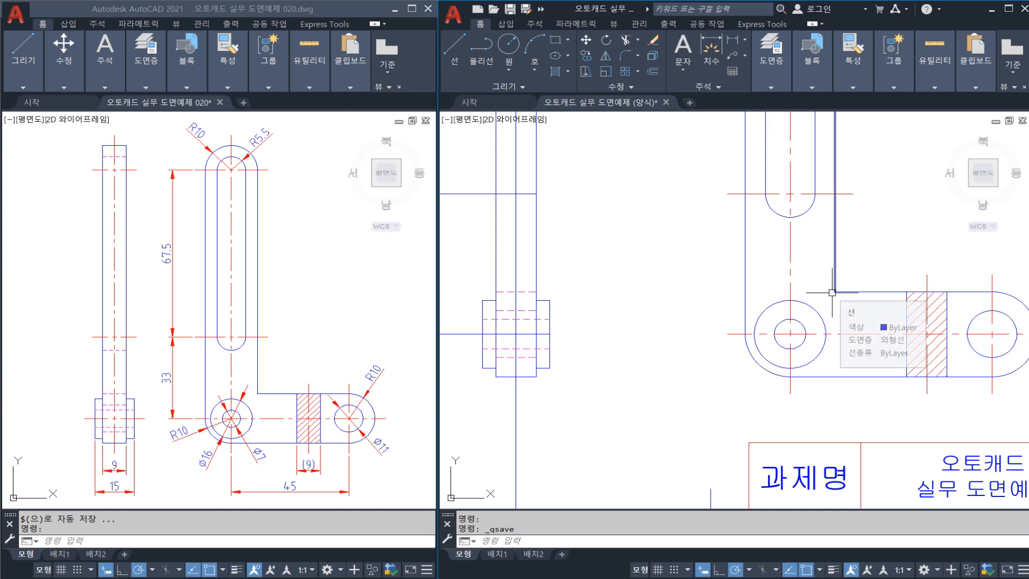
mouse_move(562, 285)
middle_mouse_down()
mouse_move(529, 292)
mouse_move(541, 351)
middle_mouse_up()
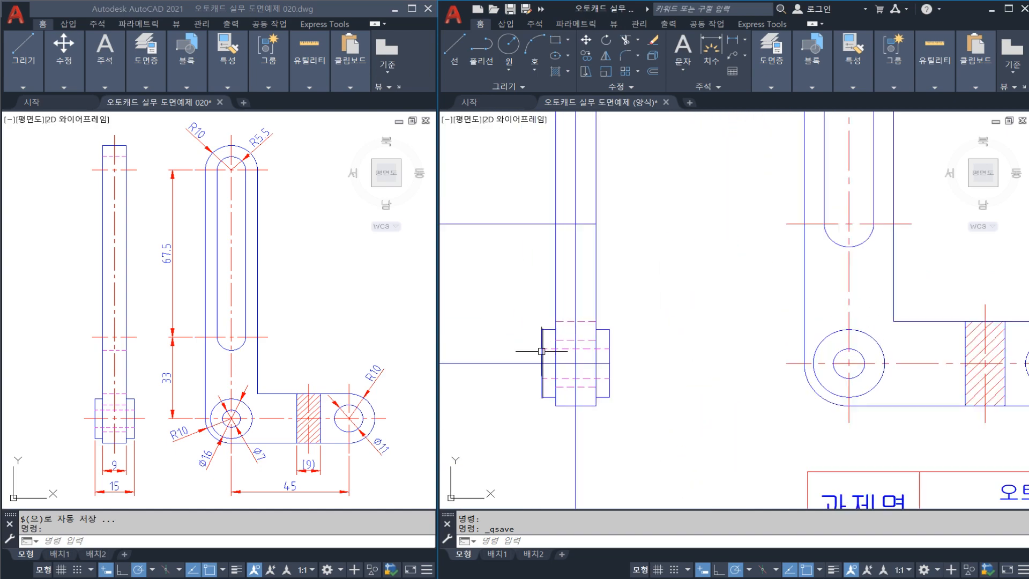
key("Return")
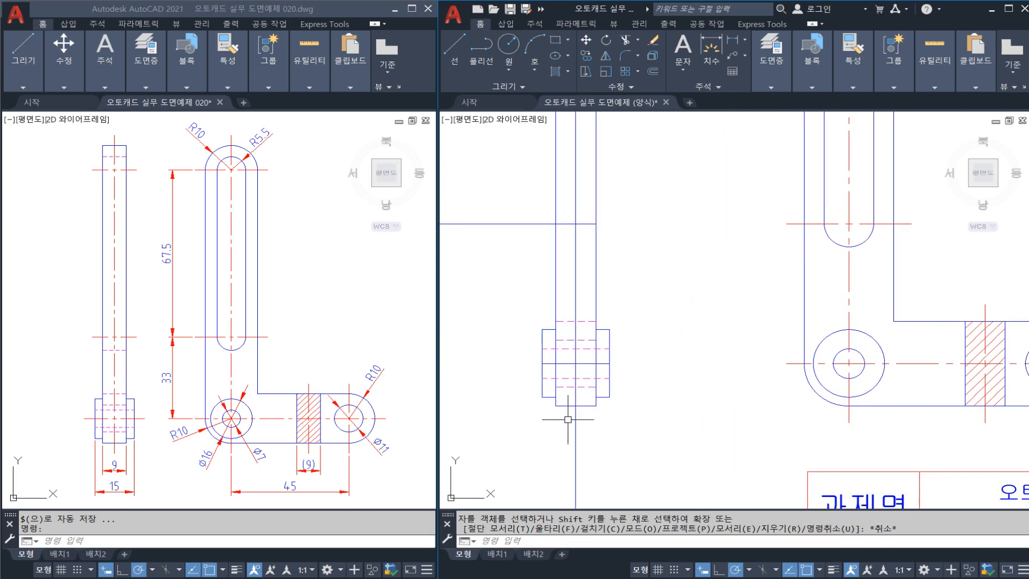
left_click(587, 407)
key("Return")
left_click(576, 420)
key("Escape")
Step: Draw horizontal construction lines through the lower and upper end quadrants of the front view's slot, extending across the side view
scroll(582, 357, "down", 2)
middle_click_drag(584, 304, 559, 333)
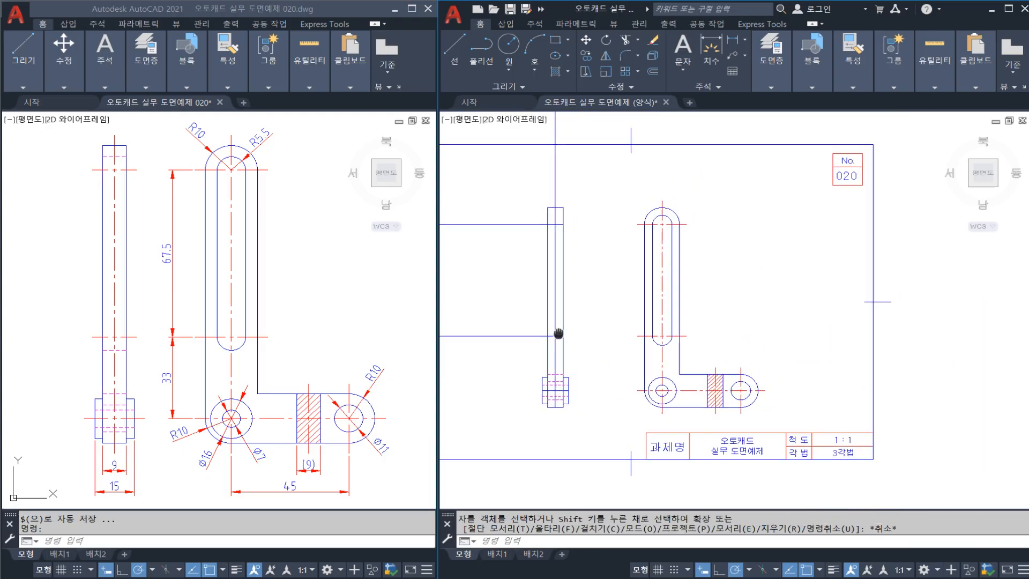
scroll(565, 328, "up", 1)
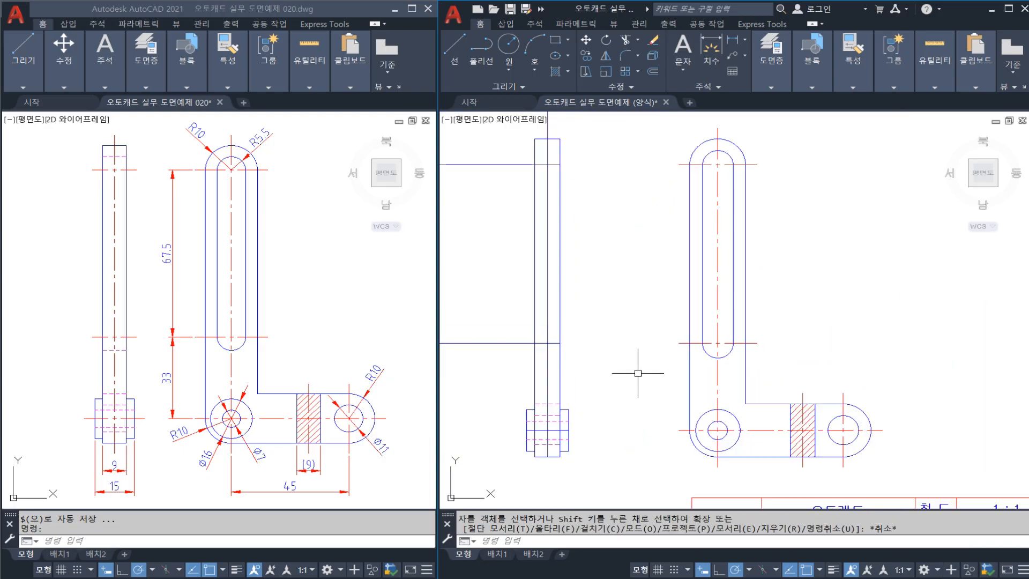
type("XL")
key("Return")
left_click(717, 358)
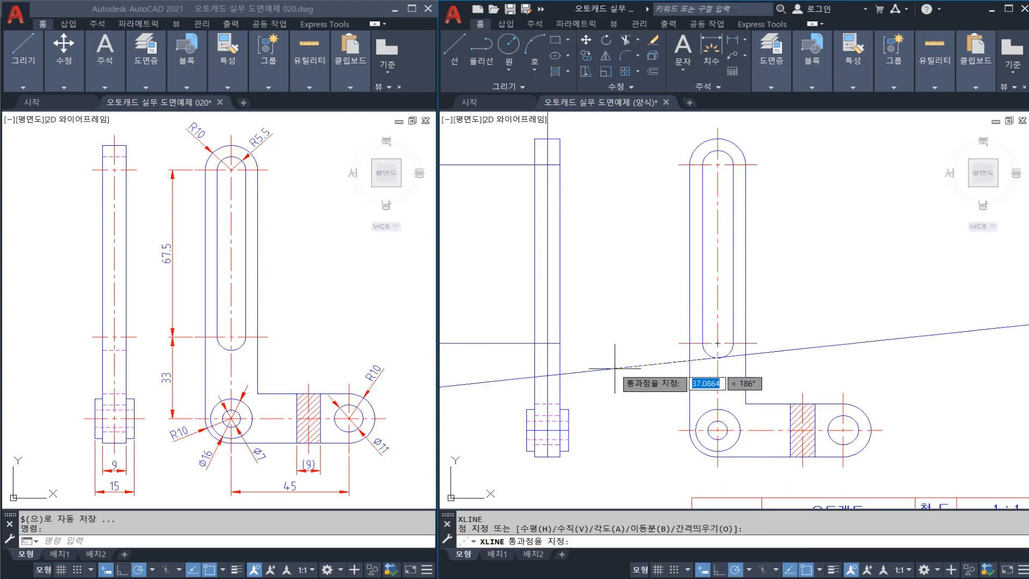
left_click(609, 358)
key("Escape")
key("Return")
left_click(718, 151)
left_click(665, 152)
key("Escape")
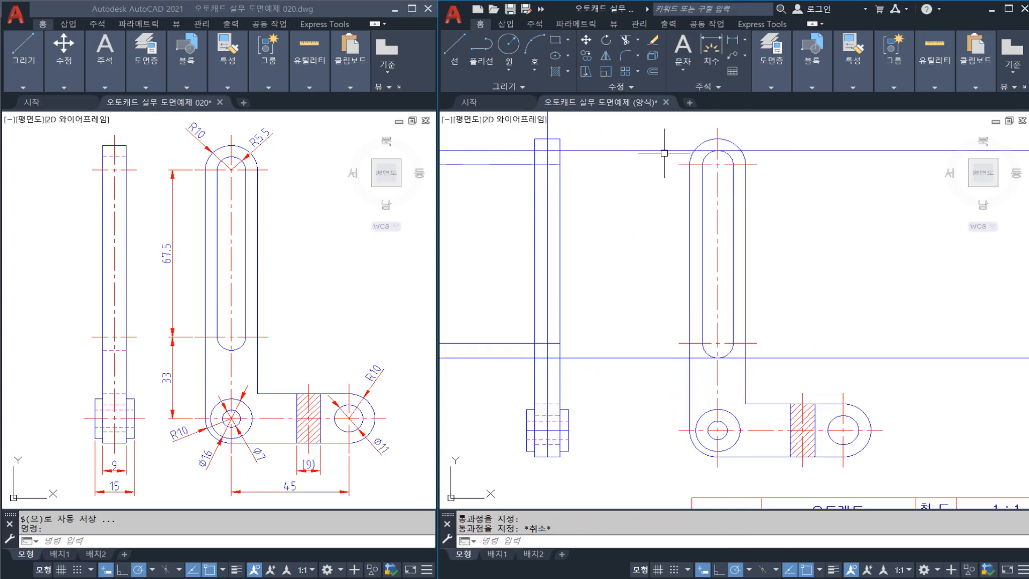
Step: Trim the slot-end construction lines and the two slot centre lines to the plate's outer edges in the side view
type("TR")
key("Return")
left_click(570, 228)
left_click(496, 201)
key("Return")
left_click(510, 151)
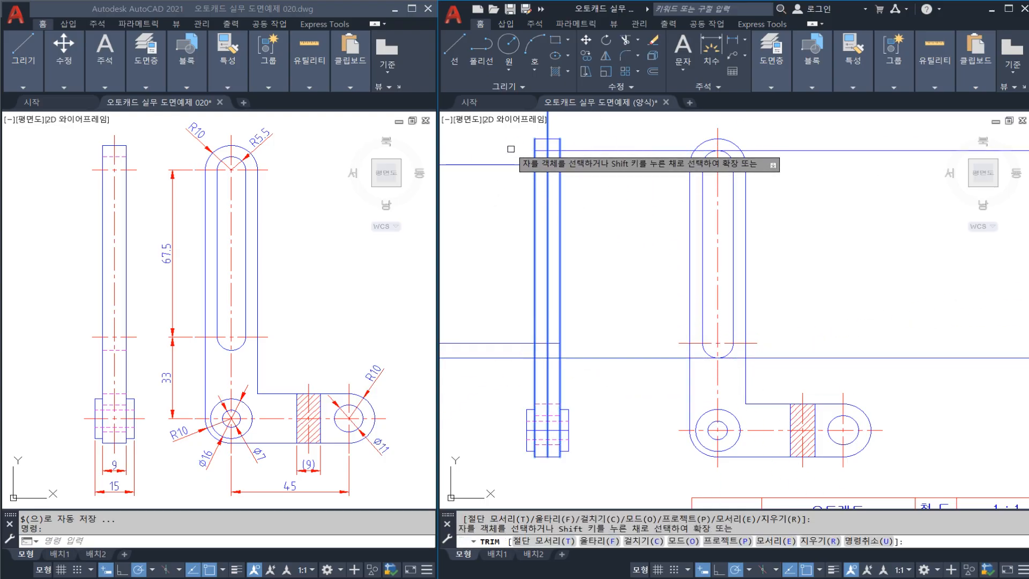
left_click(482, 181)
left_click(479, 146)
left_click(487, 236)
left_click(484, 381)
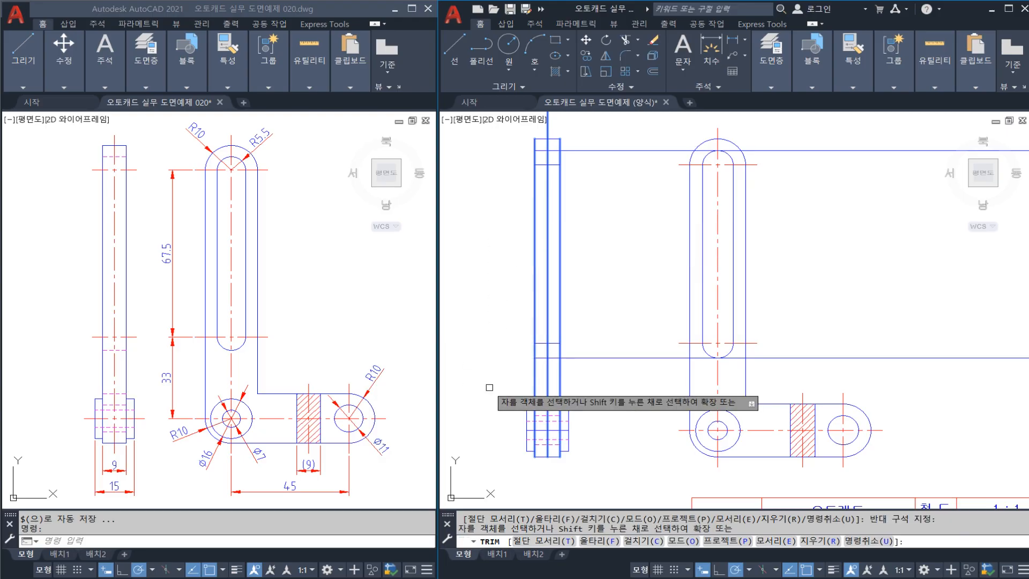
left_click(617, 131)
left_click(592, 369)
key("Escape")
Step: Match the side view's two slot-end lines to the properties of the hidden inner-corner line
type("MA")
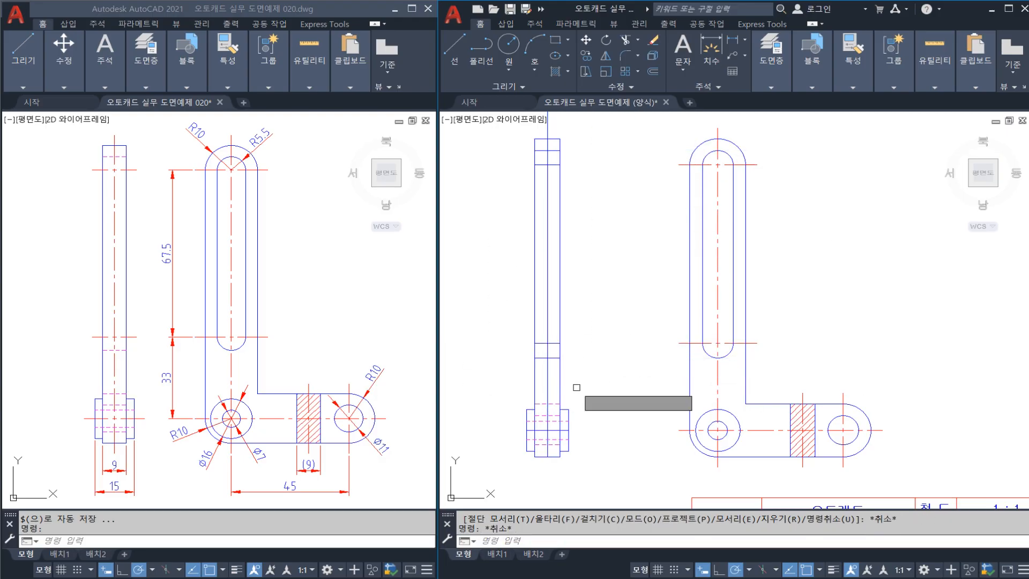
key("Return")
left_click(554, 404)
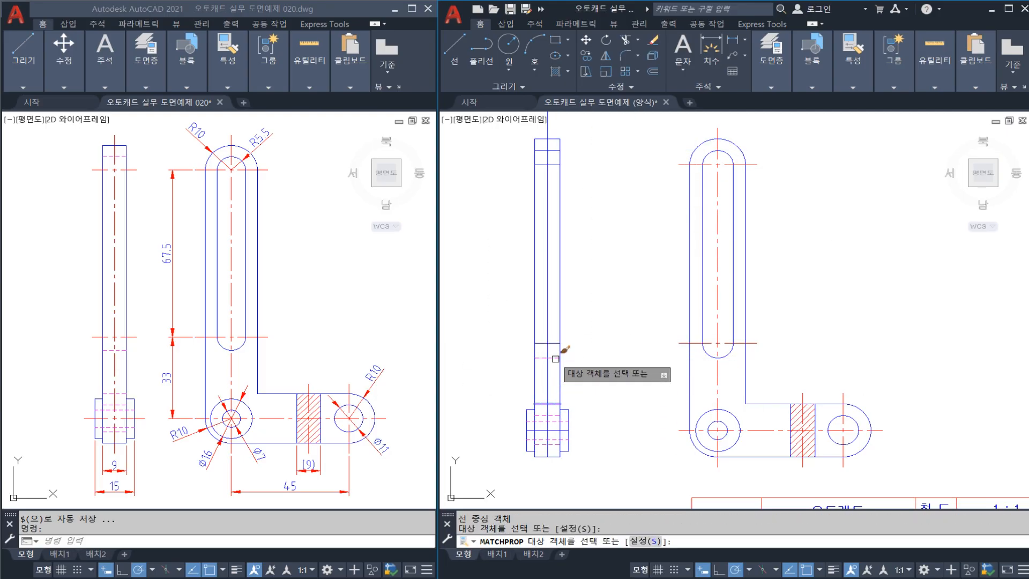
left_click(548, 332)
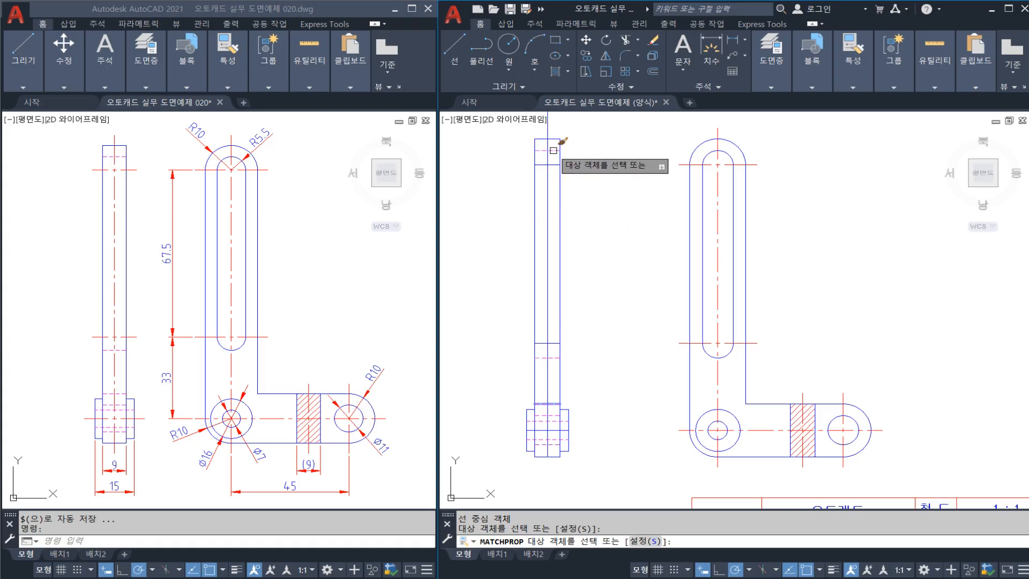
key("Escape")
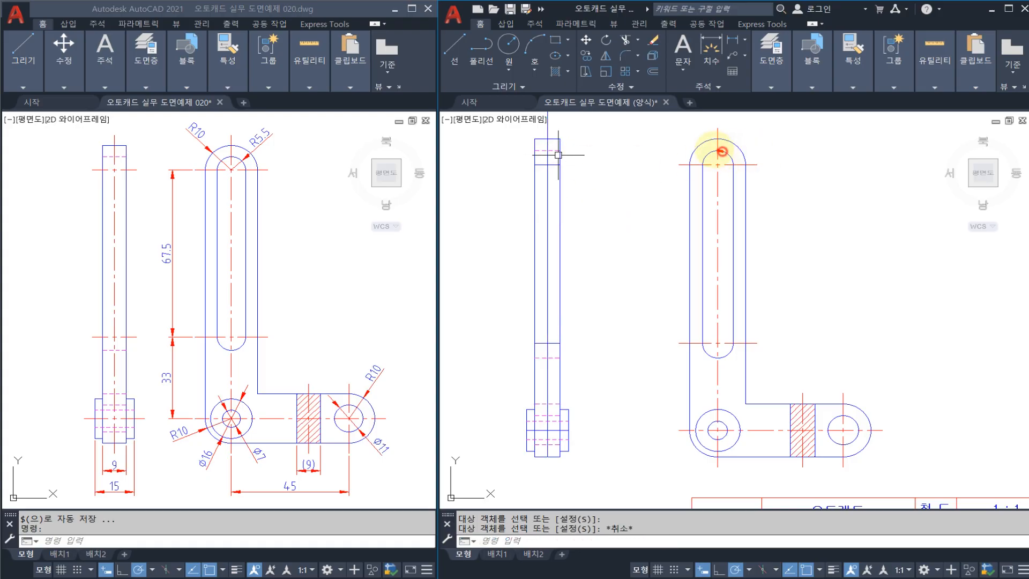
left_click_drag(716, 360, 722, 358)
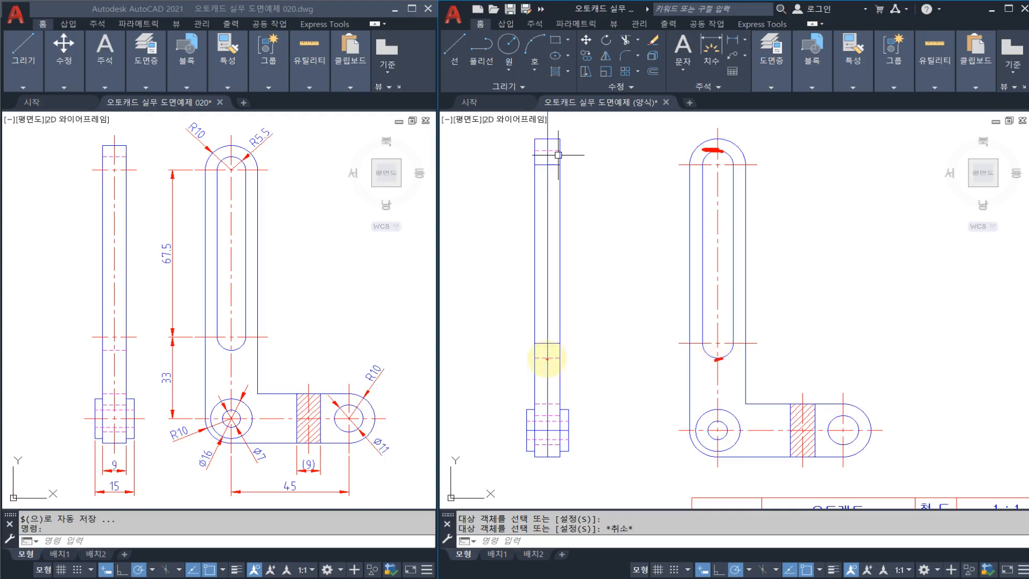
left_click_drag(540, 346, 558, 369)
left_click_drag(544, 155, 568, 146)
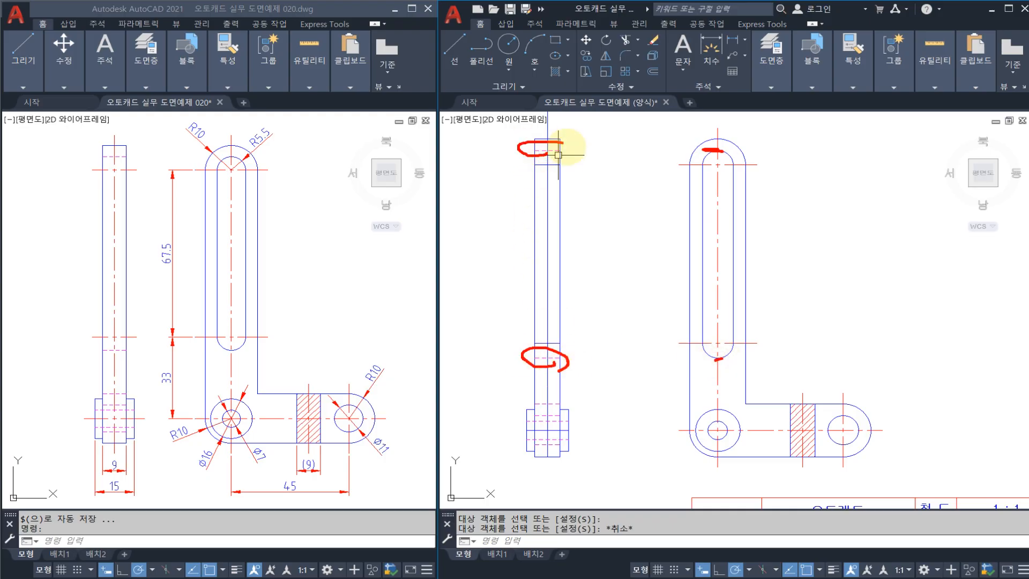
key("Escape")
Step: Trim the side view's vertical centre line where it extends above the plate's top edge
middle_click_drag(559, 137, 568, 195)
type("tr")
key("space")
key("space")
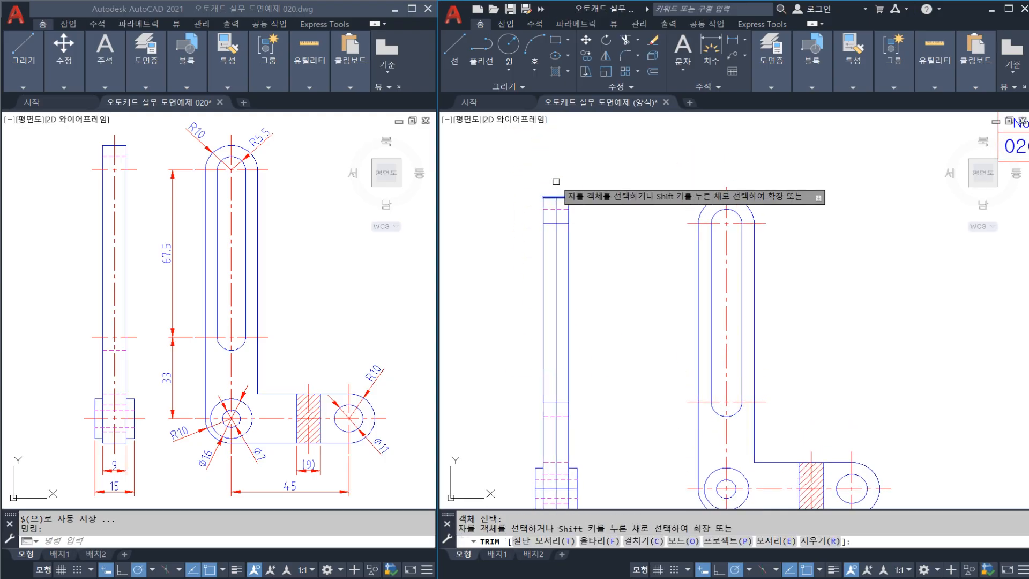
left_click(555, 181)
key("Escape")
middle_click_drag(570, 262, 579, 234)
key("Escape")
key("Escape")
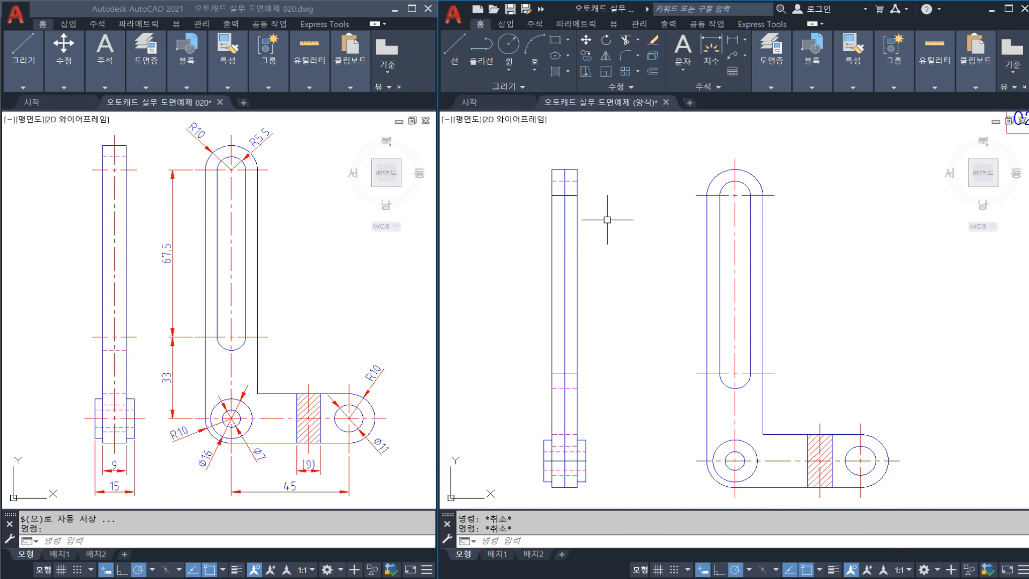
Step: Lengthen the side view's vertical centre line, two slot centre lines and boss centre line by 4 at both ends
key("space")
type("de")
key("space")
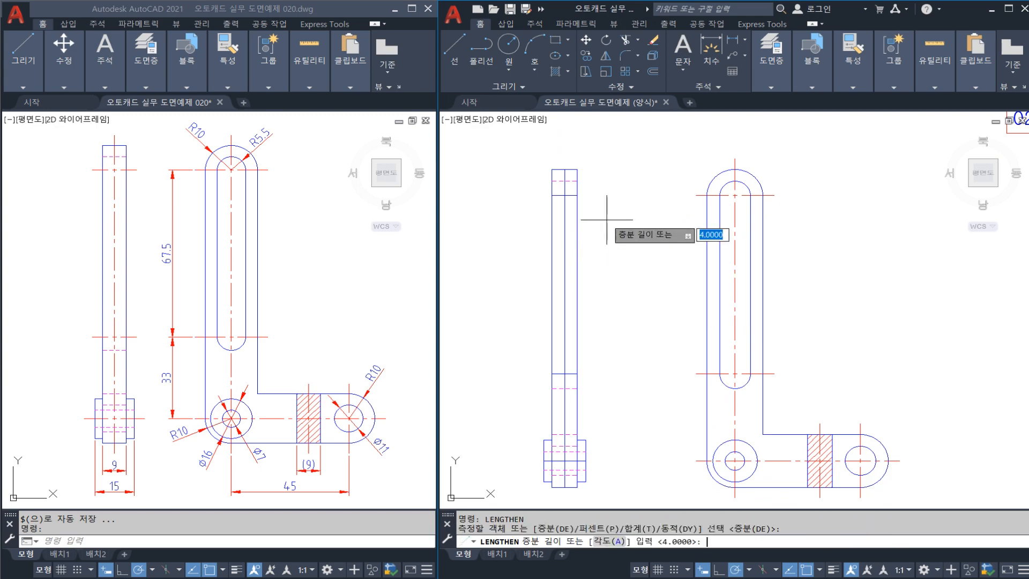
key("space")
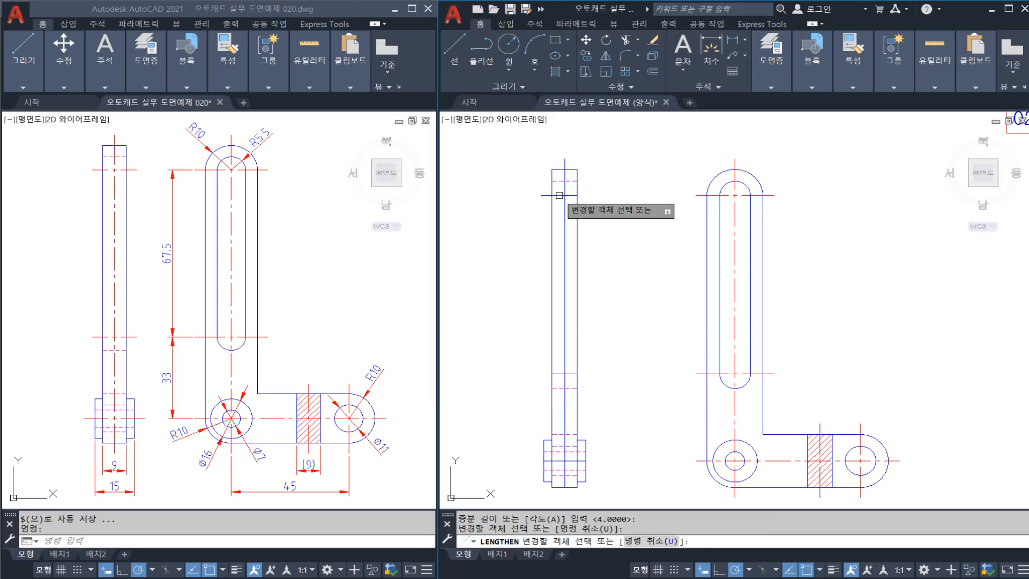
left_click(559, 195)
left_click(570, 195)
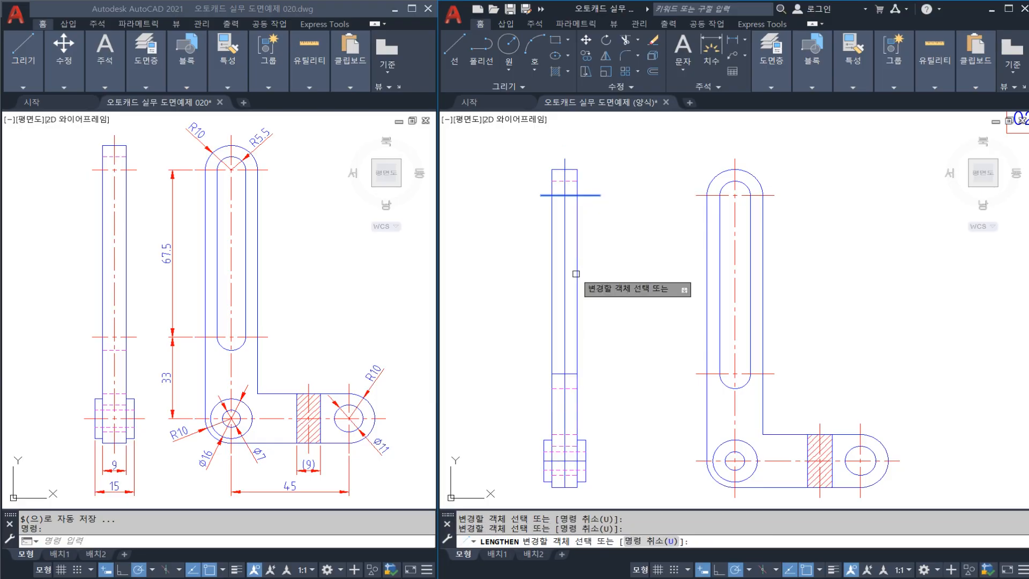
left_click(559, 373)
middle_click_drag(560, 425, 561, 356)
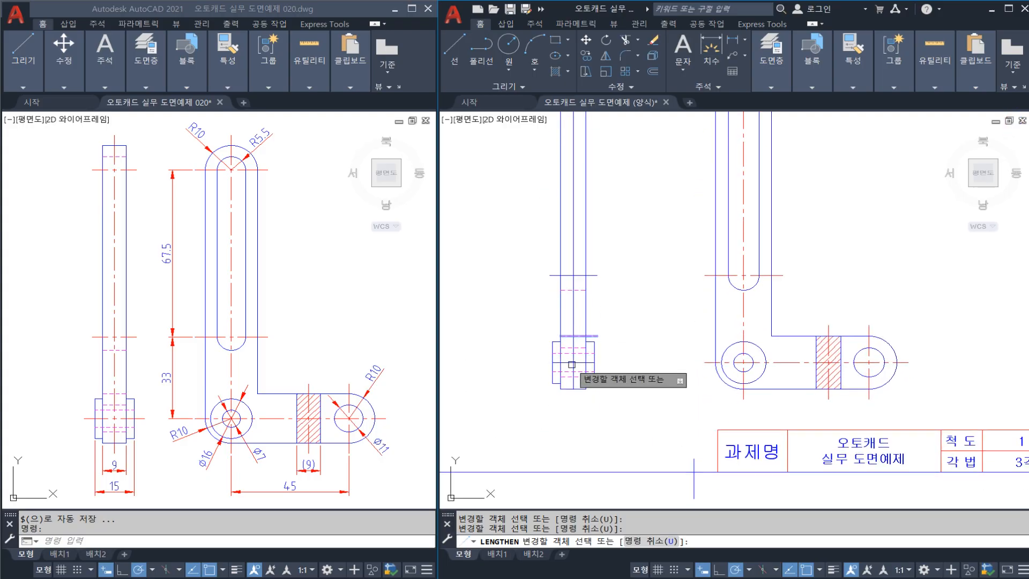
scroll(561, 356, "up", 4)
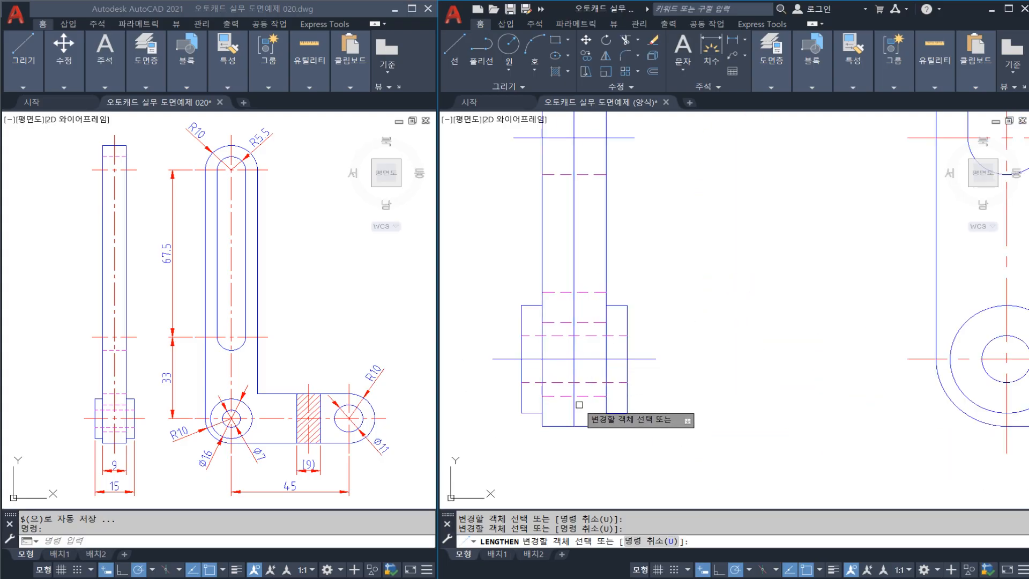
key("Escape")
Step: Match the side view's vertical and horizontal centre lines to the properties of the front view's centre line
scroll(600, 376, "down", 4)
type("ma")
key("Return")
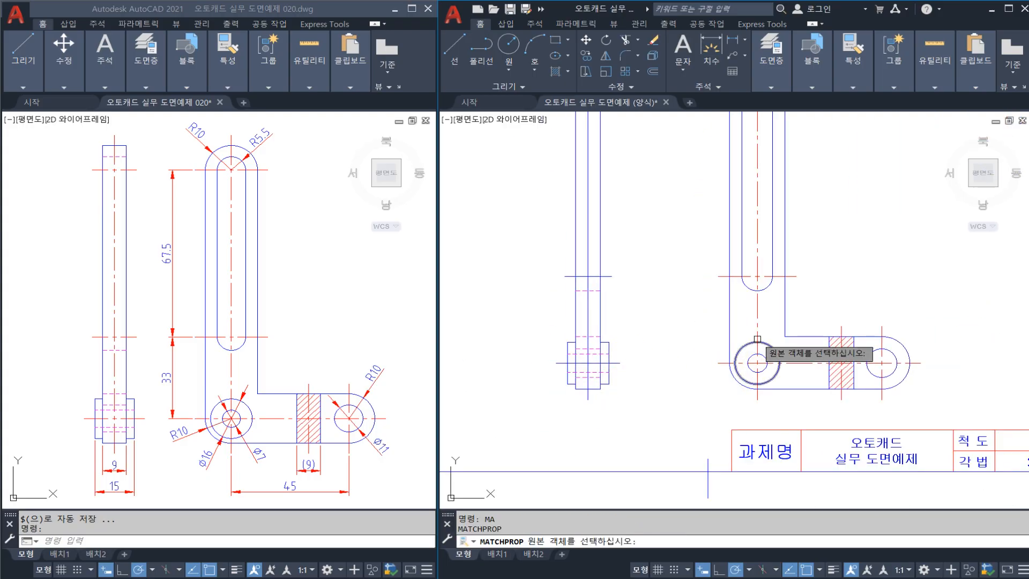
left_click(730, 364)
scroll(590, 365, "up", 3)
left_click(593, 352)
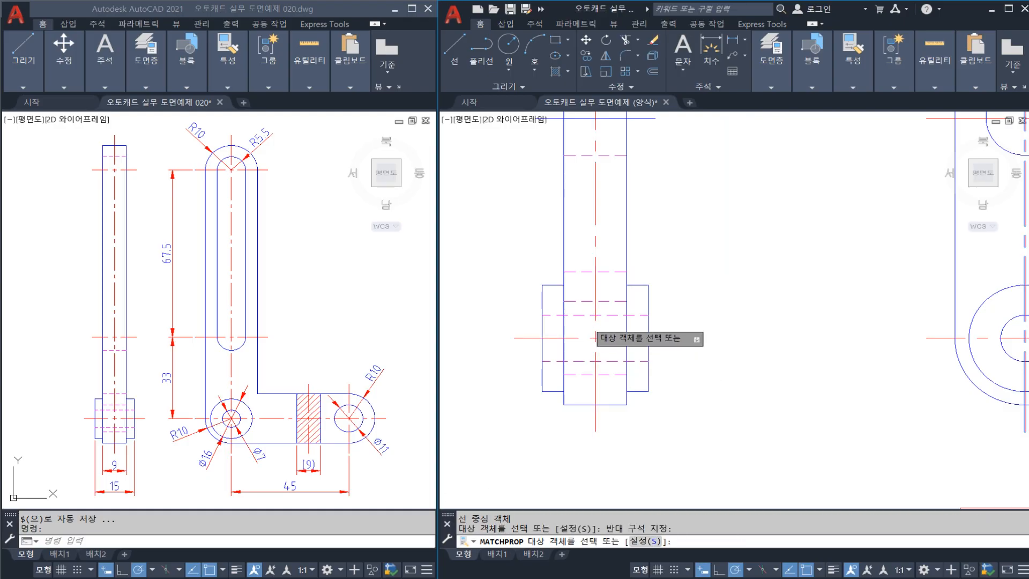
scroll(594, 352, "down", 4)
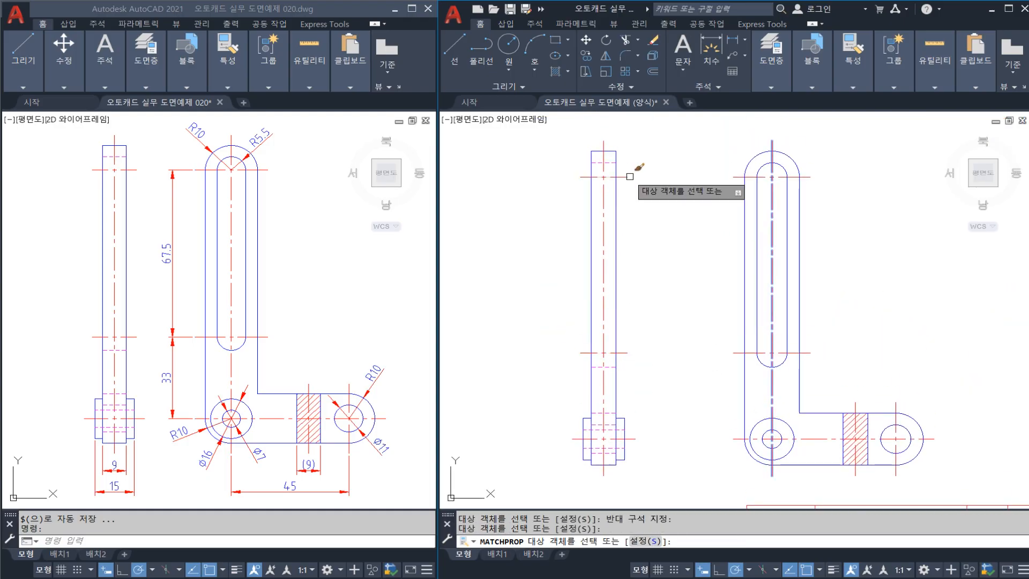
key("Escape")
key("Escape")
Step: Save the drawing
middle_click_drag(643, 293, 618, 292)
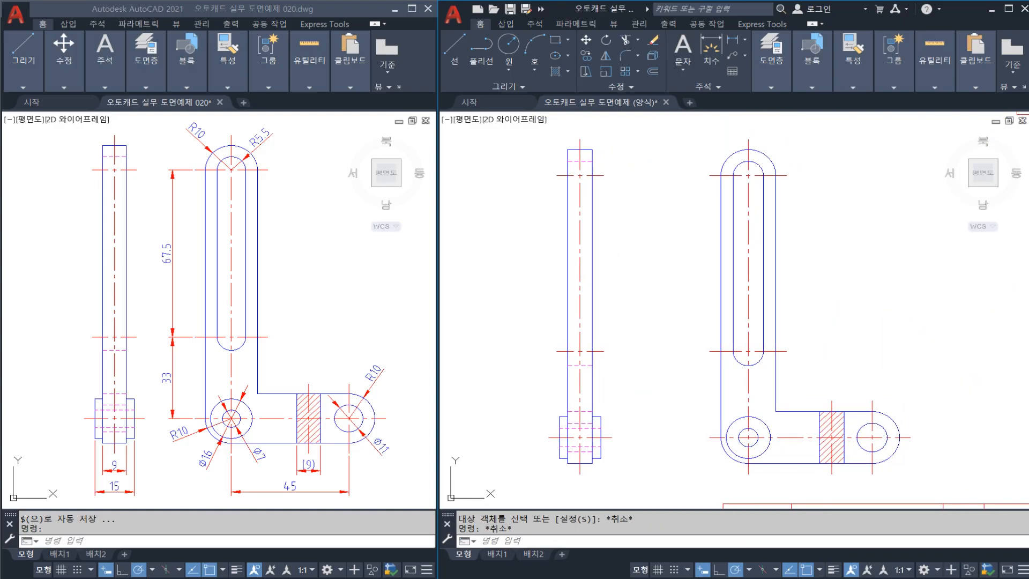
key("ctrl+s")
middle_click_drag(654, 349, 628, 358)
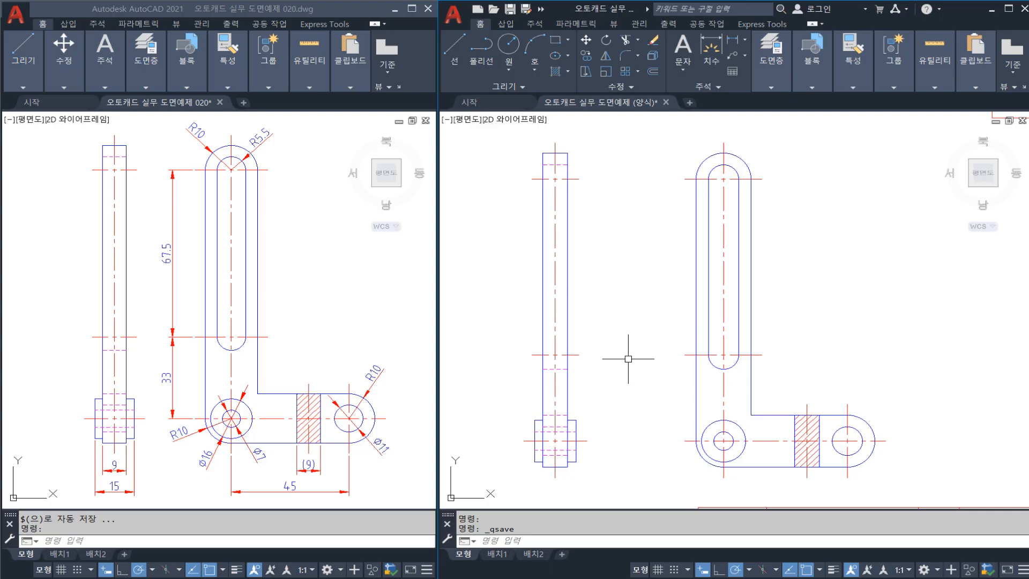
Step: Move the front and side views together to a new position inside the drawing frame and save the drawing
scroll(629, 359, "down", 2)
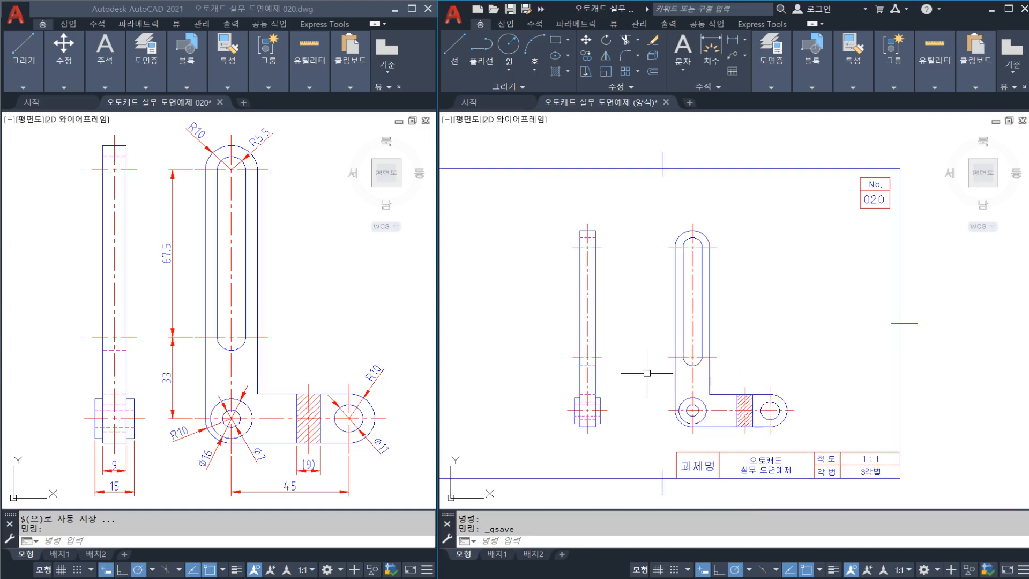
left_click(824, 433)
left_click(481, 180)
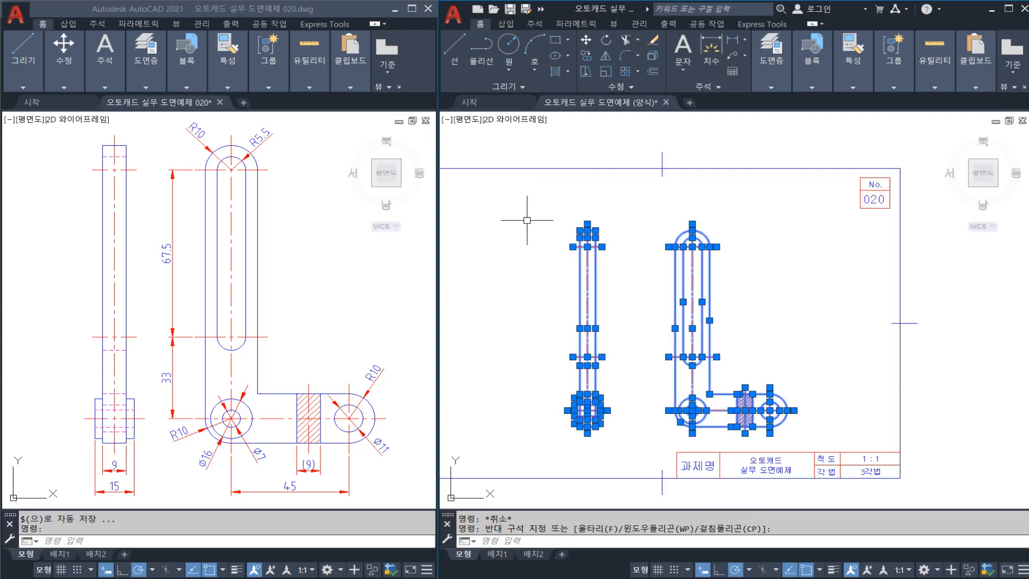
type("m")
key("Return")
left_click(648, 336)
key("Escape")
scroll(644, 361, "up", 2)
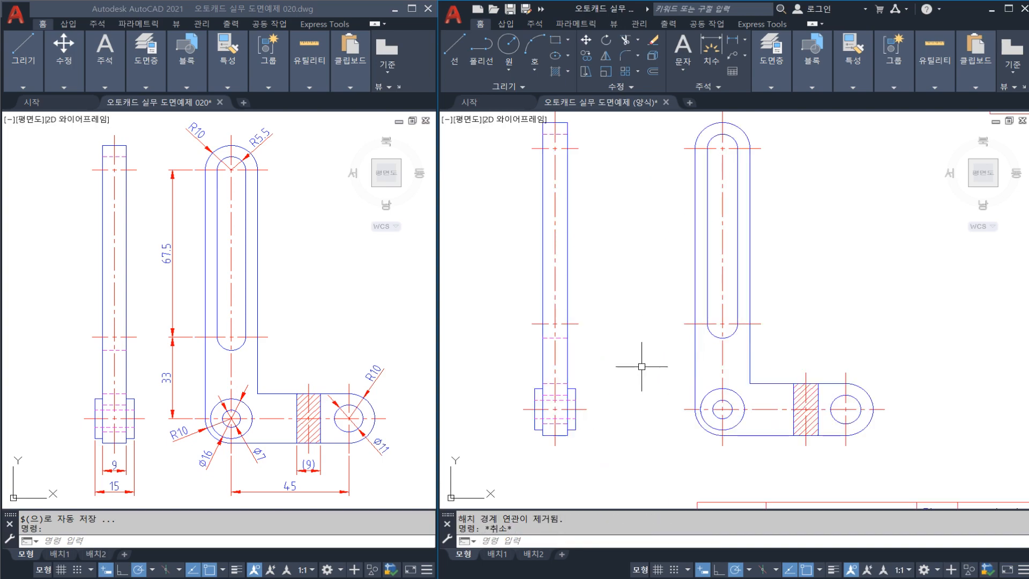
middle_click_drag(643, 360, 640, 367)
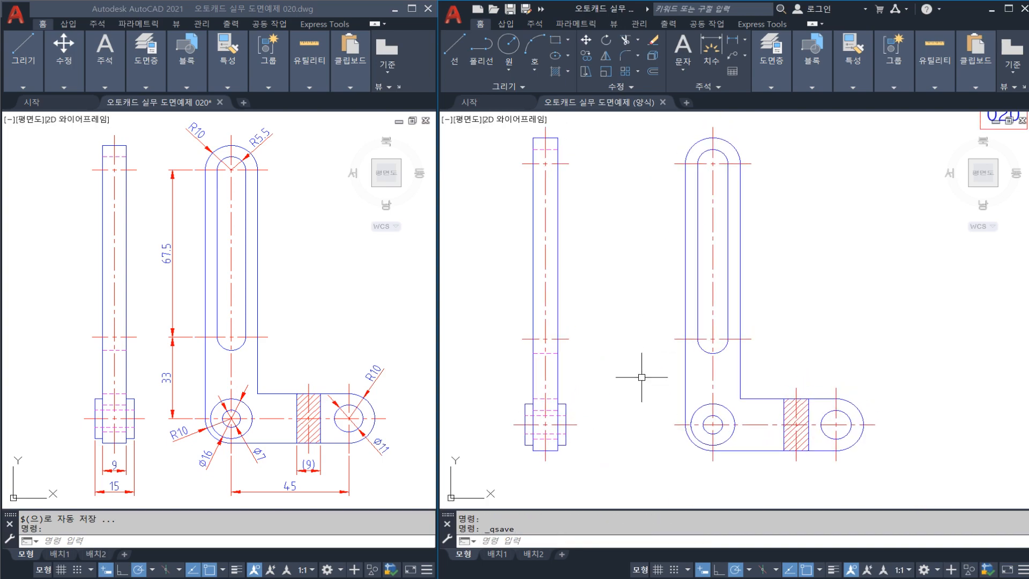
Step: Add a linear dimension for the plate's thickness below the side view
scroll(534, 450, "up", 2)
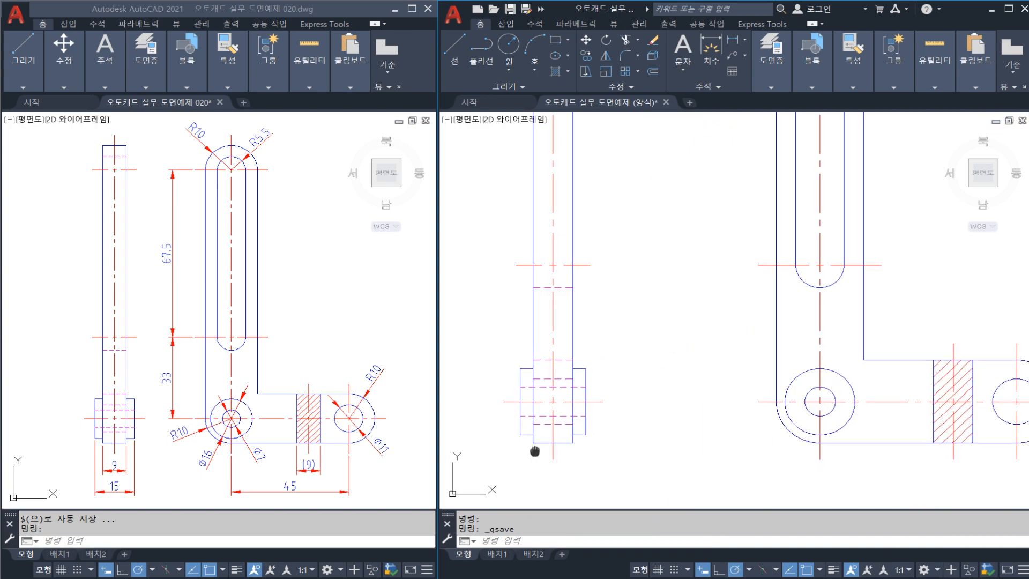
type("Ddli")
key("Return")
left_click(533, 417)
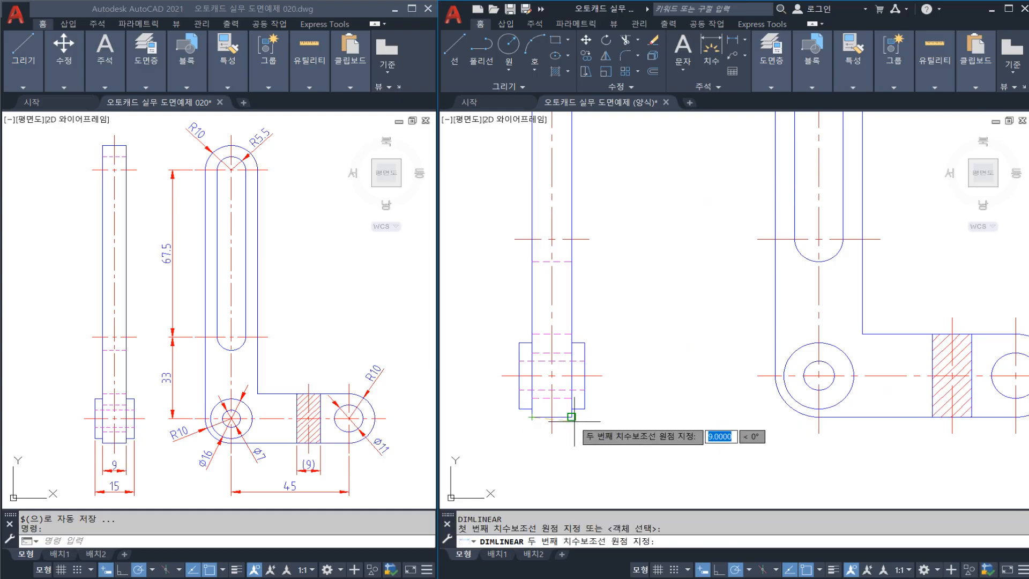
left_click(572, 417)
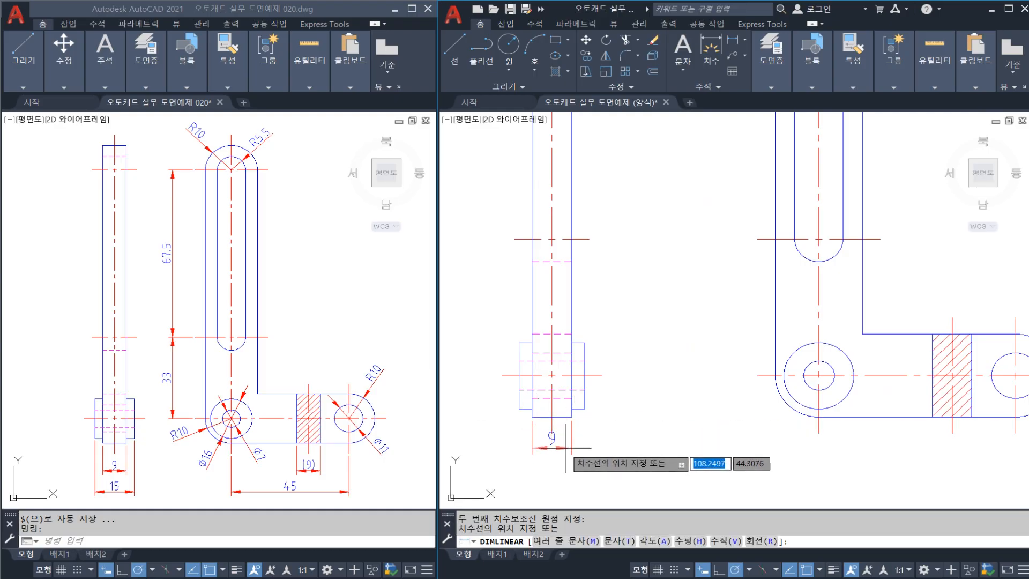
left_click(564, 460)
key("Escape")
middle_click_drag(578, 426, 607, 384)
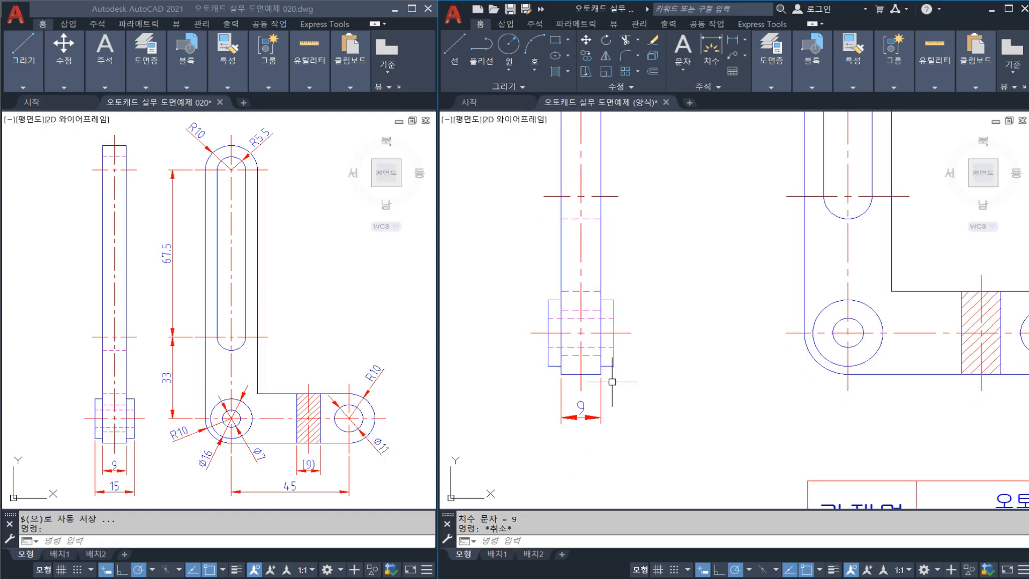
Step: Add a linear dimension for the boss's full width below the side view's plate-thickness dimension
key("Return")
left_click(614, 366)
left_click(548, 366)
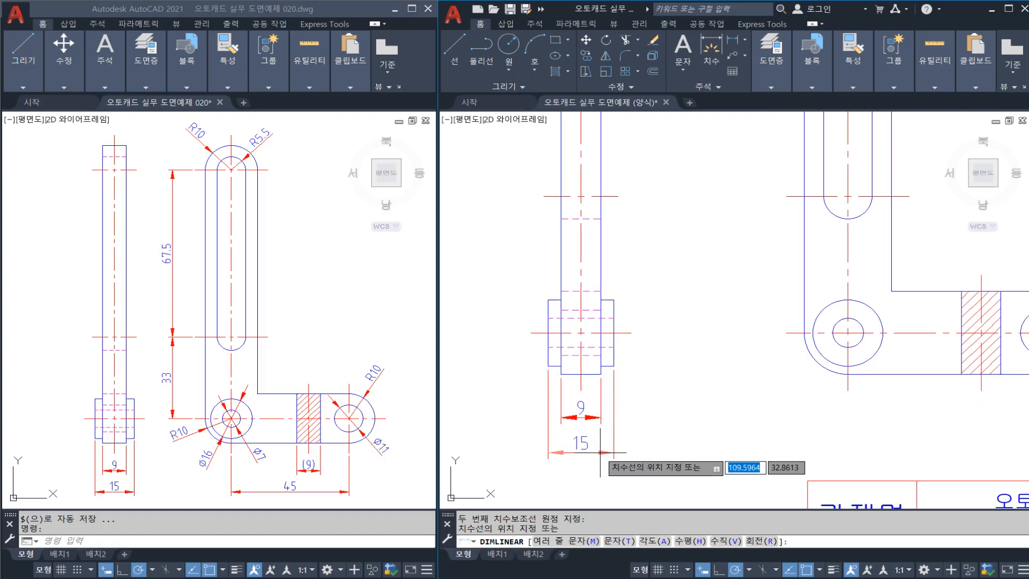
left_click(579, 452)
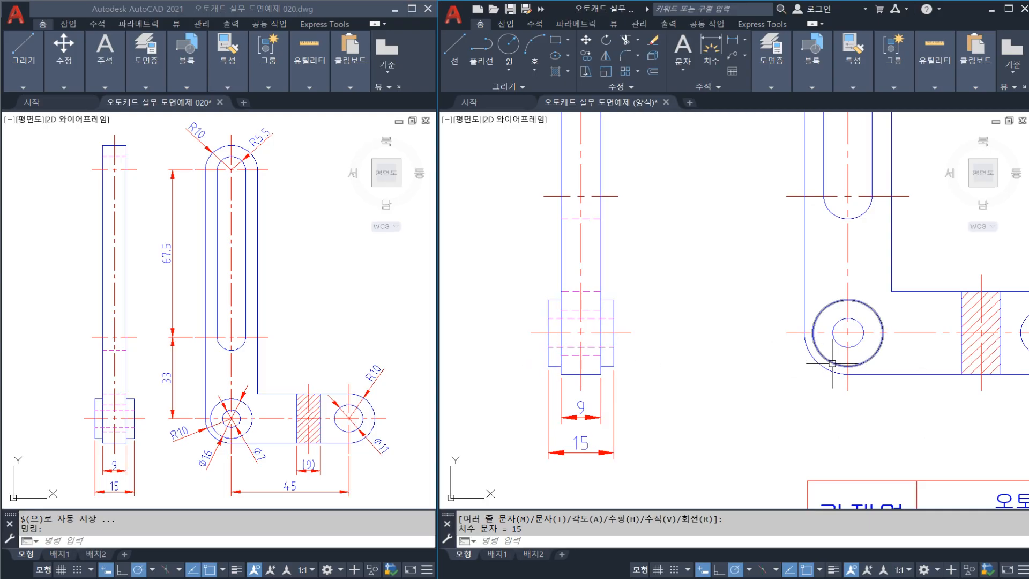
key("Escape")
Step: Add diameter dimensions to the small hole and the boss circle around it in the front view
middle_click_drag(682, 421, 665, 386)
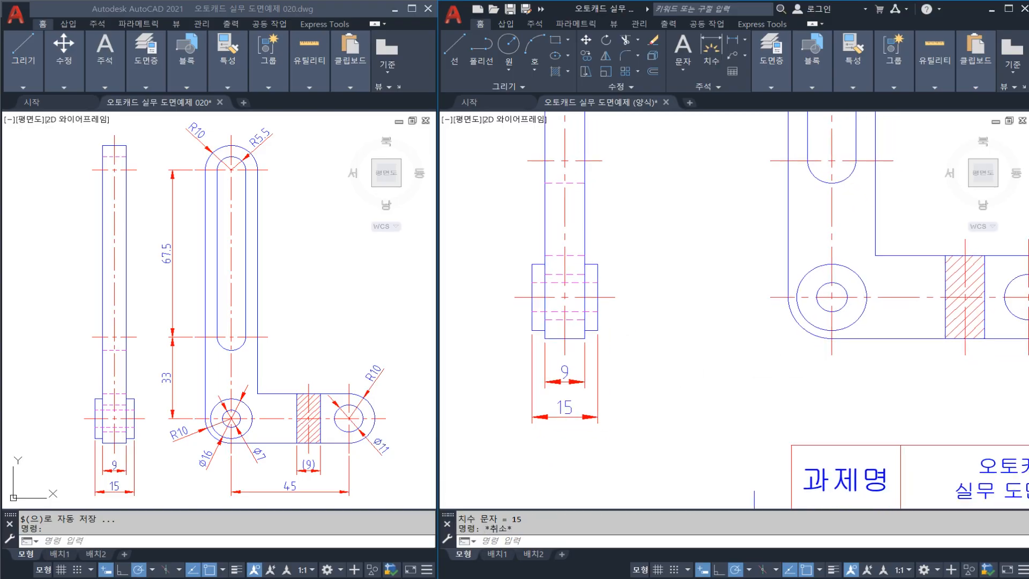
scroll(665, 382, "down", 1)
middle_click_drag(715, 356, 630, 402)
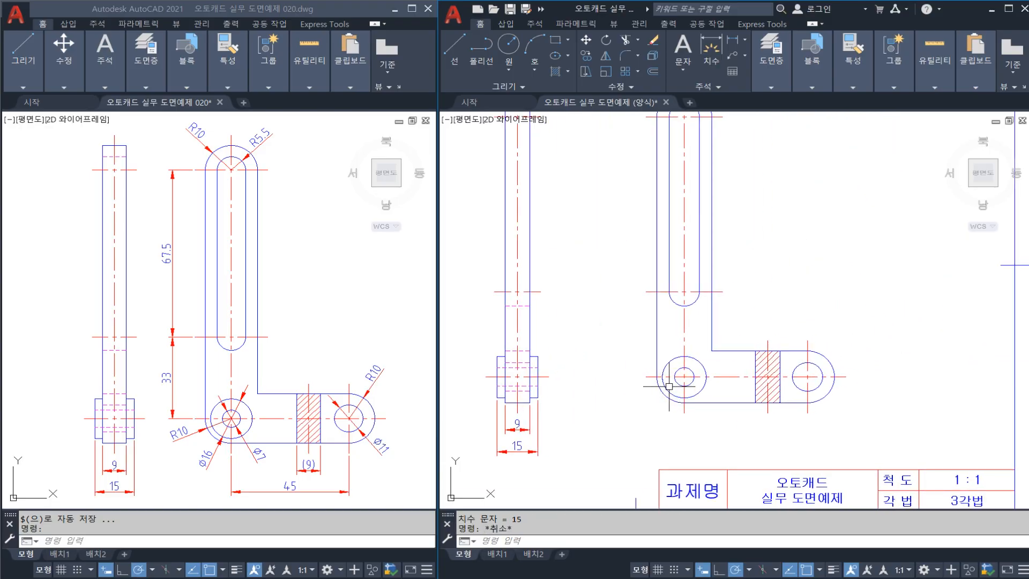
scroll(684, 391, "up", 2)
type("ddi")
key("space")
left_click(695, 378)
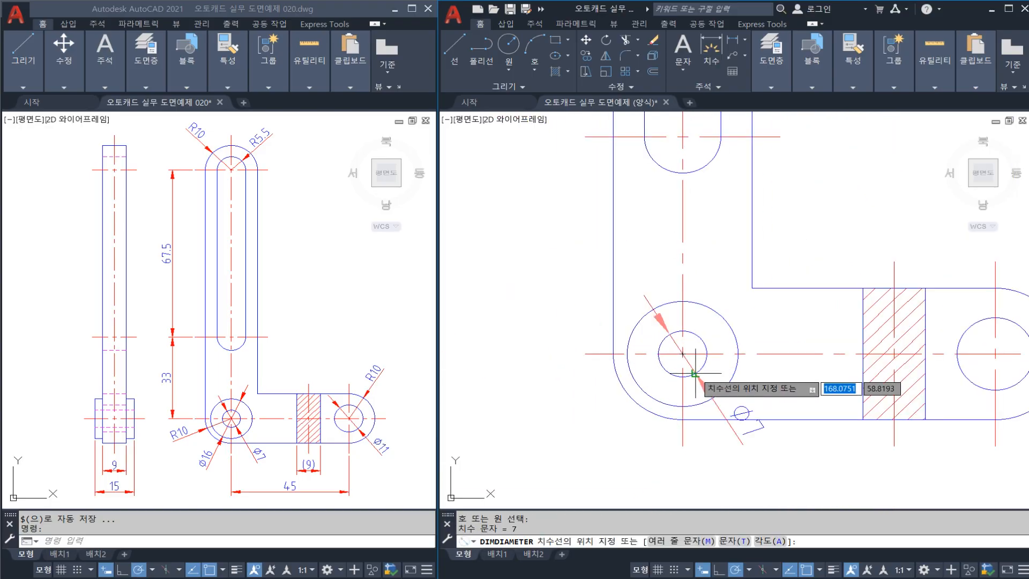
left_click(750, 449)
key("space")
left_click(647, 401)
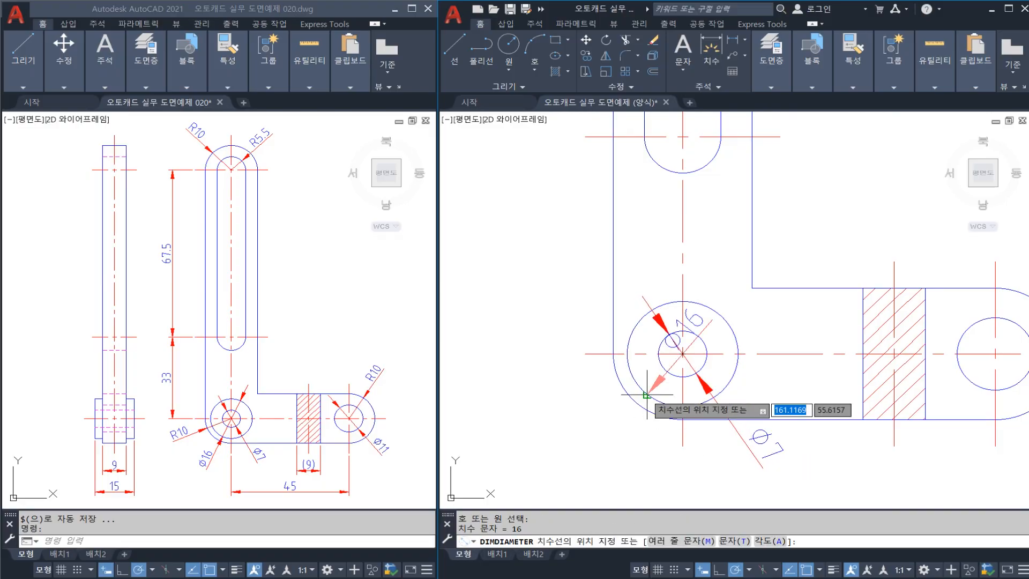
left_click(647, 438)
Step: Add a radius dimension to the rounded outer corner around the boss in the front view
type("dra")
key("space")
left_click(620, 388)
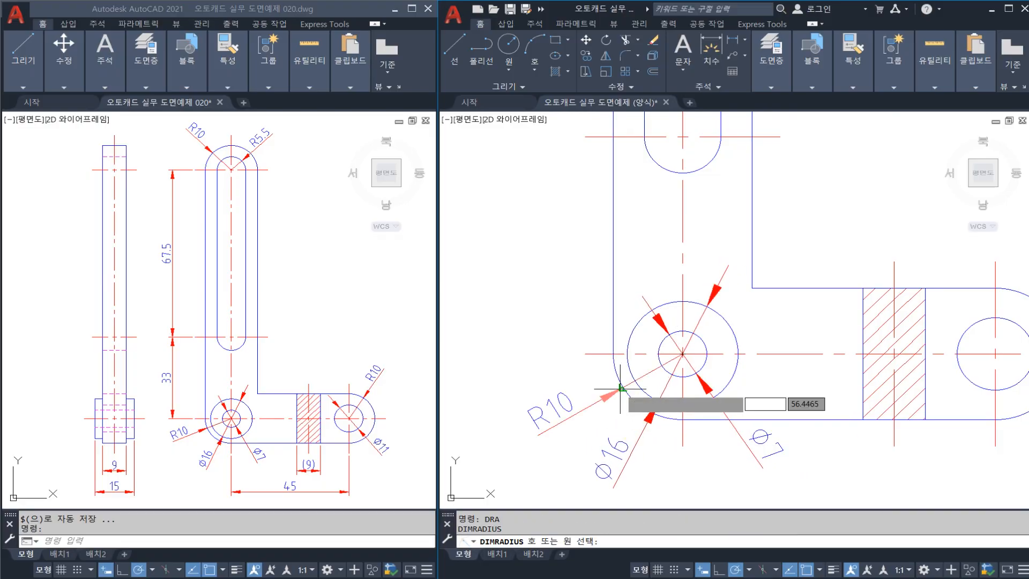
scroll(595, 394, "down", 3)
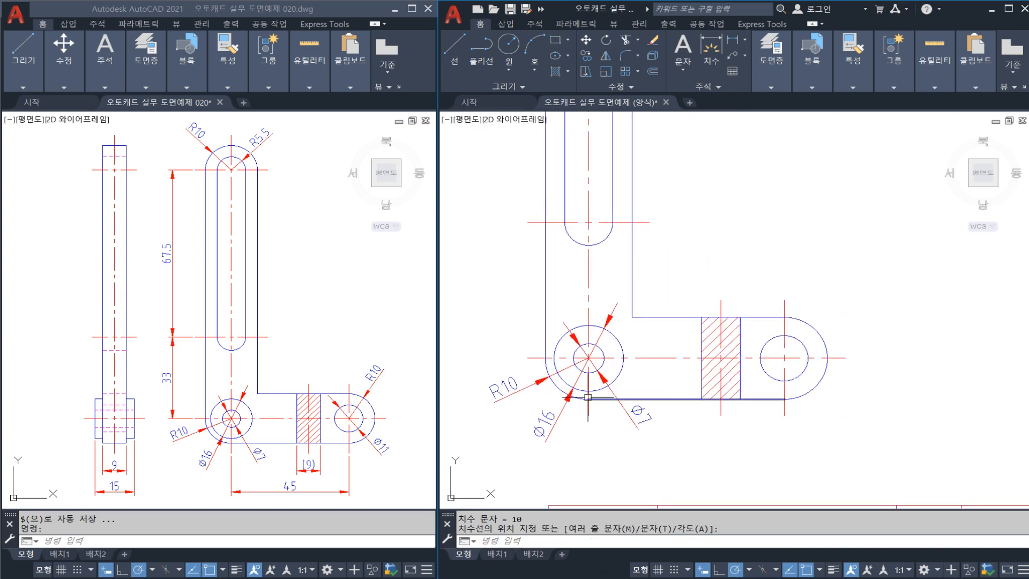
Step: Dimension the radius of the horizontal arm's rounded end and the diameter of its hole
middle_click_drag(588, 397, 555, 375)
type("dra")
key("space")
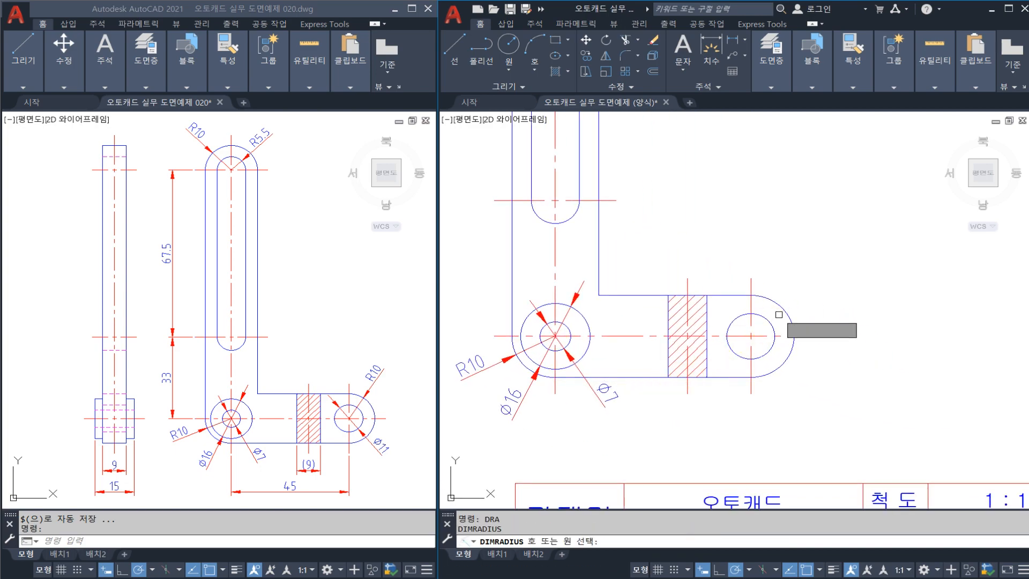
left_click(781, 303)
type("ddi")
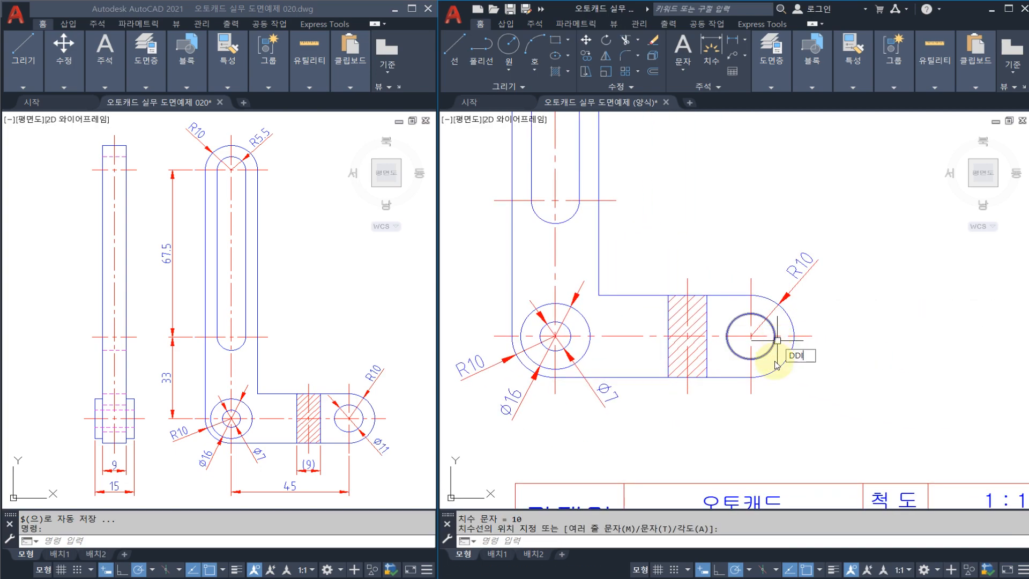
key("space")
left_click(768, 354)
key("Escape")
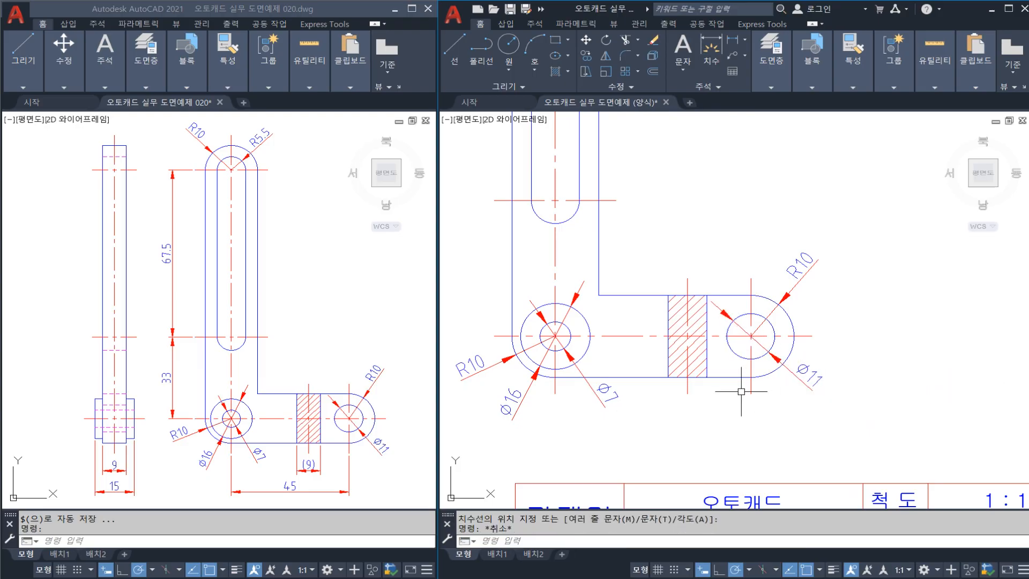
Step: Try a linear dimension between the boss and arm hole centres, level with the side view's plate-thickness dimension
middle_click_drag(730, 385, 742, 346)
type("dli")
key("space")
left_click(567, 355)
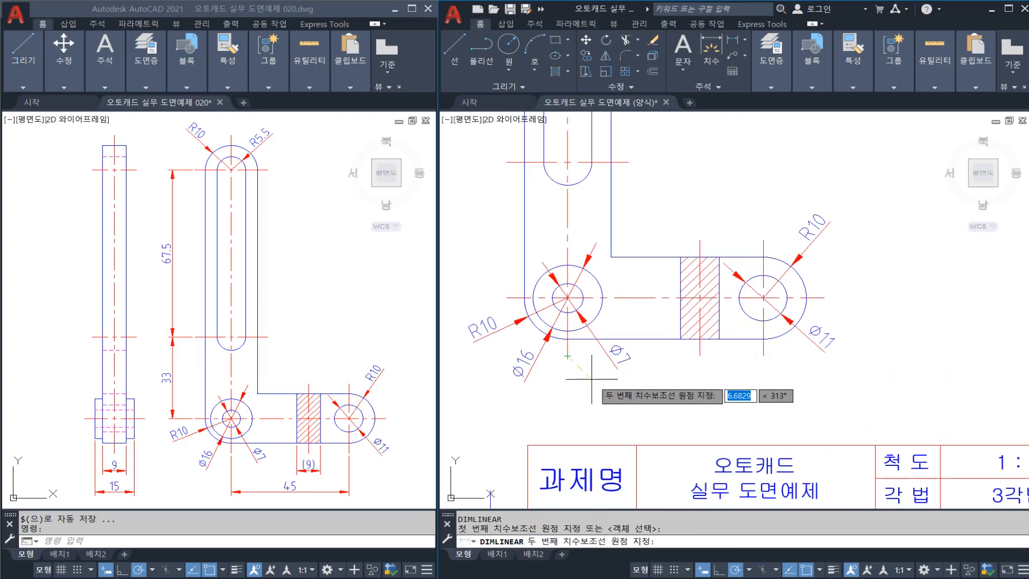
left_click(764, 356)
scroll(751, 359, "down", 4)
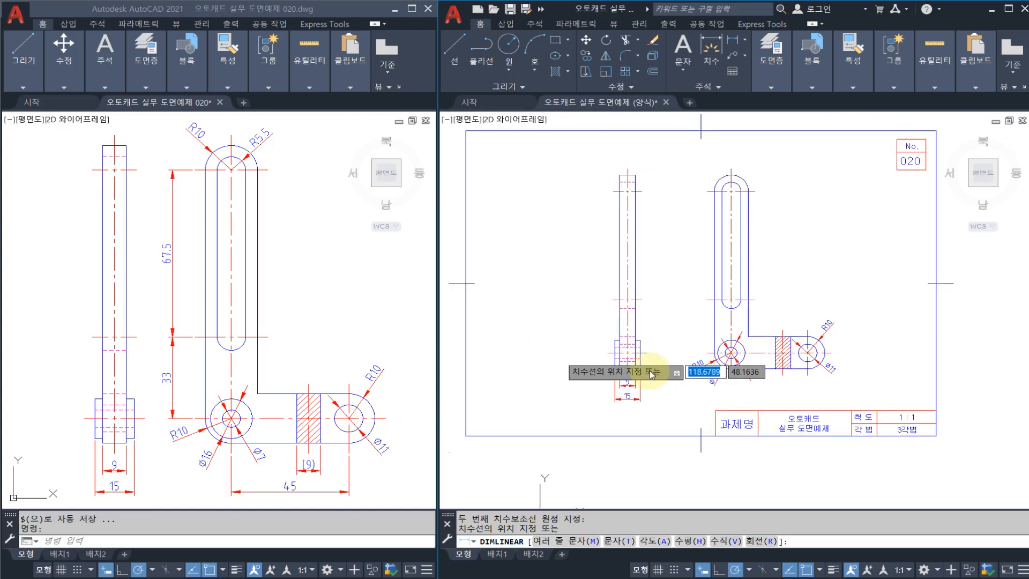
scroll(620, 389, "up", 4)
scroll(616, 391, "up", 5)
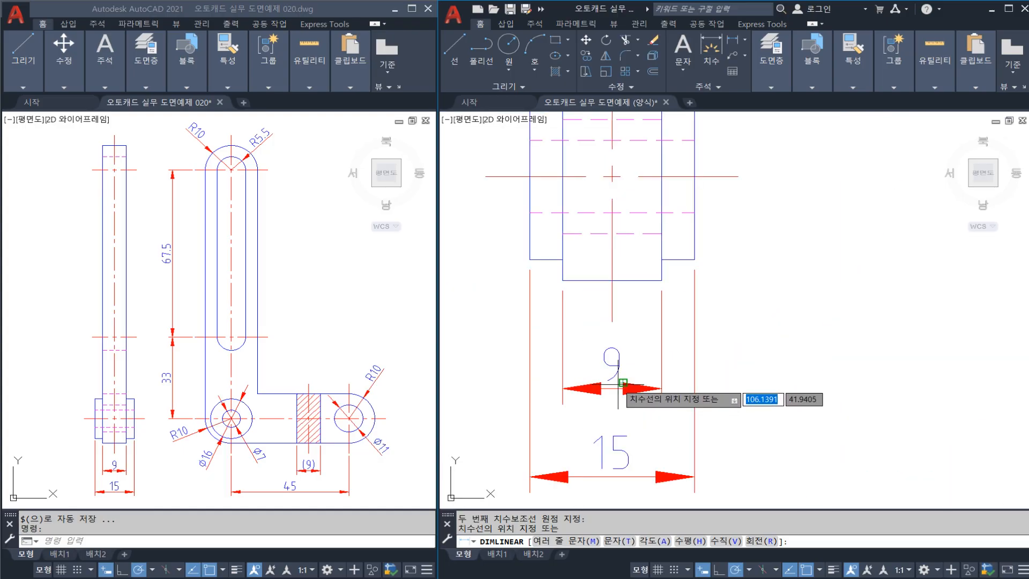
left_click(616, 391)
scroll(643, 386, "down", 7)
scroll(628, 372, "up", 4)
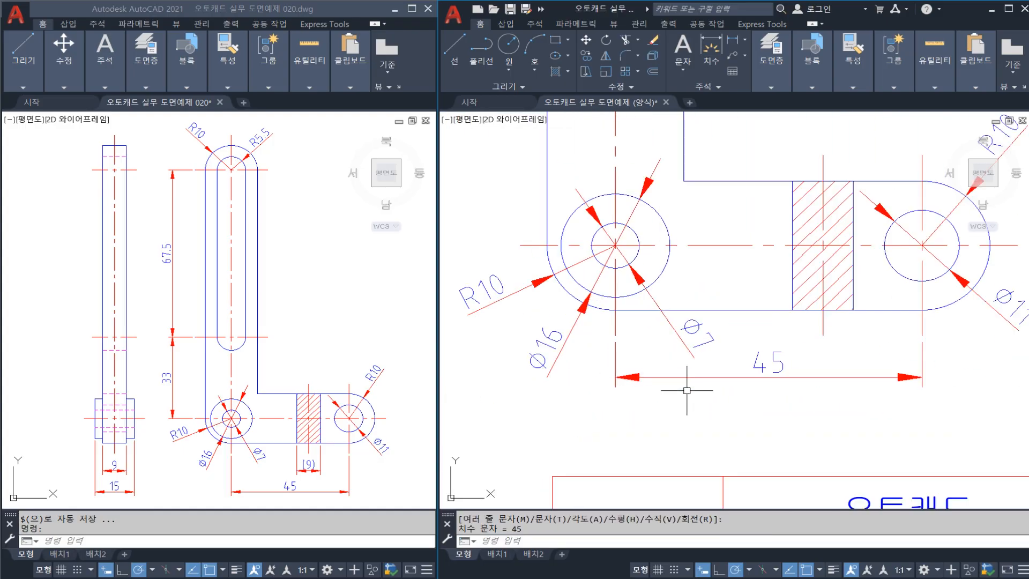
Step: Delete the centre-distance dimension below the horizontal arm
mouse_move(687, 390)
middle_mouse_down()
mouse_move(667, 340)
mouse_move(723, 322)
mouse_move(707, 341)
middle_mouse_up()
scroll(733, 331, "down", 5)
scroll(699, 344, "up", 3)
left_click(826, 282)
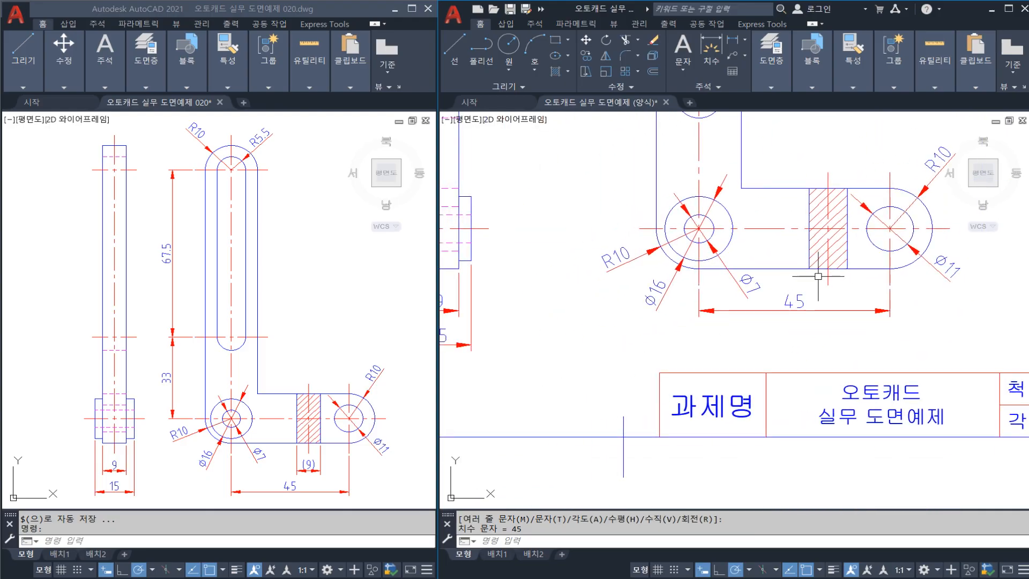
type("e")
key("Return")
Step: Add a linear dimension for the hatched section's width, aligned with the side view's plate-thickness dimension line
type("dl")
key("Return")
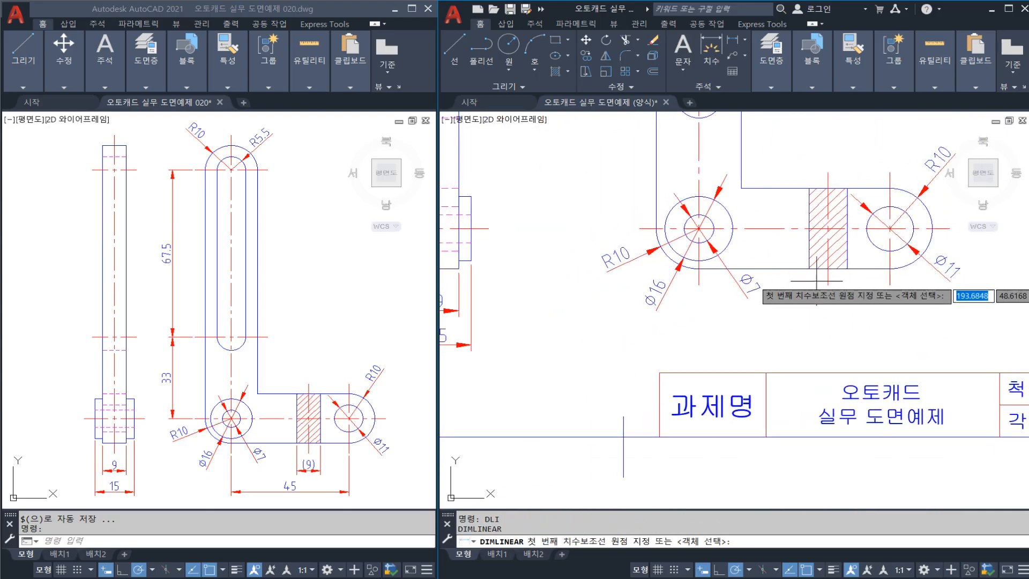
left_click(810, 269)
left_click(847, 268)
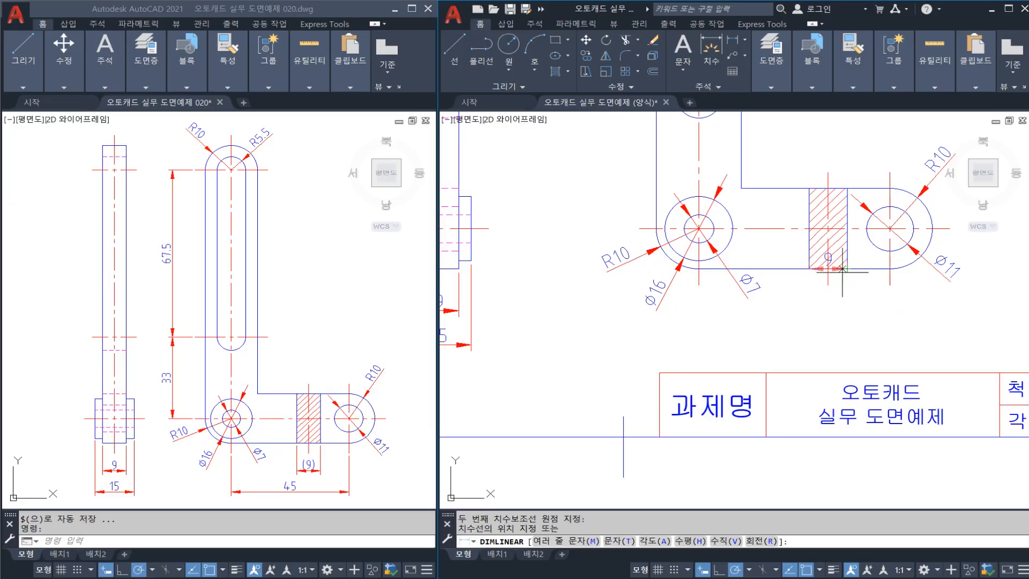
middle_click_drag(512, 317, 559, 313)
left_click(507, 306)
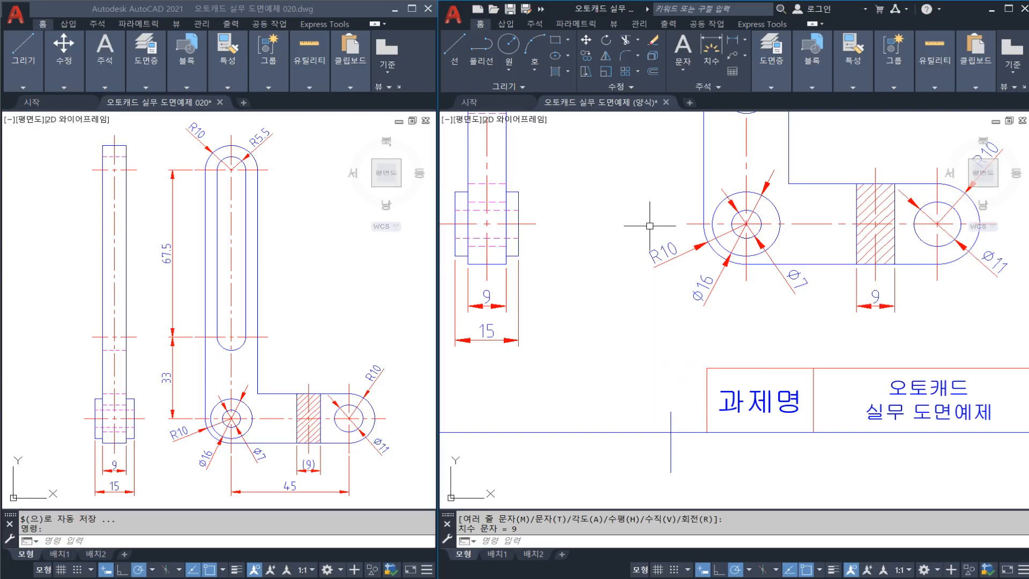
Step: Put the hatched section's width dimension in parentheses as the reference dimension (9)
double_click(875, 296)
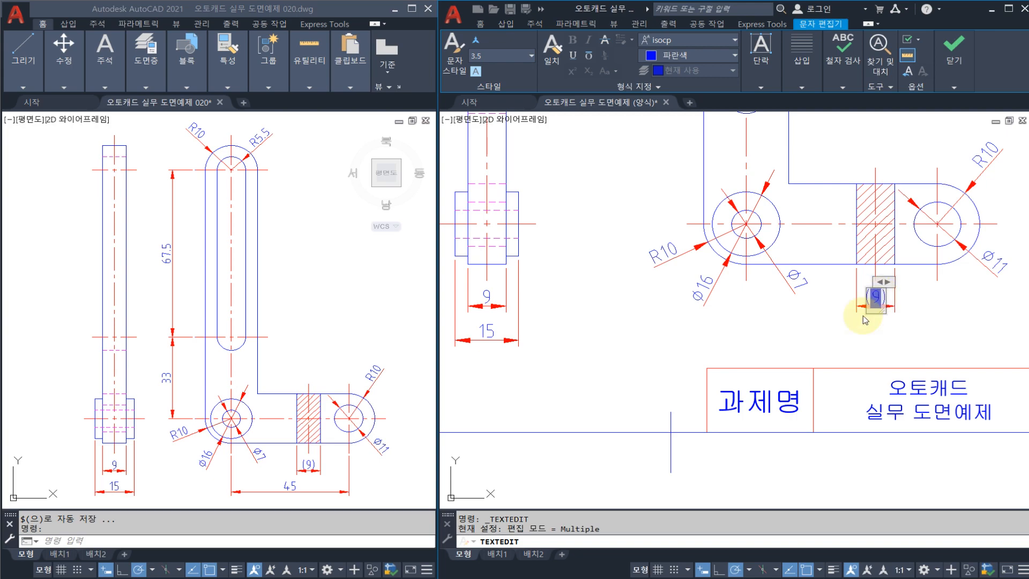
left_click(738, 329)
key("Escape")
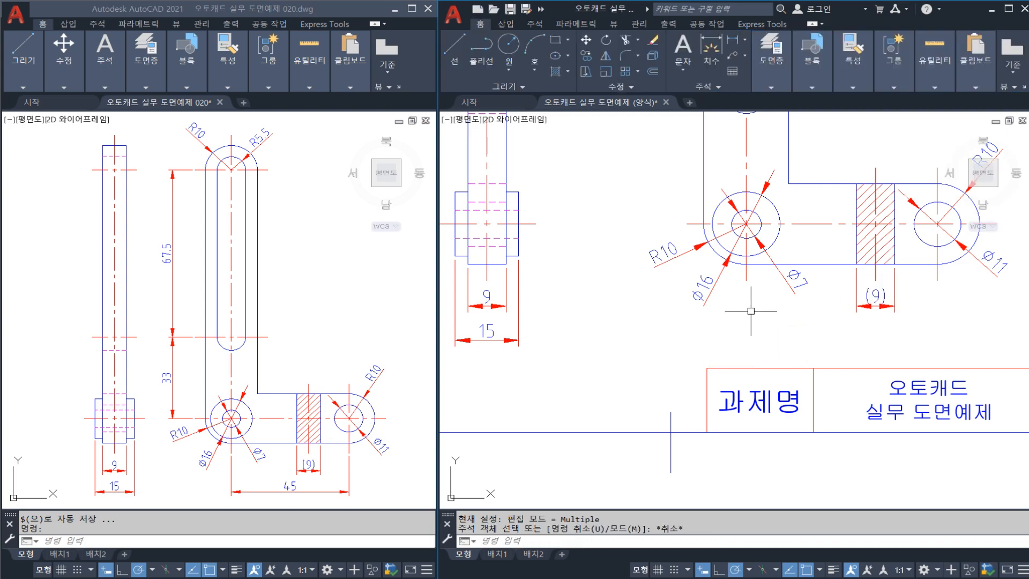
key("Escape")
key("Escape")
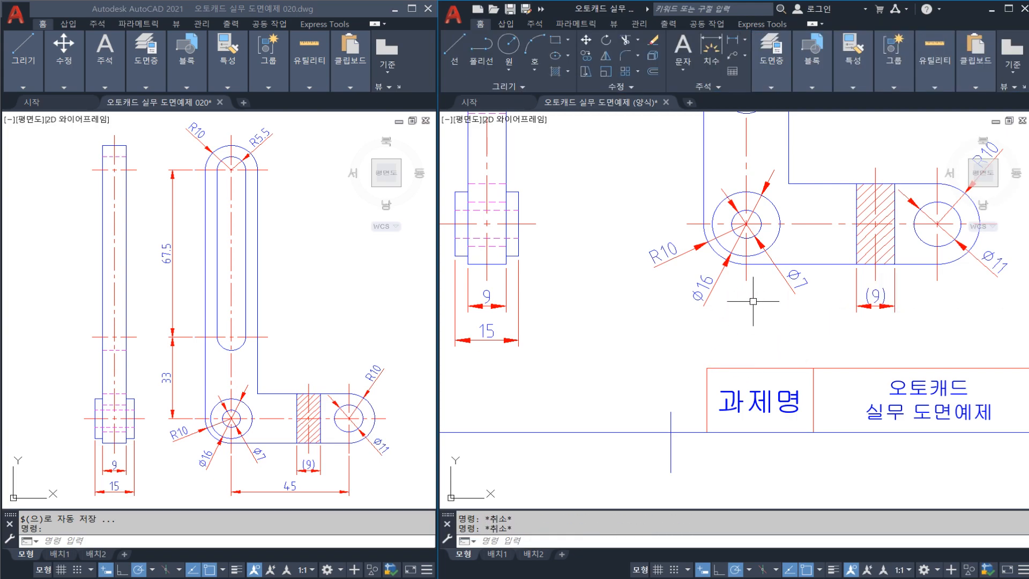
Step: Add a horizontal dimension between the boss and arm hole centres, aligned with the side view's overall boss-width dimension
key("space")
left_click(747, 280)
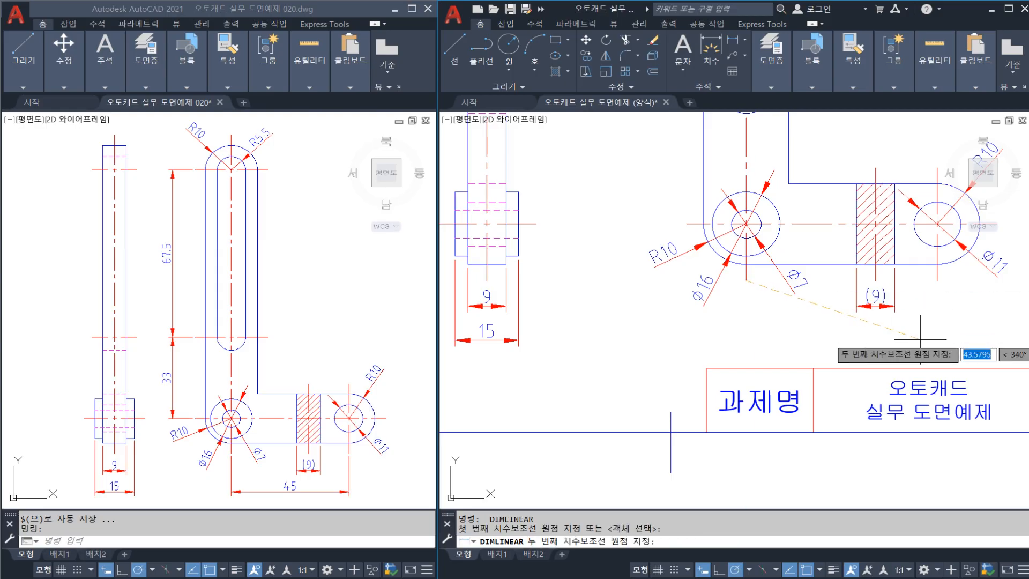
left_click(937, 280)
left_click(490, 340)
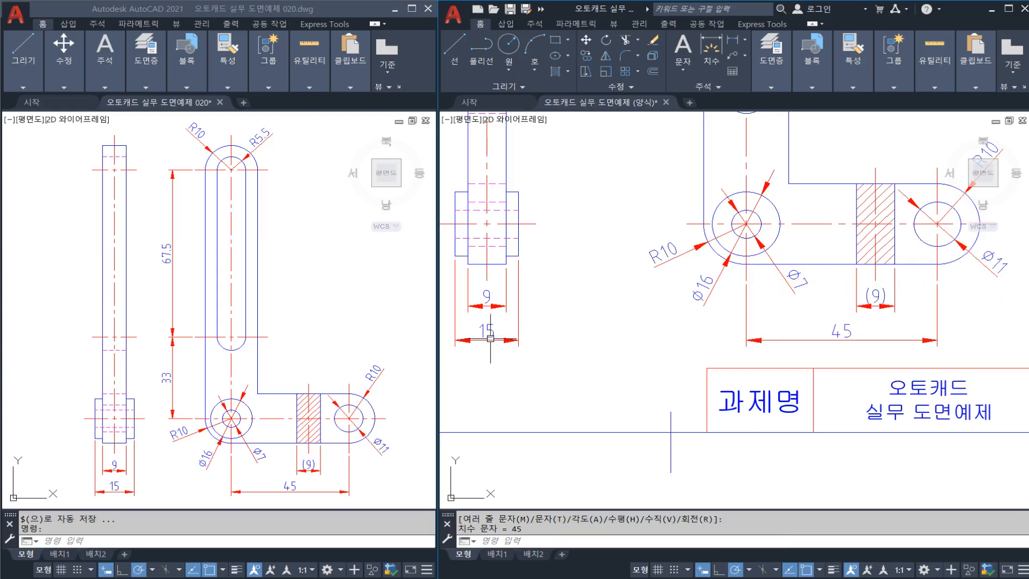
Step: Add a vertical dimension from the boss centre line to the slot's lower centre line, left of the front view
scroll(678, 338, "down", 2)
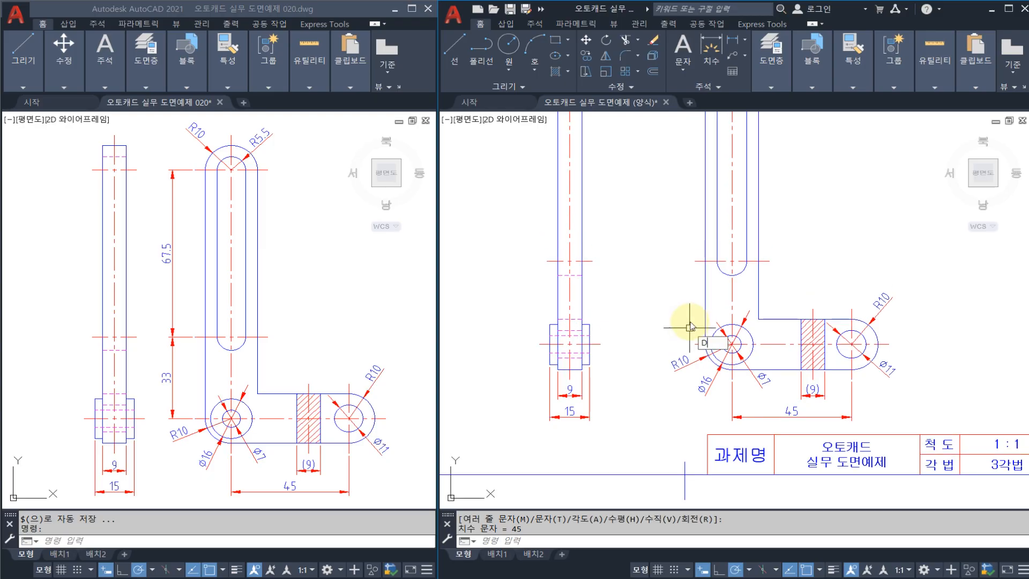
type("dli")
key("space")
left_click(699, 343)
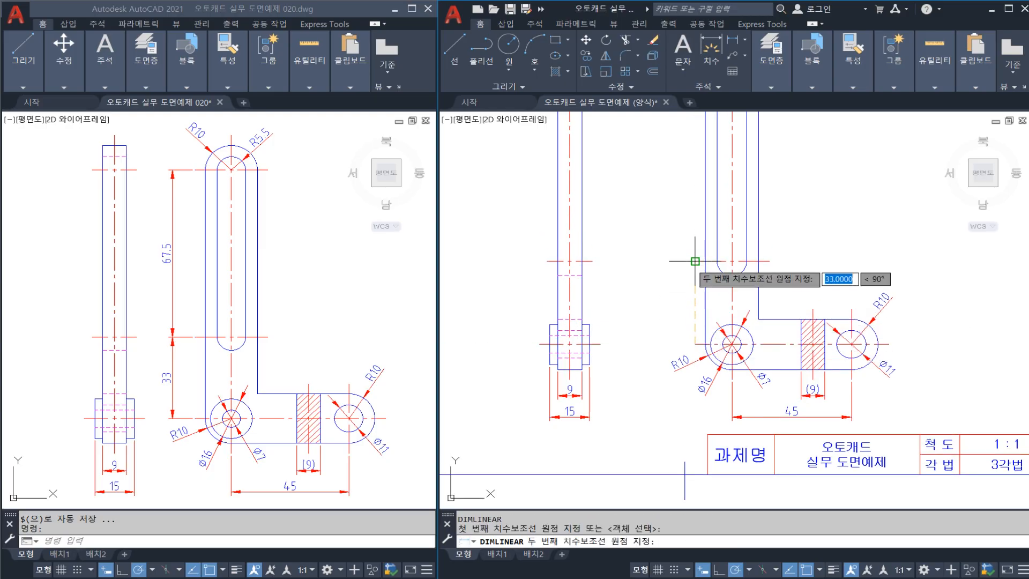
left_click(695, 261)
left_click(681, 276)
key("Escape")
Step: Add a vertical dimension between the slot's lower and upper centre lines, aligned with the vertical dimension below it
middle_click_drag(690, 256, 685, 375)
key("space")
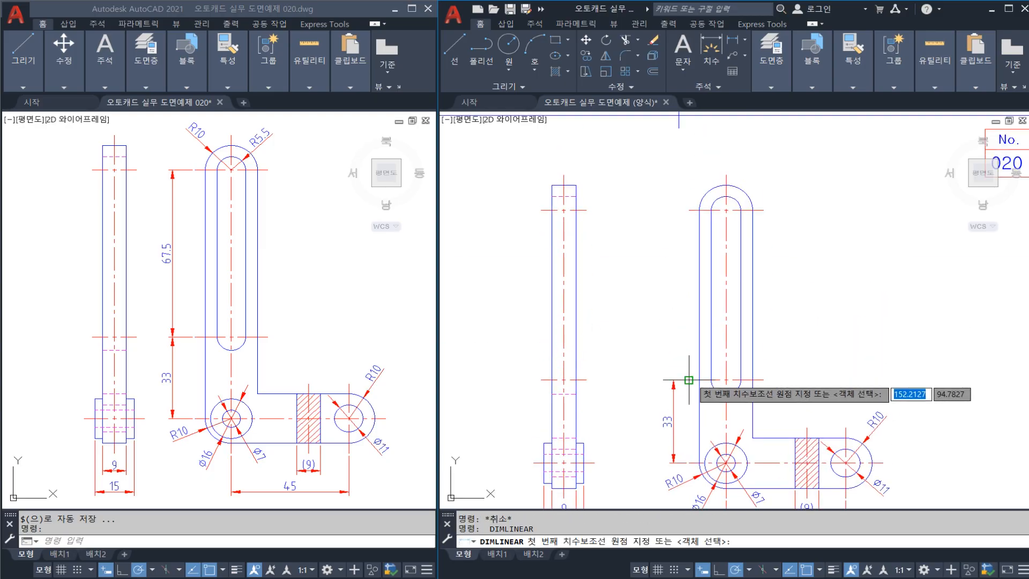
left_click(689, 380)
left_click(689, 211)
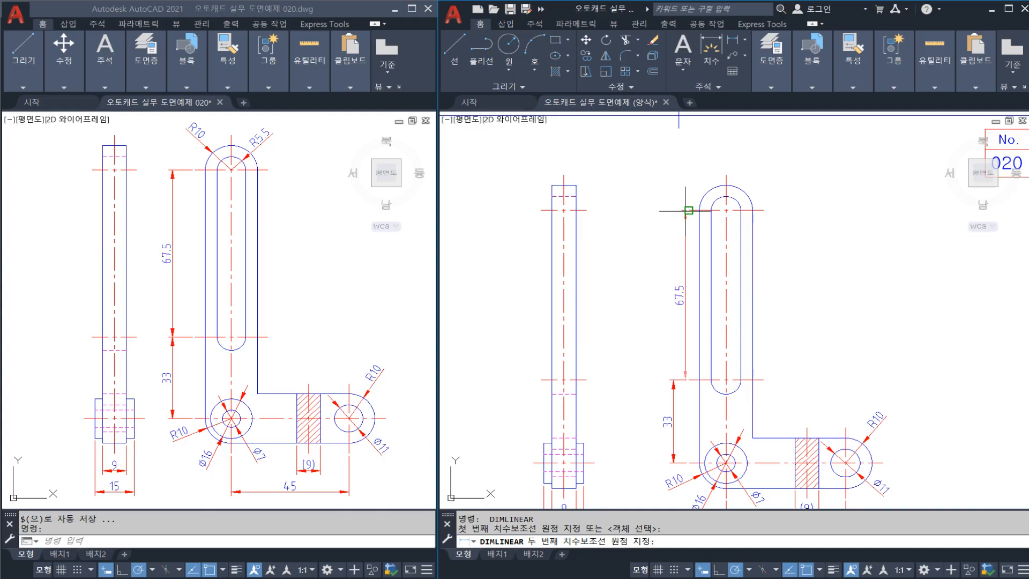
left_click(674, 379)
Step: Add radius dimensions to the slot's upper end arc and the rounded outer end around it
middle_click_drag(738, 215, 738, 274)
type("dra")
key("space")
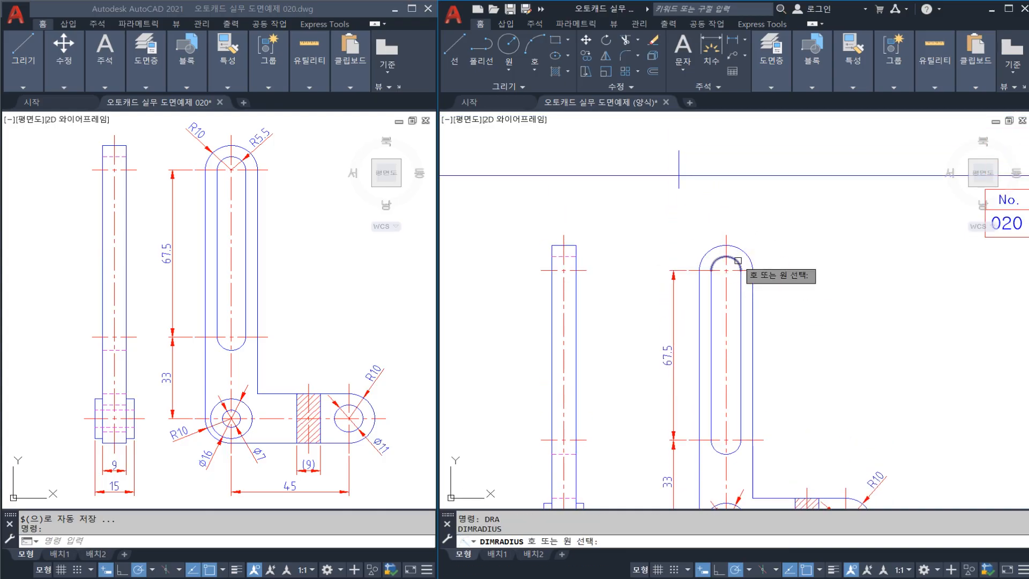
left_click(736, 260)
left_click(759, 244)
key("space")
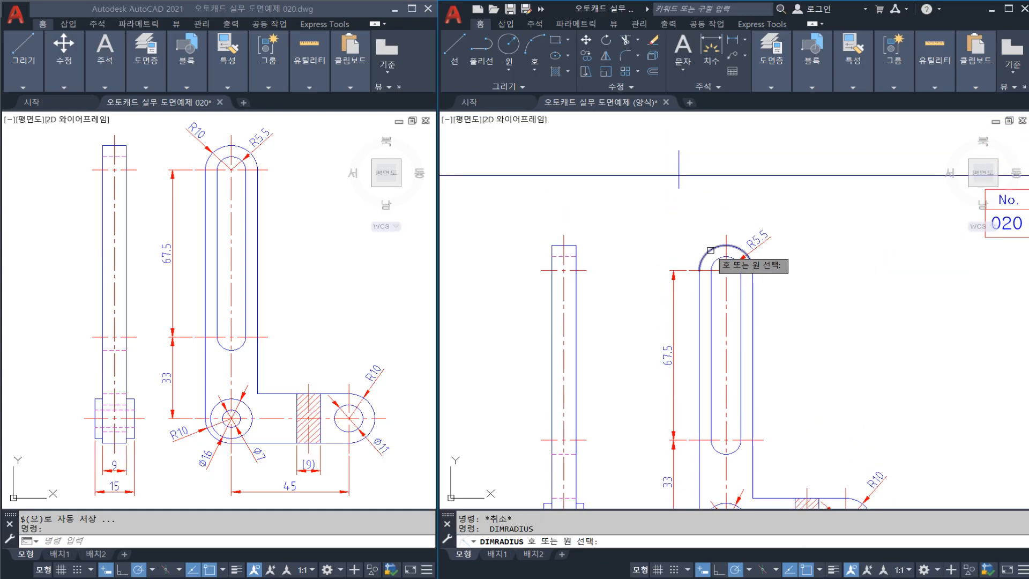
left_click(713, 248)
left_click(698, 246)
key("Escape")
Step: Save the fully dimensioned drawing
scroll(707, 241, "down", 2)
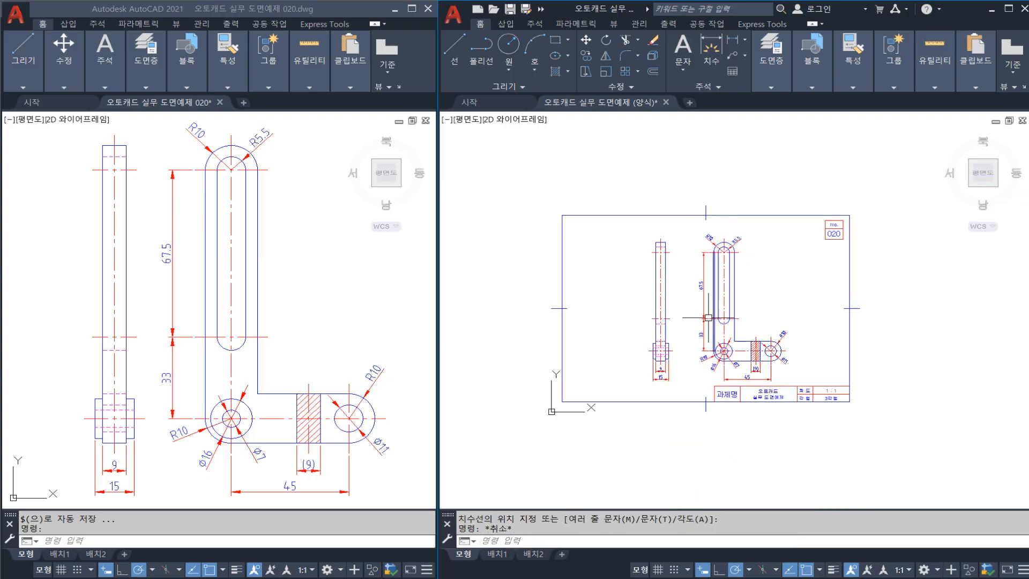
scroll(711, 320, "up", 1)
key("ctrl+s")
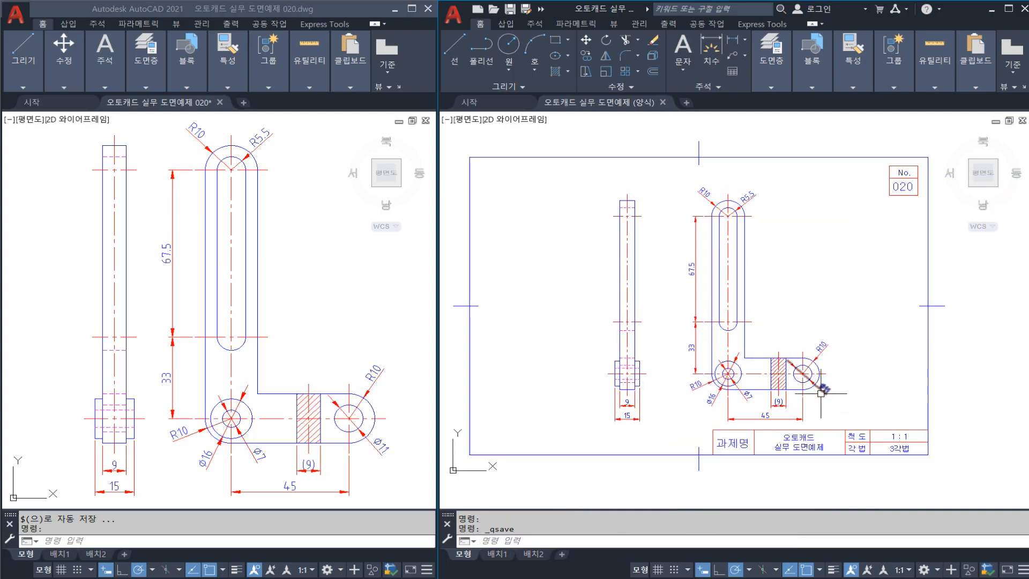
Step: Move the side view with its dimensions horizontally closer to the front view
left_click(655, 435)
left_click(555, 216)
type("m")
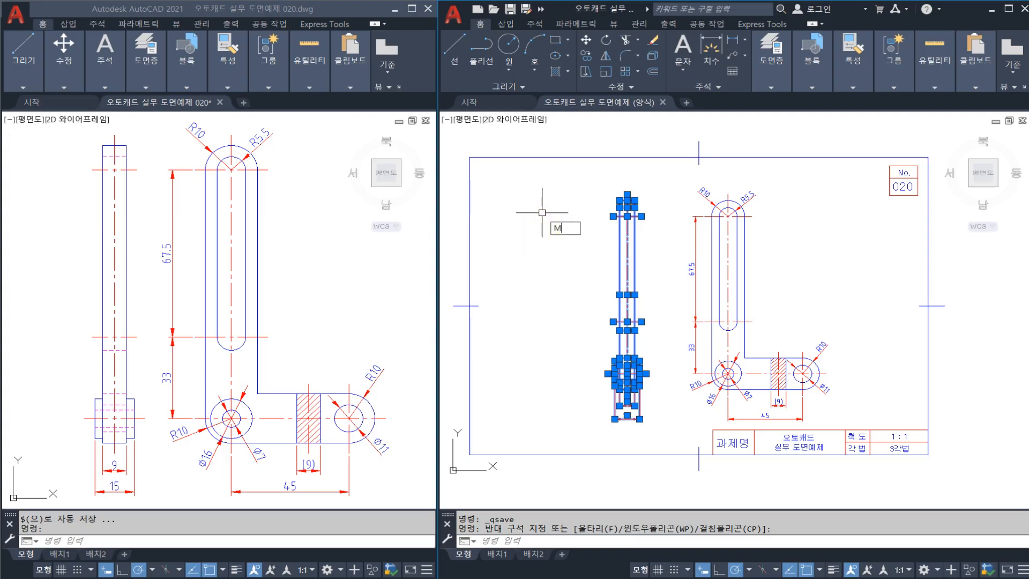
key("Return")
left_click(534, 240)
left_click(555, 239)
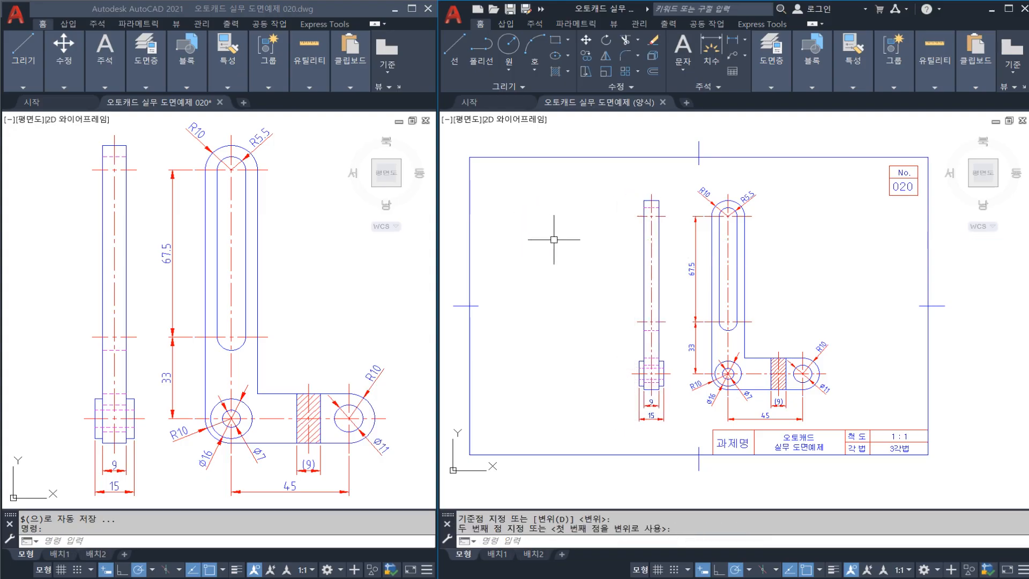
key("Escape")
Step: Move both views with all their dimensions about 6 units horizontally to the left within the drawing border
left_click(847, 418)
left_click(599, 185)
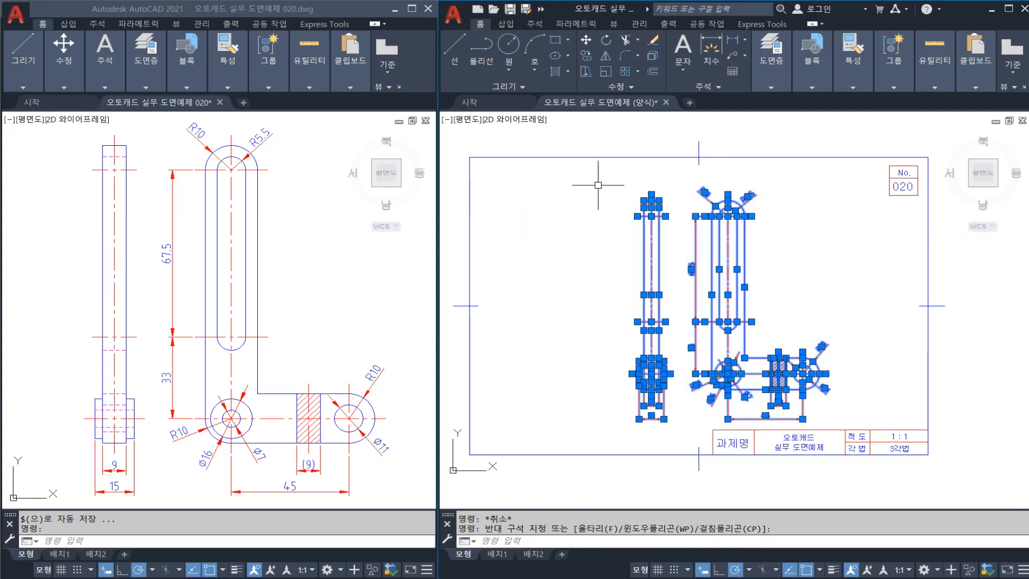
type("M")
key("Return")
left_click(563, 225)
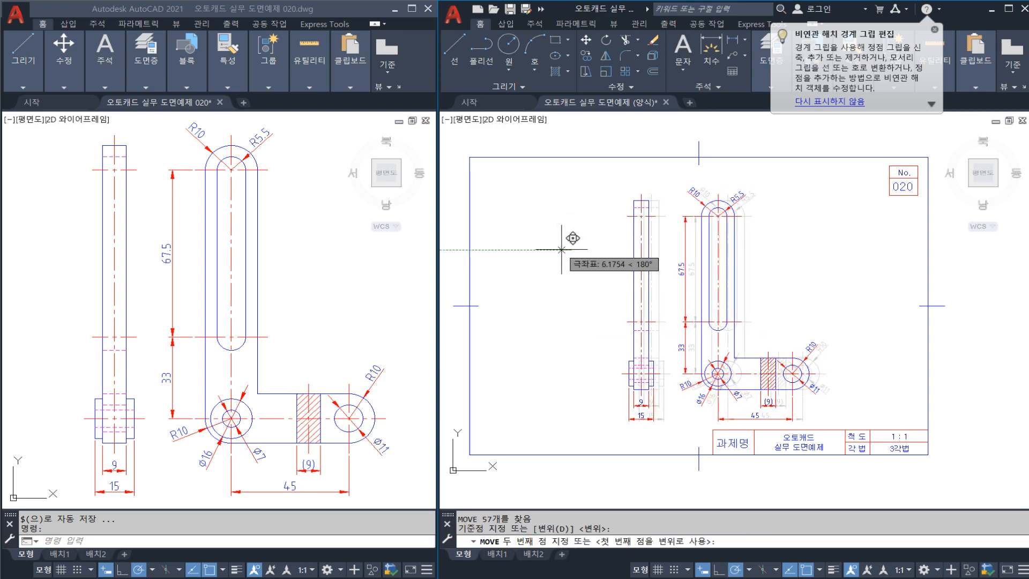
key("Escape")
key("Return")
left_click(834, 423)
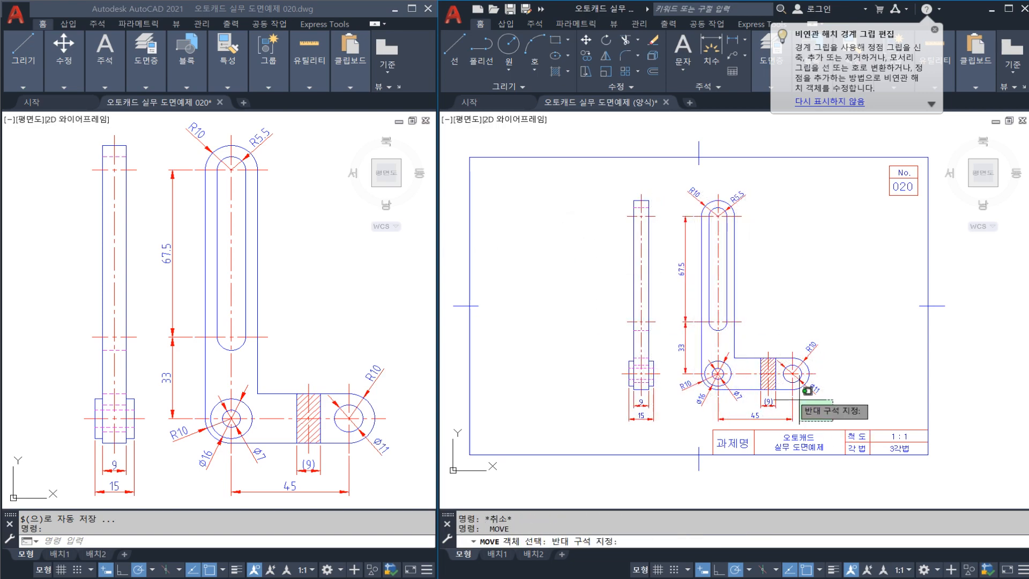
left_click(574, 173)
key("Escape")
key("Escape")
key("Escape")
Step: Move both views with their dimensions about 3 units straight up within the border and save the drawing
key("Return")
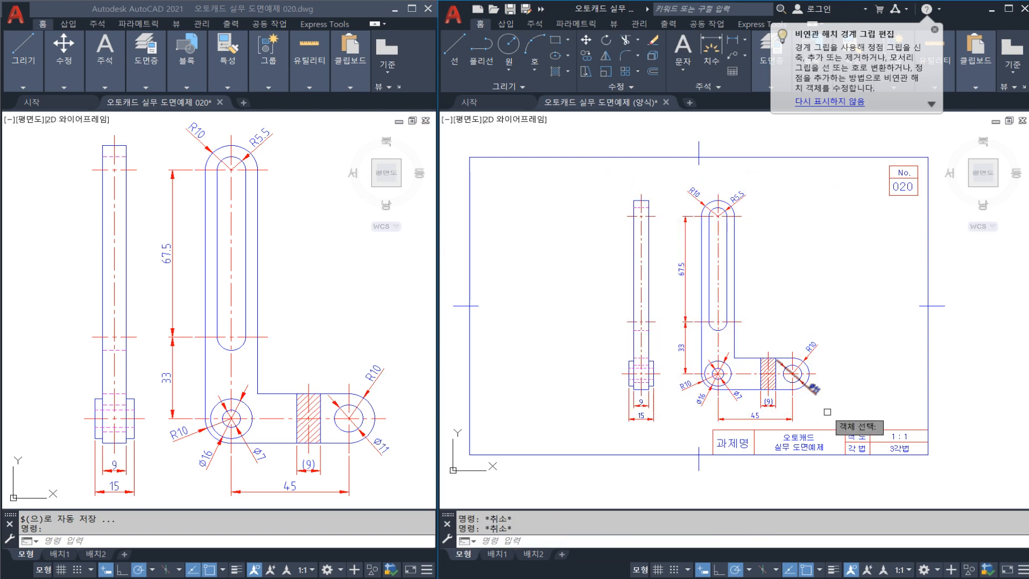
left_click(827, 413)
left_click(580, 193)
key("Return")
left_click(563, 229)
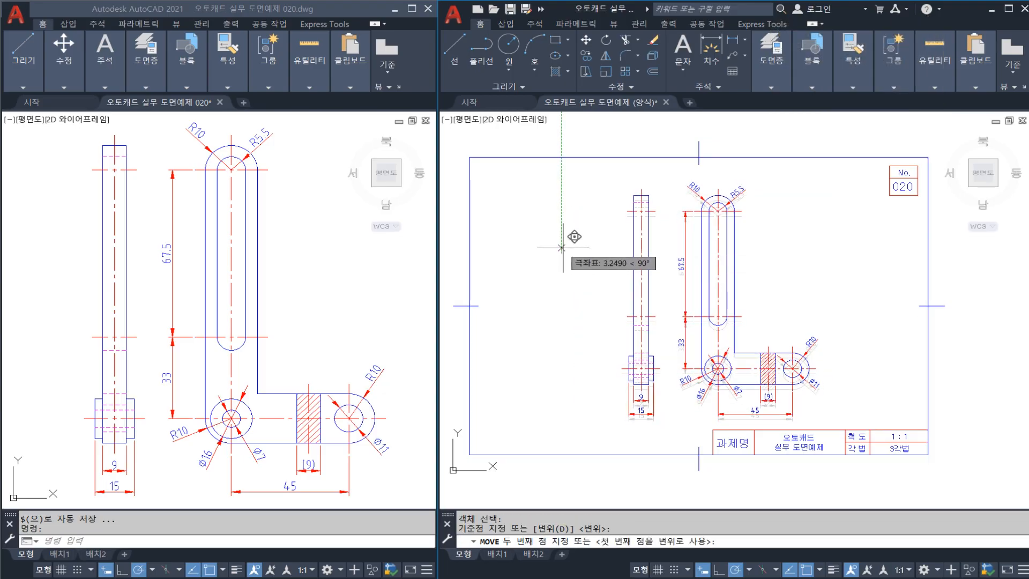
key("Escape")
scroll(767, 306, "up", 2)
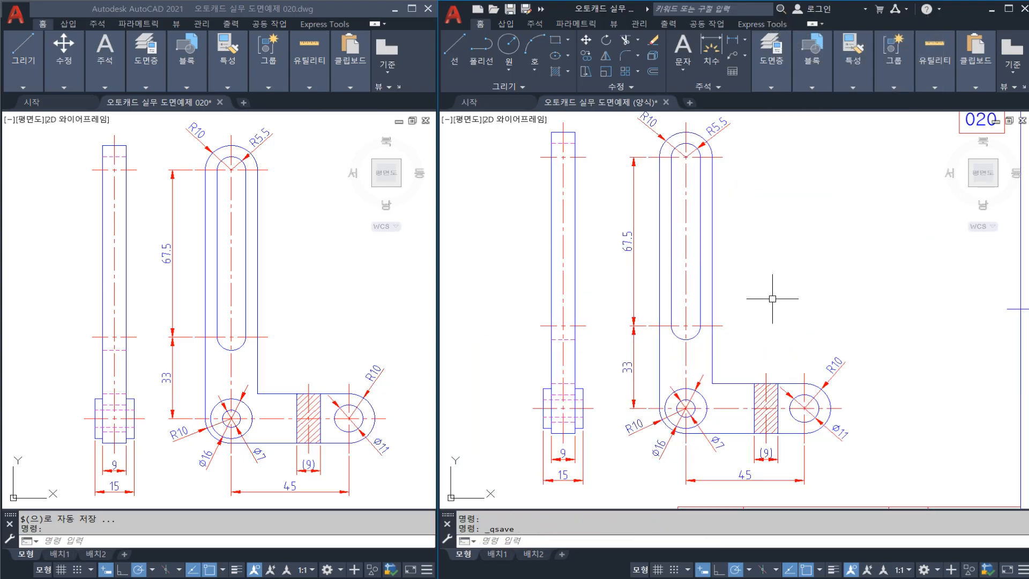
key("ctrl+s")
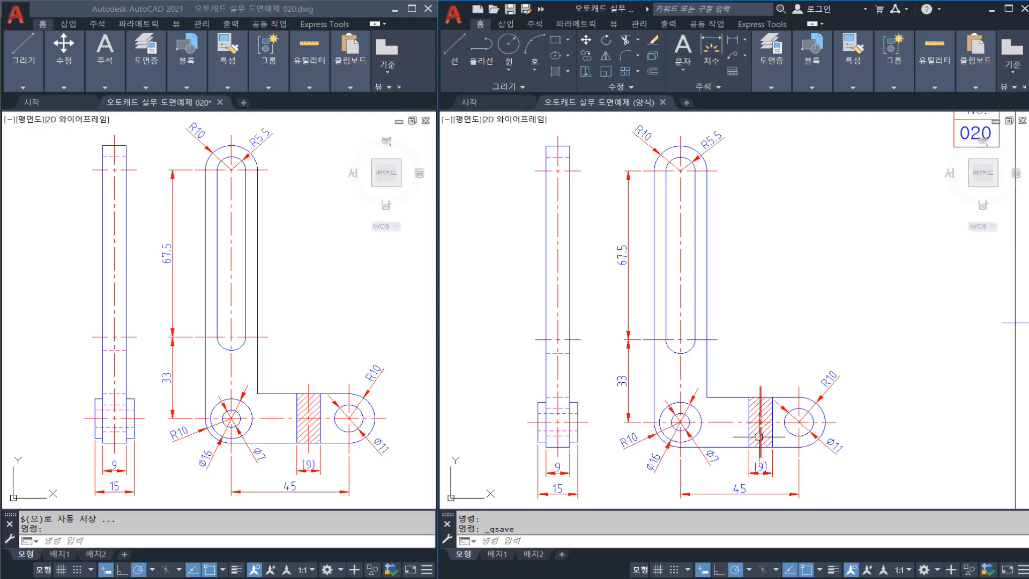
Step: Add a horizontal dimension between the arm hole's and the hatched section's centre lines, above the horizontal arm
type("dli")
key("space")
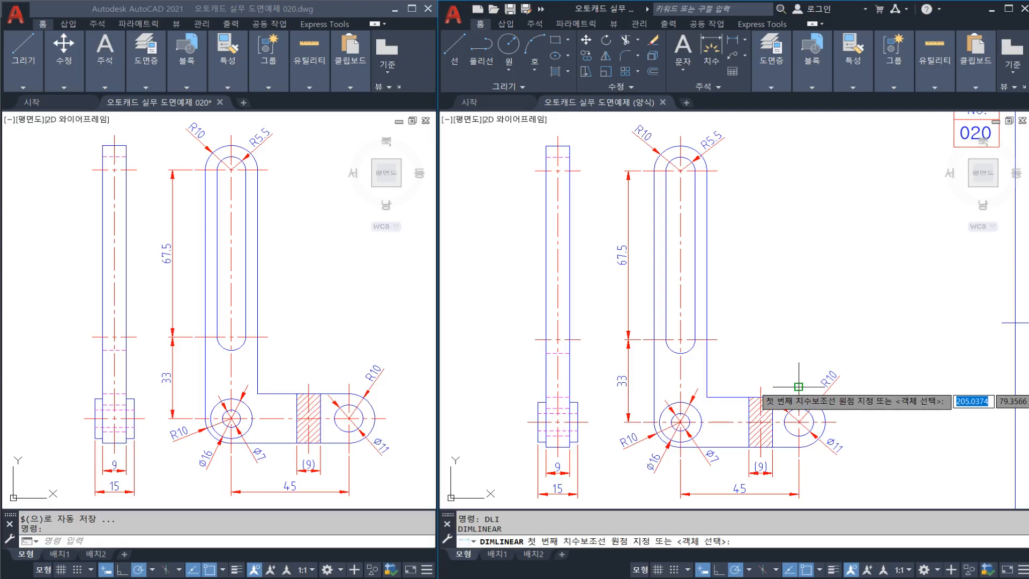
left_click(799, 387)
left_click(761, 387)
left_click(776, 376)
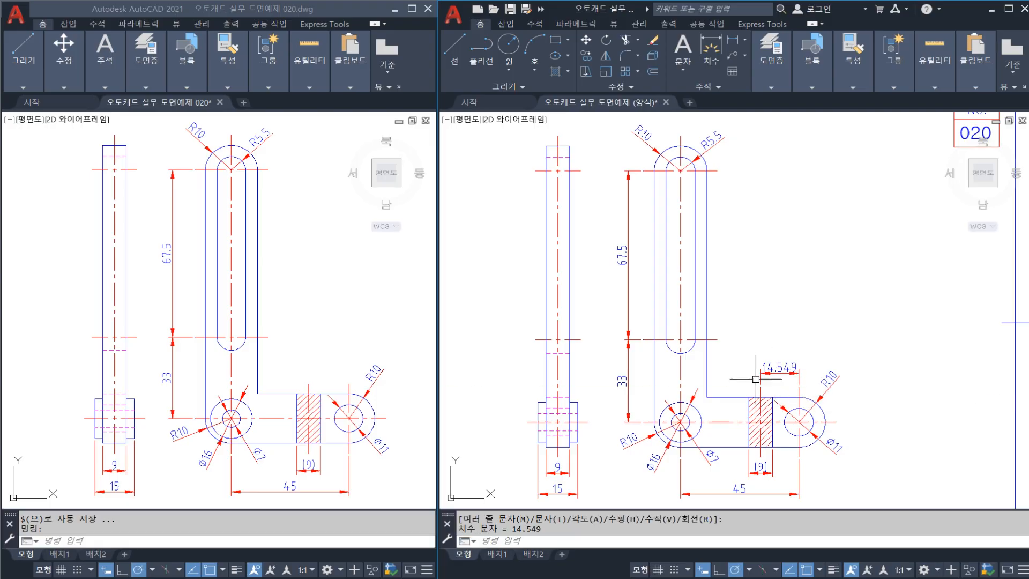
key("Escape")
key("Escape")
scroll(751, 403, "up", 2)
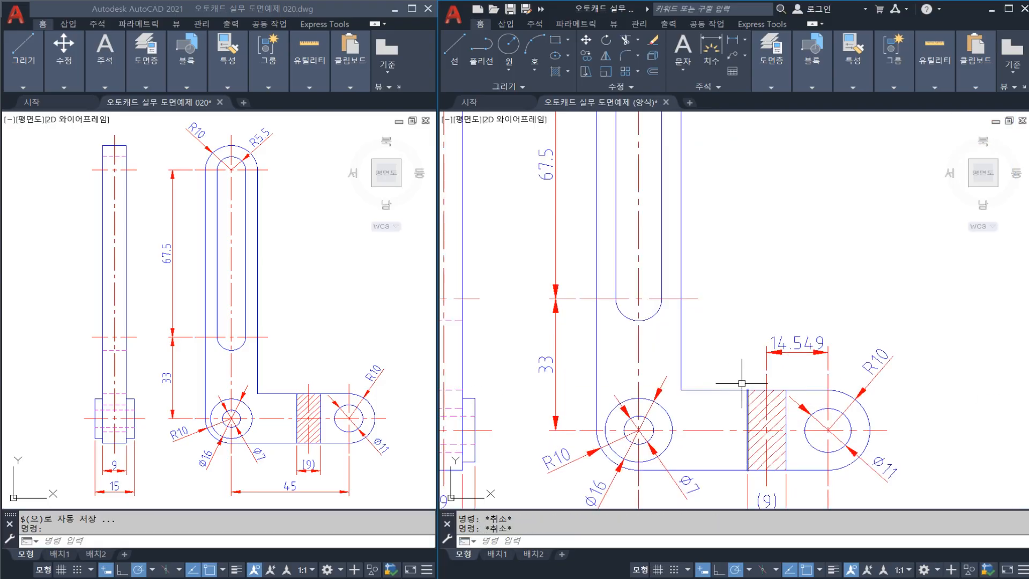
left_click(740, 384)
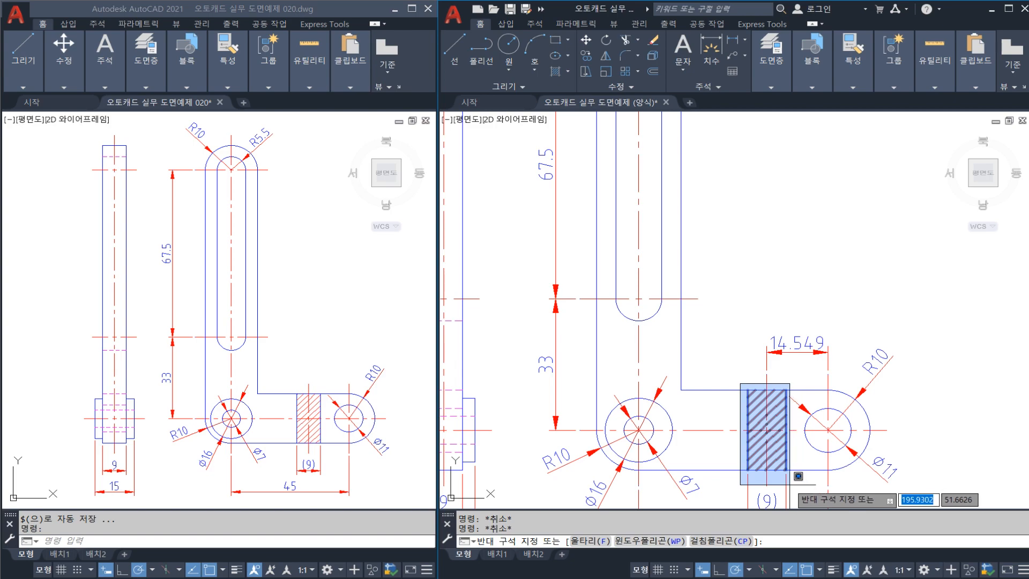
key("Escape")
middle_click_drag(804, 478, 806, 400)
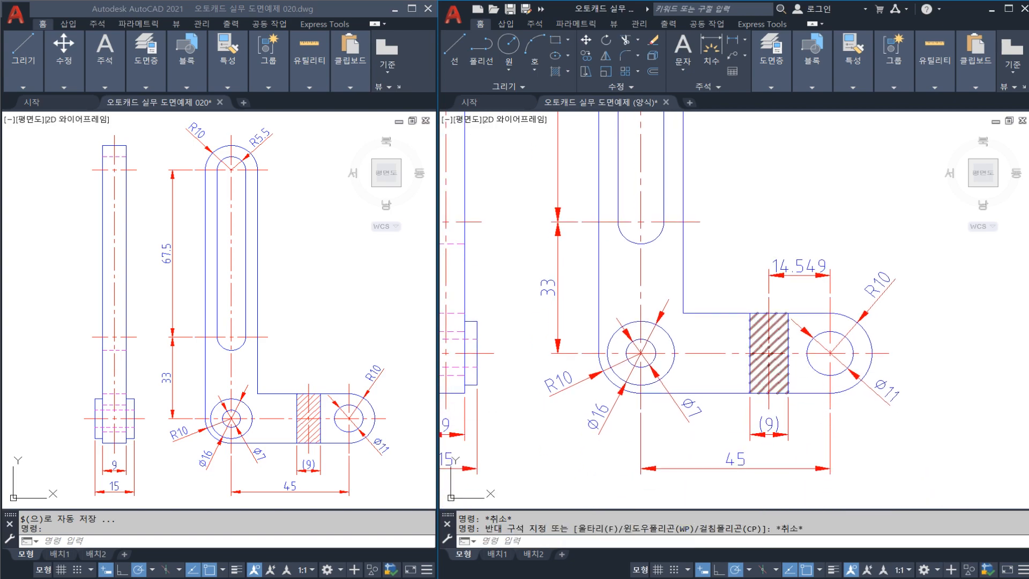
left_click(797, 444)
left_click(747, 389)
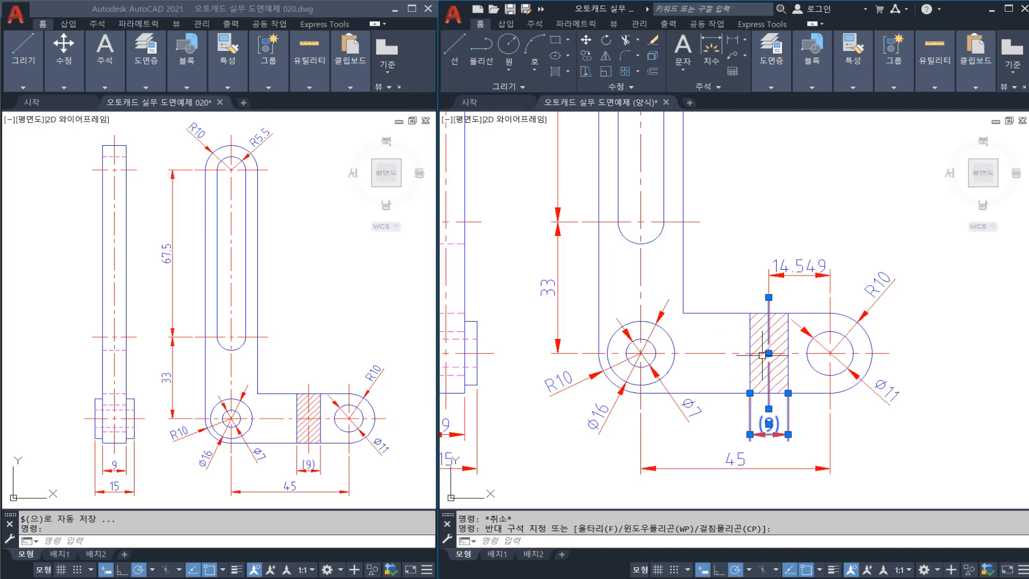
key("Escape")
Step: Erase the horizontal dimension between the hatched section's and the arm hole's centre lines
left_click(846, 275)
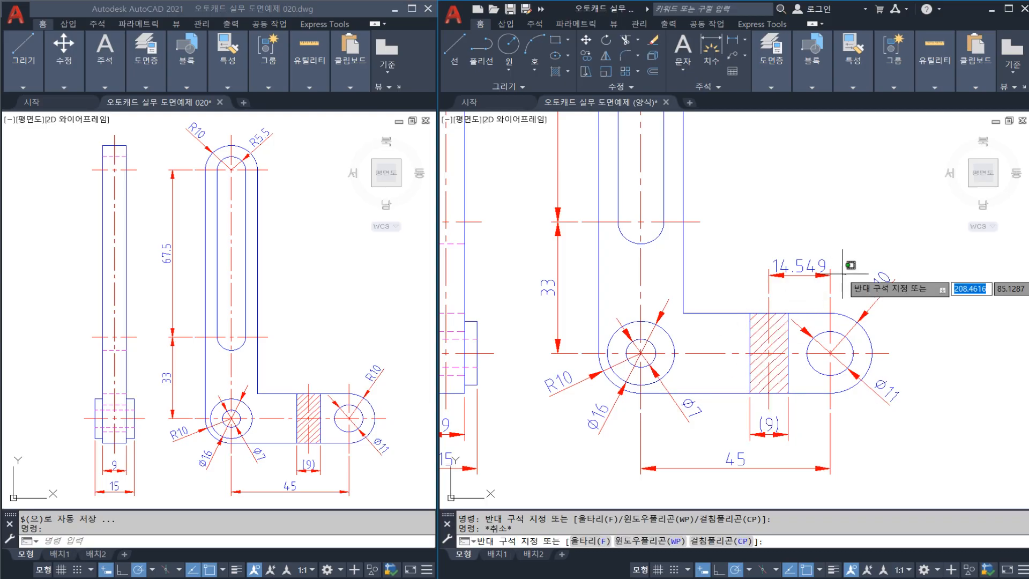
left_click(765, 248)
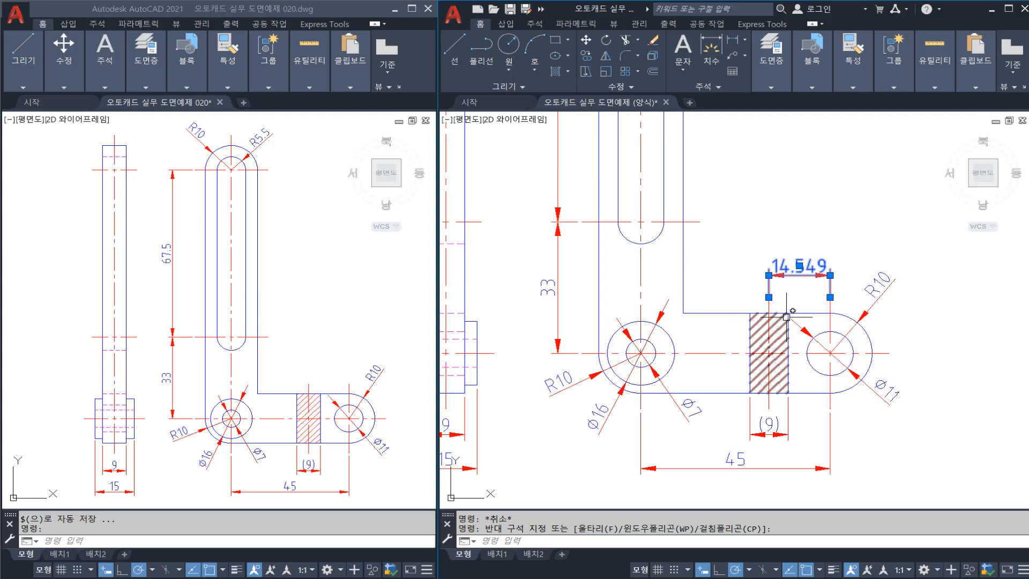
type("E")
key("Return")
Step: Try stretching the hatched section with its centre line and width dimension horizontally away from the arm hole, and undo the stretch
type("s")
key("Return")
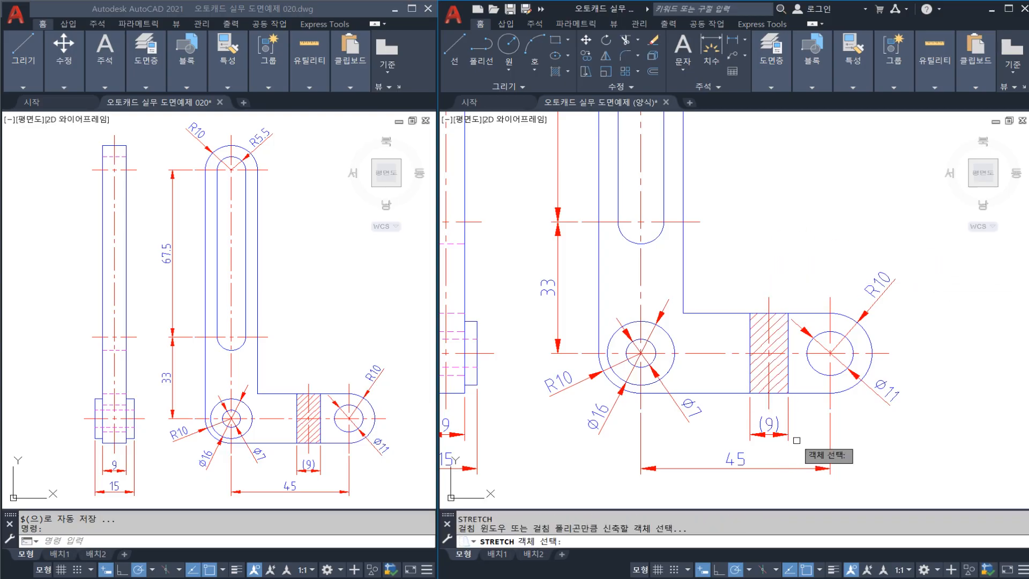
left_click(797, 439)
left_click(733, 285)
key("Return")
left_click(768, 254)
left_click(738, 254)
key("Escape")
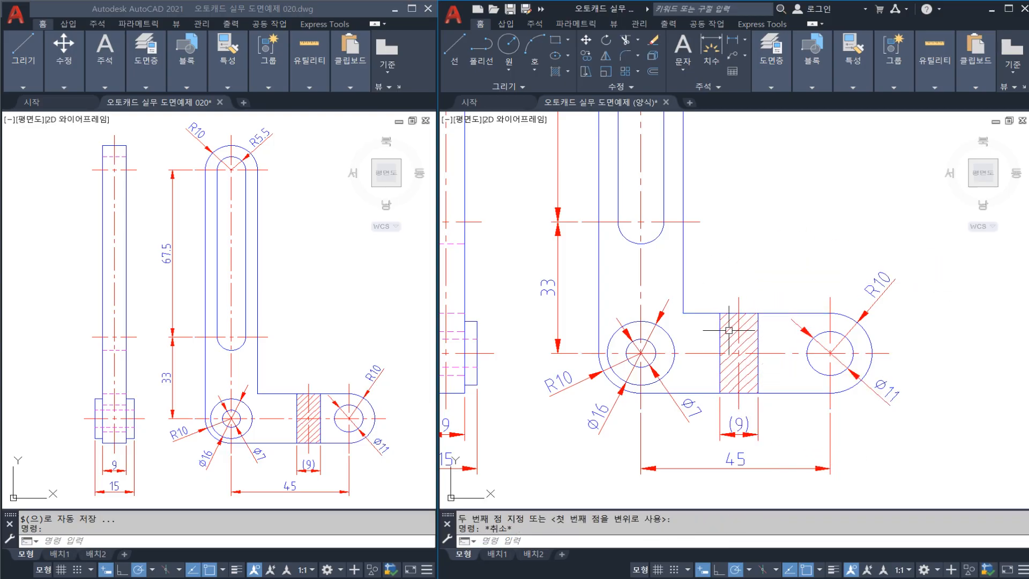
key("ctrl+z")
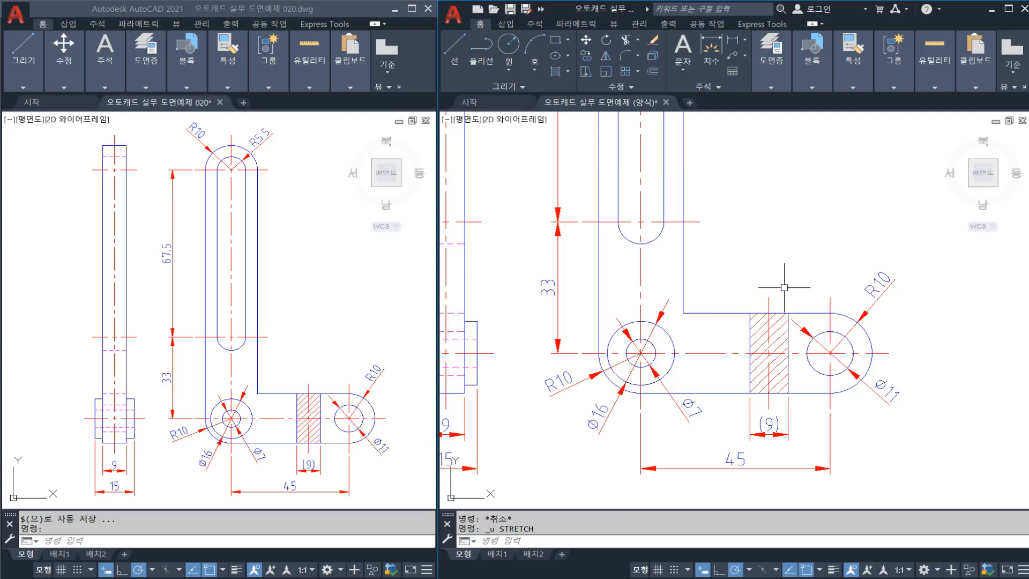
key("Escape")
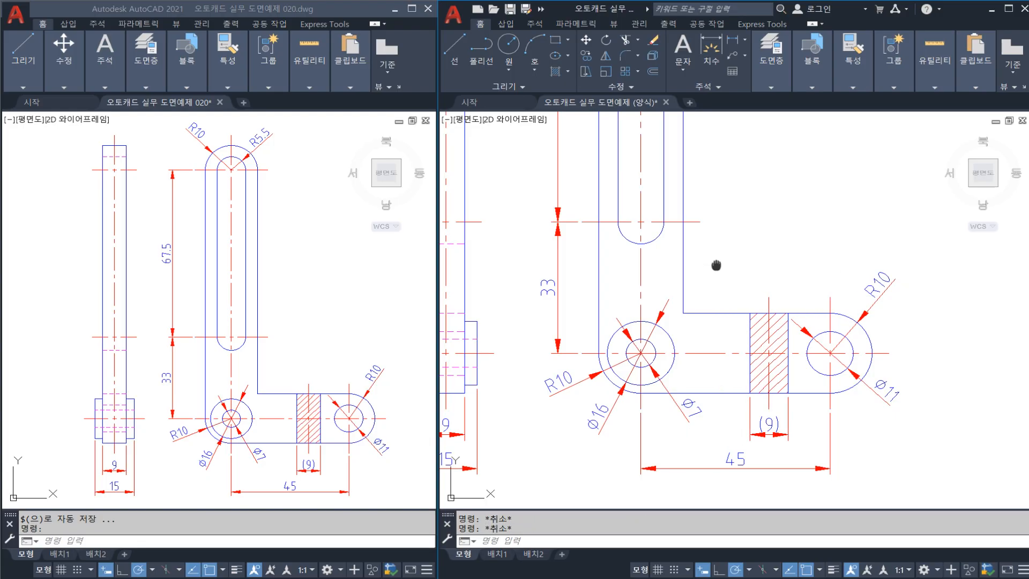
Step: Check both dimensioned views against the reference drawing and save the redrawn link
middle_click_drag(716, 266, 737, 338)
scroll(738, 338, "down", 2)
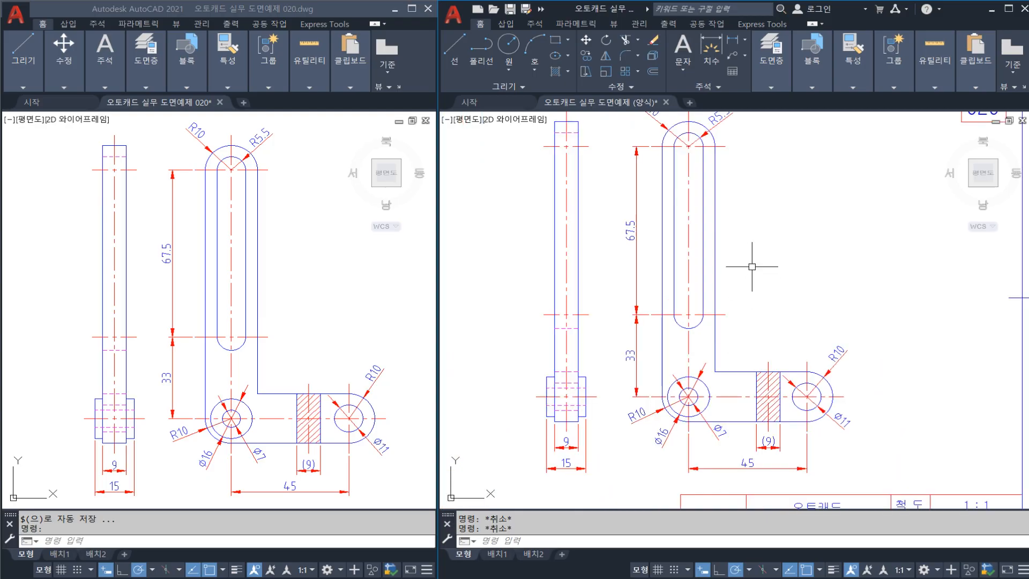
middle_click_drag(752, 266, 755, 305)
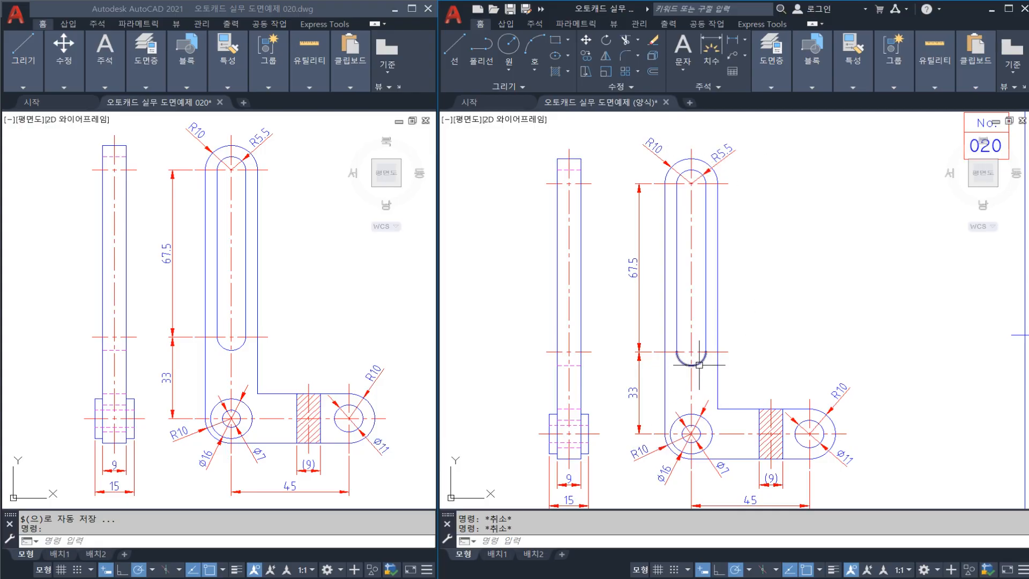
middle_click_drag(598, 327, 625, 303)
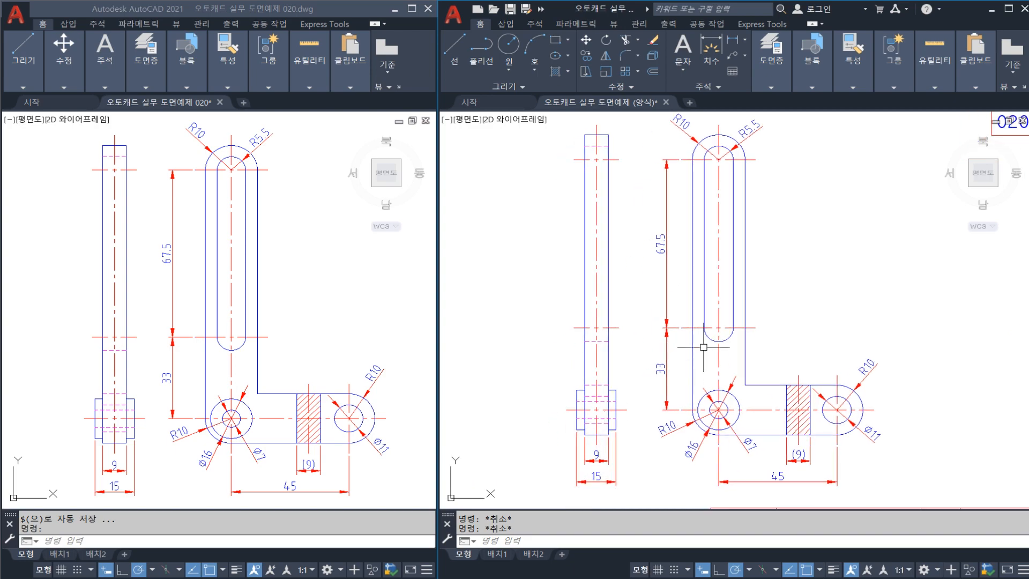
middle_click_drag(745, 328, 741, 331)
key("ctrl+s")
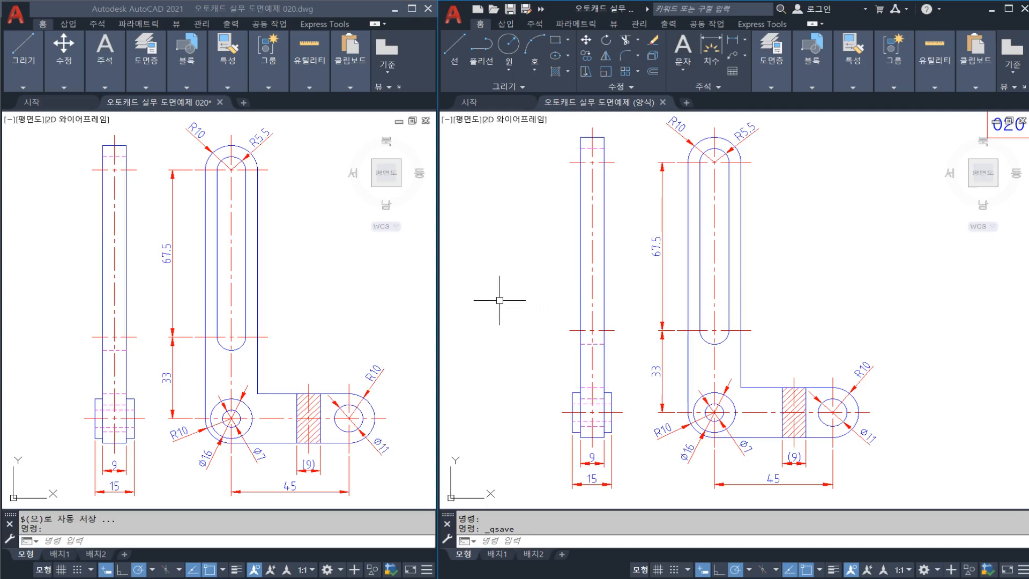
Step: Examine the link's shape in the reference drawing, from the horizontal arm through the corner hub to the slotted arm
left_click(328, 317)
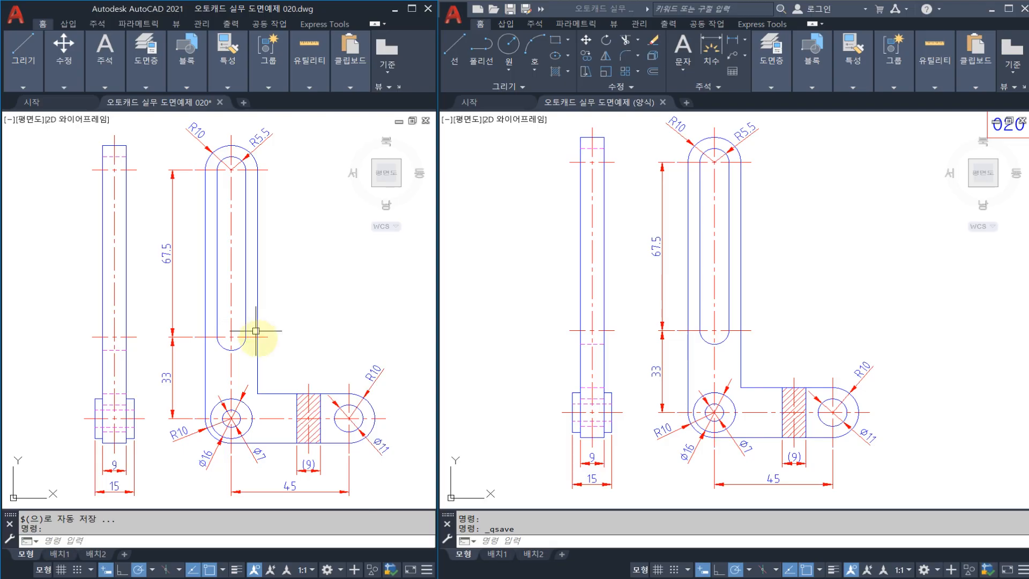
mouse_move(341, 401)
left_mouse_down()
mouse_move(256, 399)
mouse_move(229, 375)
mouse_move(201, 250)
left_mouse_up()
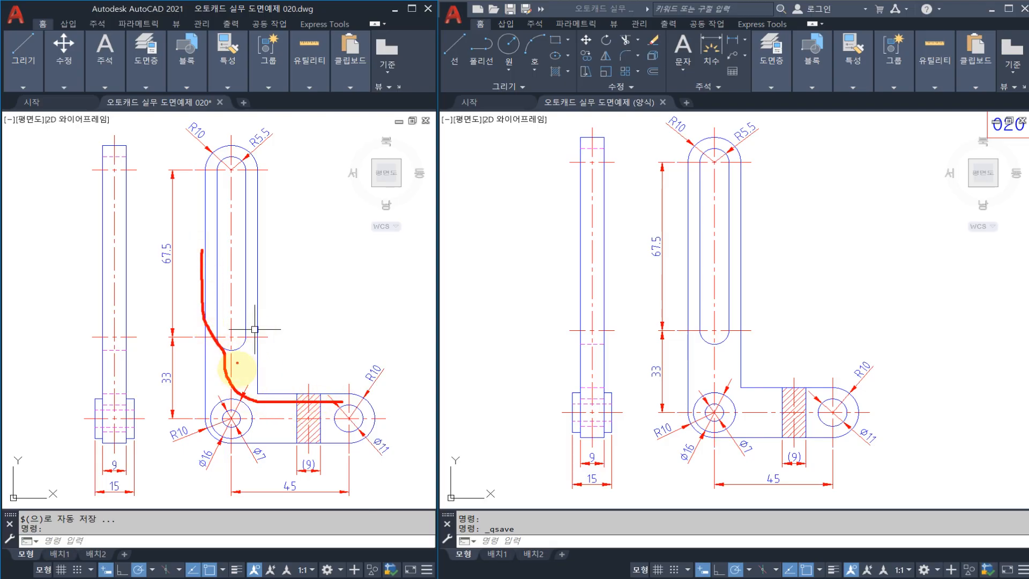
key("Escape")
left_click_drag(261, 385, 203, 381)
left_click_drag(271, 401, 271, 439)
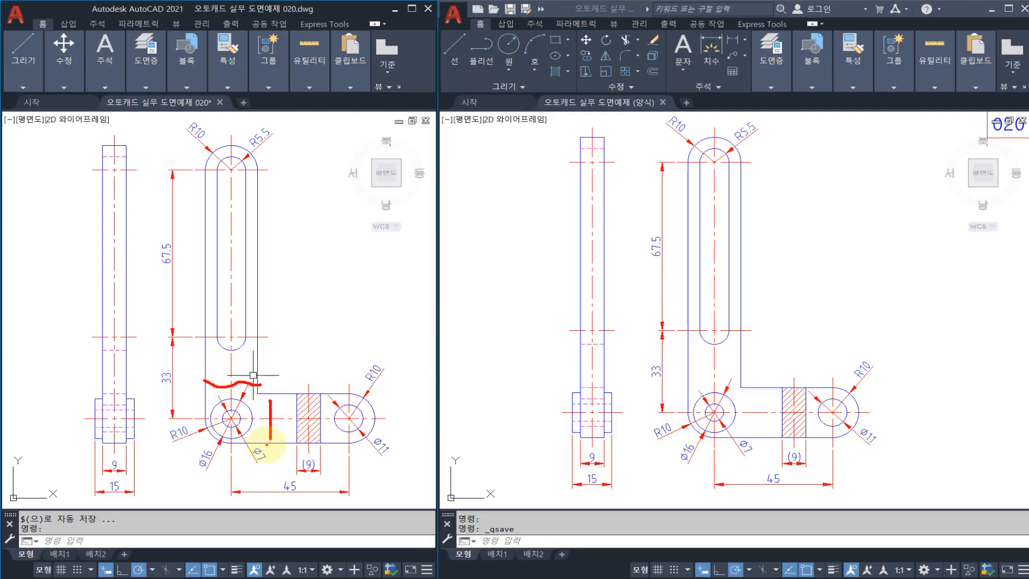
key("Escape")
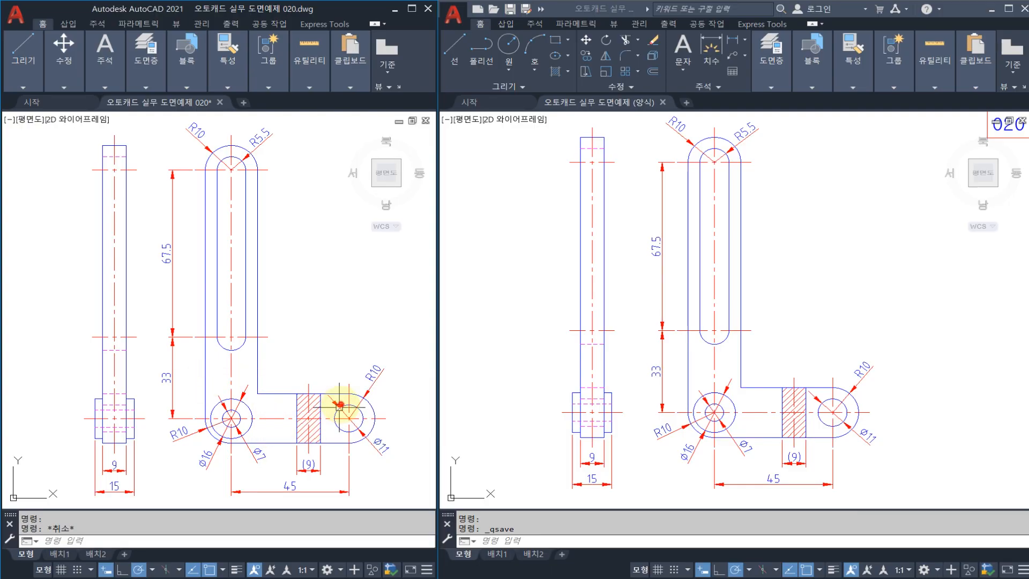
mouse_move(341, 407)
left_mouse_down()
mouse_move(265, 402)
mouse_move(232, 340)
mouse_move(247, 153)
left_mouse_up()
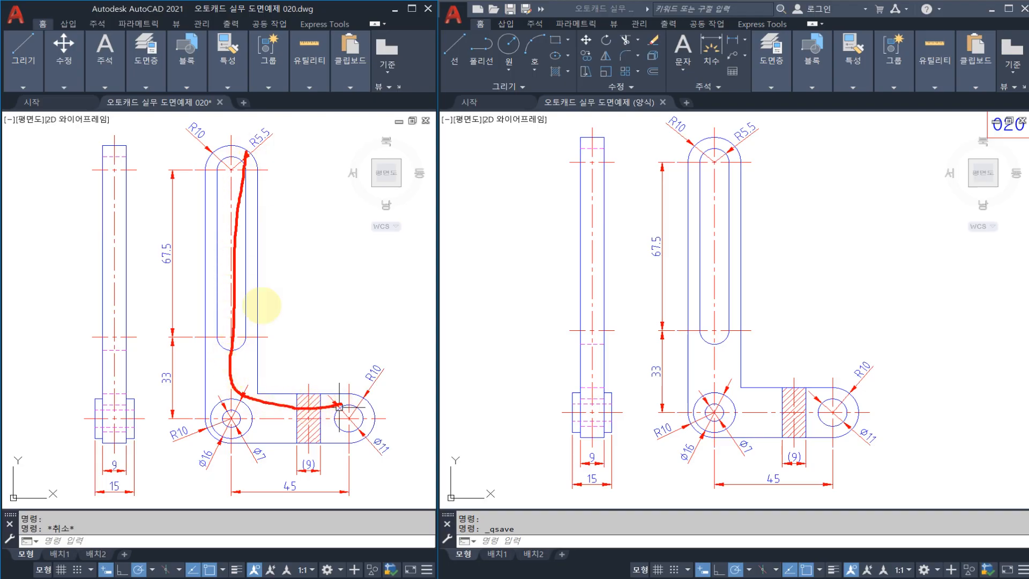
mouse_move(237, 433)
left_mouse_down()
mouse_move(217, 425)
mouse_move(248, 418)
left_mouse_up()
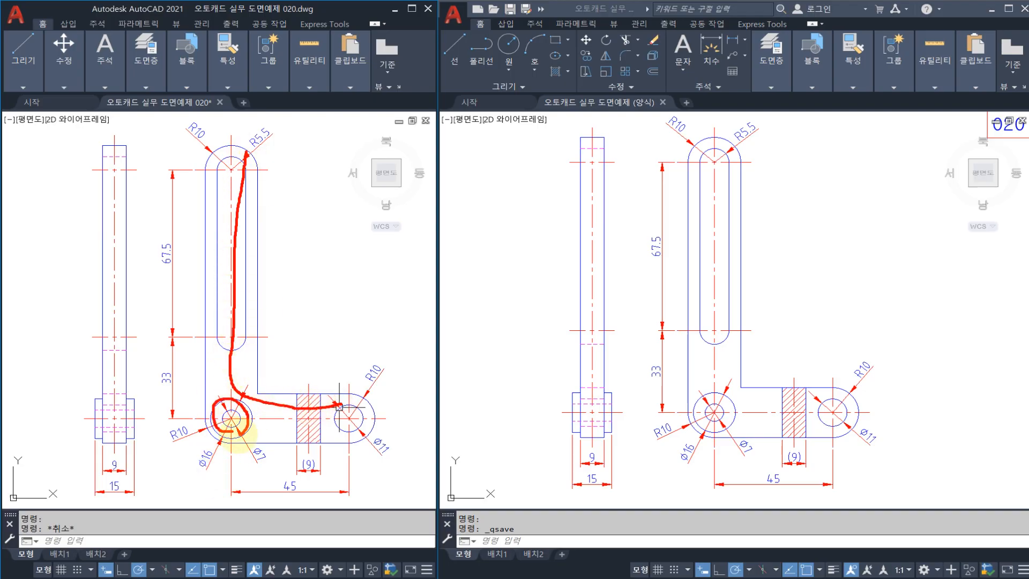
key("Escape")
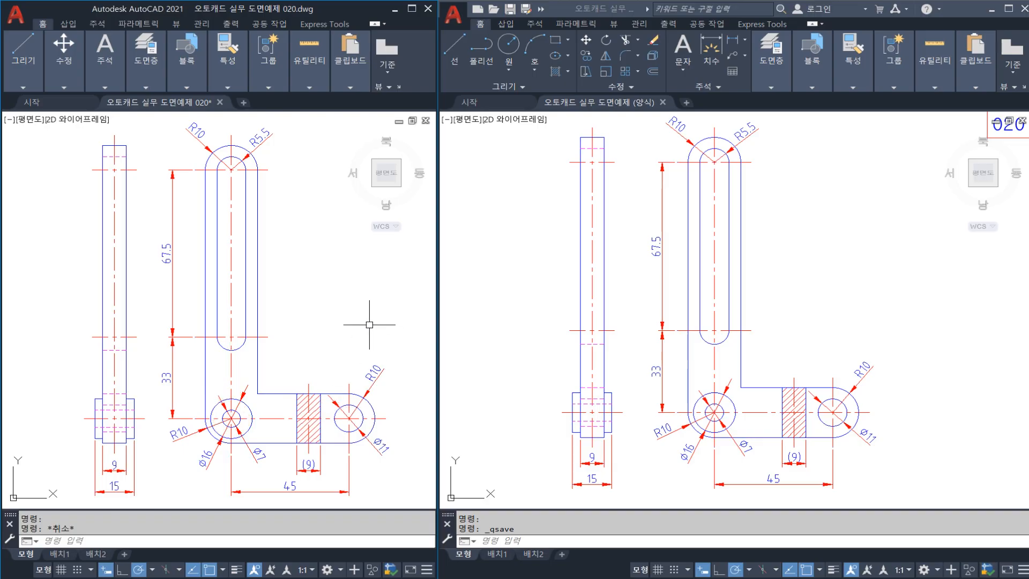
left_click(540, 283)
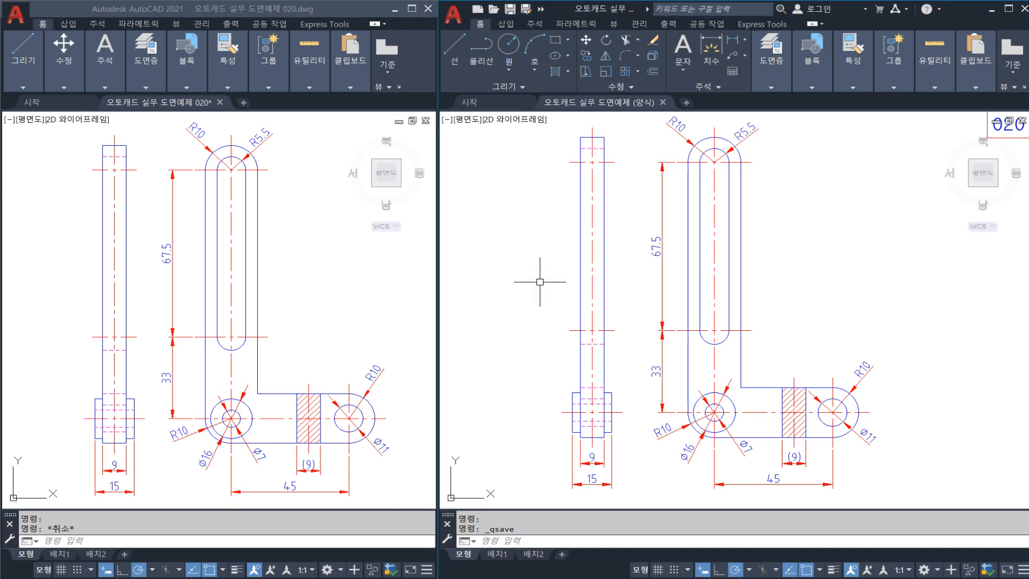